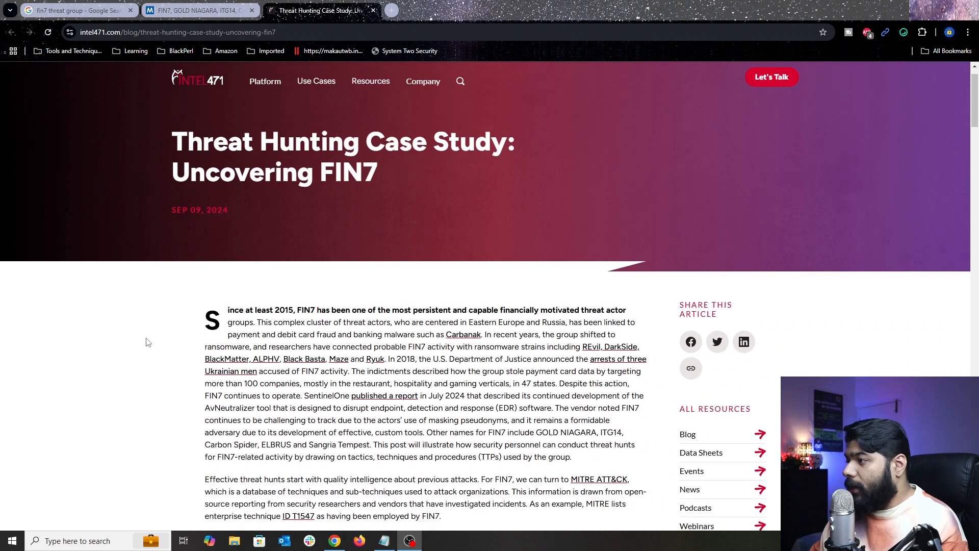
- Annotate the article's opening paragraph by circling 2015 and underlining the FIN7 ransomware activity and strain names, then clear the marks
{"action": "scroll", "coordinate": [148, 342], "scroll_direction": "up", "scroll_amount": 1}
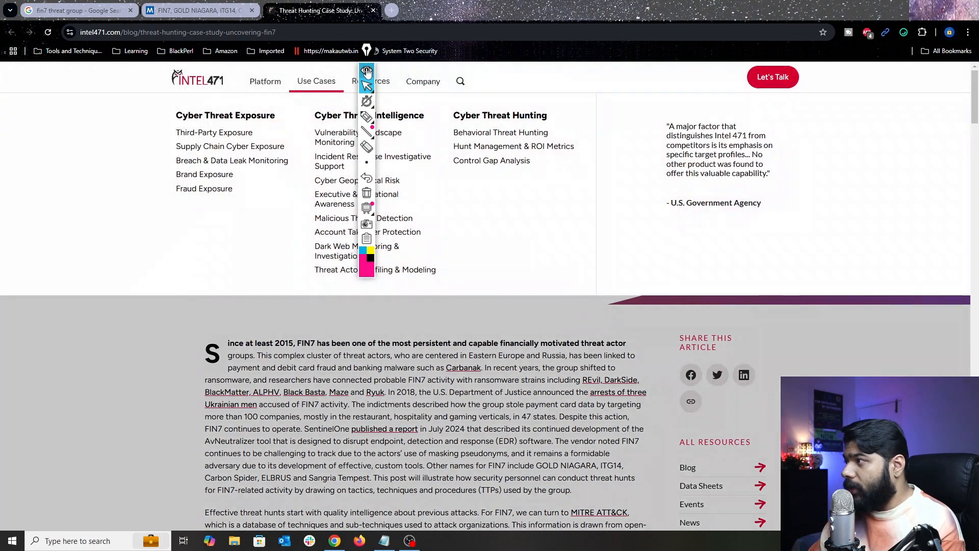
{"action": "left_click", "coordinate": [367, 72]}
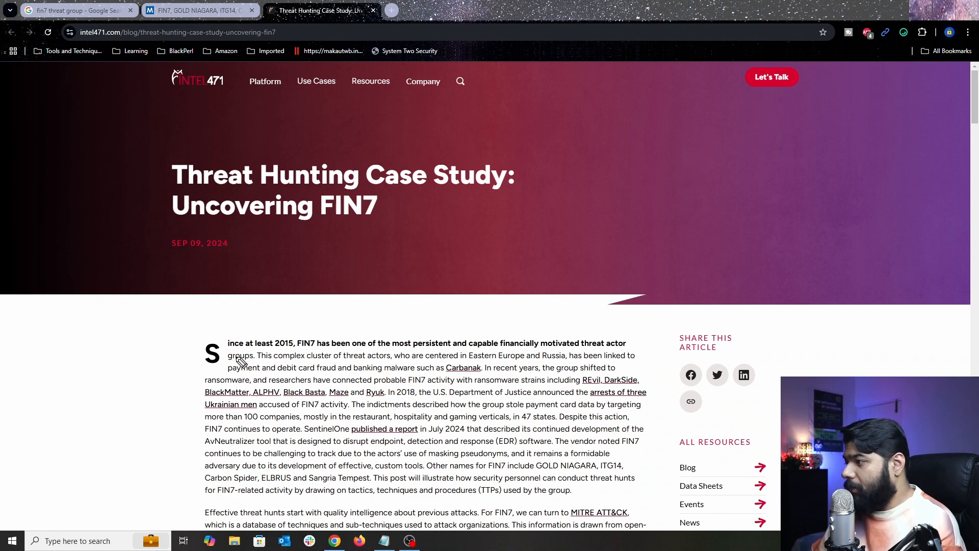
{"action": "mouse_move", "coordinate": [234, 351]}
{"action": "left_mouse_down"}
{"action": "mouse_move", "coordinate": [291, 348]}
{"action": "mouse_move", "coordinate": [285, 334]}
{"action": "mouse_move", "coordinate": [272, 346]}
{"action": "left_mouse_up"}
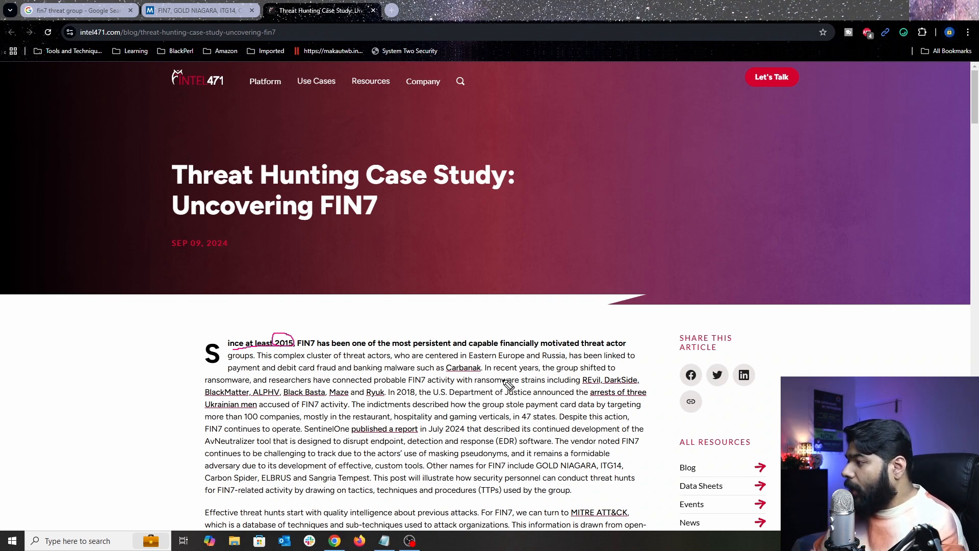
{"action": "left_click_drag", "start_coordinate": [408, 386], "coordinate": [545, 386]}
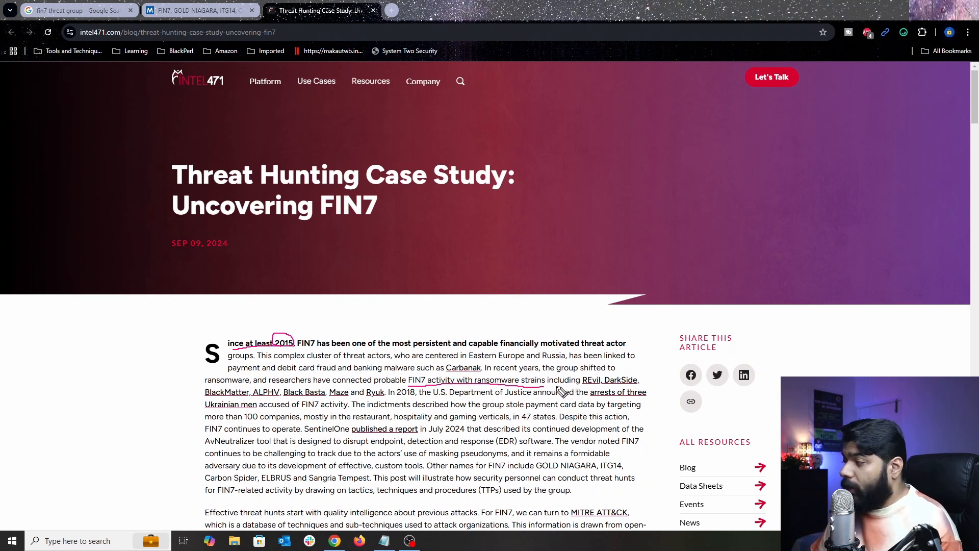
{"action": "left_click_drag", "start_coordinate": [583, 388], "coordinate": [617, 386]}
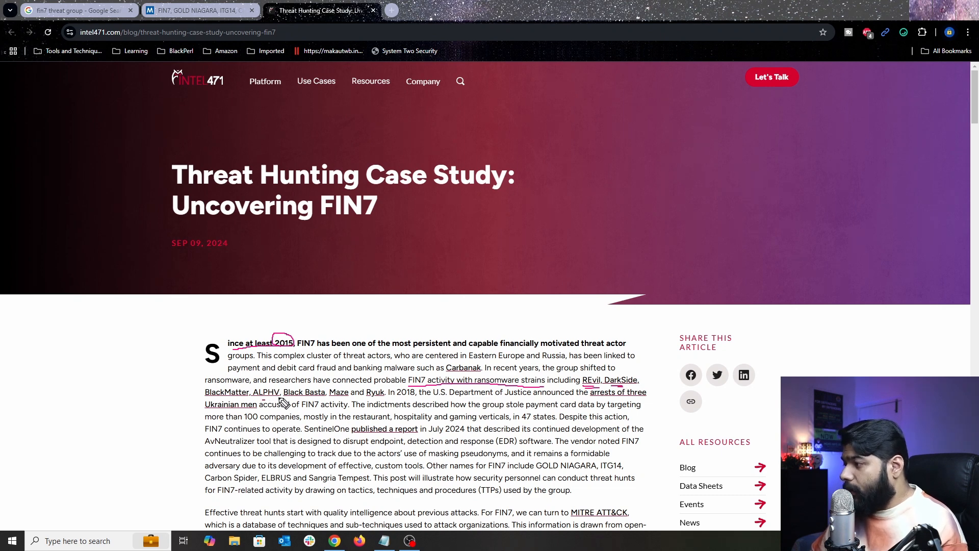
{"action": "left_click_drag", "start_coordinate": [262, 399], "coordinate": [384, 398]}
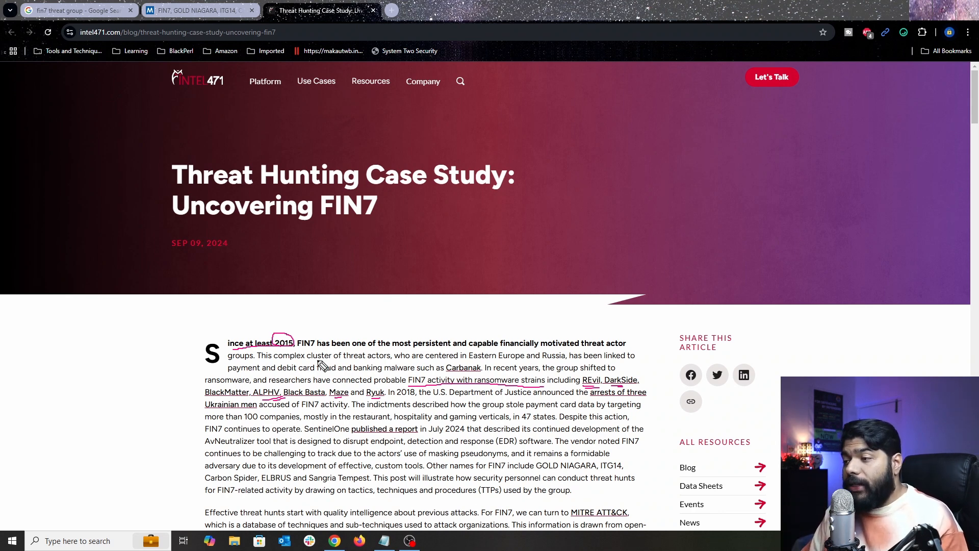
{"action": "key", "text": "Escape"}
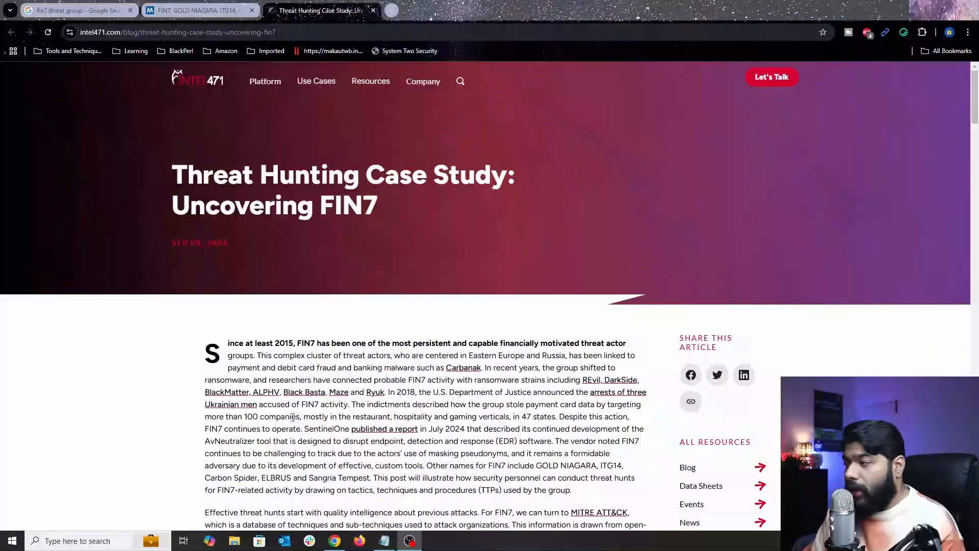
- Circle the T1547.001 technique in the MITRE table excerpt and underline "Boot", "Logon Autostart" and "Startup Folder"
{"action": "scroll", "coordinate": [320, 388], "scroll_direction": "down", "scroll_amount": 6}
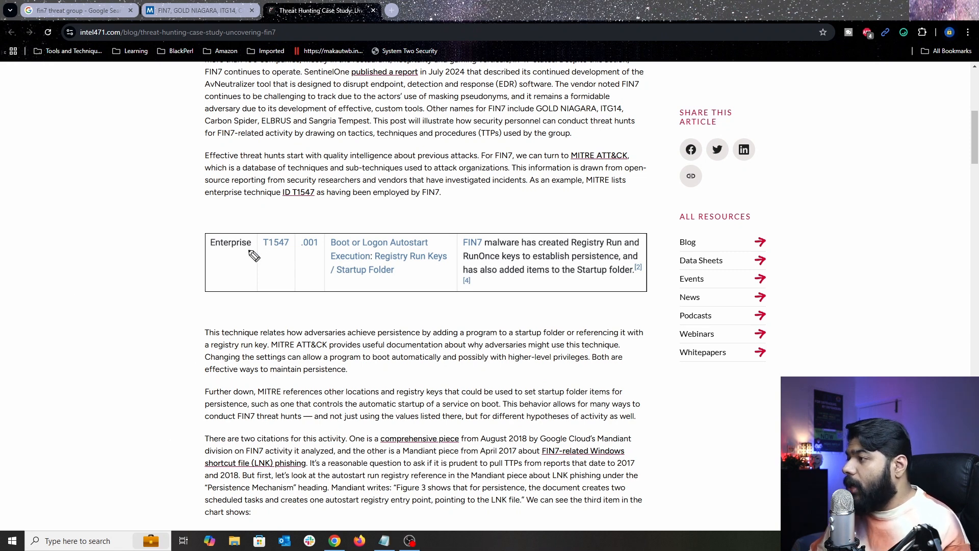
{"action": "mouse_move", "coordinate": [187, 246]}
{"action": "left_mouse_down"}
{"action": "mouse_move", "coordinate": [228, 213]}
{"action": "mouse_move", "coordinate": [447, 228]}
{"action": "mouse_move", "coordinate": [370, 310]}
{"action": "mouse_move", "coordinate": [209, 223]}
{"action": "left_mouse_up"}
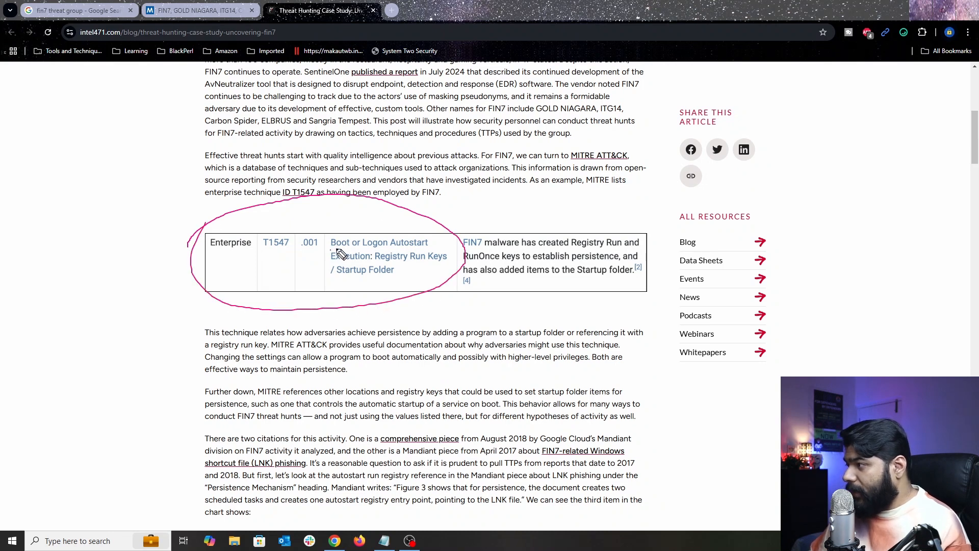
{"action": "left_click_drag", "start_coordinate": [330, 249], "coordinate": [403, 251]}
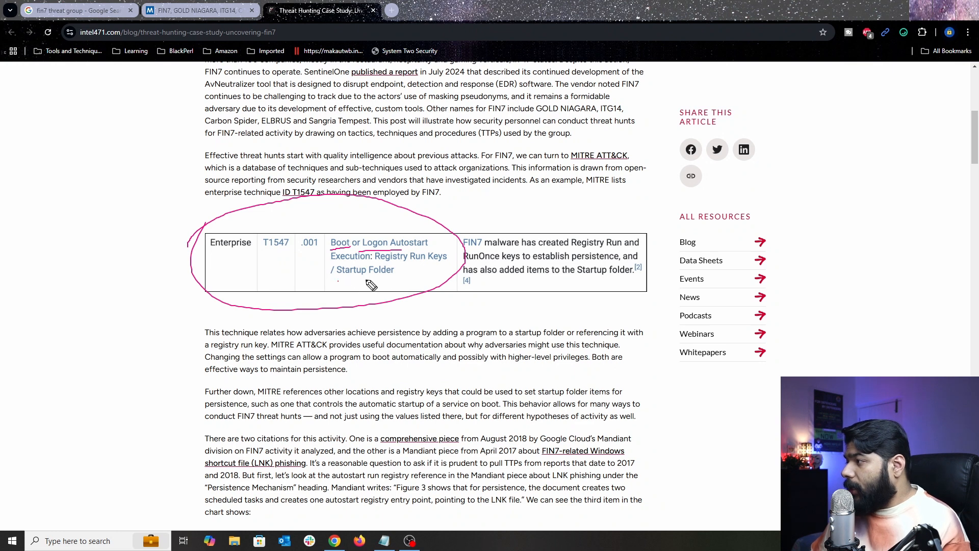
{"action": "left_click_drag", "start_coordinate": [337, 281], "coordinate": [381, 279]}
{"action": "left_click_drag", "start_coordinate": [341, 287], "coordinate": [380, 283]}
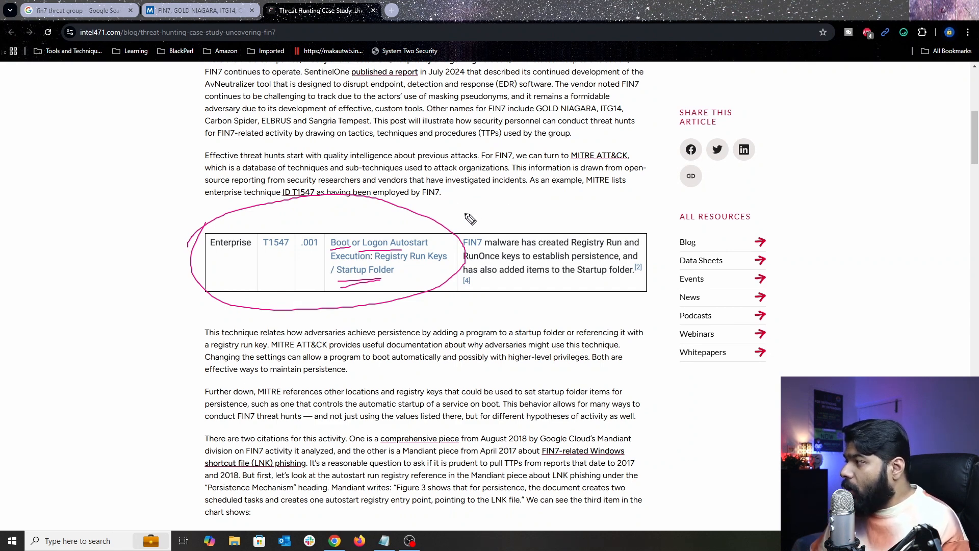
- Draw an arrow from the circled technique to handwritten notes "Reg" and "Start", then clear all annotations
{"action": "mouse_move", "coordinate": [461, 214]}
{"action": "left_mouse_down"}
{"action": "mouse_move", "coordinate": [604, 152]}
{"action": "mouse_move", "coordinate": [609, 166]}
{"action": "left_mouse_up"}
{"action": "mouse_move", "coordinate": [633, 125]}
{"action": "left_mouse_down"}
{"action": "mouse_move", "coordinate": [642, 159]}
{"action": "mouse_move", "coordinate": [648, 143]}
{"action": "mouse_move", "coordinate": [669, 160]}
{"action": "mouse_move", "coordinate": [677, 145]}
{"action": "left_mouse_up"}
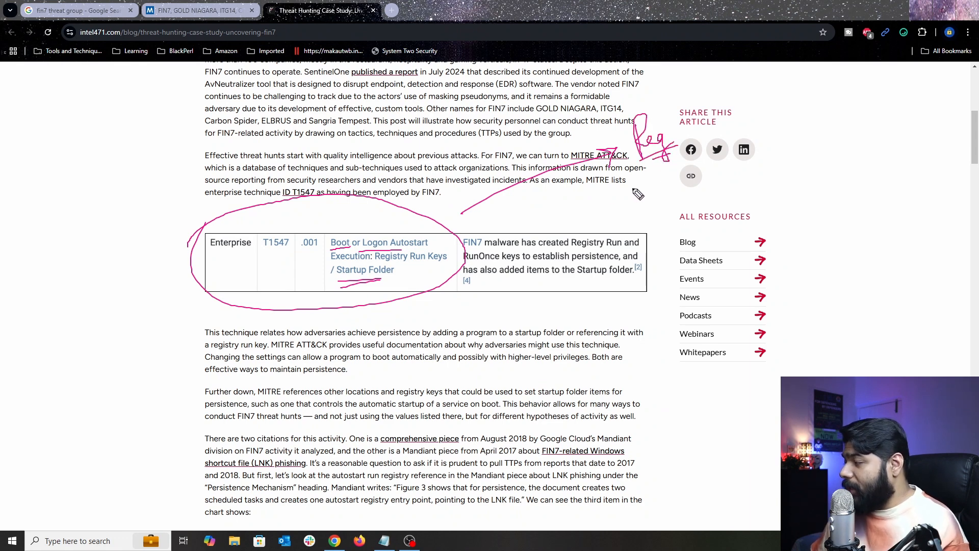
{"action": "mouse_move", "coordinate": [636, 177]}
{"action": "left_mouse_down"}
{"action": "mouse_move", "coordinate": [625, 226]}
{"action": "mouse_move", "coordinate": [694, 196]}
{"action": "mouse_move", "coordinate": [683, 219]}
{"action": "left_mouse_up"}
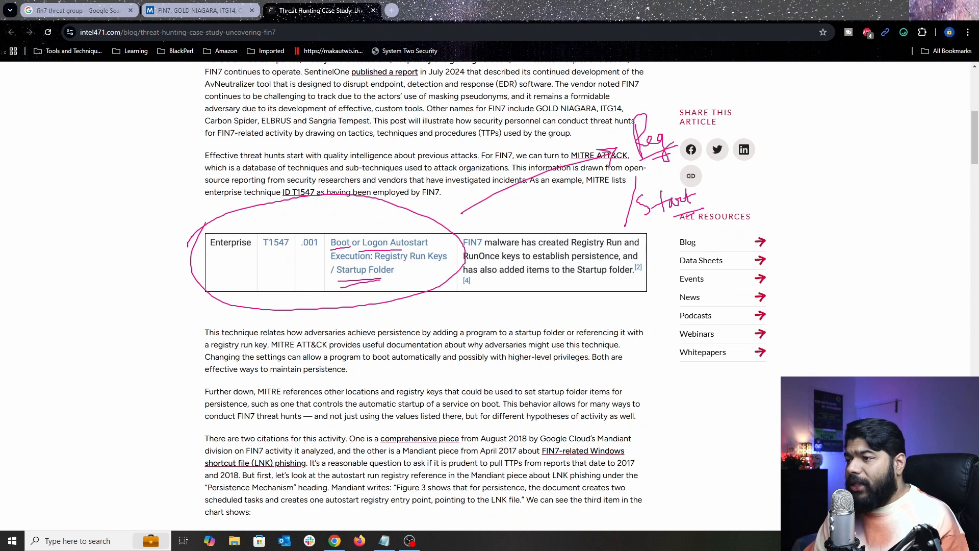
{"action": "key", "text": "Escape"}
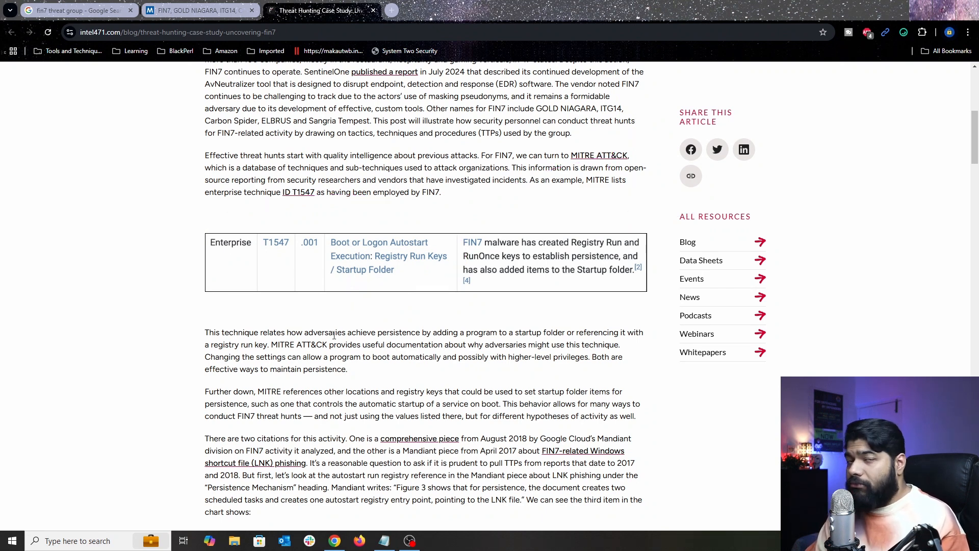
- Underline the autostart registry path with "Run" circled, and underline "schtasks.exe" and "/create" in the first chart item
{"action": "scroll", "coordinate": [393, 346], "scroll_direction": "down", "scroll_amount": 7}
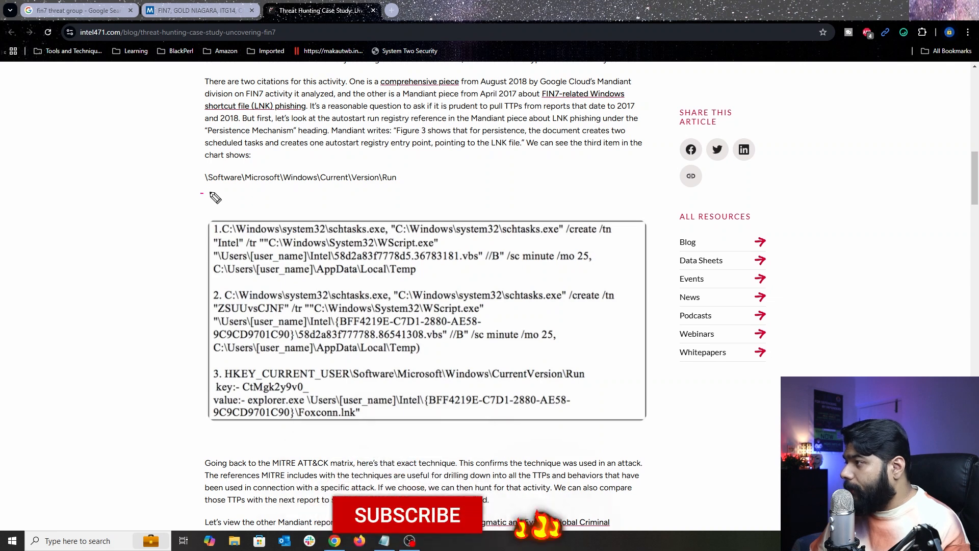
{"action": "mouse_move", "coordinate": [201, 193]}
{"action": "left_mouse_down"}
{"action": "mouse_move", "coordinate": [407, 192]}
{"action": "mouse_move", "coordinate": [407, 171]}
{"action": "mouse_move", "coordinate": [372, 178]}
{"action": "mouse_move", "coordinate": [377, 193]}
{"action": "mouse_move", "coordinate": [410, 189]}
{"action": "left_mouse_up"}
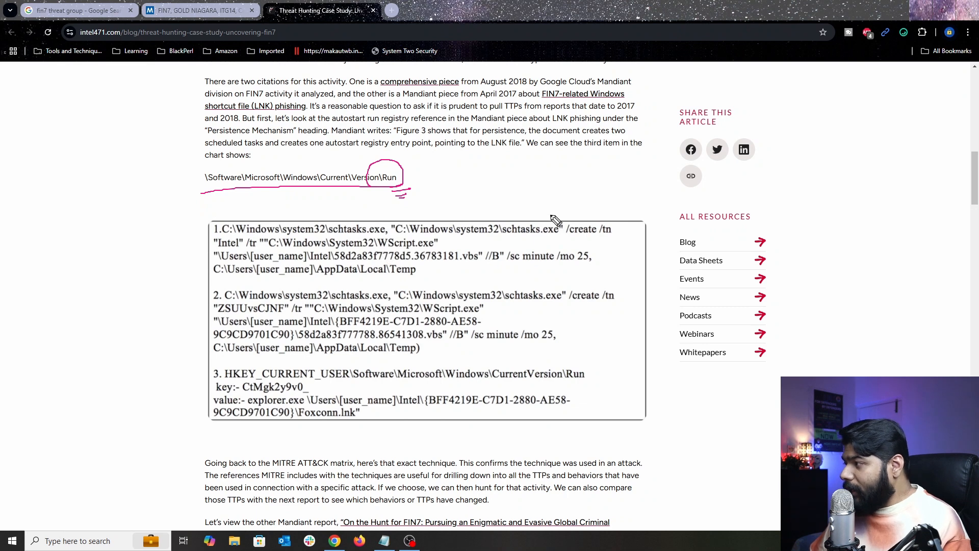
{"action": "left_click_drag", "start_coordinate": [496, 241], "coordinate": [548, 231]}
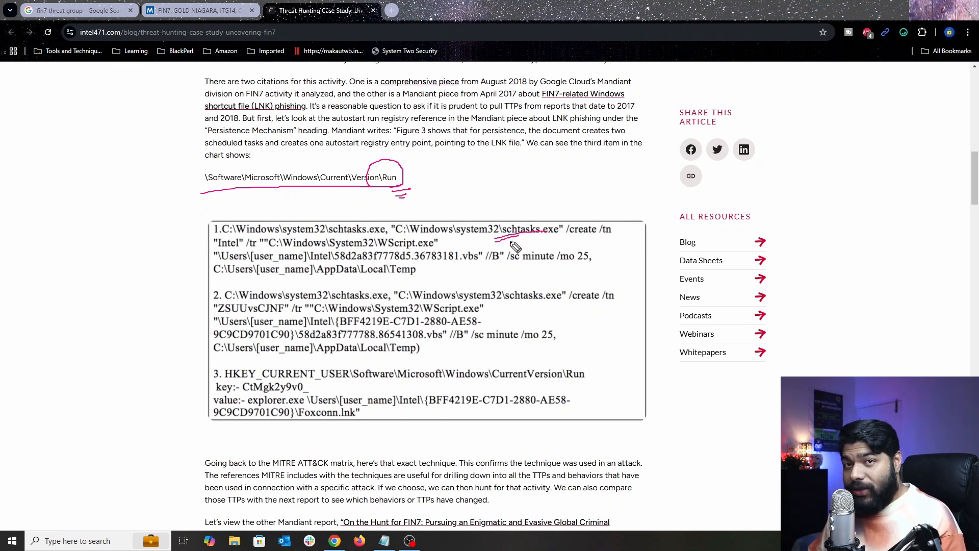
{"action": "left_click_drag", "start_coordinate": [569, 243], "coordinate": [595, 235]}
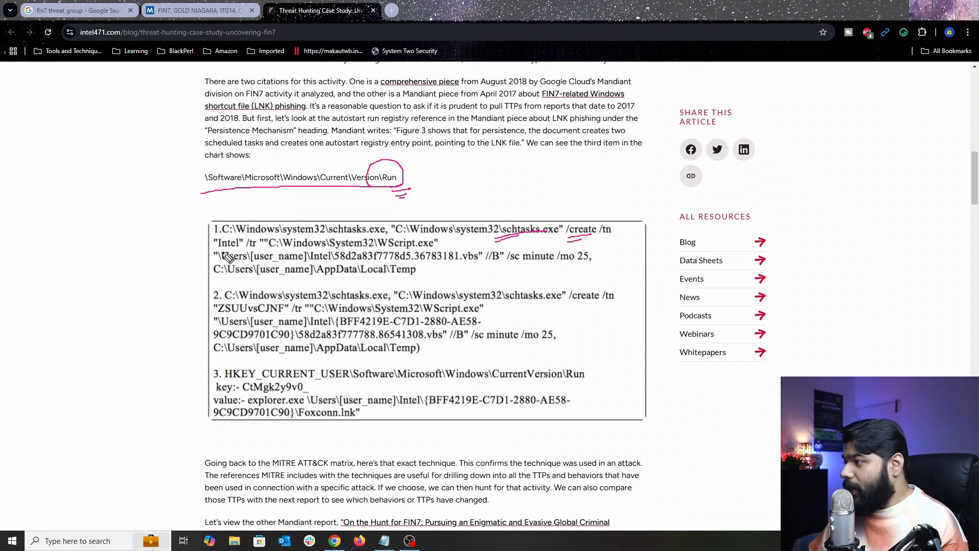
- Underline "Intel", "WScript.exe" and the .vbs file path in the first chart item, and point an arrow to a handwritten "IOC"
{"action": "left_click_drag", "start_coordinate": [221, 248], "coordinate": [228, 247]}
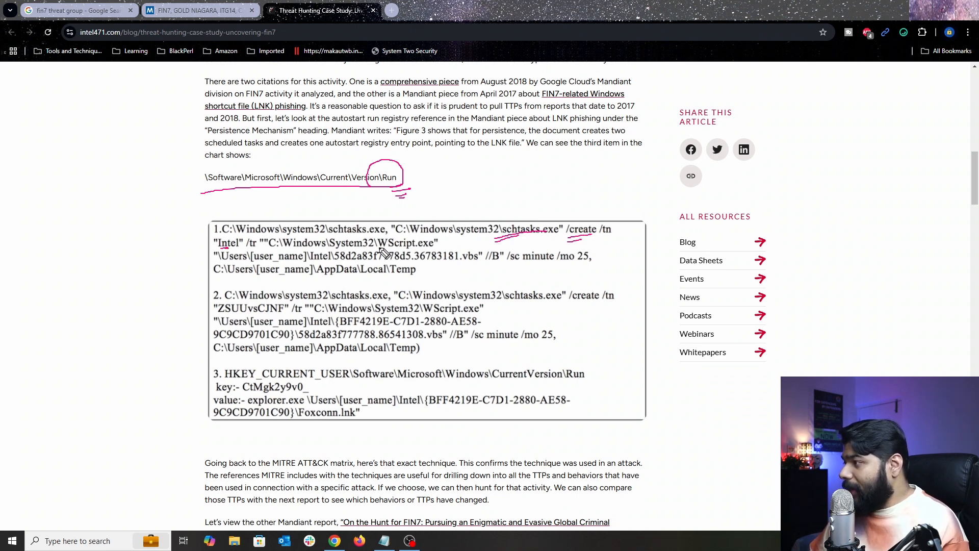
{"action": "left_click_drag", "start_coordinate": [380, 247], "coordinate": [433, 247]}
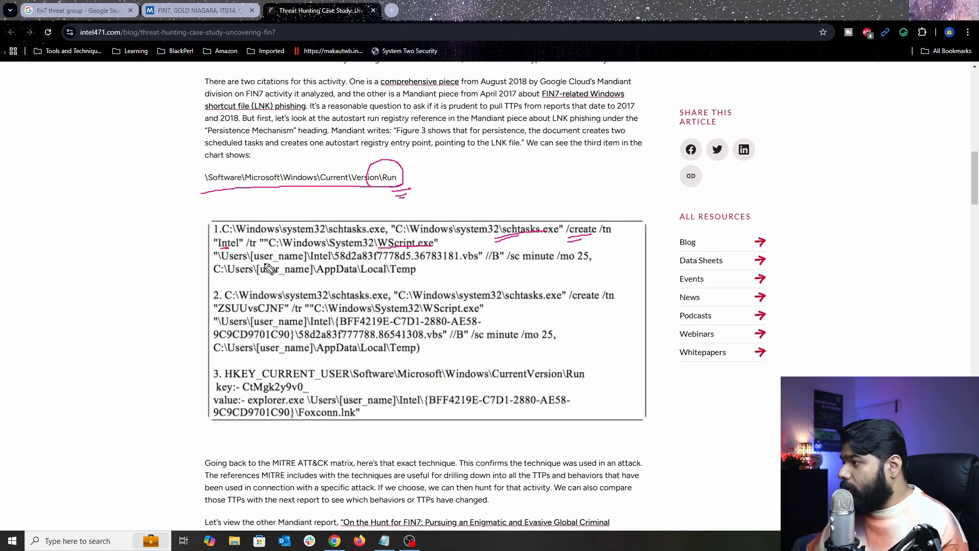
{"action": "left_click_drag", "start_coordinate": [246, 270], "coordinate": [473, 265]}
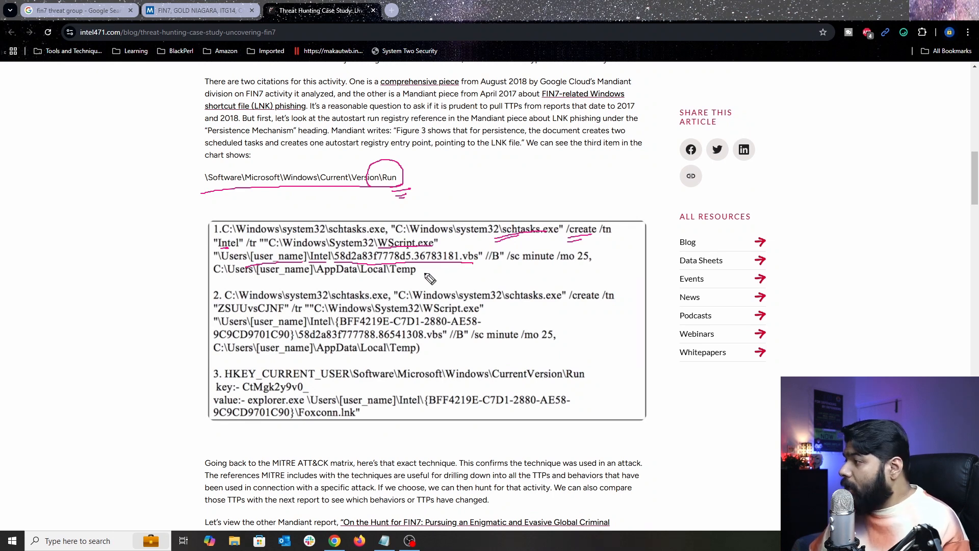
{"action": "left_click_drag", "start_coordinate": [433, 274], "coordinate": [463, 268]}
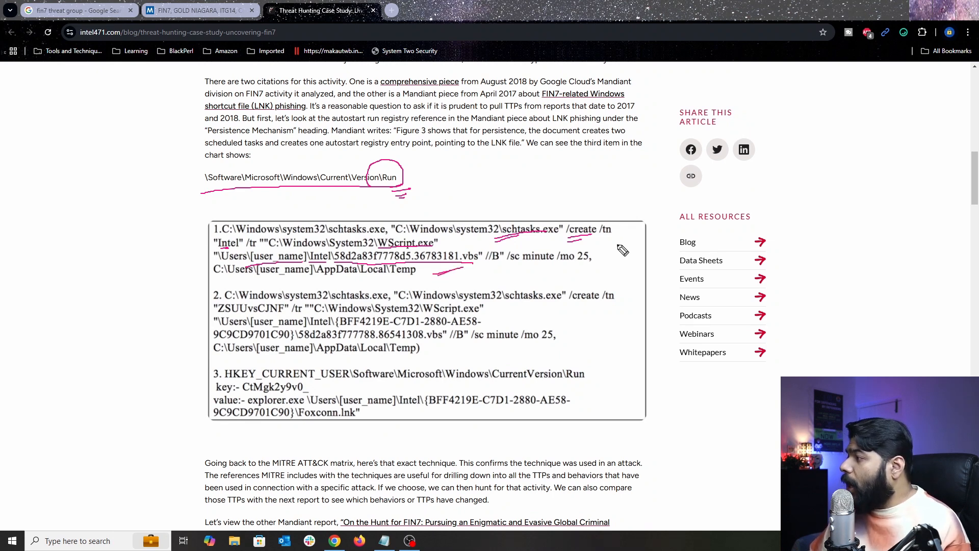
{"action": "mouse_move", "coordinate": [598, 258]}
{"action": "left_mouse_down"}
{"action": "mouse_move", "coordinate": [657, 251]}
{"action": "mouse_move", "coordinate": [677, 230]}
{"action": "mouse_move", "coordinate": [679, 254]}
{"action": "mouse_move", "coordinate": [709, 240]}
{"action": "mouse_move", "coordinate": [677, 256]}
{"action": "left_mouse_up"}
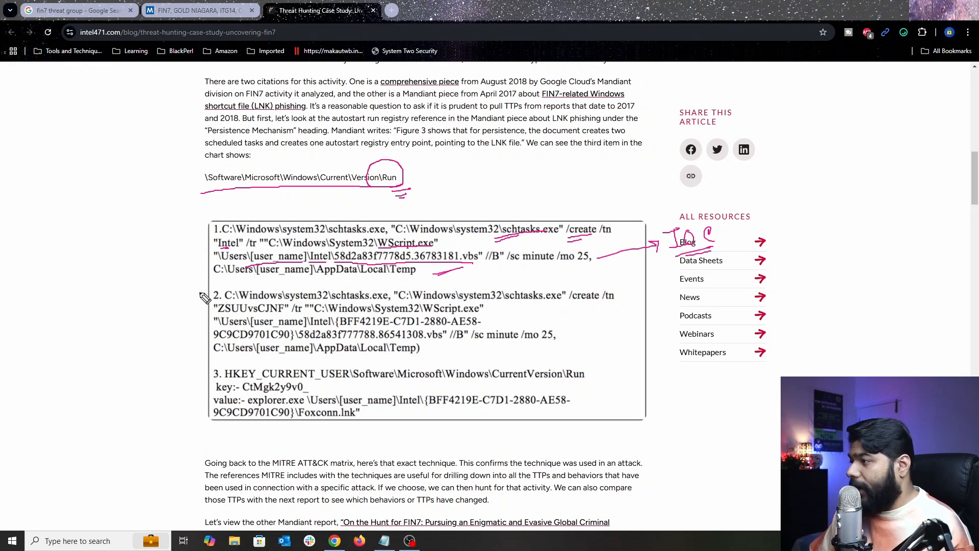
- Tick chart items 2 and 3, mark the HKEY_CURRENT_USER Run key and "Foxconn.lnk", then clear all annotations
{"action": "left_click_drag", "start_coordinate": [196, 292], "coordinate": [224, 275]}
{"action": "left_click_drag", "start_coordinate": [198, 366], "coordinate": [220, 362]}
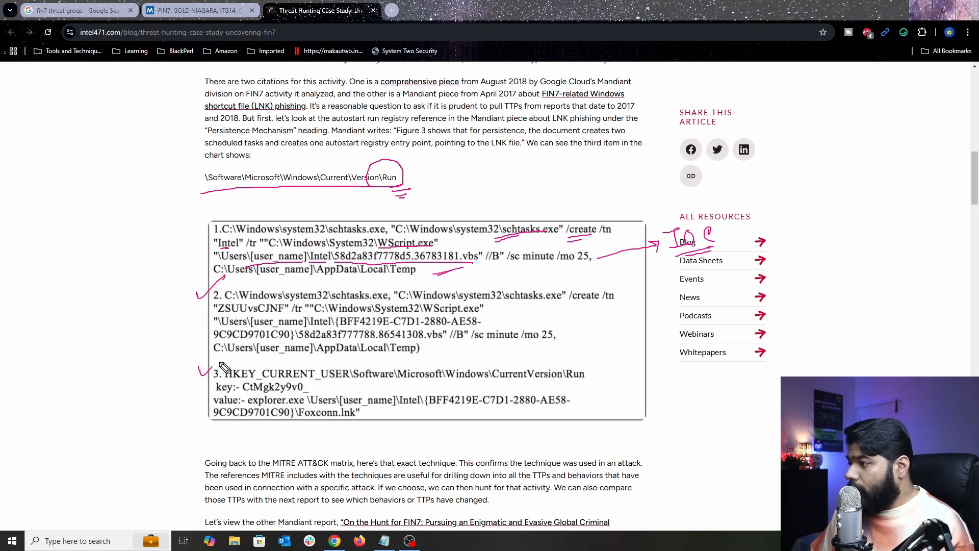
{"action": "left_click_drag", "start_coordinate": [299, 381], "coordinate": [363, 376]}
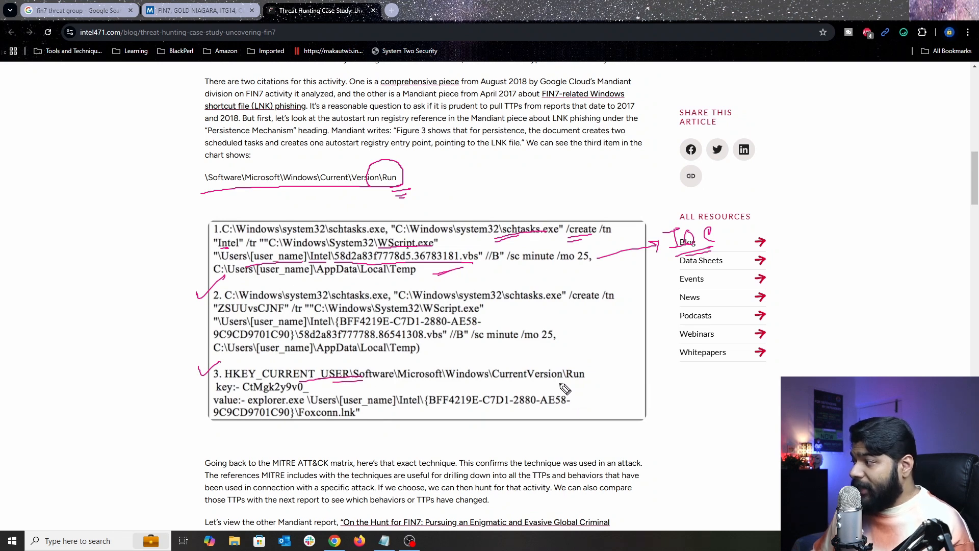
{"action": "left_click_drag", "start_coordinate": [537, 383], "coordinate": [584, 384]}
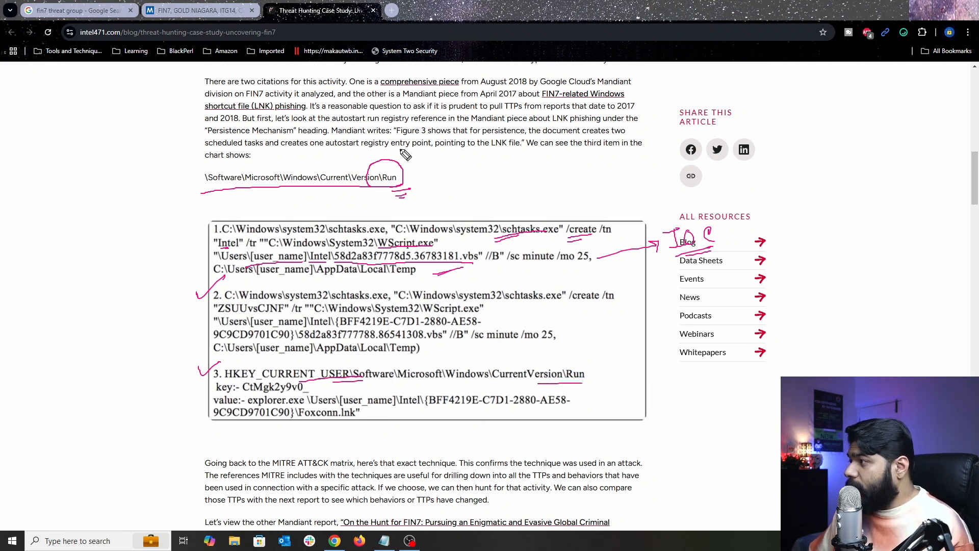
{"action": "mouse_move", "coordinate": [458, 146]}
{"action": "left_mouse_down"}
{"action": "mouse_move", "coordinate": [411, 178]}
{"action": "mouse_move", "coordinate": [422, 180]}
{"action": "left_mouse_up"}
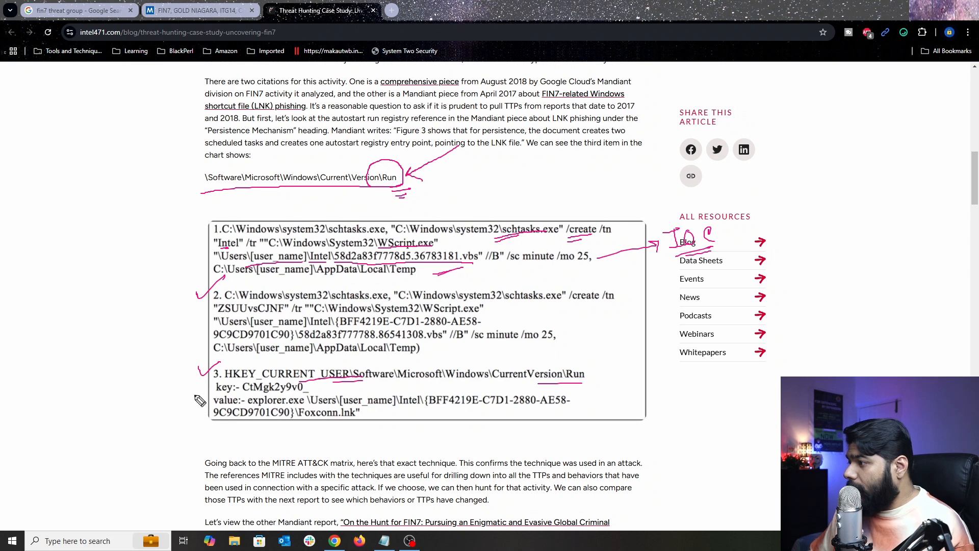
{"action": "left_click_drag", "start_coordinate": [299, 419], "coordinate": [358, 417]}
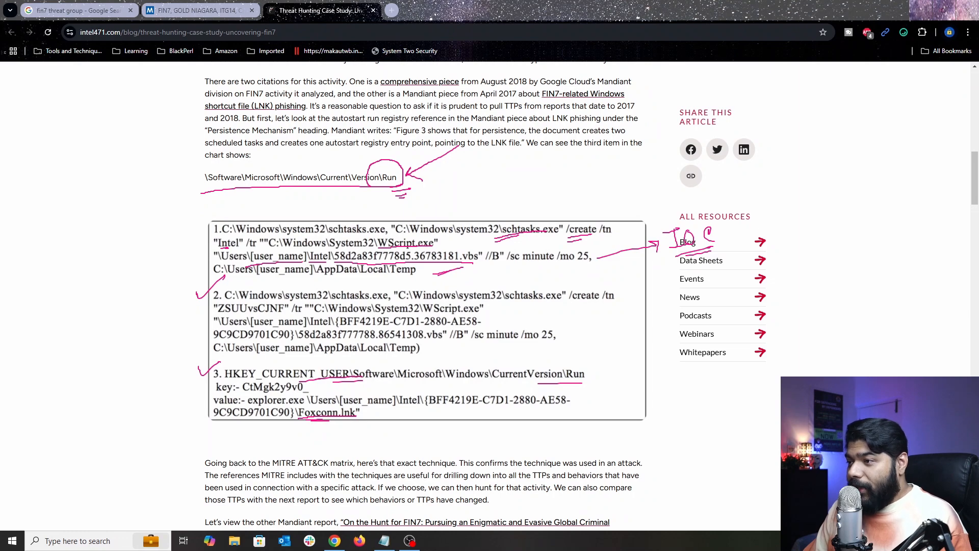
{"action": "key", "text": "Escape"}
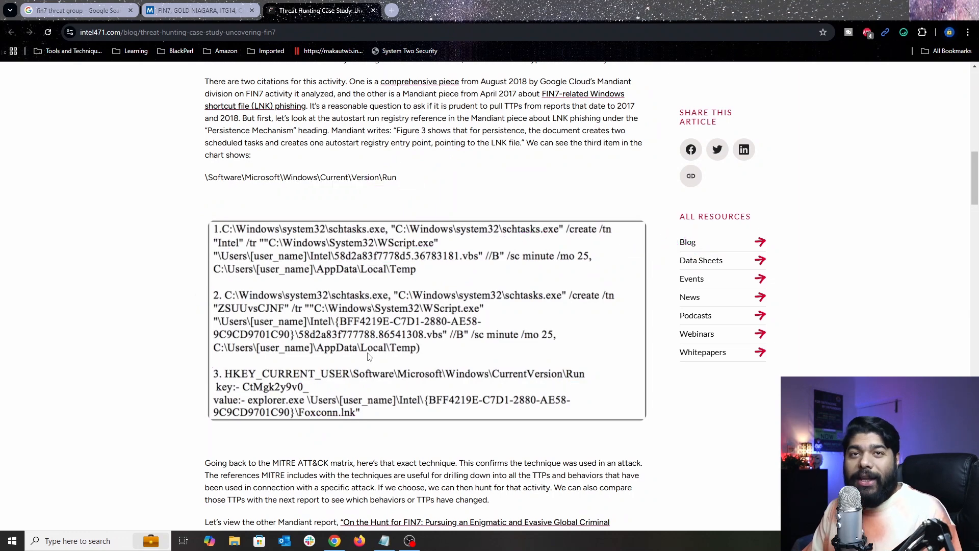
- Examine the Autorun or ASEP Registry Key Modification hunt package, its query logic table and the Splunk search, enlarging the page to 175%
{"action": "scroll", "coordinate": [352, 337], "scroll_direction": "down", "scroll_amount": 10}
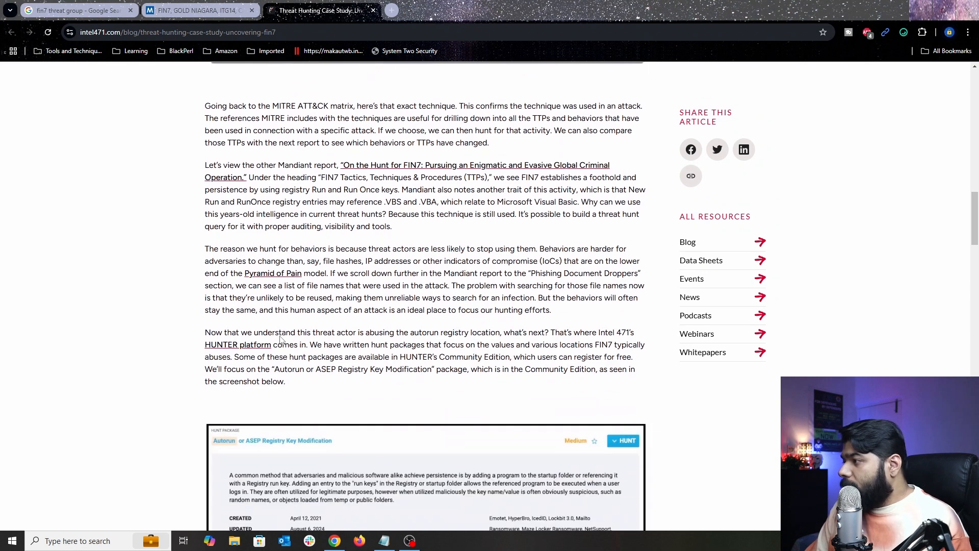
{"action": "scroll", "coordinate": [280, 339], "scroll_direction": "down", "scroll_amount": 2}
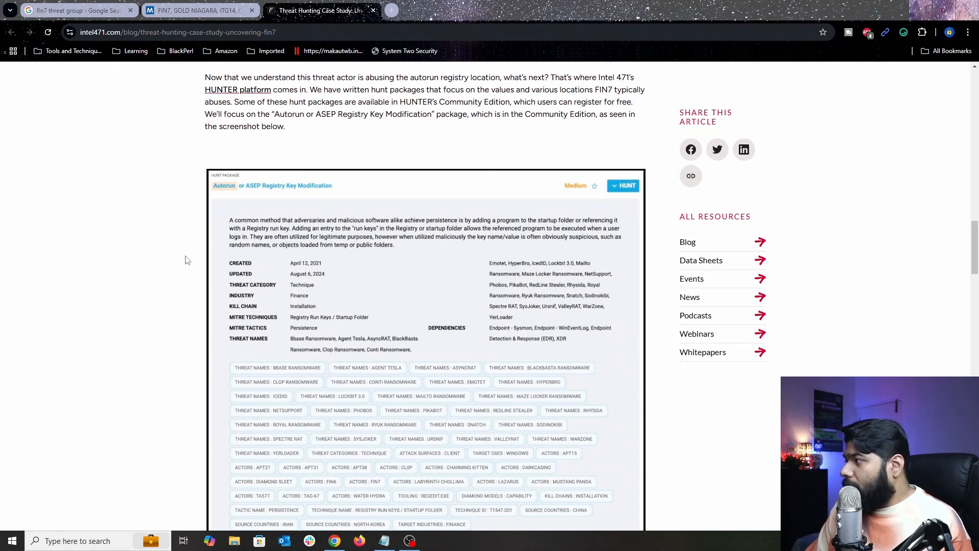
{"action": "scroll", "coordinate": [185, 271], "scroll_direction": "up", "scroll_amount": 1}
{"action": "scroll", "coordinate": [185, 272], "scroll_direction": "down", "scroll_amount": 2}
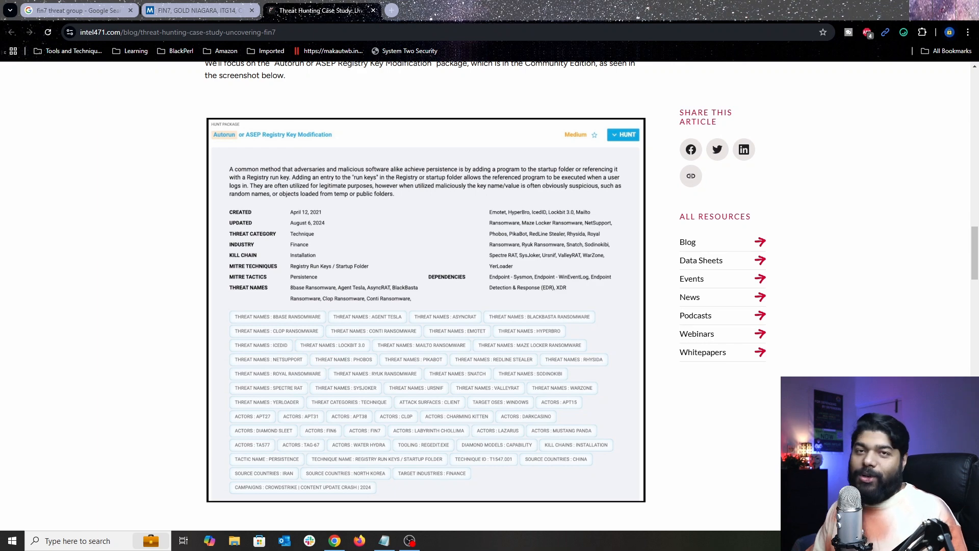
{"action": "scroll", "coordinate": [192, 390], "scroll_direction": "down", "scroll_amount": 8}
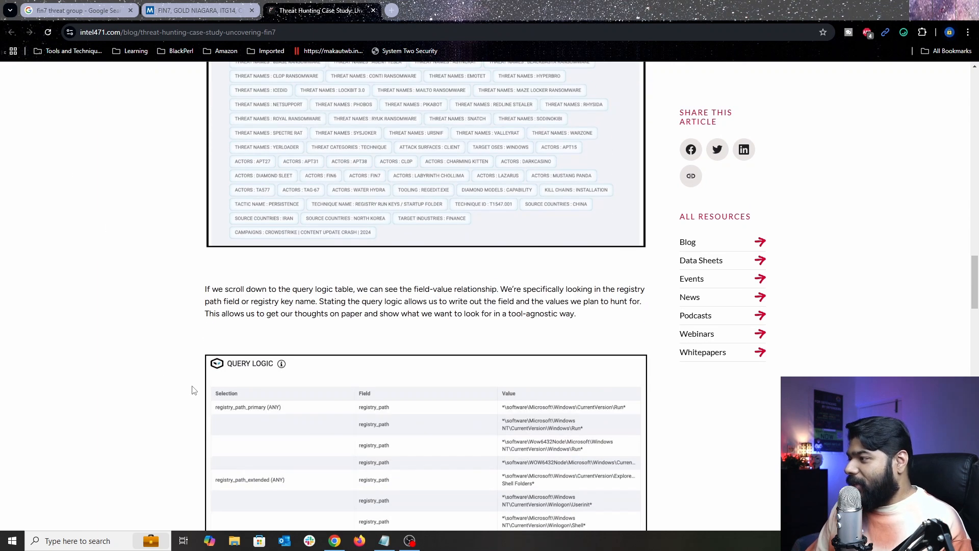
{"action": "scroll", "coordinate": [193, 390], "scroll_direction": "down", "scroll_amount": 10}
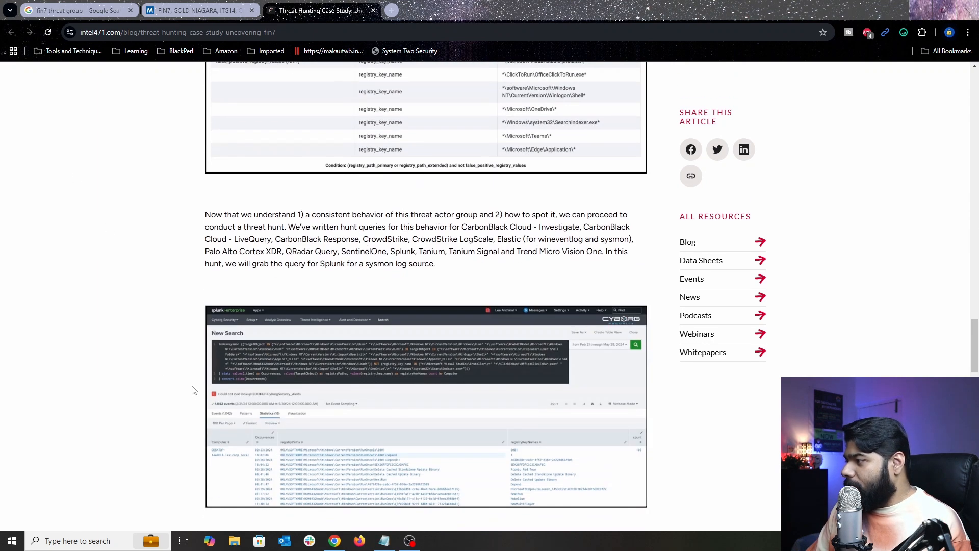
{"action": "scroll", "coordinate": [406, 361], "scroll_direction": "up", "scroll_amount": 5, "text": "ctrl"}
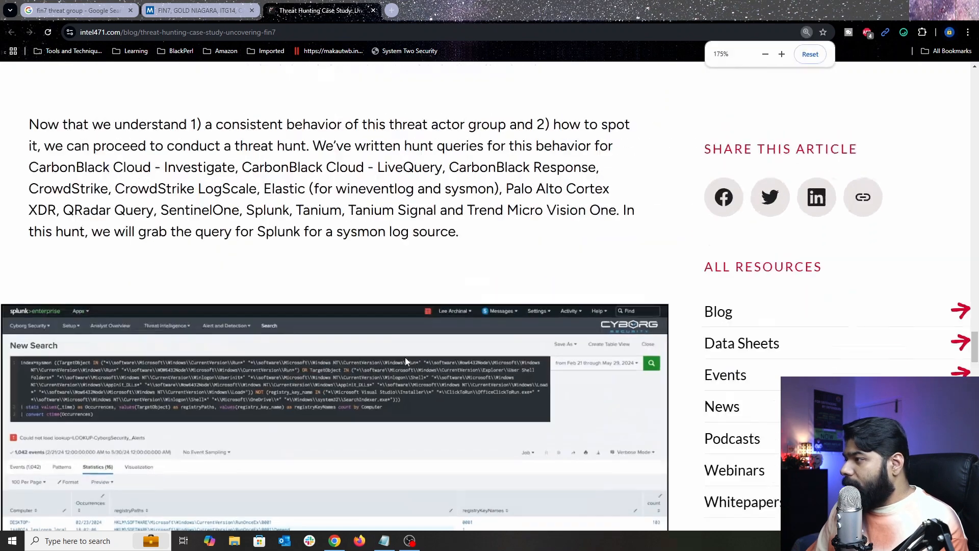
- Enlarge the page to 250% and examine the sysmon index and first TargetObject condition in the Splunk hunt query
{"action": "scroll", "coordinate": [293, 345], "scroll_direction": "up", "scroll_amount": 1, "text": "ctrl"}
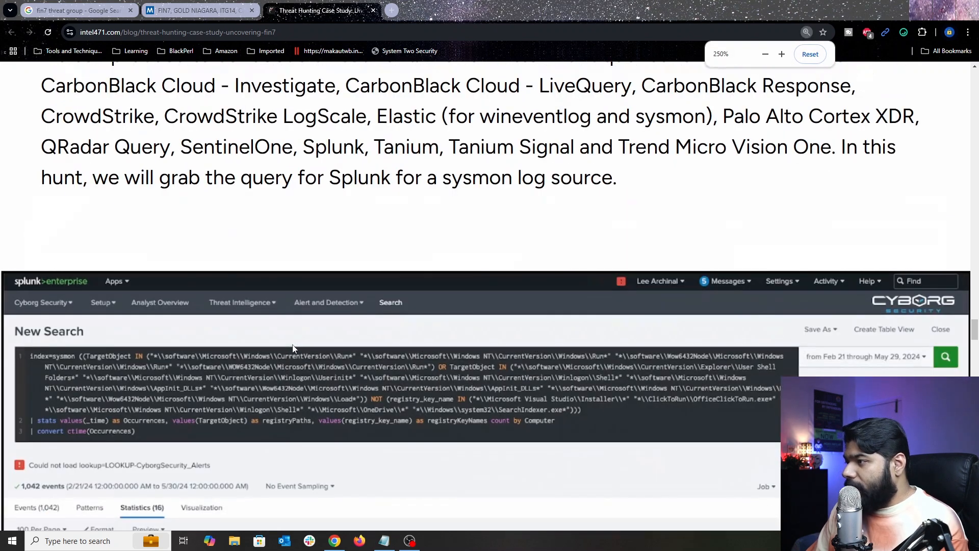
{"action": "scroll", "coordinate": [255, 319], "scroll_direction": "down", "scroll_amount": 3}
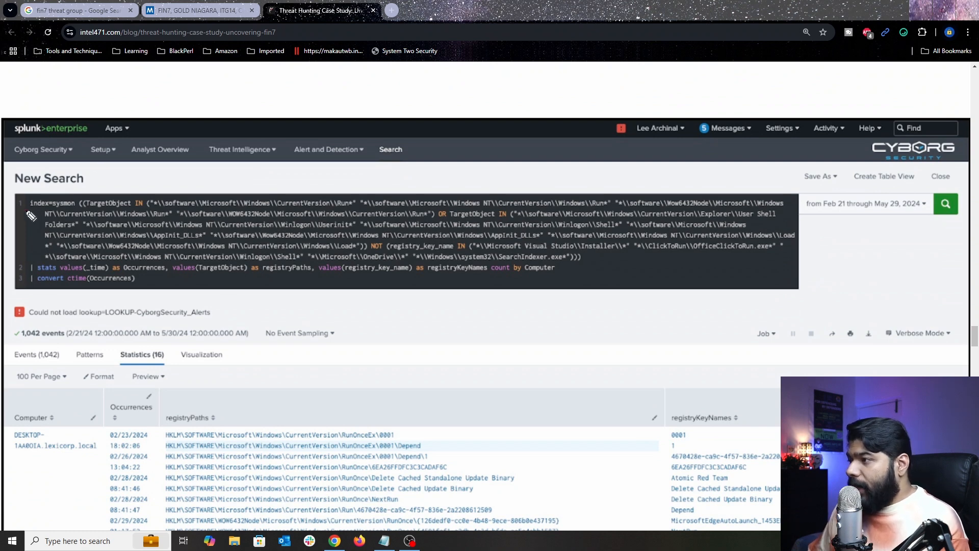
{"action": "left_click_drag", "start_coordinate": [30, 210], "coordinate": [75, 206]}
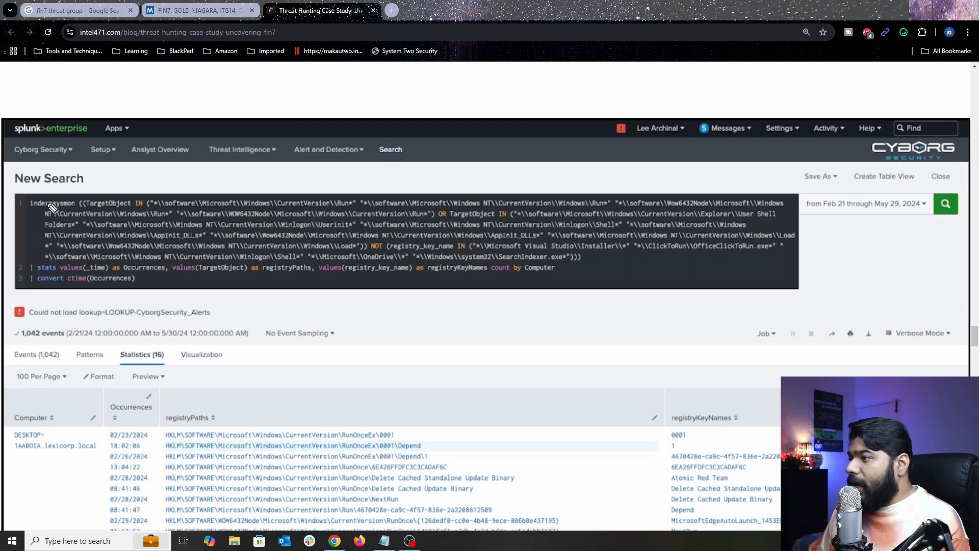
{"action": "left_click_drag", "start_coordinate": [62, 208], "coordinate": [119, 207]}
{"action": "mouse_move", "coordinate": [196, 212]}
{"action": "left_mouse_down"}
{"action": "mouse_move", "coordinate": [320, 215]}
{"action": "mouse_move", "coordinate": [348, 206]}
{"action": "left_mouse_up"}
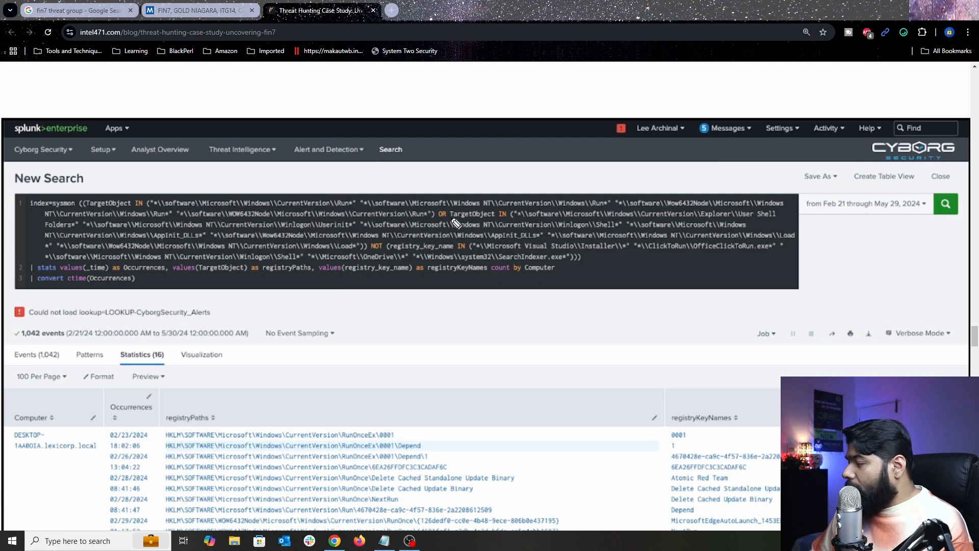
- Underline TargetObject, Userinit, Load, Shell, OneDrive and SearchIndexer.exe in the query, draw an arrow towards the results table, and clear the annotations
{"action": "left_click_drag", "start_coordinate": [452, 218], "coordinate": [491, 218]}
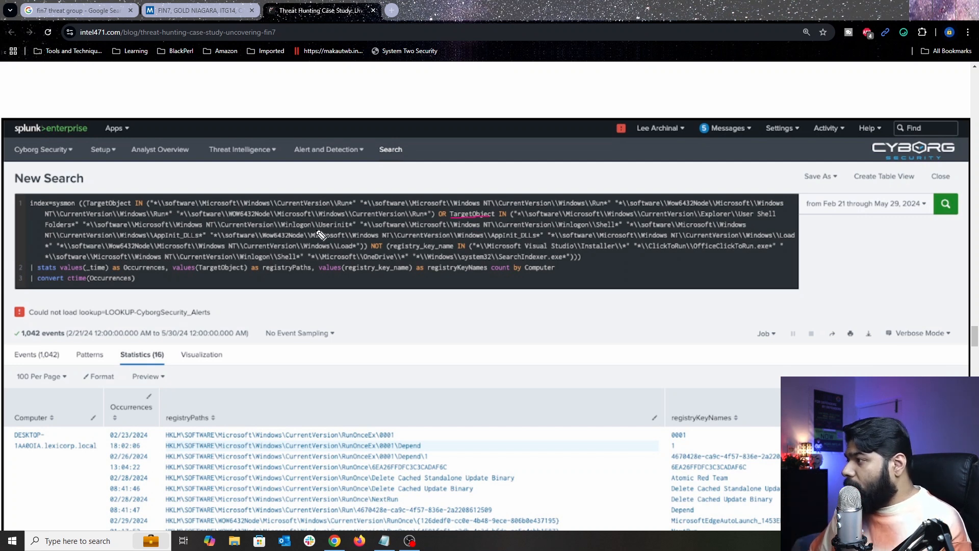
{"action": "left_click_drag", "start_coordinate": [321, 233], "coordinate": [354, 234]}
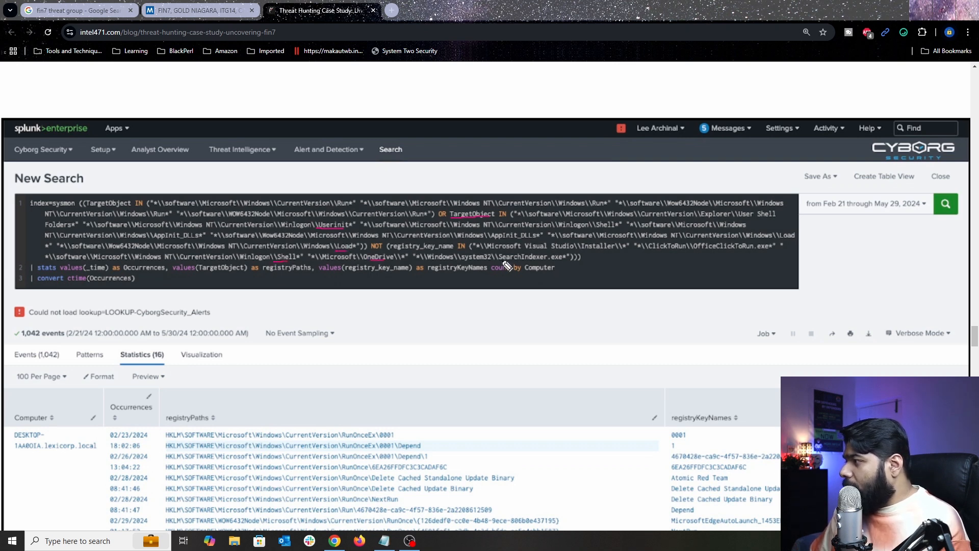
{"action": "left_click_drag", "start_coordinate": [501, 262], "coordinate": [558, 263]}
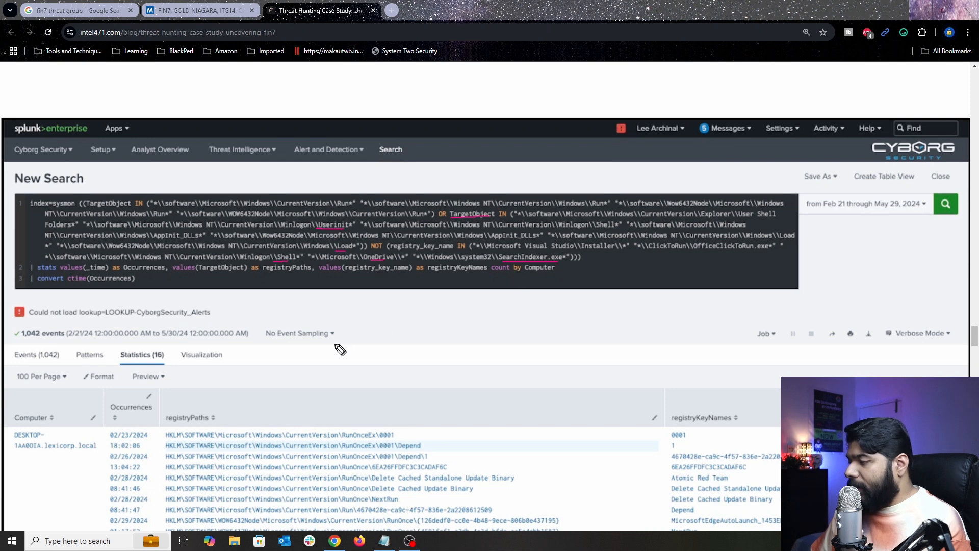
{"action": "mouse_move", "coordinate": [403, 297]}
{"action": "left_mouse_down"}
{"action": "mouse_move", "coordinate": [343, 384]}
{"action": "mouse_move", "coordinate": [346, 373]}
{"action": "left_mouse_up"}
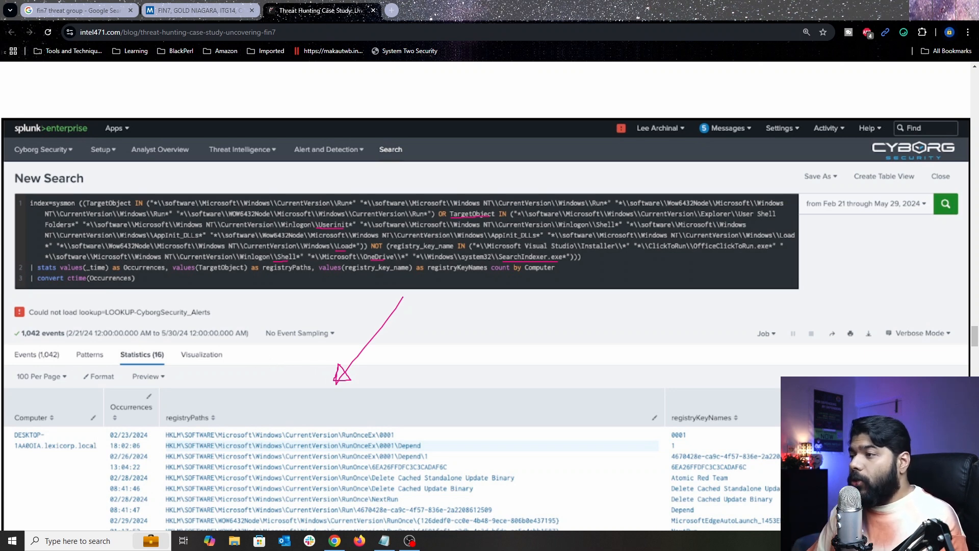
{"action": "key", "text": "Escape"}
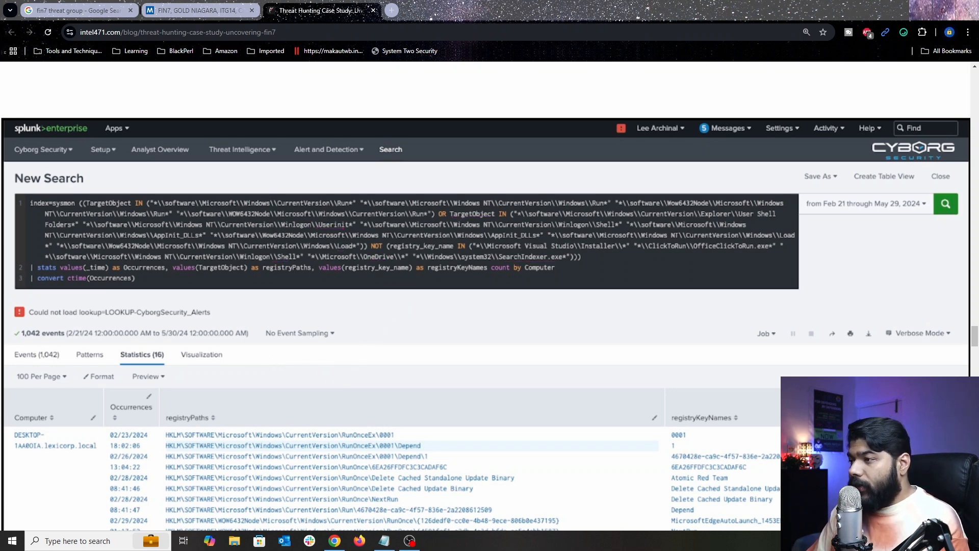
- Examine the MITRE ATT&CK page for FIN7, covering its associated groups, techniques used and software, and return to the group description
{"action": "left_click", "coordinate": [198, 11]}
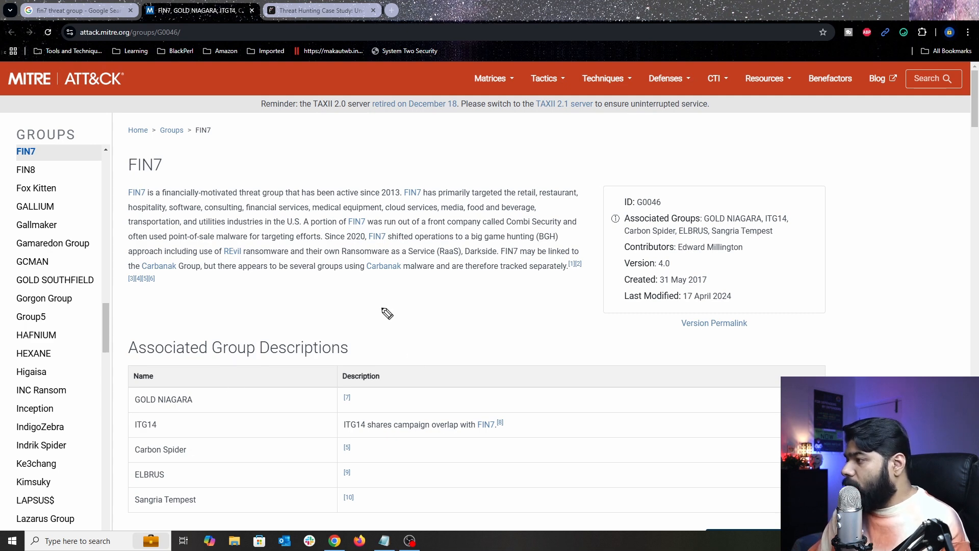
{"action": "scroll", "coordinate": [437, 407], "scroll_direction": "down", "scroll_amount": 6}
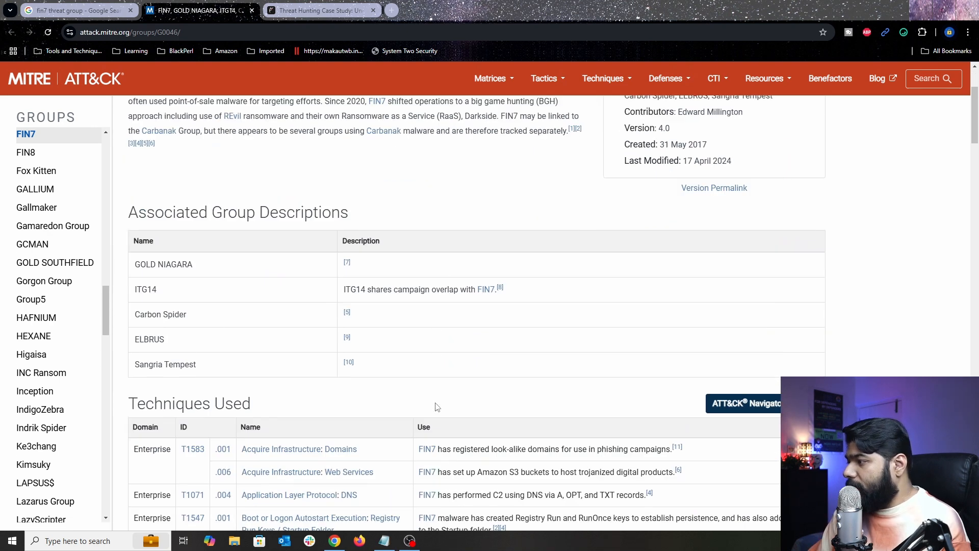
{"action": "left_click_drag", "start_coordinate": [135, 231], "coordinate": [255, 236]}
{"action": "scroll", "coordinate": [177, 349], "scroll_direction": "down", "scroll_amount": 6}
{"action": "scroll", "coordinate": [177, 349], "scroll_direction": "down", "scroll_amount": 15}
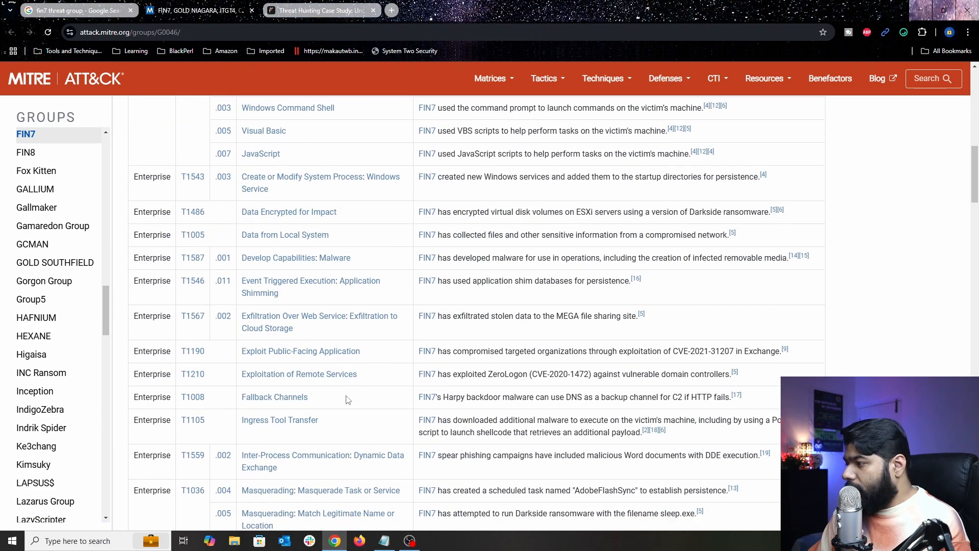
{"action": "scroll", "coordinate": [346, 400], "scroll_direction": "down", "scroll_amount": 20}
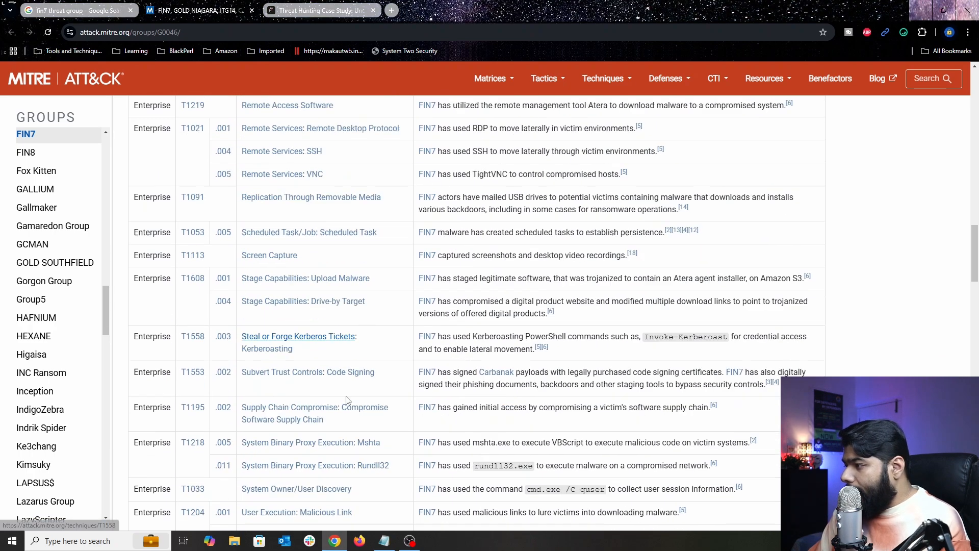
{"action": "scroll", "coordinate": [347, 399], "scroll_direction": "down", "scroll_amount": 7}
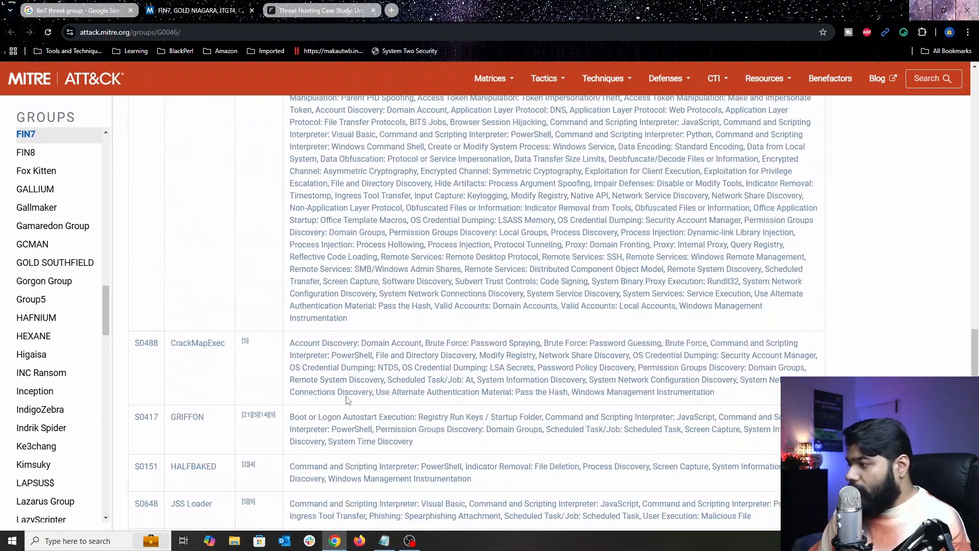
{"action": "scroll", "coordinate": [346, 399], "scroll_direction": "up", "scroll_amount": 14}
{"action": "scroll", "coordinate": [347, 400], "scroll_direction": "up", "scroll_amount": 20}
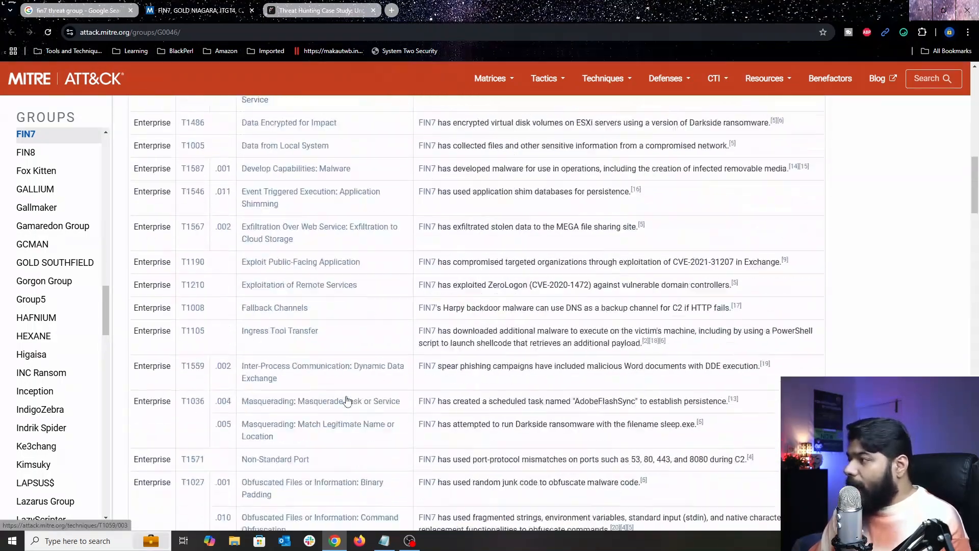
{"action": "double_click", "coordinate": [278, 236]}
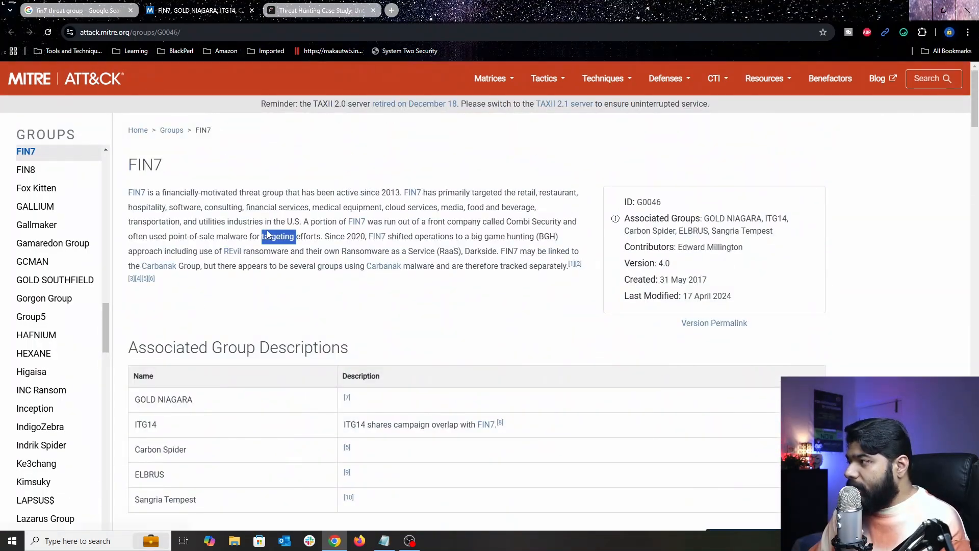
{"action": "left_click", "coordinate": [277, 206]}
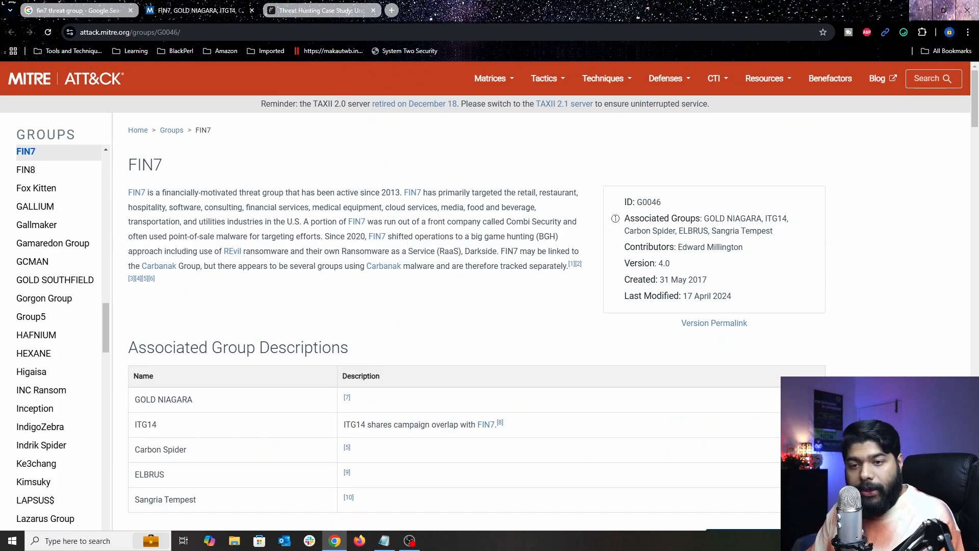
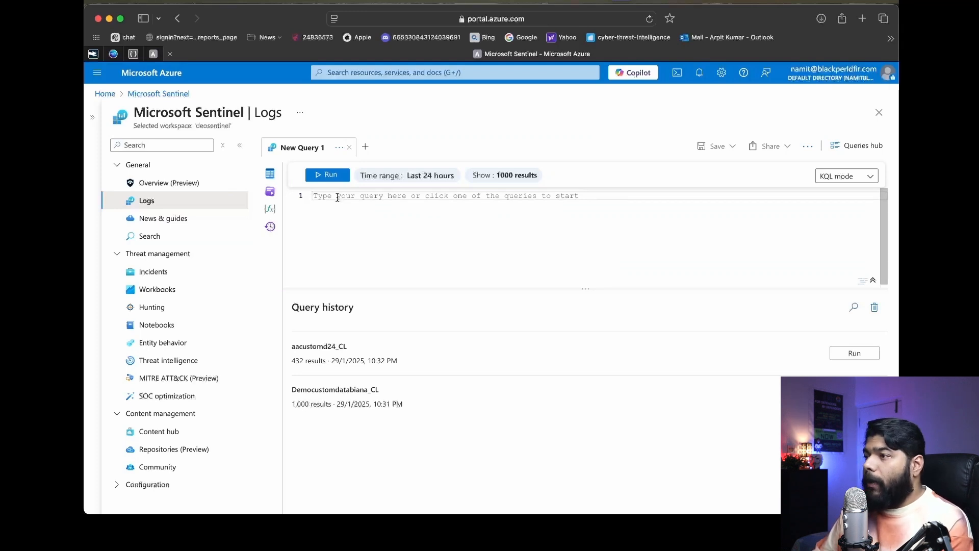
- Switch to Microsoft Sentinel Logs and query the Democustomdatafin_CL table on its own, without any further operators
{"action": "type", "text": "De"}
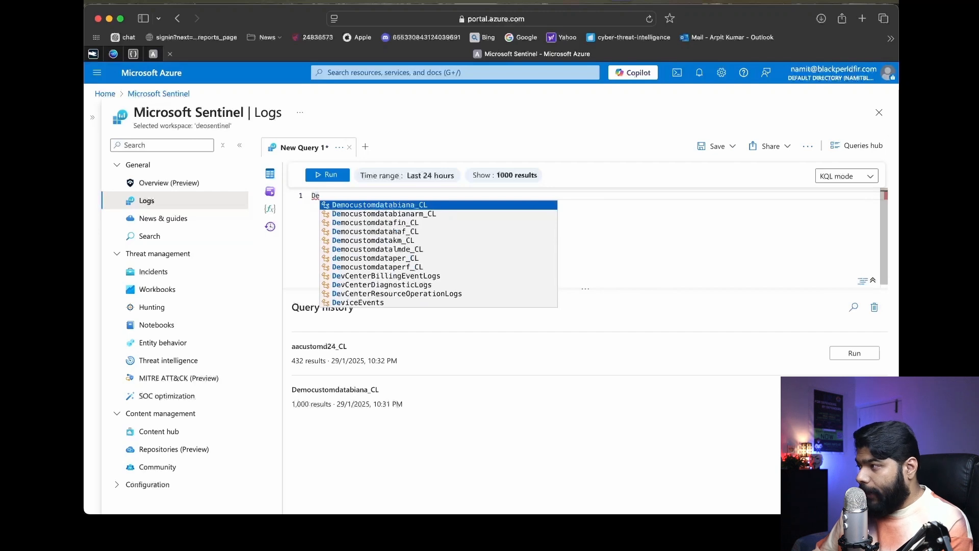
{"action": "type", "text": "mo"}
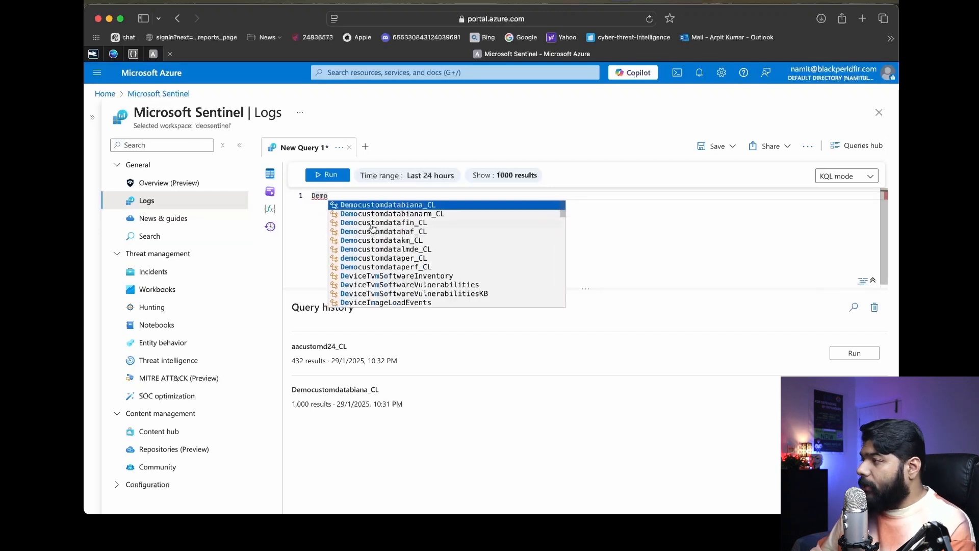
{"action": "left_click", "coordinate": [386, 223]}
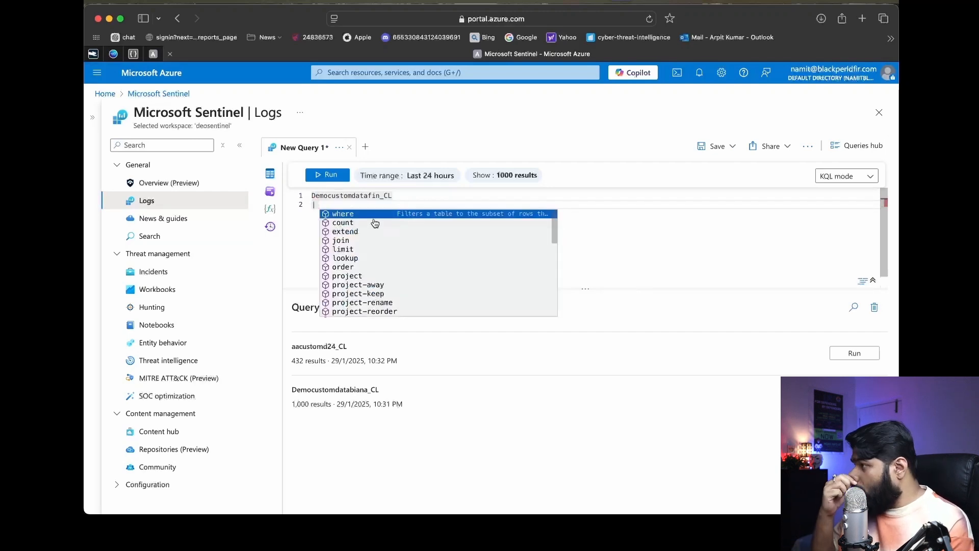
{"action": "key", "text": "BackSpace"}
{"action": "key", "text": "BackSpace"}
{"action": "key", "text": "BackSpace"}
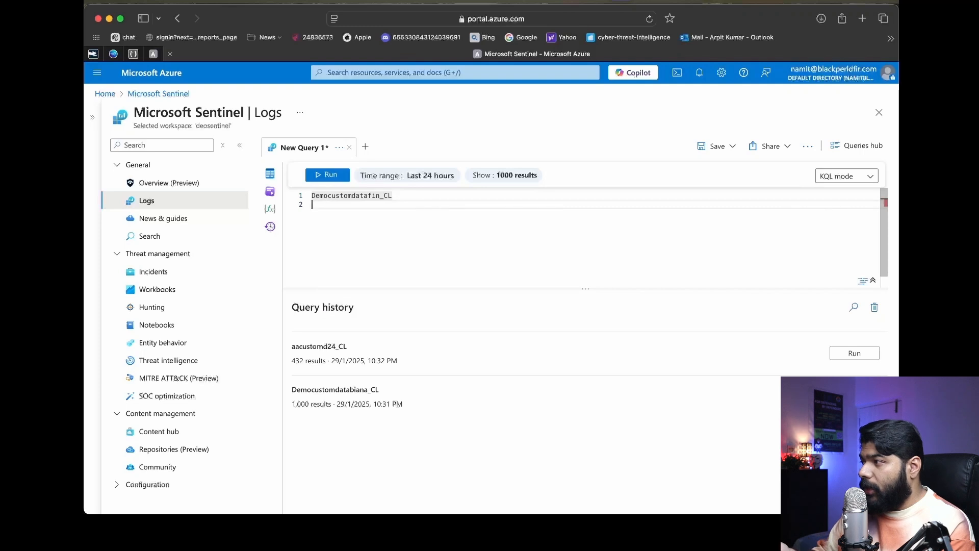
{"action": "left_click", "coordinate": [327, 176]}
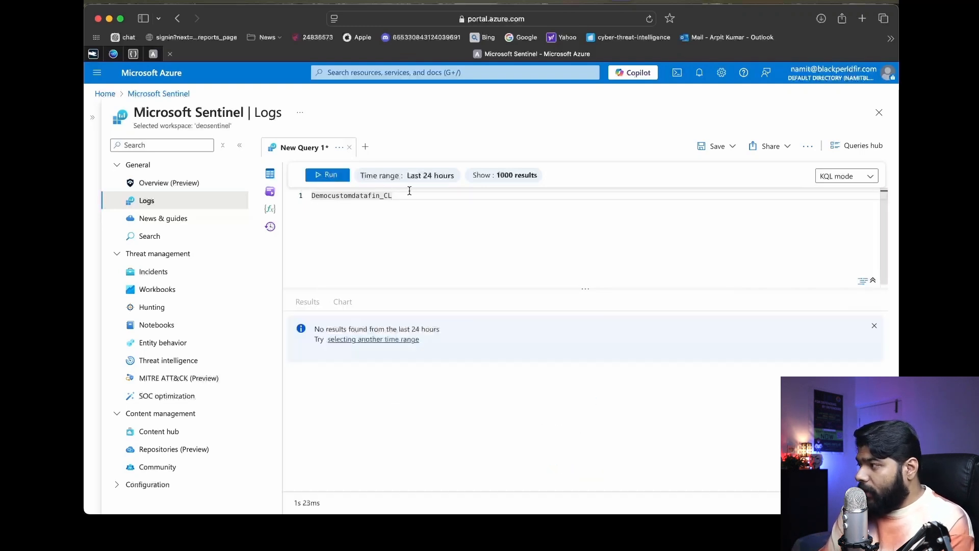
- Set a custom time range starting 1/19/2025 and ending 1/29/2025, rerun the query and look through the returned events
{"action": "left_click", "coordinate": [435, 184]}
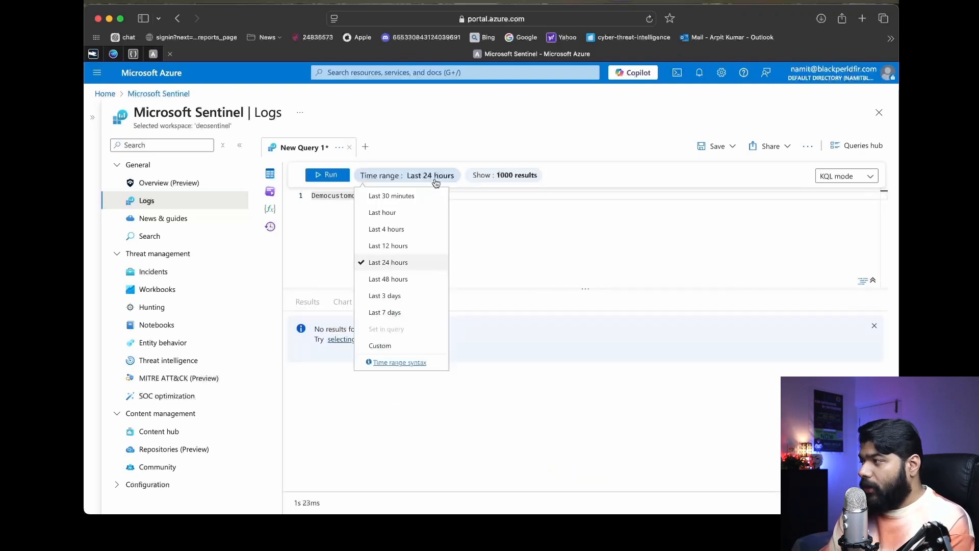
{"action": "left_click", "coordinate": [381, 345]}
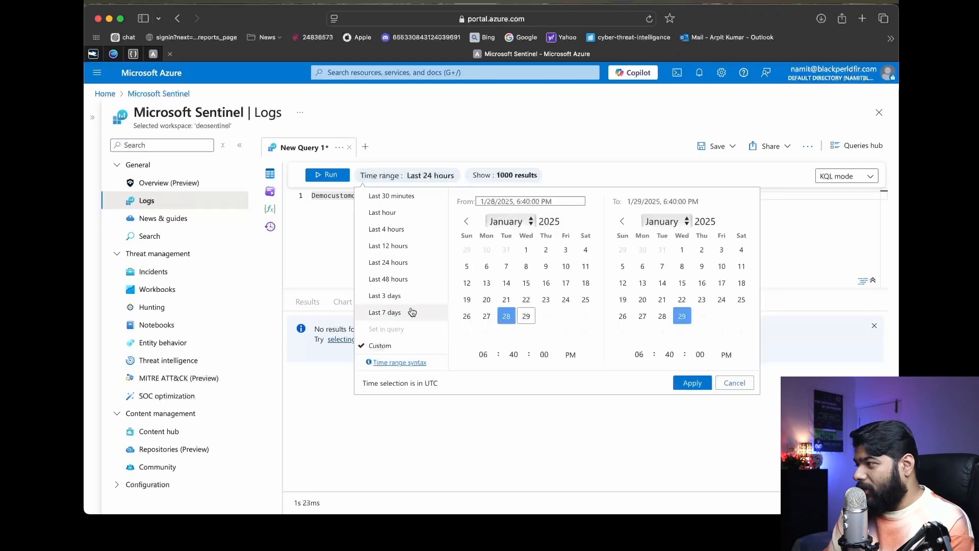
{"action": "left_click", "coordinate": [468, 301]}
{"action": "left_click", "coordinate": [696, 387]}
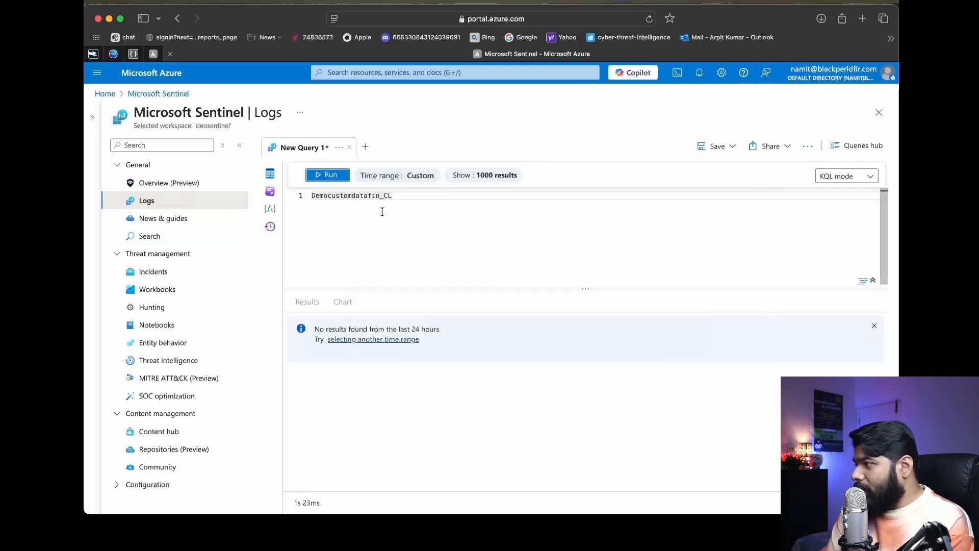
{"action": "left_click", "coordinate": [341, 179]}
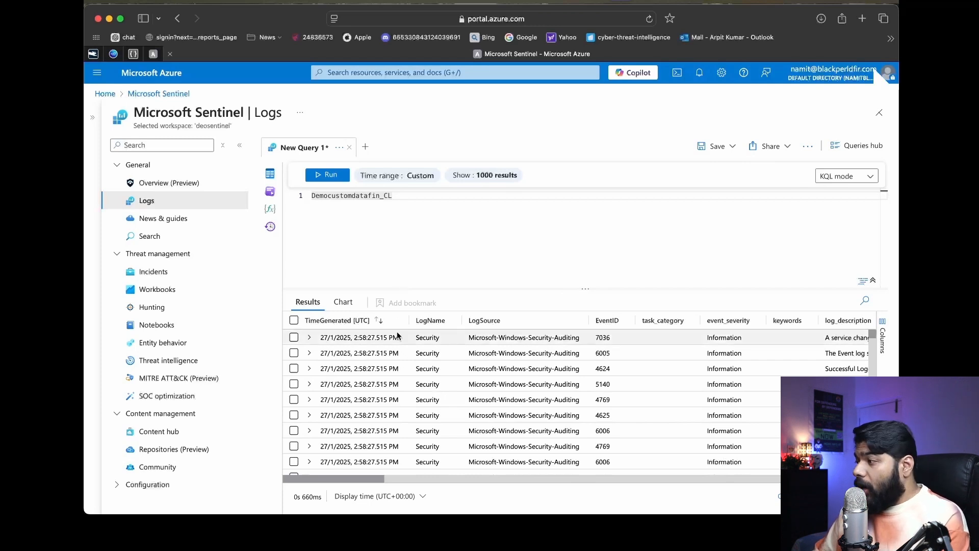
{"action": "scroll", "coordinate": [430, 378], "scroll_direction": "right", "scroll_amount": 1}
{"action": "scroll", "coordinate": [429, 378], "scroll_direction": "down", "scroll_amount": 5}
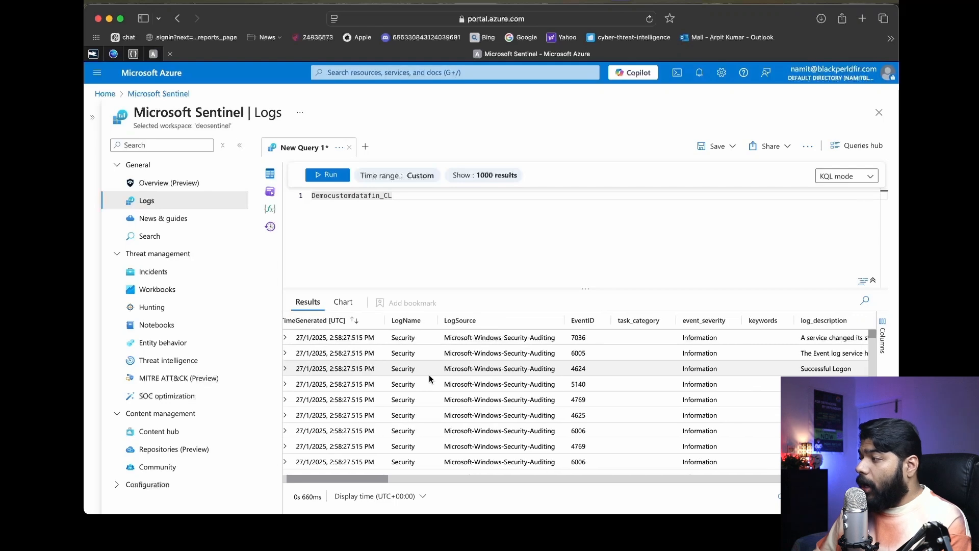
- Try narrowing the custom time range to start on 1/27/2025 and rerun the query
{"action": "left_click", "coordinate": [398, 178]}
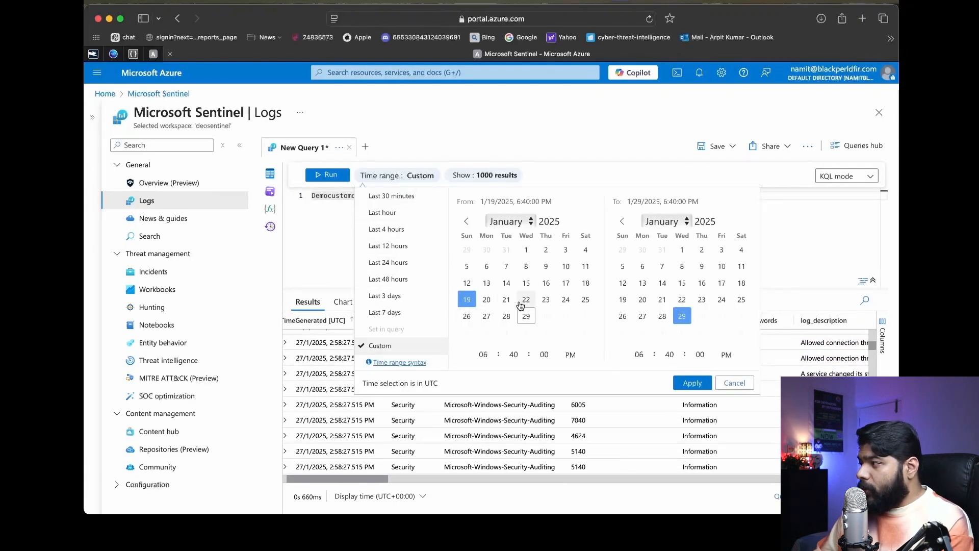
{"action": "left_click", "coordinate": [486, 316]}
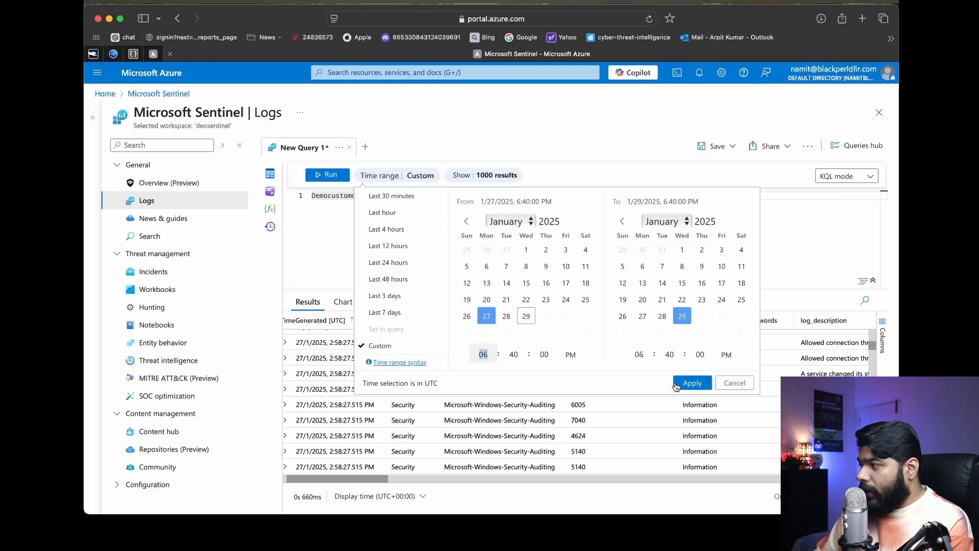
{"action": "left_click", "coordinate": [691, 382]}
{"action": "left_click", "coordinate": [327, 179]}
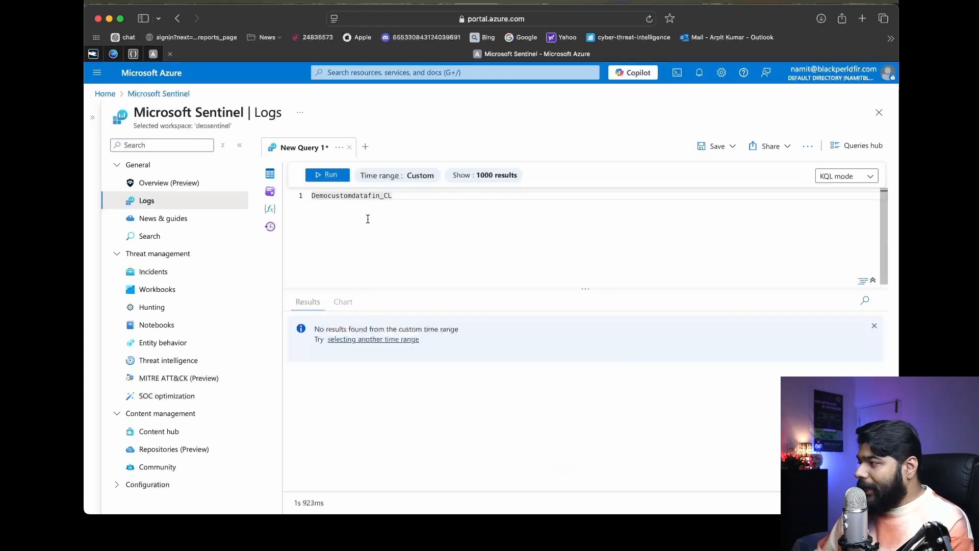
- Set the custom time range to start on 1/26/2025, rerun the query and look through the events
{"action": "left_click", "coordinate": [390, 175]}
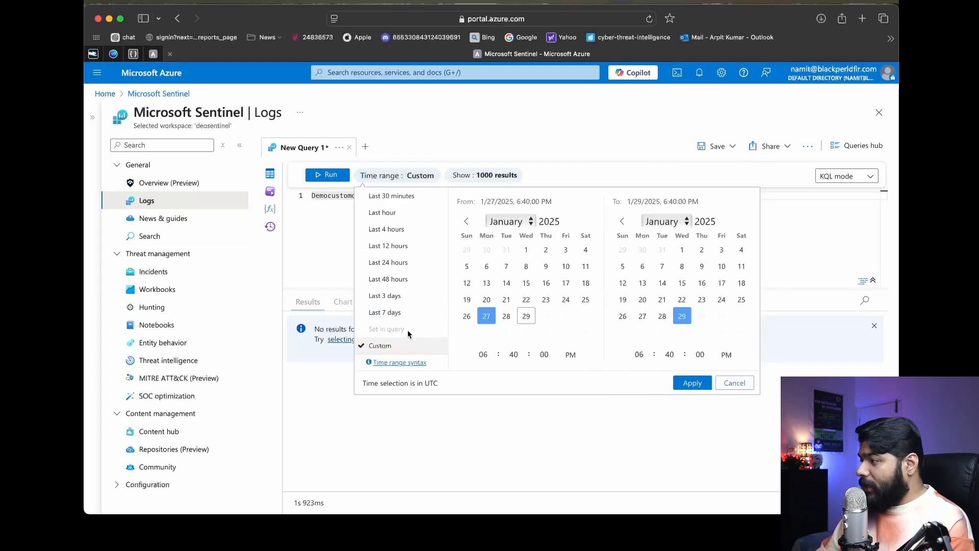
{"action": "left_click", "coordinate": [467, 316]}
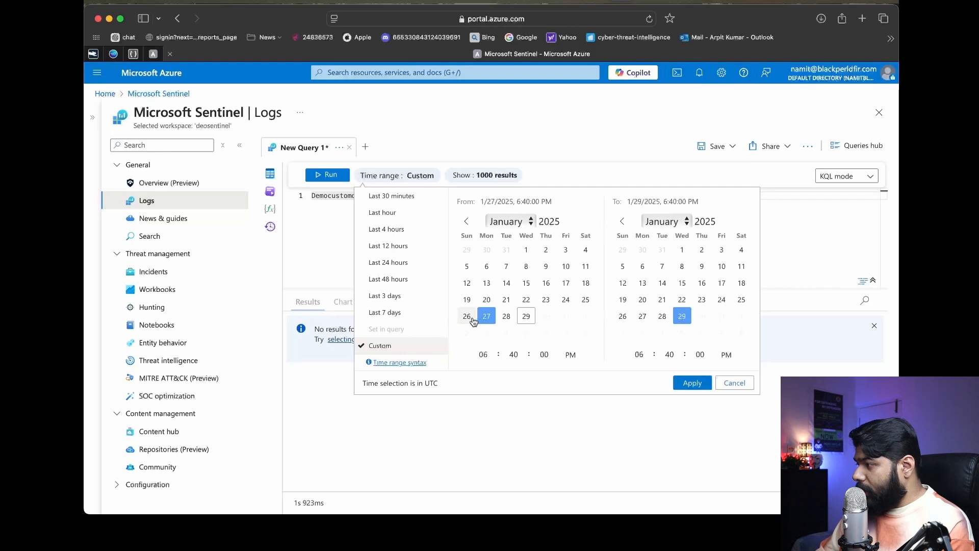
{"action": "left_click", "coordinate": [692, 383]}
{"action": "left_click", "coordinate": [339, 179]}
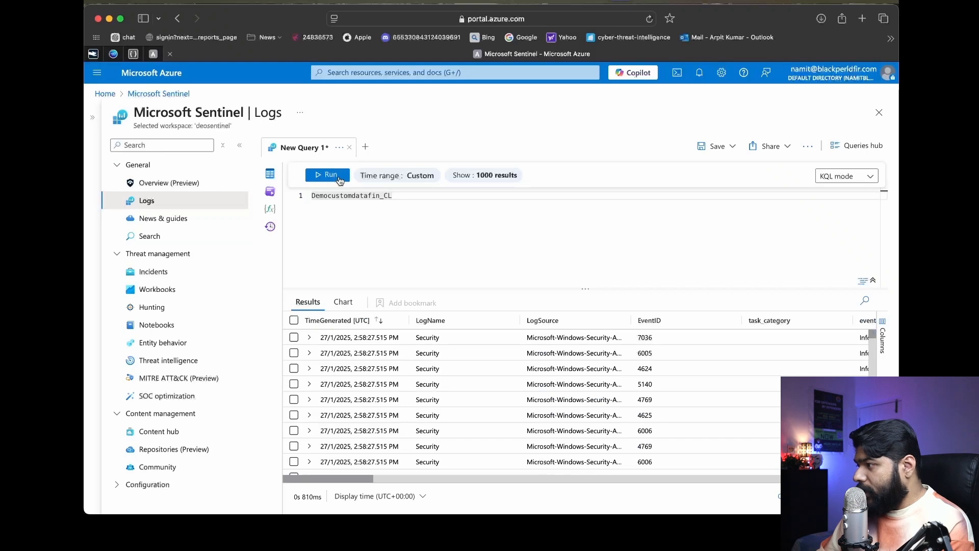
{"action": "scroll", "coordinate": [487, 439], "scroll_direction": "down", "scroll_amount": 5}
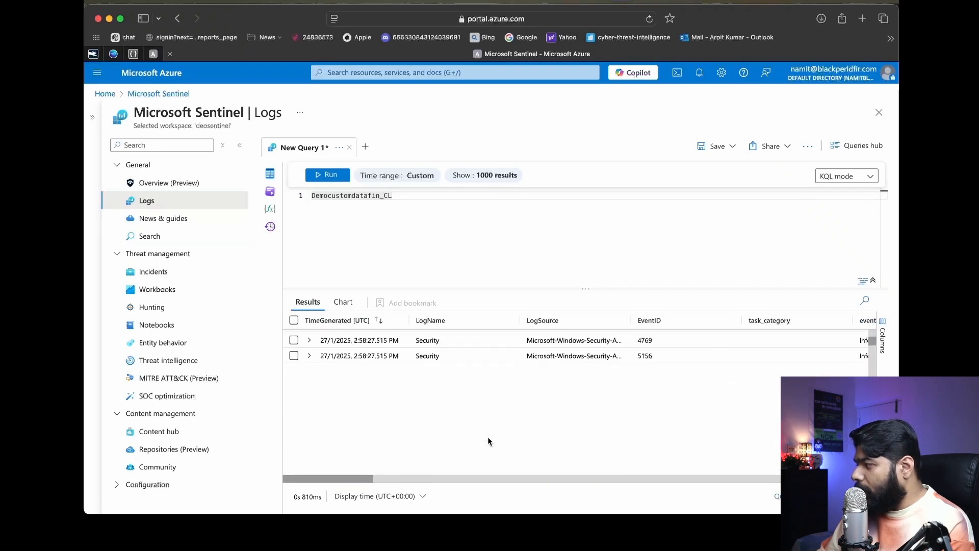
- Look through the returned events, review the FIN7 process-flow and attack-flow chart slides, and return to Microsoft Sentinel Logs
{"action": "scroll", "coordinate": [487, 441], "scroll_direction": "down", "scroll_amount": 5}
{"action": "scroll", "coordinate": [487, 441], "scroll_direction": "up", "scroll_amount": 15}
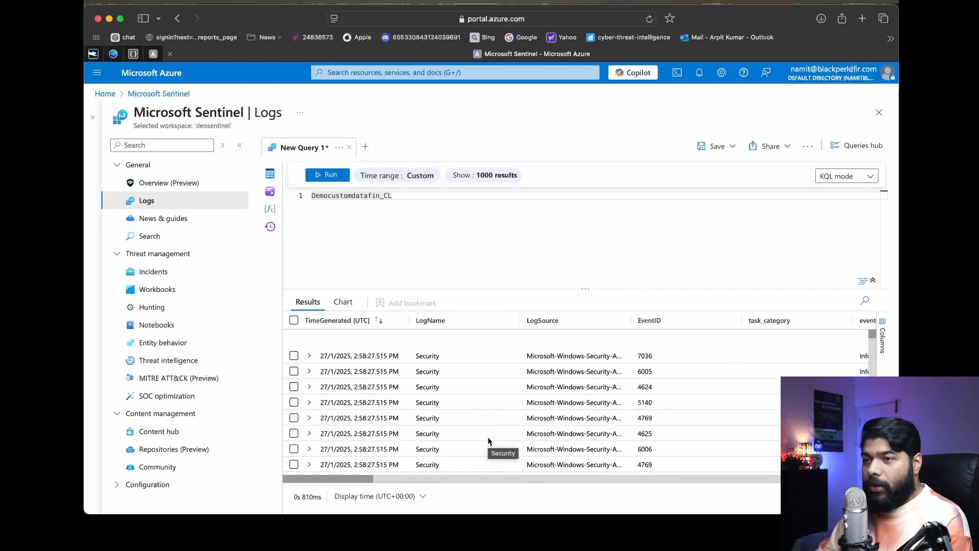
{"action": "left_click", "coordinate": [415, 249]}
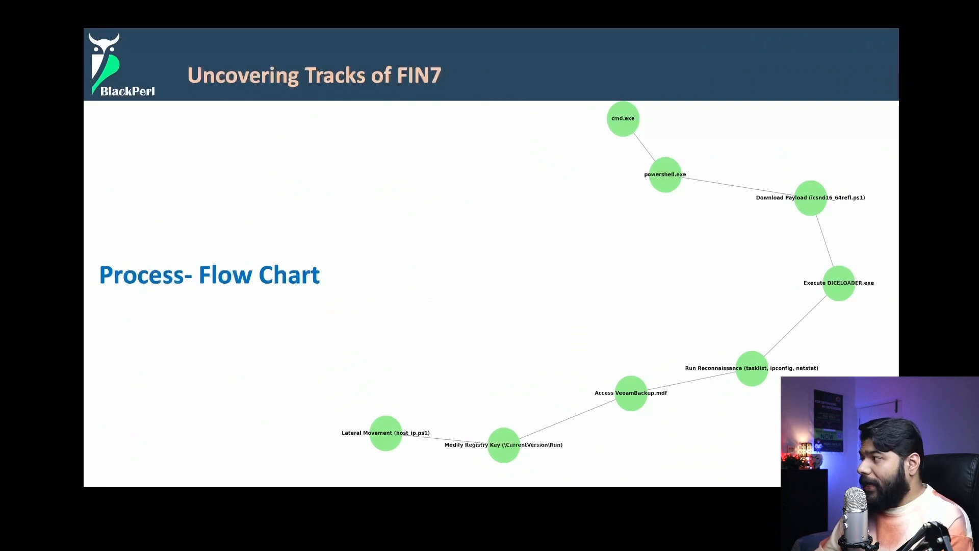
{"action": "key", "text": "Right"}
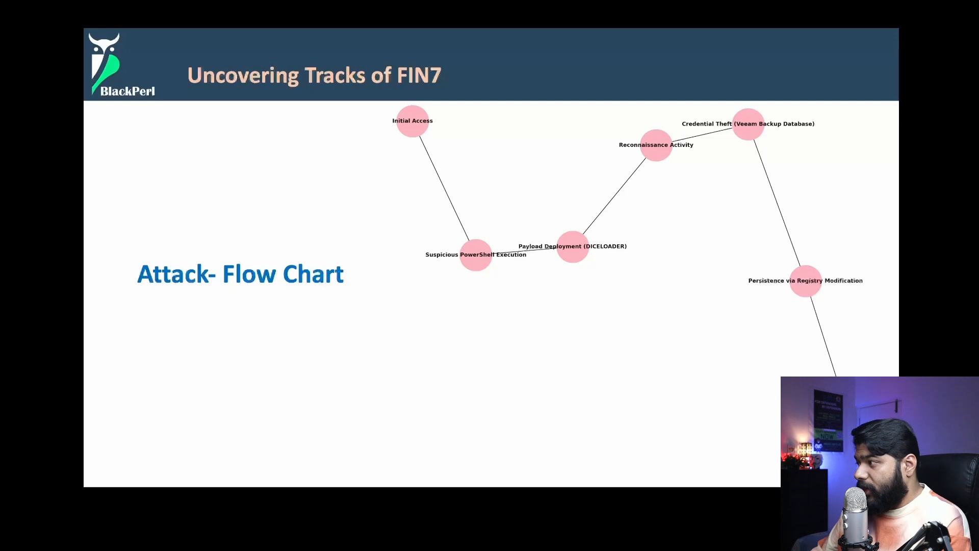
{"action": "key", "text": "ctrl+Right"}
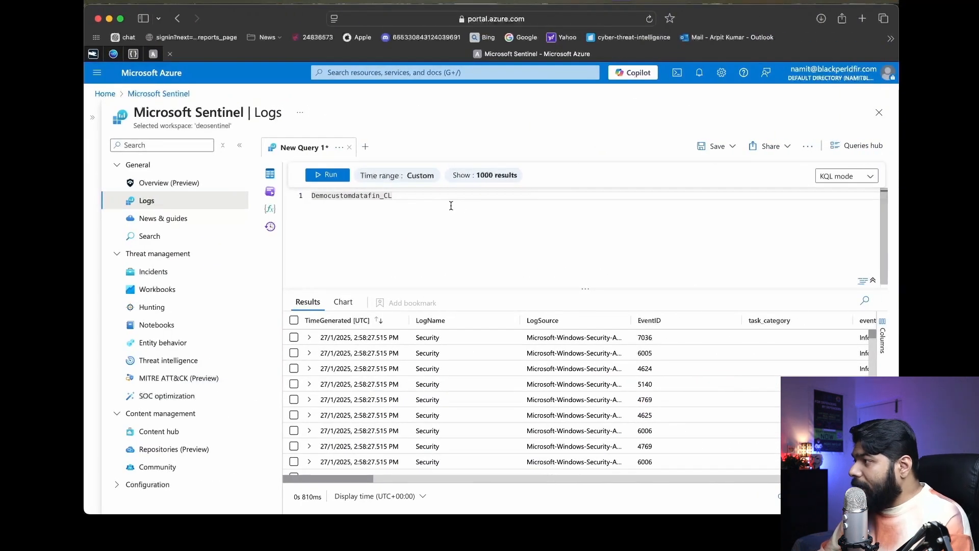
- Try filtering the Democustomdatafin_CL query with where EventID == 4688 and run it
{"action": "key", "text": "Return"}
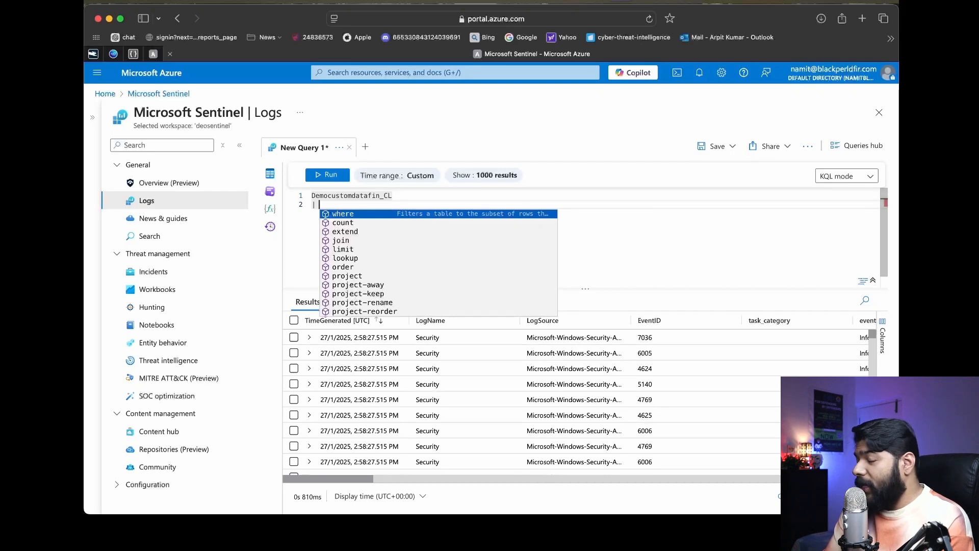
{"action": "type", "text": "where "}
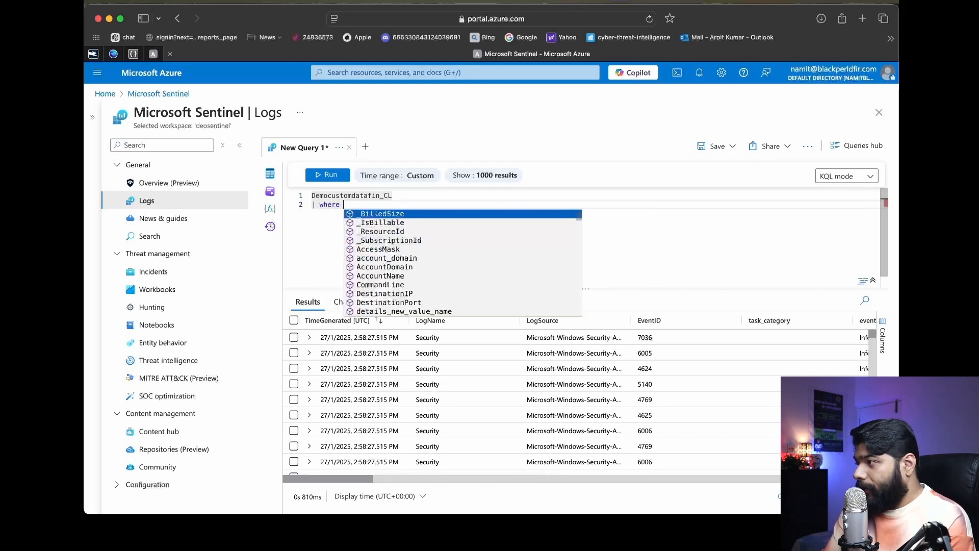
{"action": "type", "text": "Eve"}
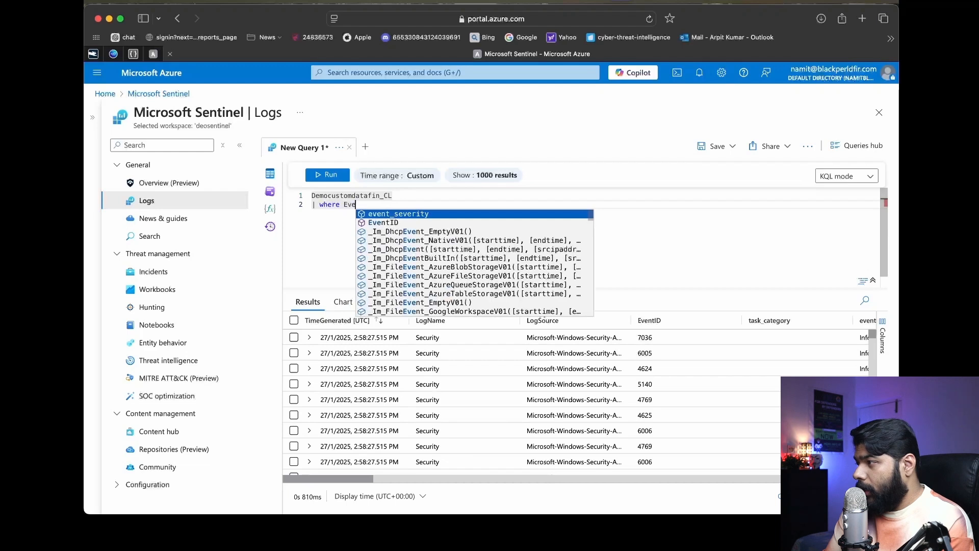
{"action": "key", "text": "Down"}
{"action": "key", "text": "Tab"}
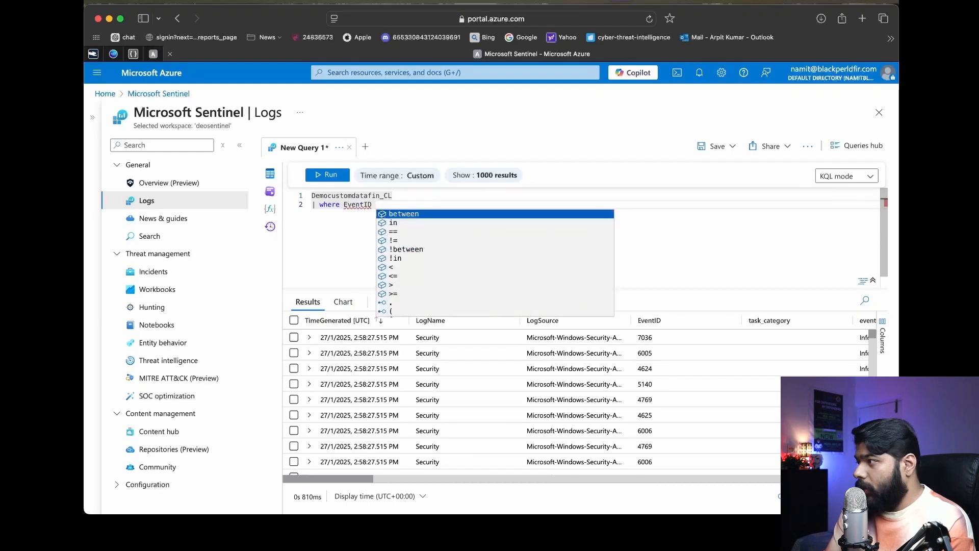
{"action": "key", "text": "Down"}
{"action": "key", "text": "Down"}
{"action": "key", "text": "Tab"}
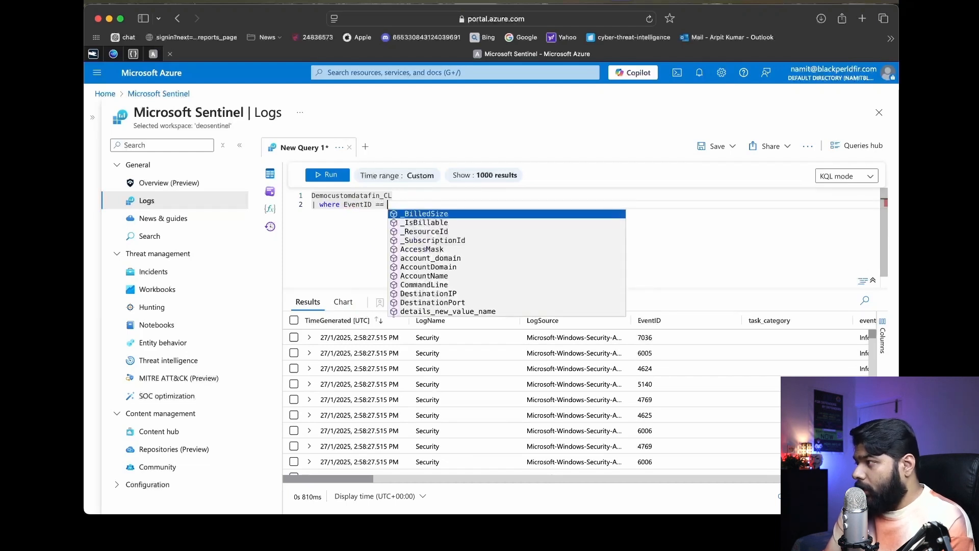
{"action": "type", "text": "4688"}
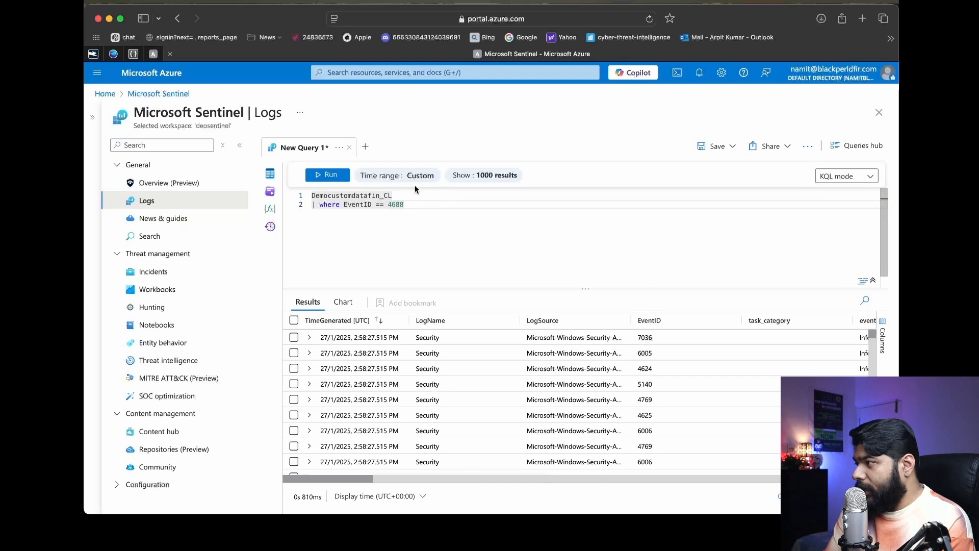
{"action": "left_click", "coordinate": [337, 179]}
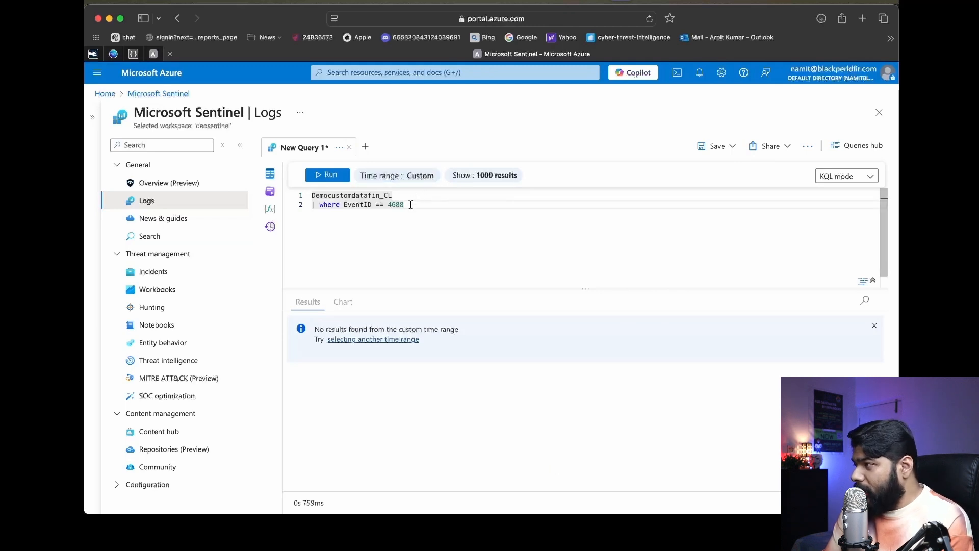
- Remove the EventID filter line and rerun the query on the Democustomdatafin_CL table alone
{"action": "left_click_drag", "start_coordinate": [410, 205], "coordinate": [312, 206]}
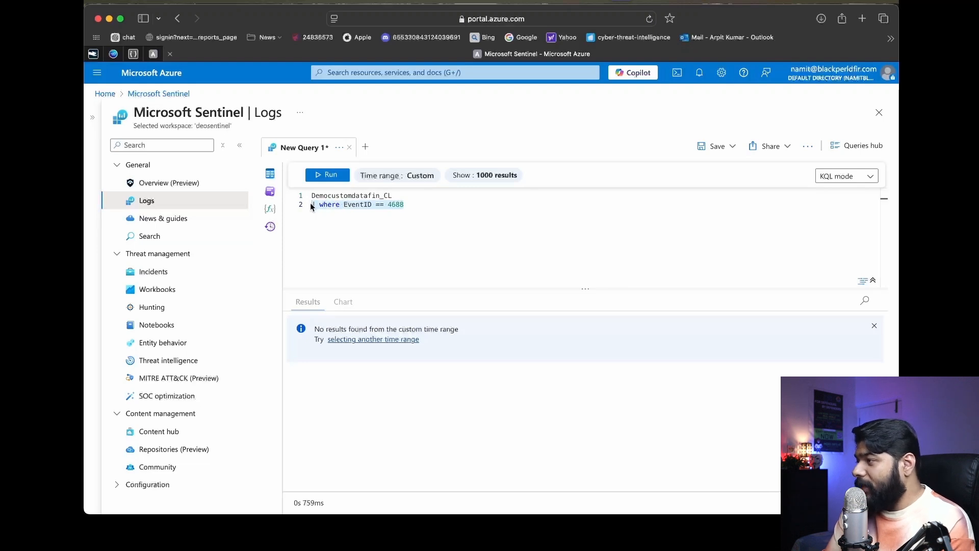
{"action": "key", "text": "BackSpace"}
{"action": "key", "text": "BackSpace"}
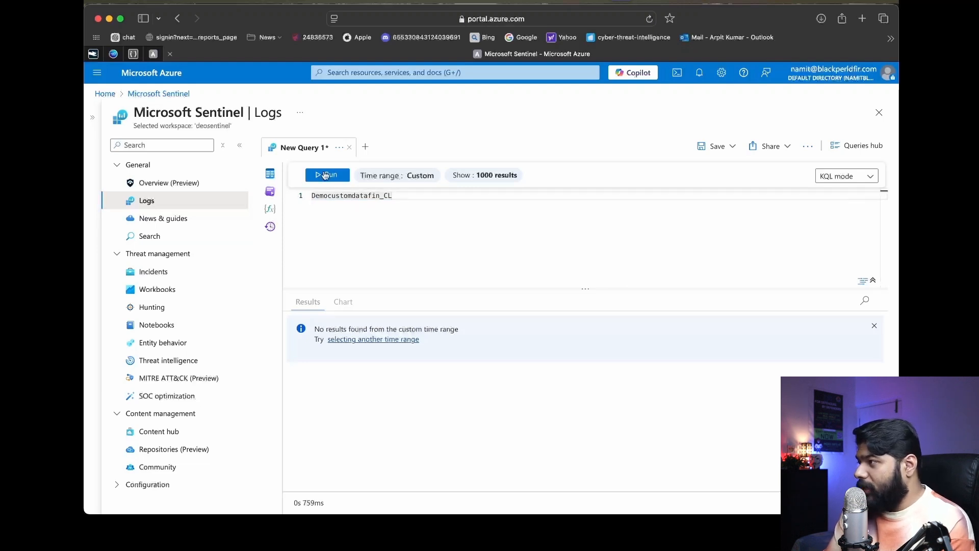
{"action": "left_click", "coordinate": [325, 176]}
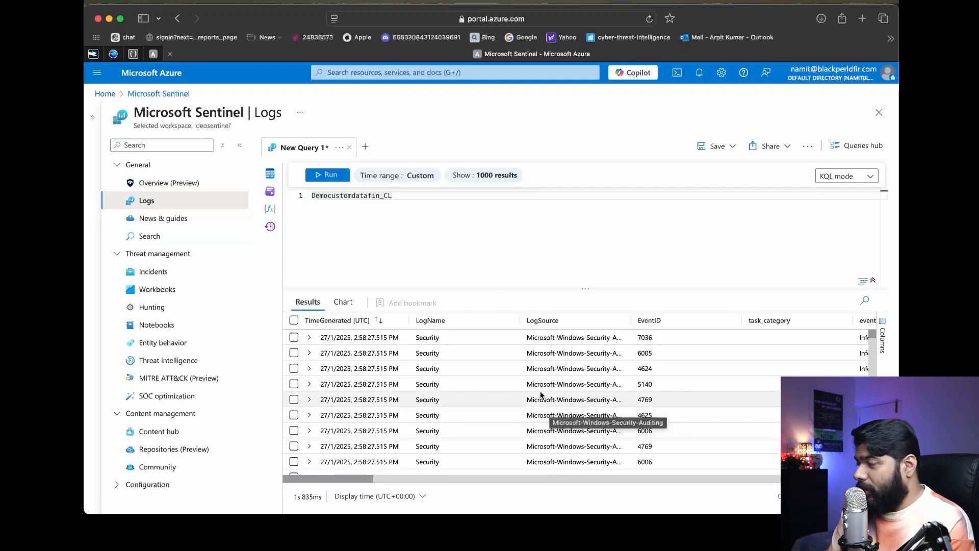
- Examine the result columns across the table, from log description and account details to NewProcessName and CommandLine
{"action": "scroll", "coordinate": [536, 391], "scroll_direction": "right", "scroll_amount": 8}
{"action": "scroll", "coordinate": [536, 391], "scroll_direction": "right", "scroll_amount": 4}
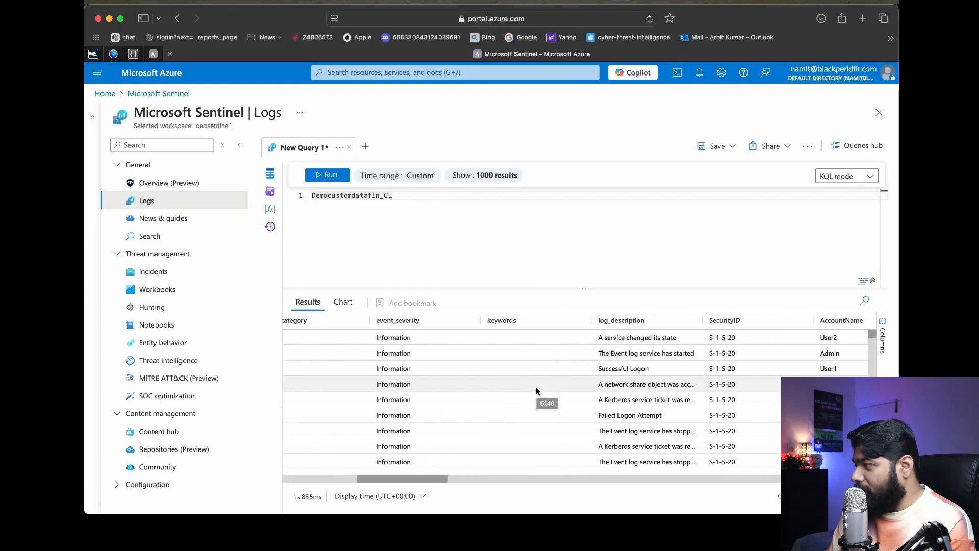
{"action": "scroll", "coordinate": [536, 390], "scroll_direction": "right", "scroll_amount": 2}
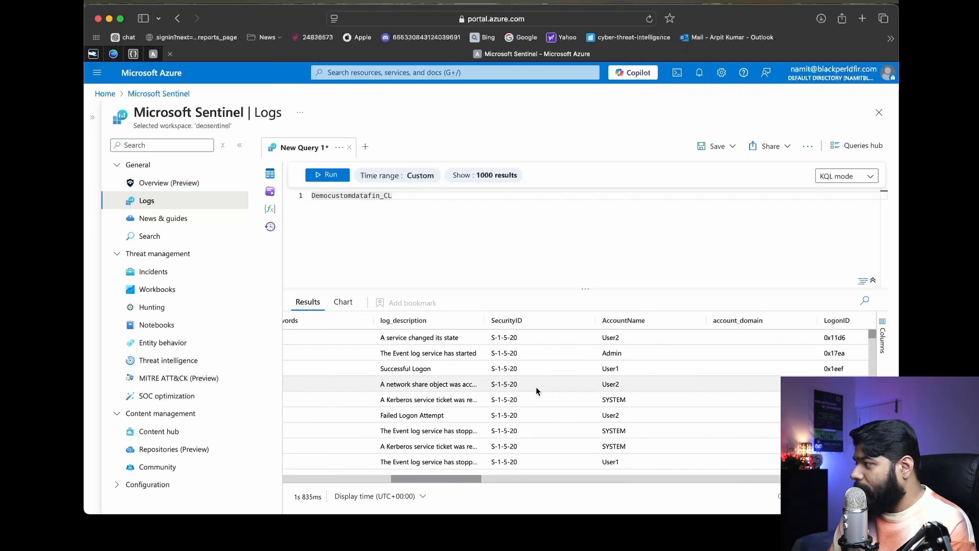
{"action": "scroll", "coordinate": [537, 391], "scroll_direction": "right", "scroll_amount": 3}
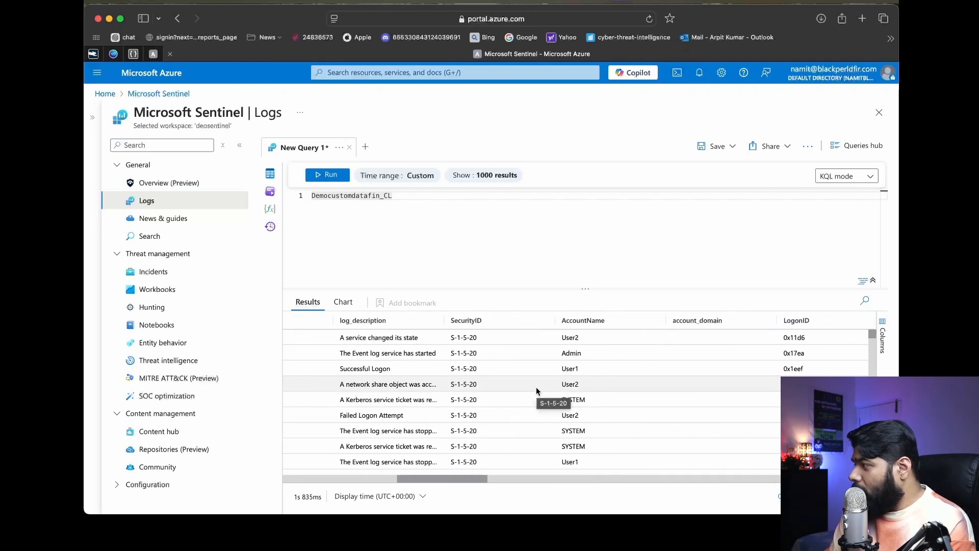
{"action": "scroll", "coordinate": [536, 391], "scroll_direction": "right", "scroll_amount": 7}
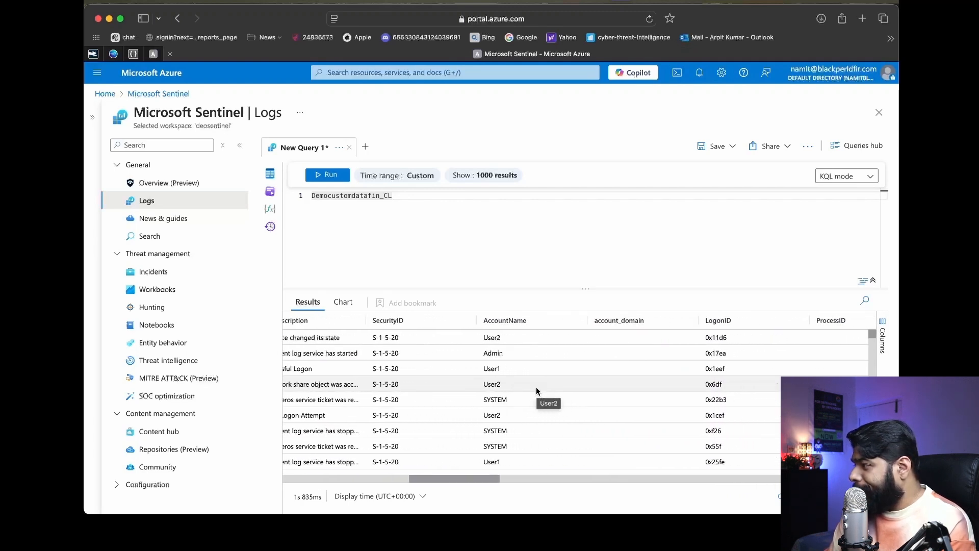
{"action": "scroll", "coordinate": [537, 390], "scroll_direction": "right", "scroll_amount": 13}
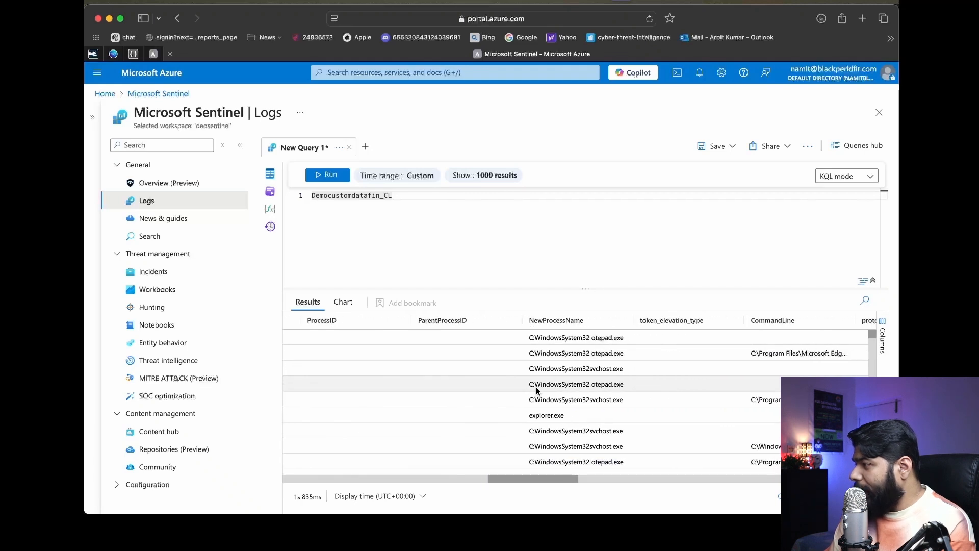
{"action": "scroll", "coordinate": [536, 389], "scroll_direction": "right", "scroll_amount": 4}
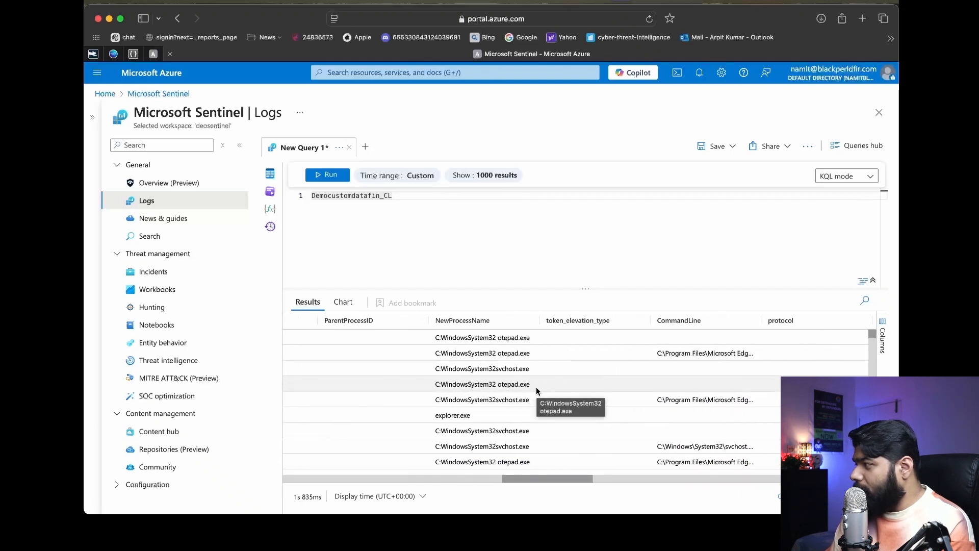
{"action": "scroll", "coordinate": [536, 387], "scroll_direction": "right", "scroll_amount": 3}
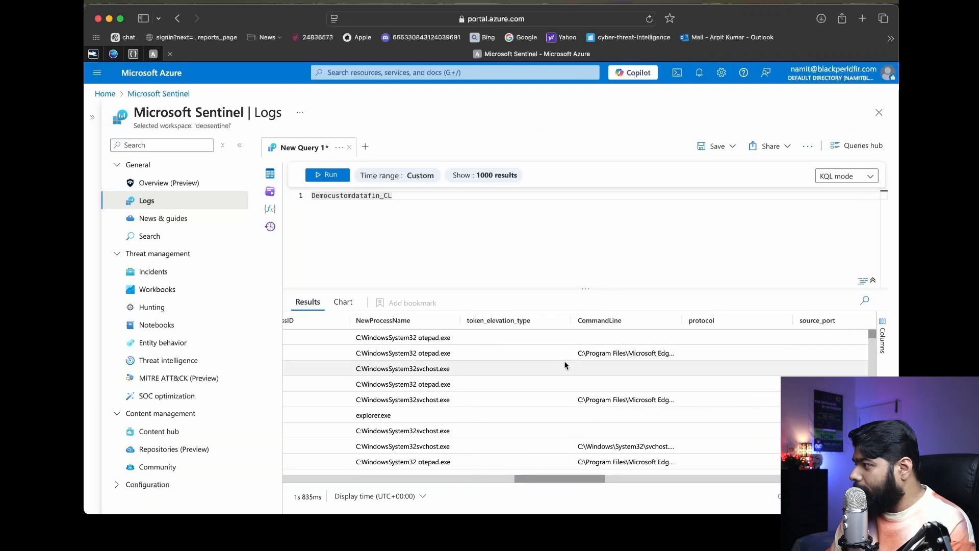
{"action": "scroll", "coordinate": [560, 364], "scroll_direction": "left", "scroll_amount": 4}
- Filter the Democustomdatafin_CL query with where NewProcessName contains "cmd.exe" and run it
{"action": "left_click", "coordinate": [402, 216]}
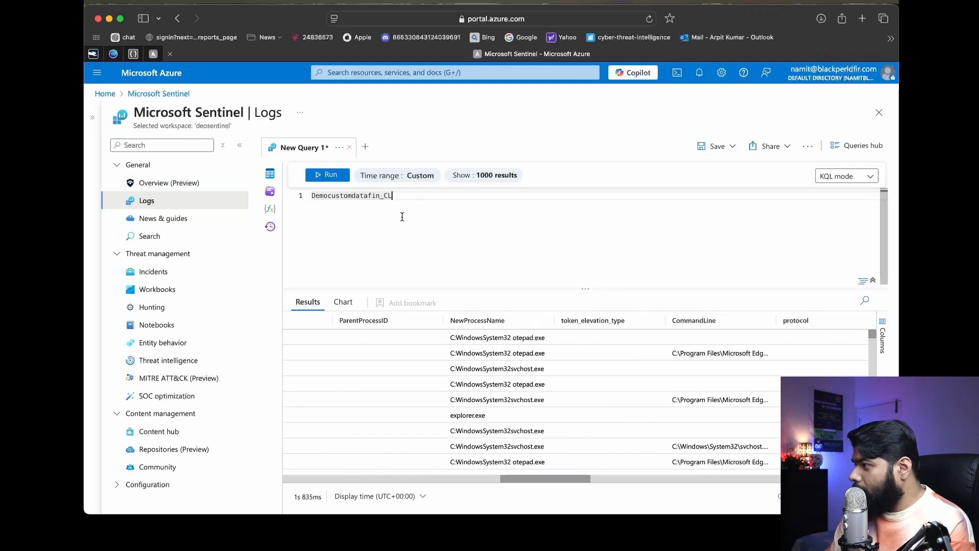
{"action": "key", "text": "Return"}
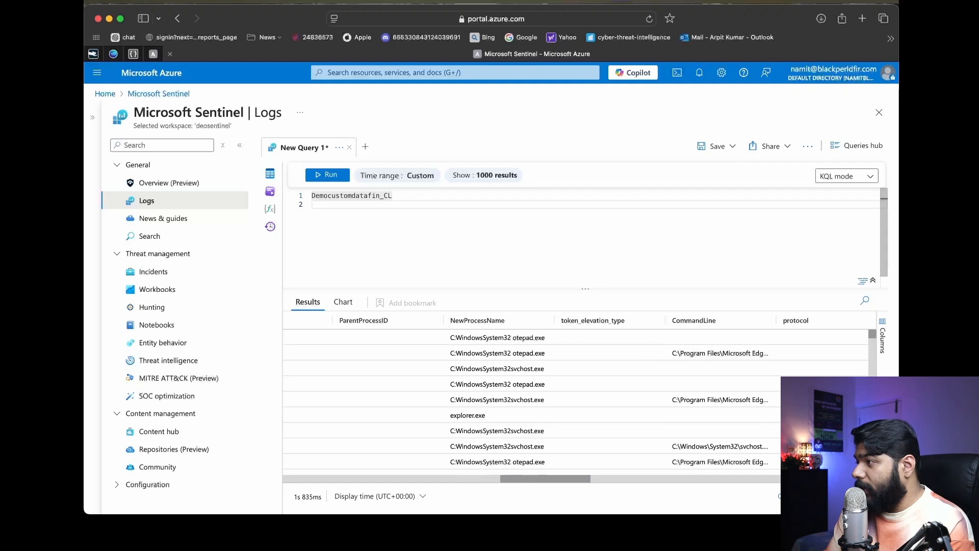
{"action": "type", "text": "| where "}
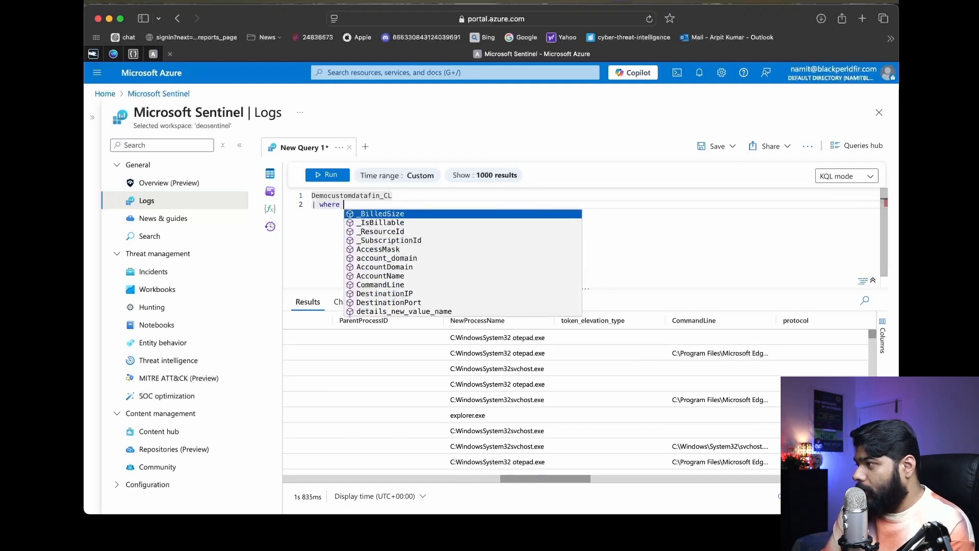
{"action": "type", "text": "Ne"}
{"action": "key", "text": "Tab"}
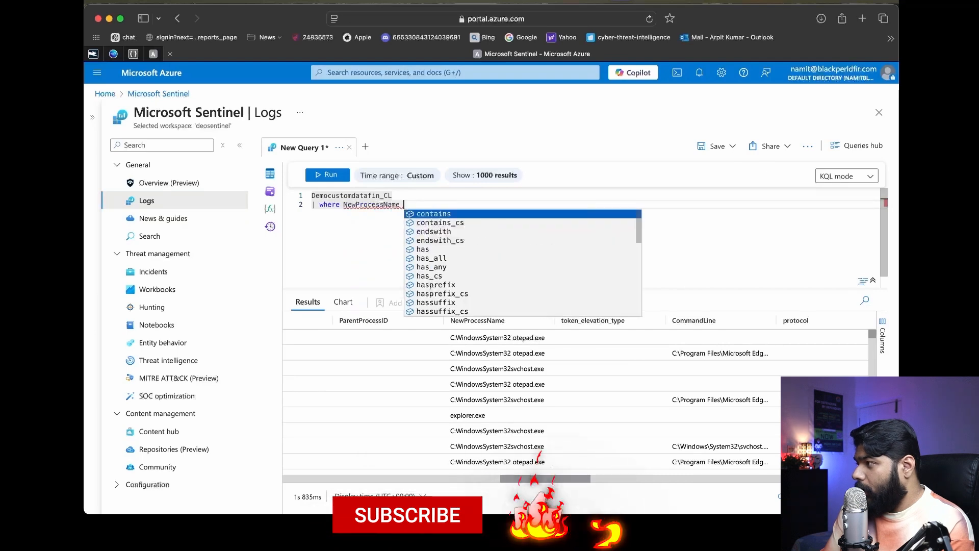
{"action": "key", "text": "Tab"}
{"action": "type", "text": "\"cmd"}
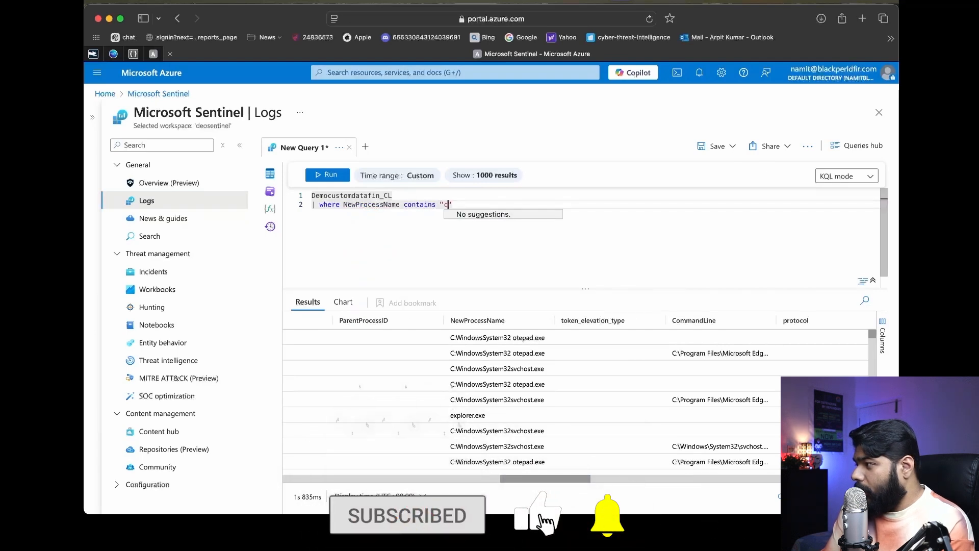
{"action": "type", "text": ".exe"}
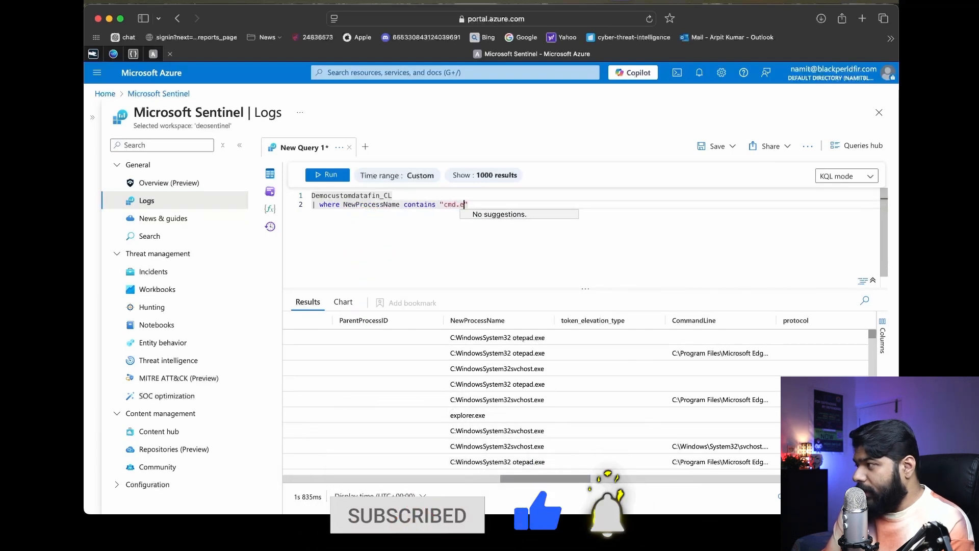
{"action": "left_click", "coordinate": [336, 175]}
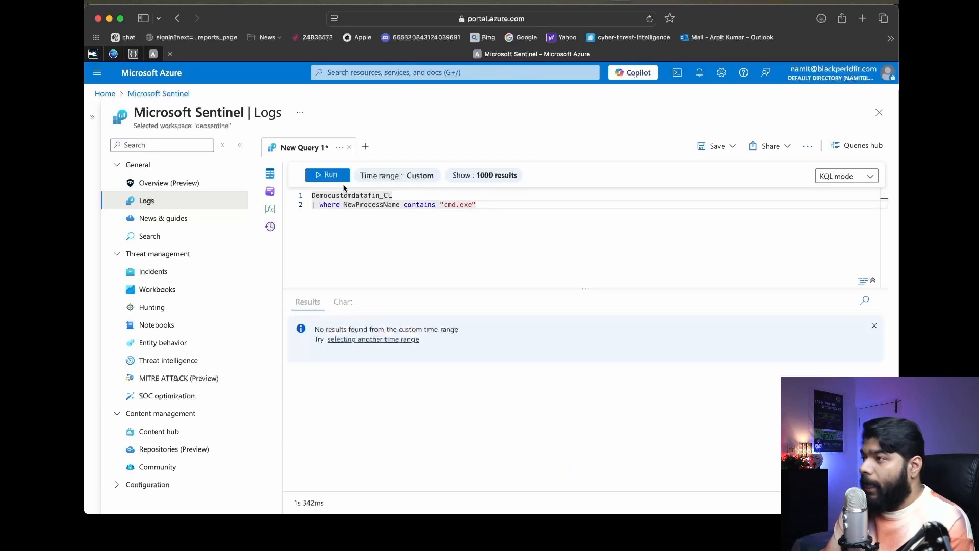
- Set the custom time range to start on 1/1/2025 and rerun the cmd.exe query
{"action": "left_click", "coordinate": [409, 178]}
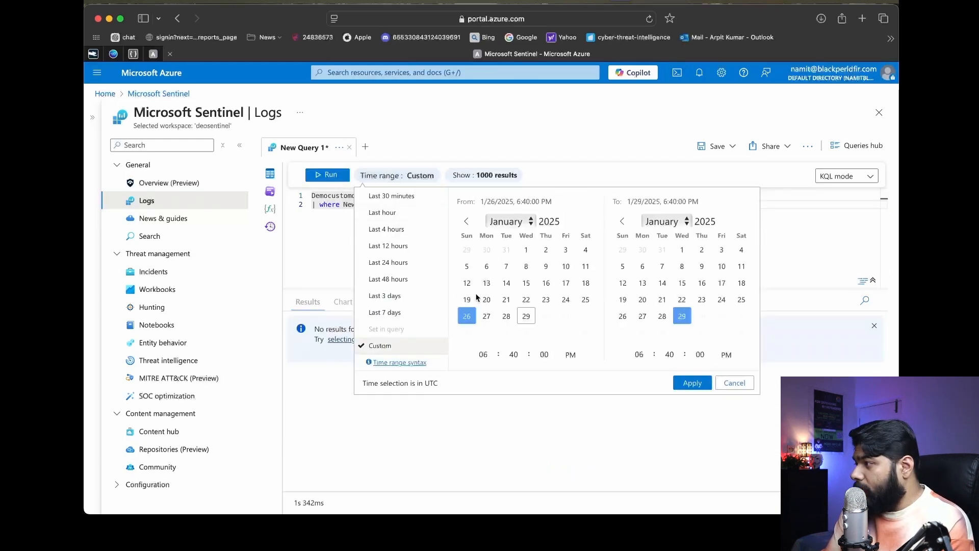
{"action": "left_click", "coordinate": [525, 249]}
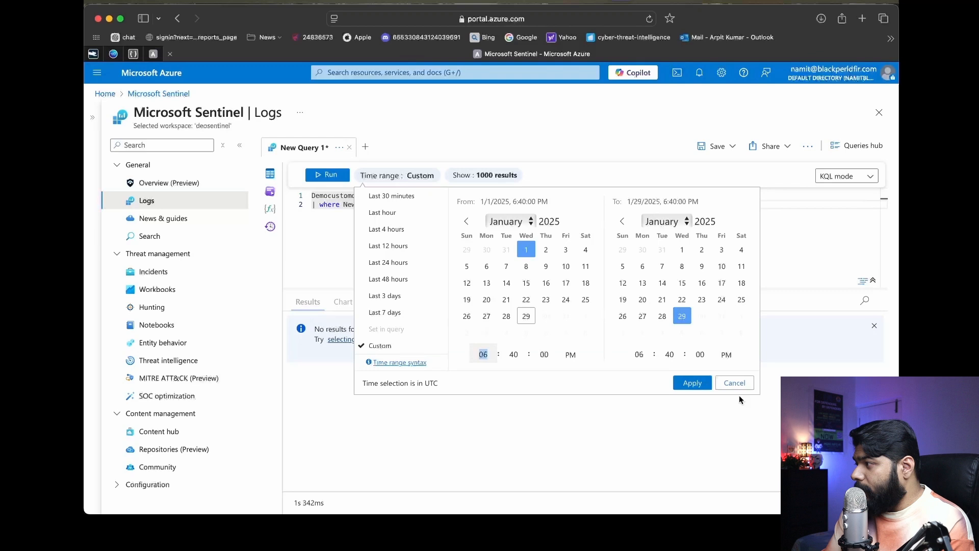
{"action": "left_click", "coordinate": [693, 383]}
{"action": "left_click", "coordinate": [329, 175]}
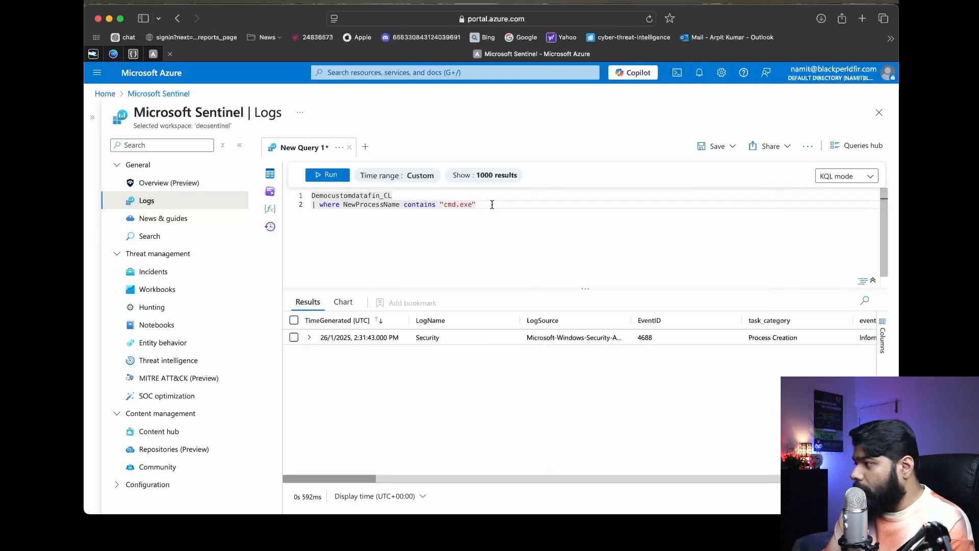
- Replace the NewProcessName filter with where EventID == 4688 in the Democustomdatafin_CL query and run it
{"action": "left_click_drag", "start_coordinate": [485, 205], "coordinate": [340, 204]}
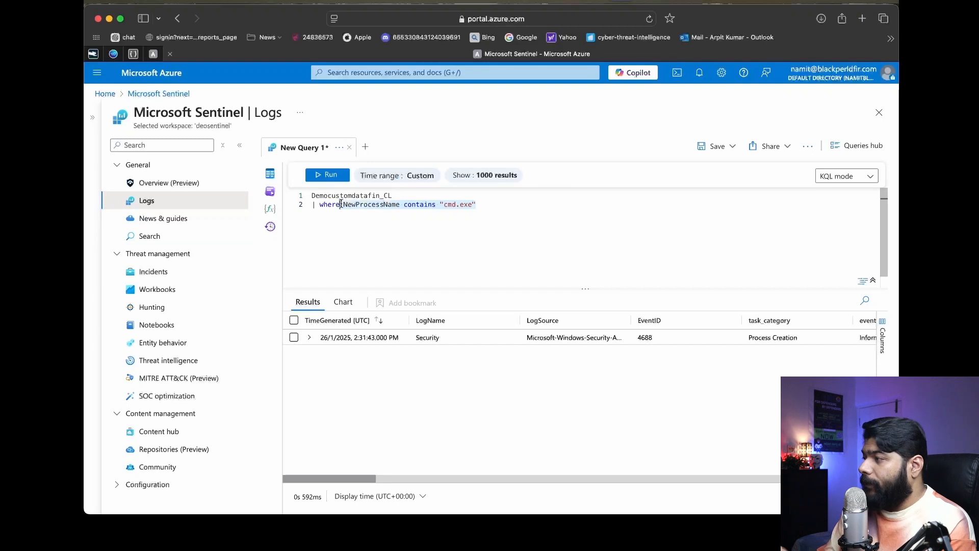
{"action": "key", "text": "BackSpace"}
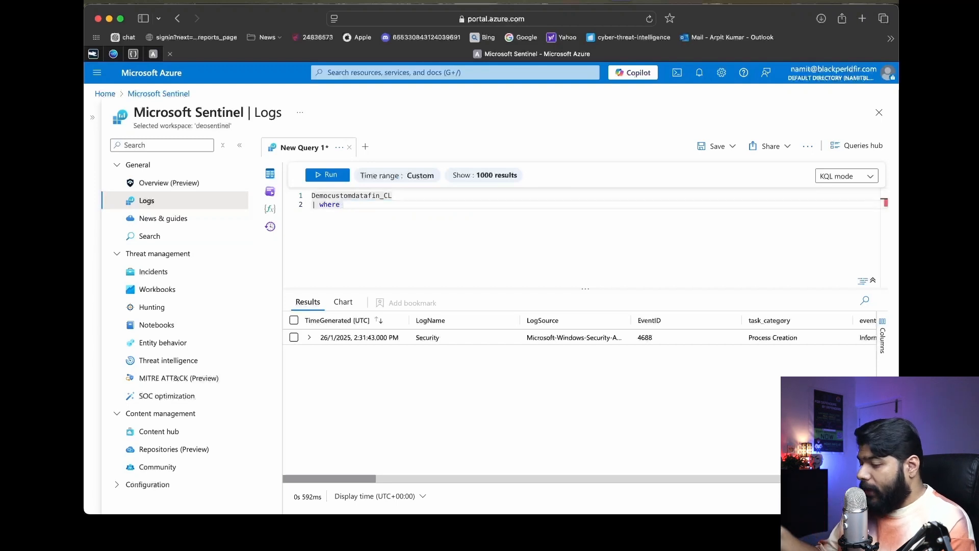
{"action": "type", "text": "Event"}
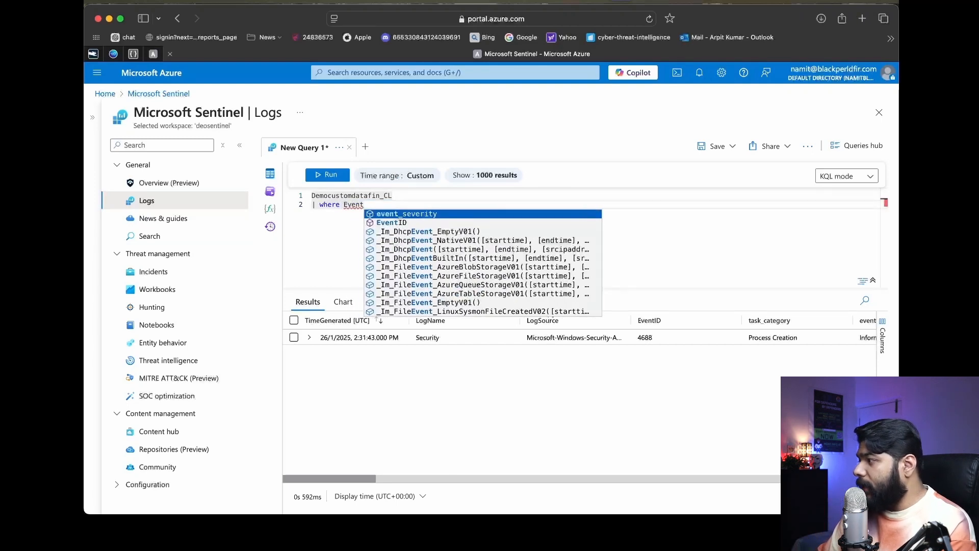
{"action": "key", "text": "Down"}
{"action": "key", "text": "Return"}
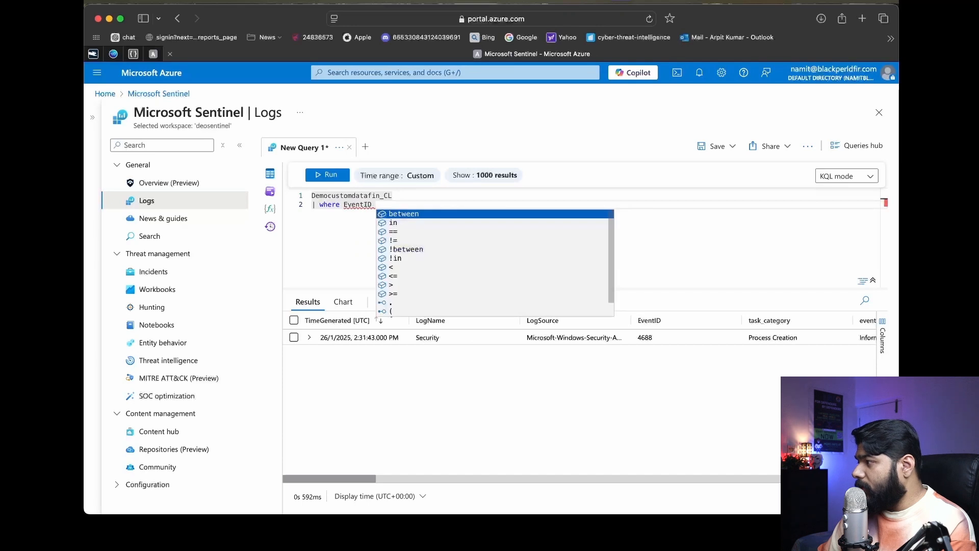
{"action": "key", "text": "Return"}
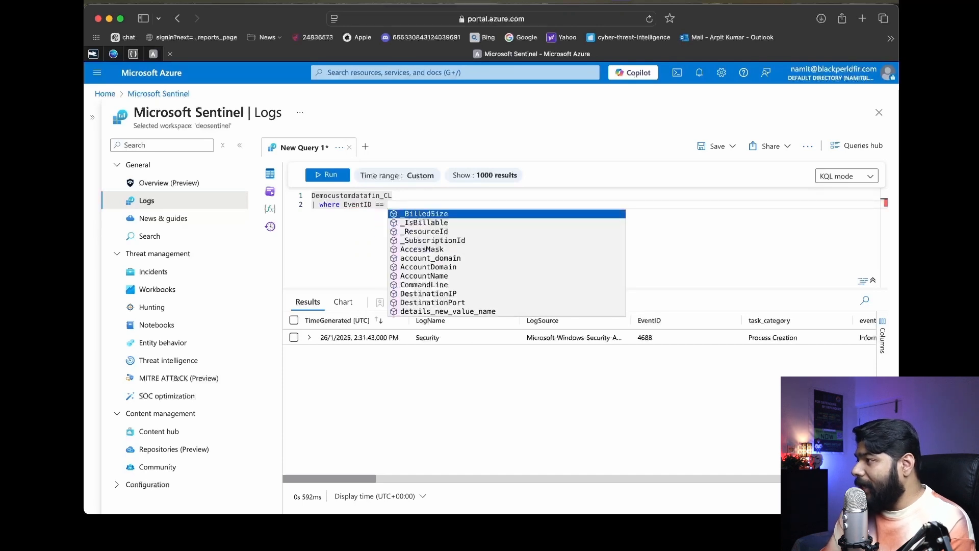
{"action": "type", "text": "4688"}
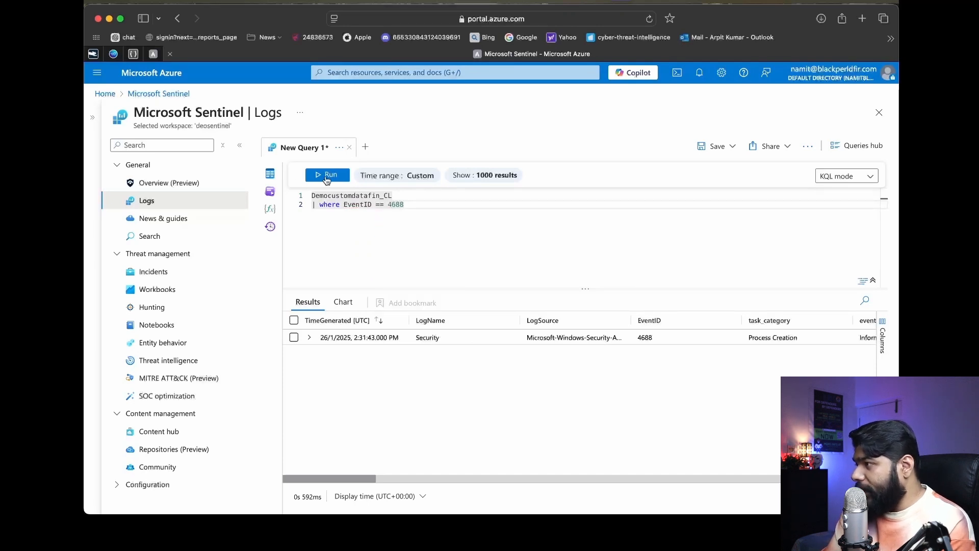
{"action": "left_click", "coordinate": [327, 176]}
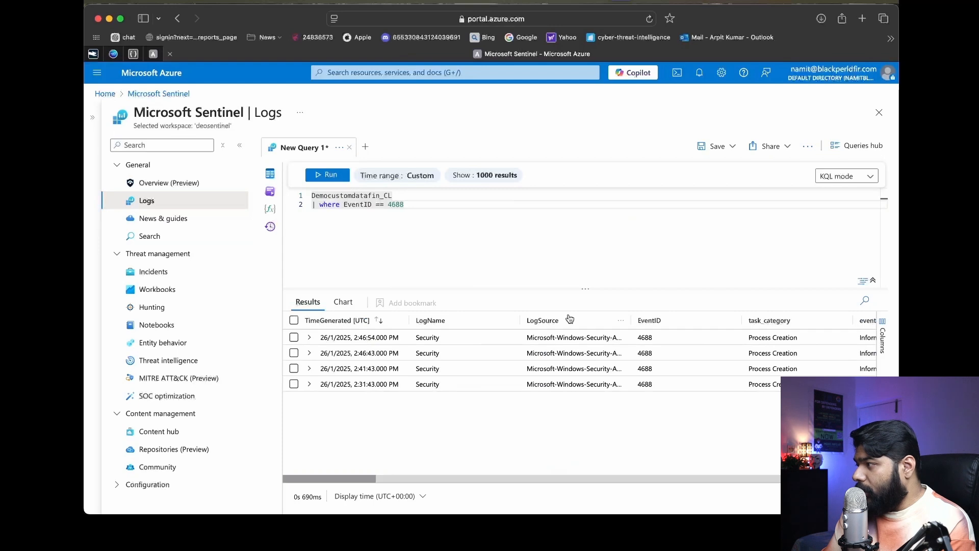
- Narrow the LogName, EventID, task_category and event_severity columns in the results table
{"action": "scroll", "coordinate": [579, 414], "scroll_direction": "right", "scroll_amount": 3}
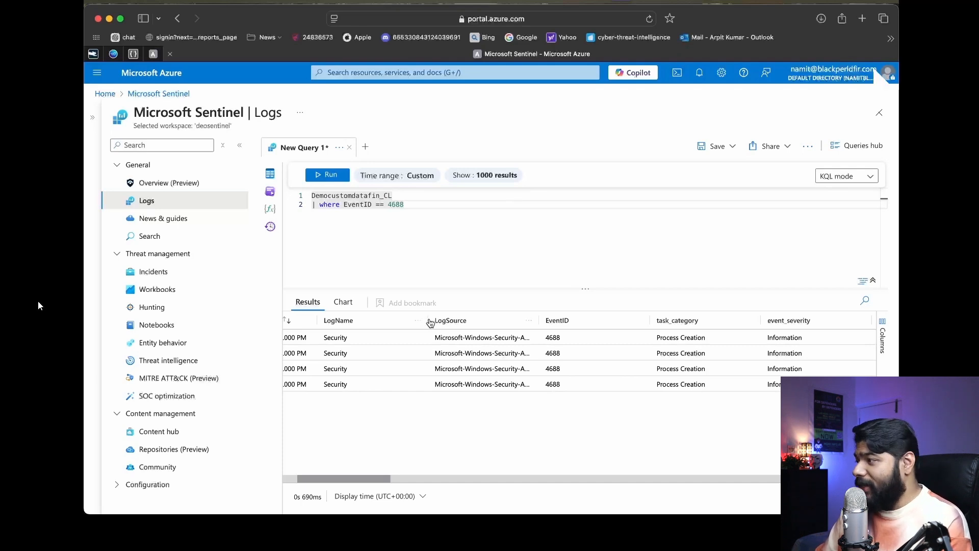
{"action": "left_click_drag", "start_coordinate": [429, 323], "coordinate": [389, 321]}
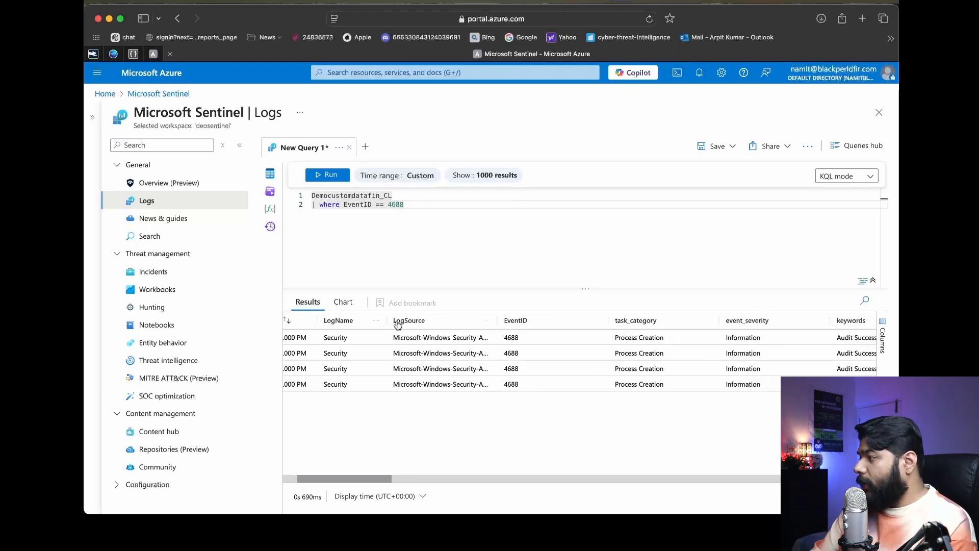
{"action": "left_click_drag", "start_coordinate": [608, 319], "coordinate": [570, 319]}
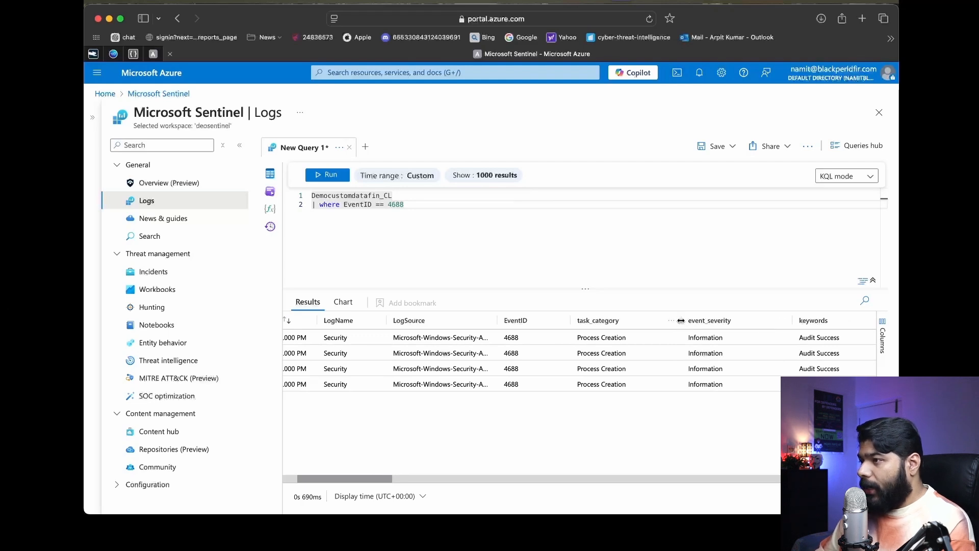
{"action": "left_click_drag", "start_coordinate": [681, 320], "coordinate": [646, 320]}
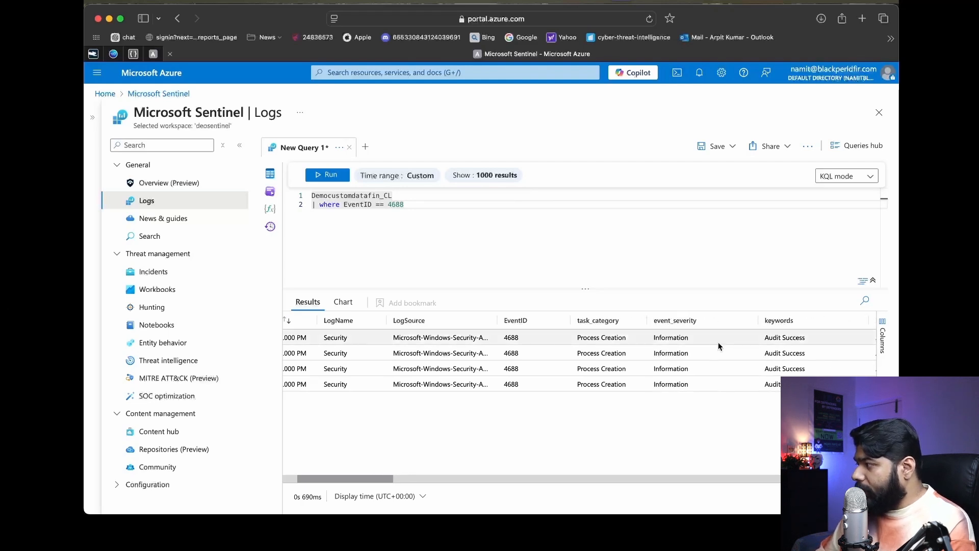
{"action": "scroll", "coordinate": [718, 346], "scroll_direction": "right", "scroll_amount": 2}
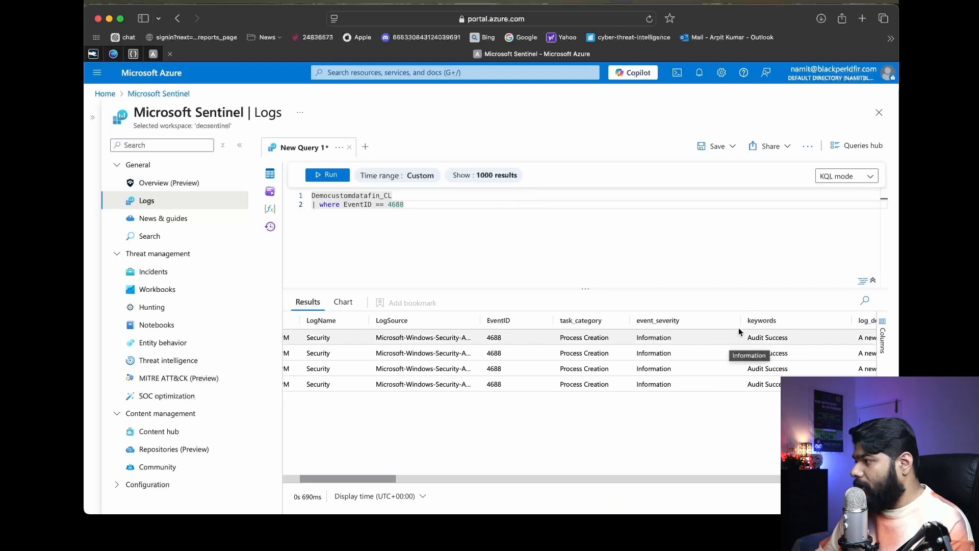
{"action": "left_click_drag", "start_coordinate": [739, 322], "coordinate": [720, 322]}
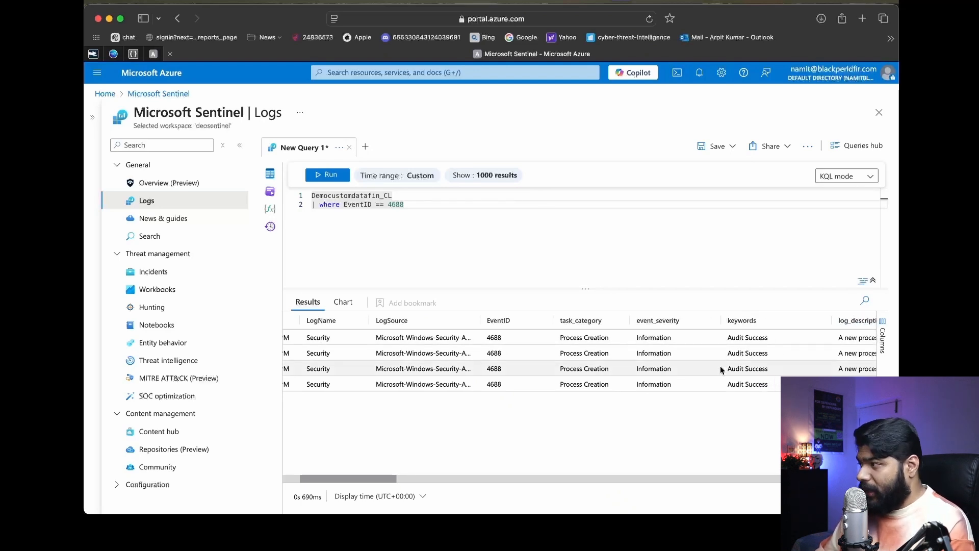
- Examine the process creation events across the columns, from log_description and account details to ParentProcessID, NewProcessName and CommandLine
{"action": "scroll", "coordinate": [722, 370], "scroll_direction": "right", "scroll_amount": 10}
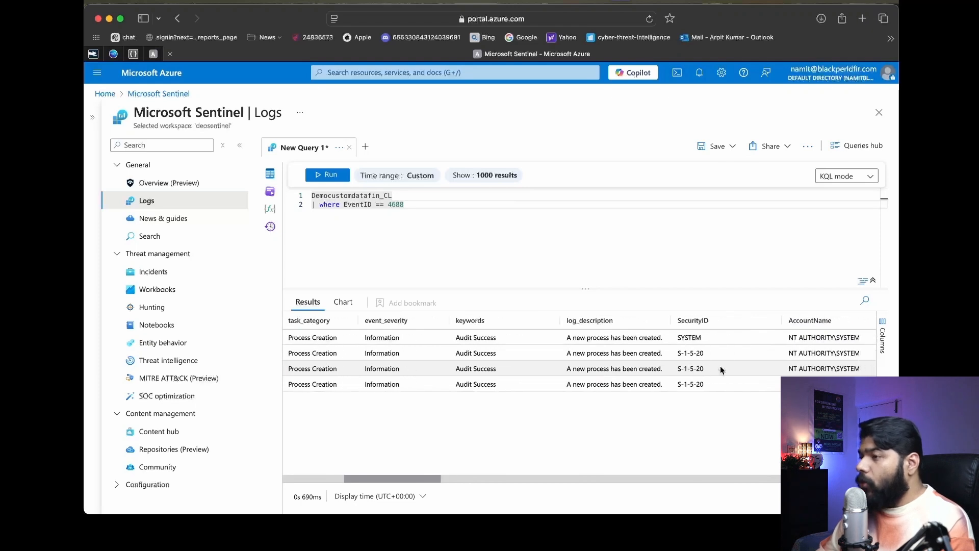
{"action": "scroll", "coordinate": [721, 370], "scroll_direction": "right", "scroll_amount": 5}
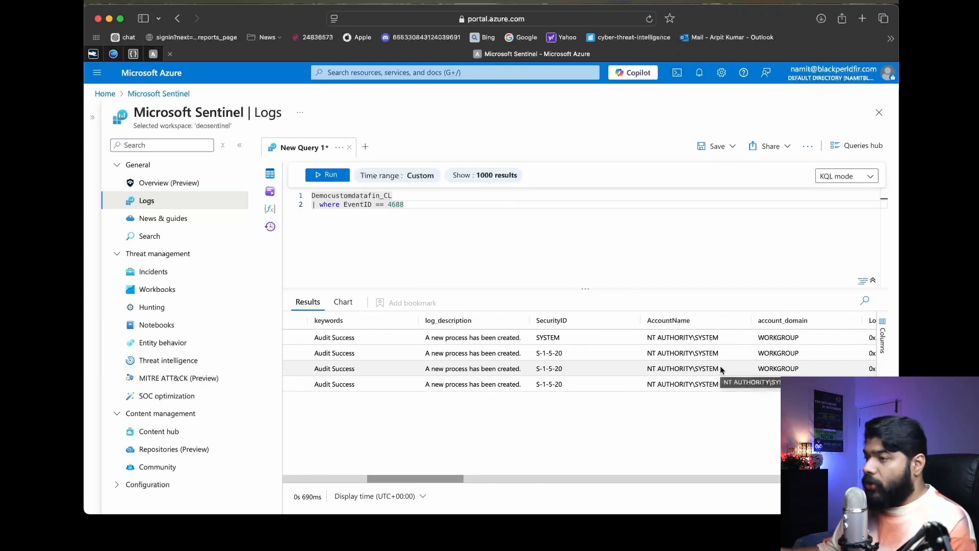
{"action": "scroll", "coordinate": [721, 370], "scroll_direction": "right", "scroll_amount": 3}
{"action": "scroll", "coordinate": [722, 370], "scroll_direction": "right", "scroll_amount": 4}
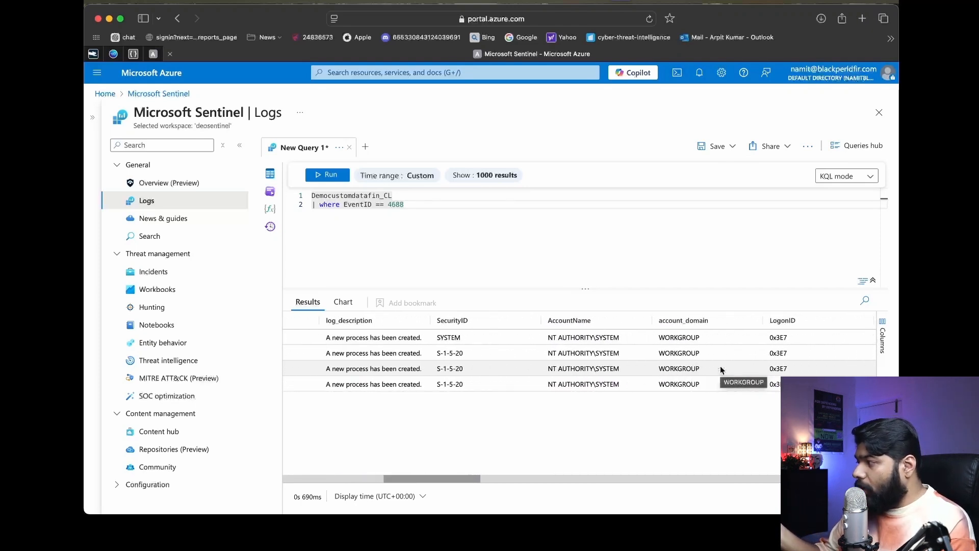
{"action": "scroll", "coordinate": [722, 370], "scroll_direction": "left", "scroll_amount": 8}
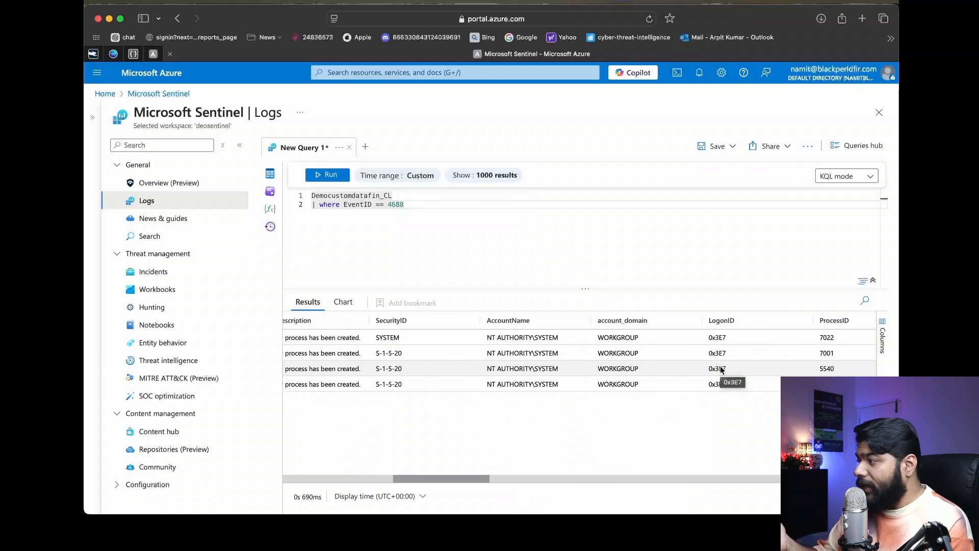
{"action": "scroll", "coordinate": [722, 369], "scroll_direction": "left", "scroll_amount": 2}
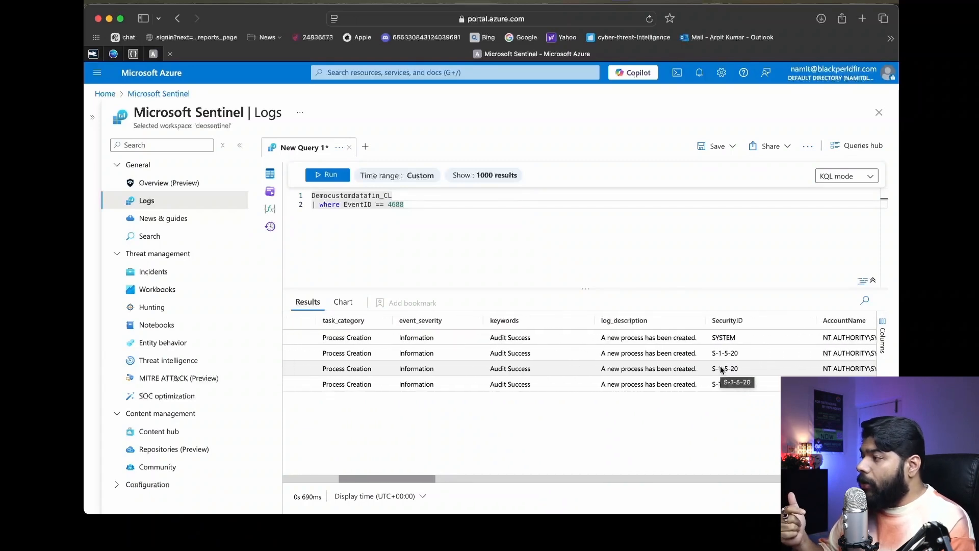
{"action": "scroll", "coordinate": [721, 370], "scroll_direction": "left", "scroll_amount": 10}
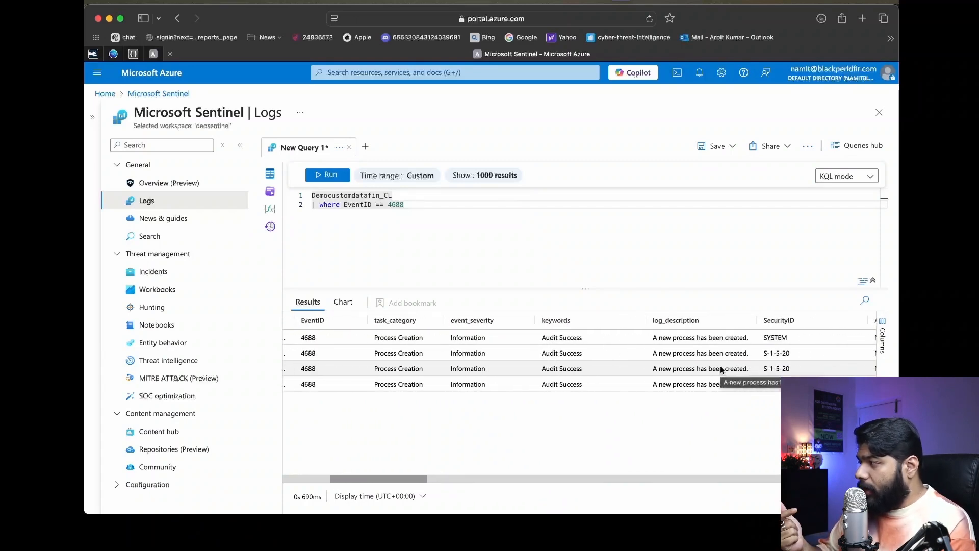
{"action": "scroll", "coordinate": [722, 369], "scroll_direction": "left", "scroll_amount": 2}
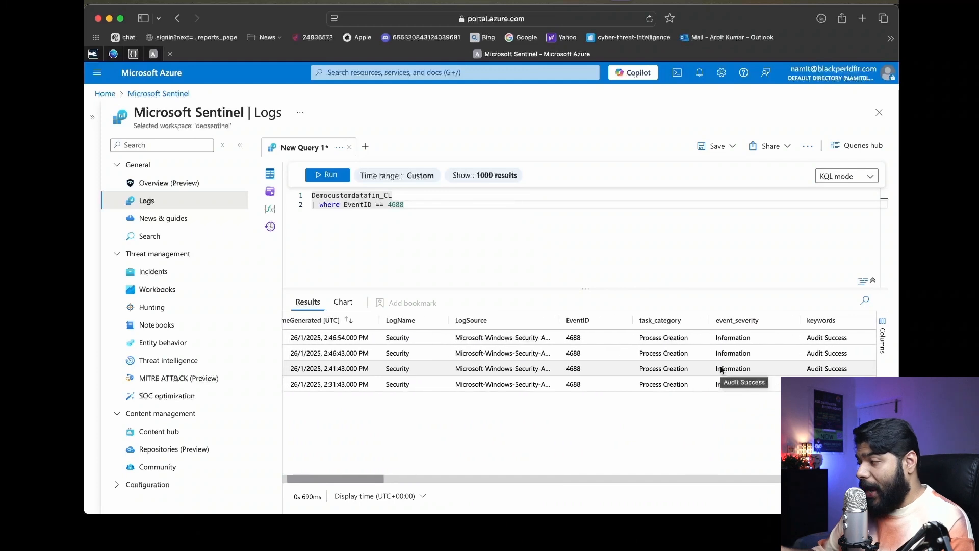
{"action": "scroll", "coordinate": [722, 370], "scroll_direction": "right", "scroll_amount": 12}
{"action": "scroll", "coordinate": [721, 369], "scroll_direction": "right", "scroll_amount": 10}
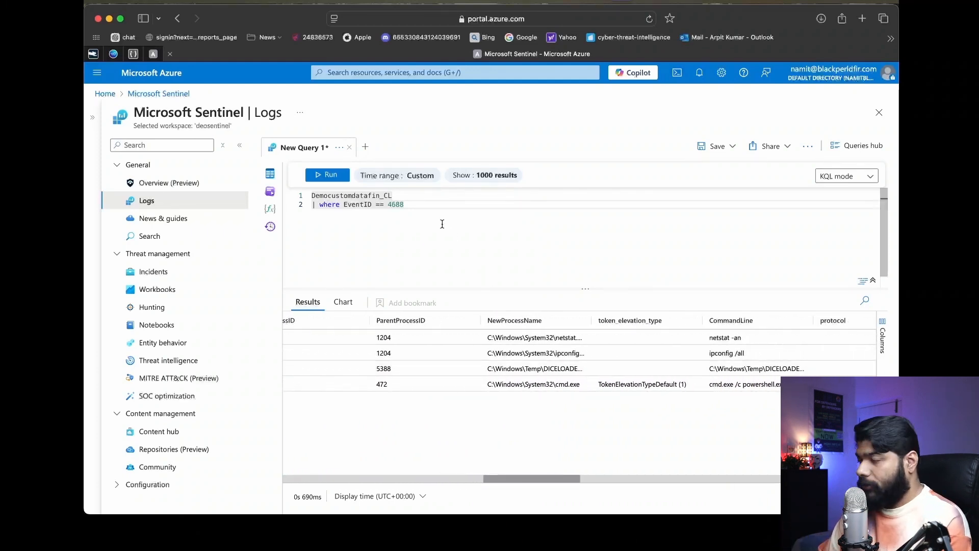
- Add a project line to the EventID 4688 query with the NewProcessName and ProcessID columns
{"action": "left_click", "coordinate": [434, 211]}
{"action": "key", "text": "Return"}
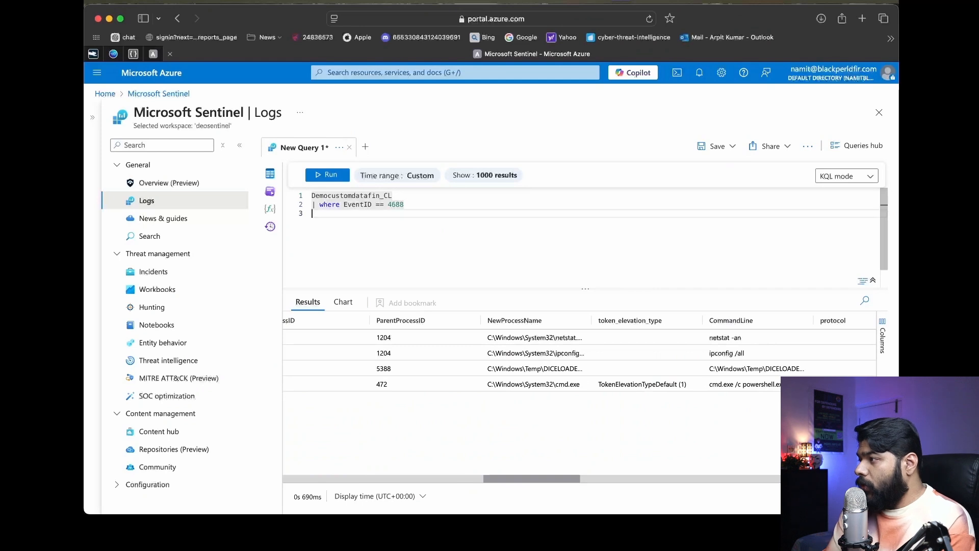
{"action": "type", "text": "| pr"}
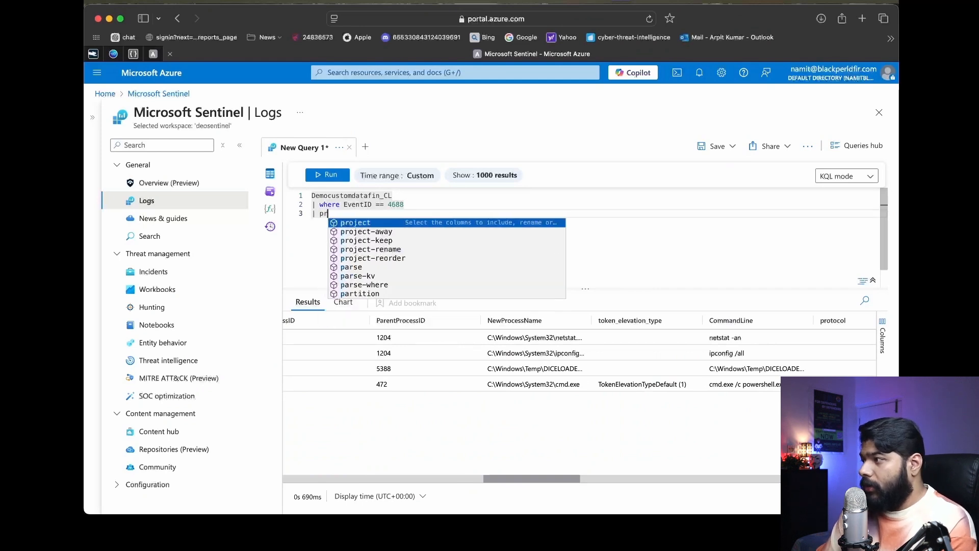
{"action": "type", "text": "oject"}
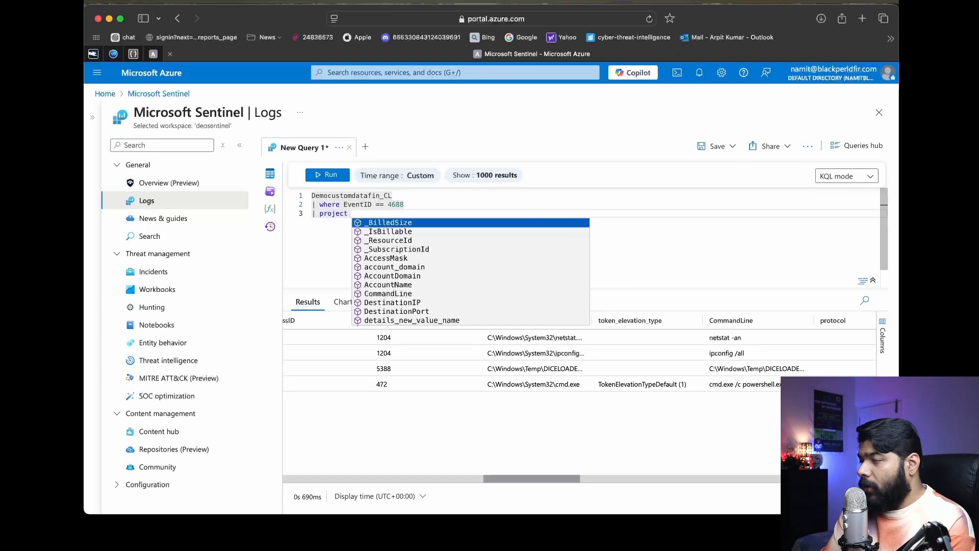
{"action": "type", "text": " NewProcessName"}
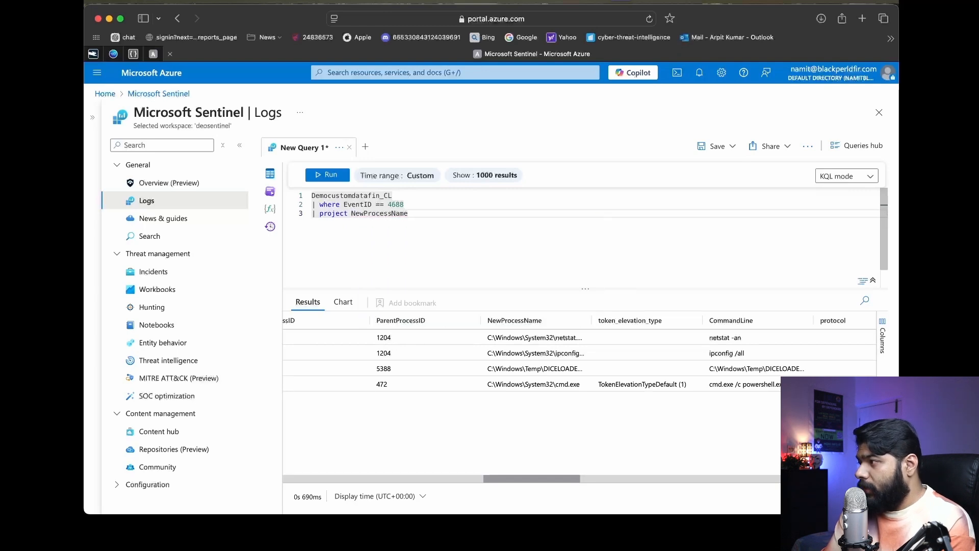
{"action": "type", "text": ", "}
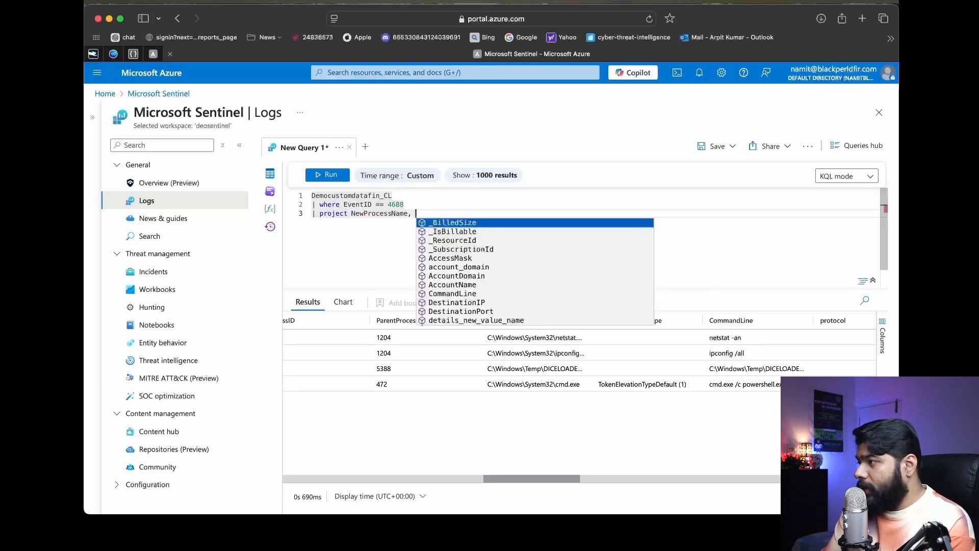
{"action": "type", "text": "Proced"}
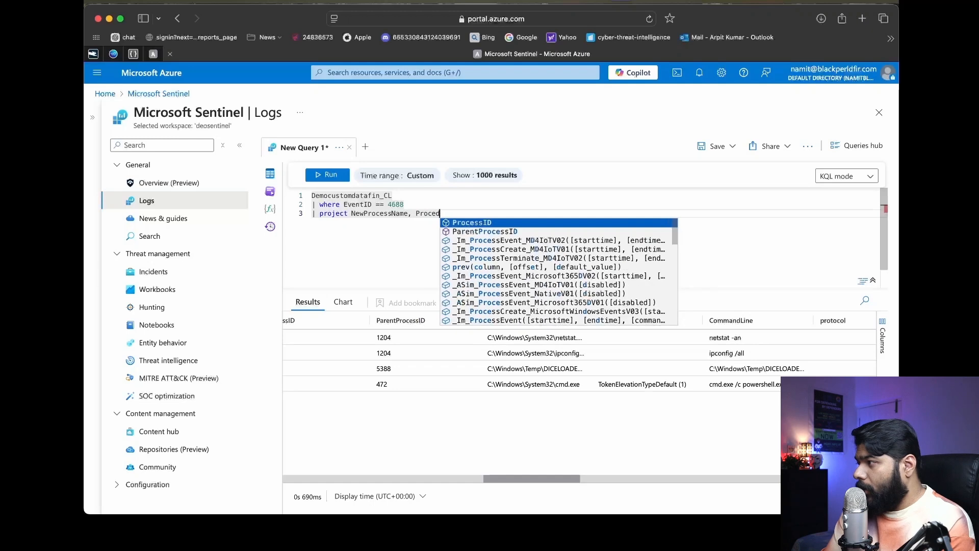
{"action": "key", "text": "Tab"}
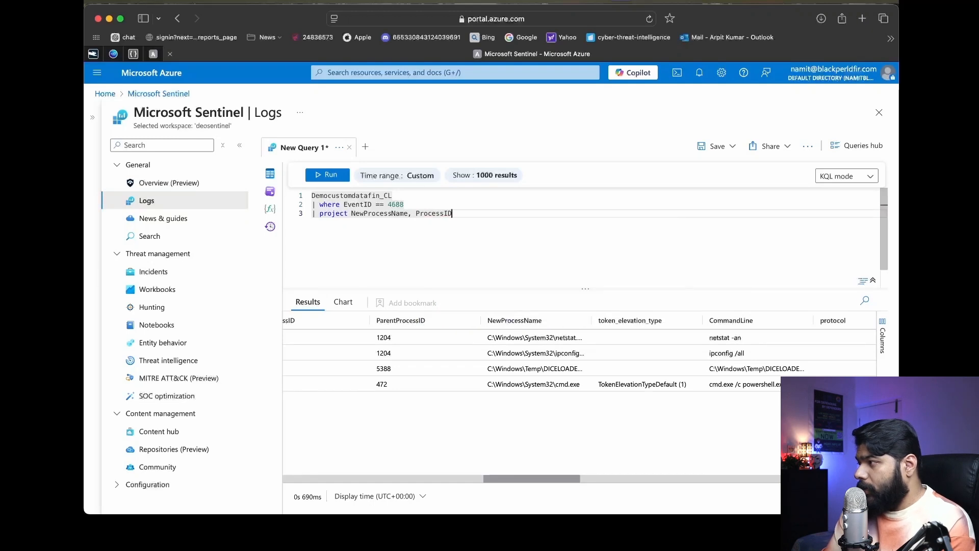
- Extend the project line with the ParentProcessID and CommandLine columns
{"action": "type", "text": ", "}
{"action": "type", "text": "Par"}
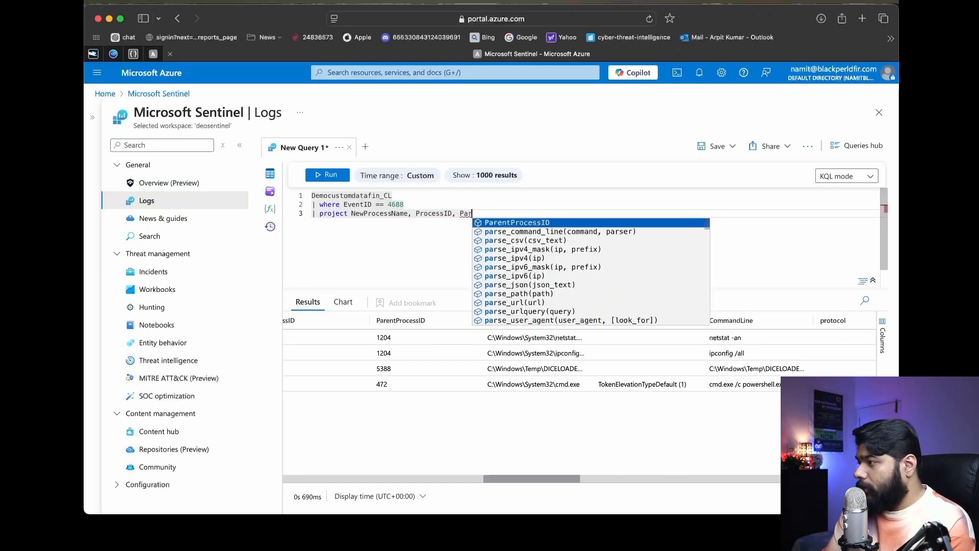
{"action": "key", "text": "Tab"}
{"action": "type", "text": ","}
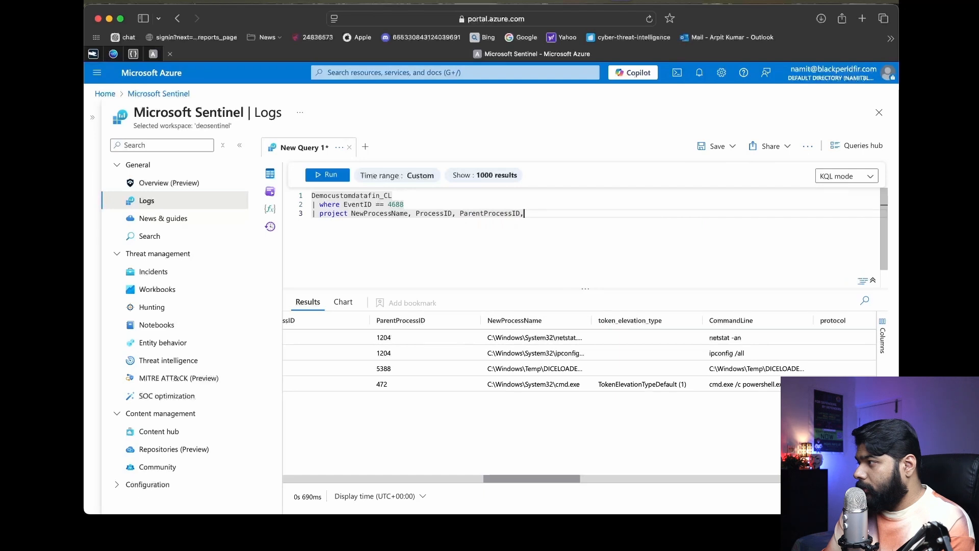
{"action": "type", "text": " comm"}
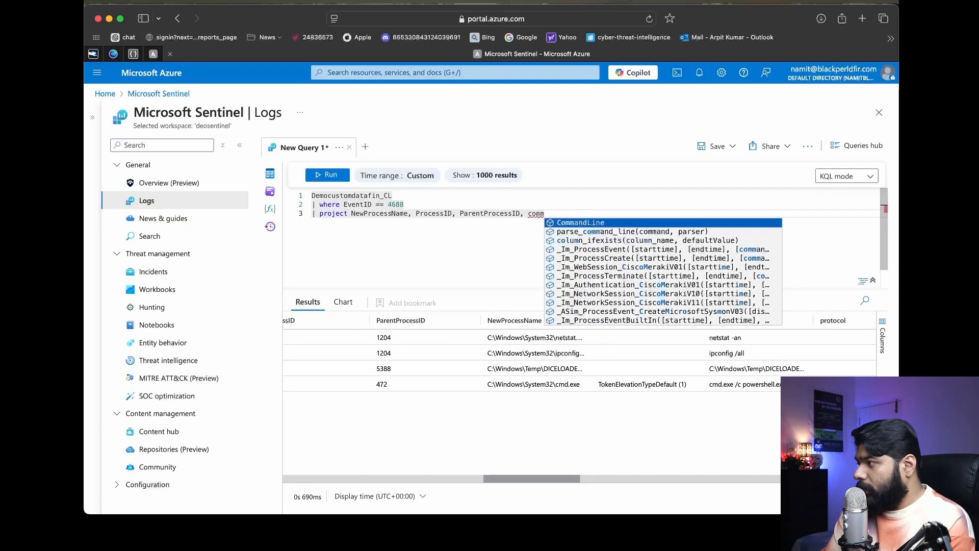
{"action": "key", "text": "Tab"}
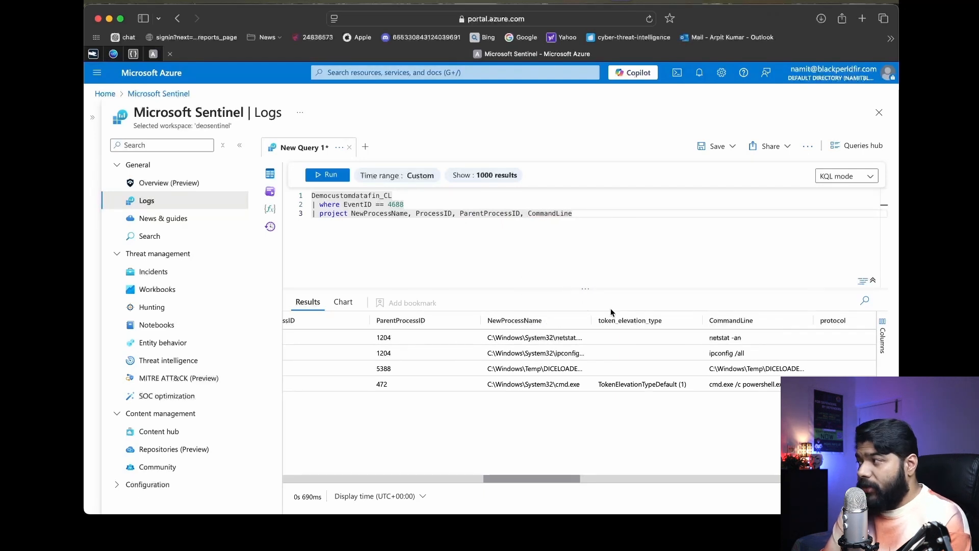
- Examine the remaining columns of the process creation events, from protocol, source_port and DestinationIP back to AccountName, for another field worth projecting
{"action": "scroll", "coordinate": [690, 390], "scroll_direction": "right", "scroll_amount": 5}
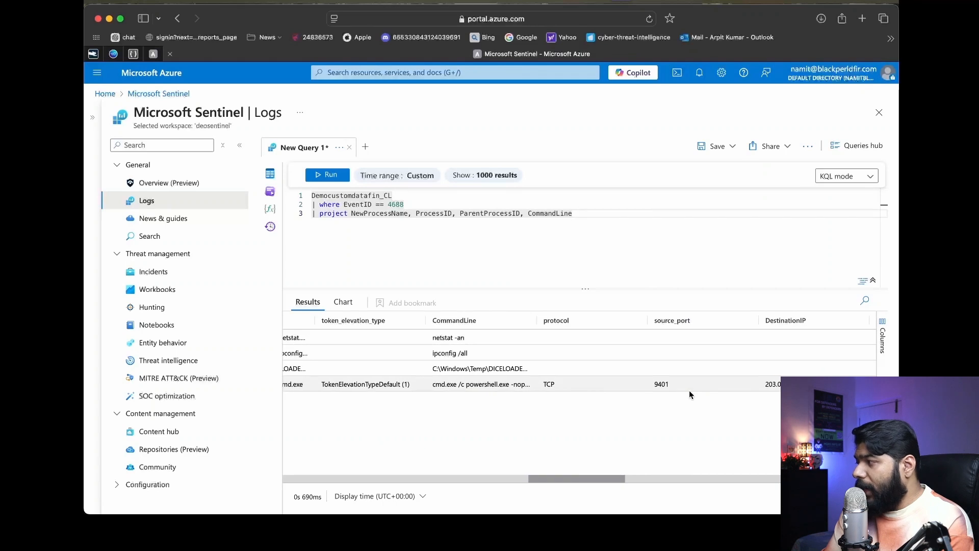
{"action": "scroll", "coordinate": [689, 390], "scroll_direction": "right", "scroll_amount": 6}
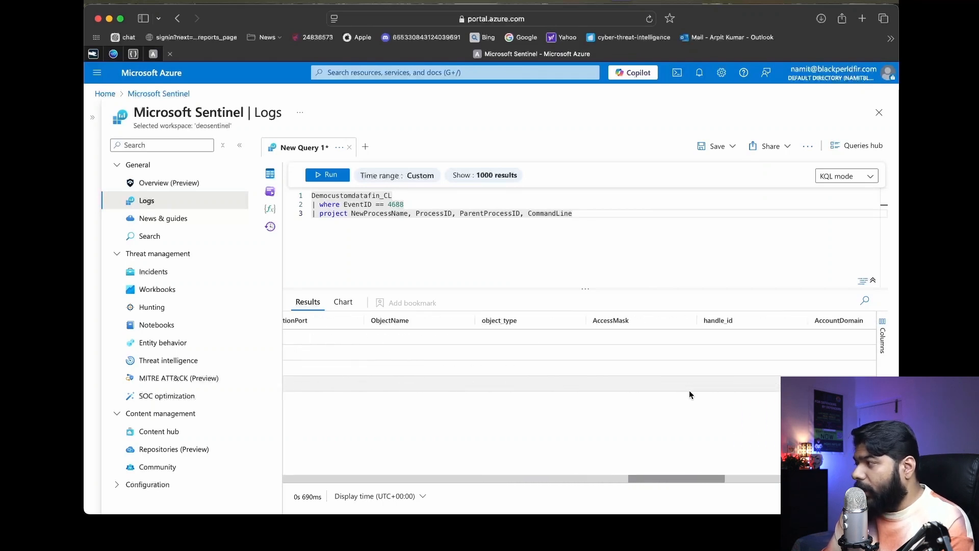
{"action": "scroll", "coordinate": [689, 395], "scroll_direction": "right", "scroll_amount": 4}
{"action": "scroll", "coordinate": [689, 395], "scroll_direction": "left", "scroll_amount": 8}
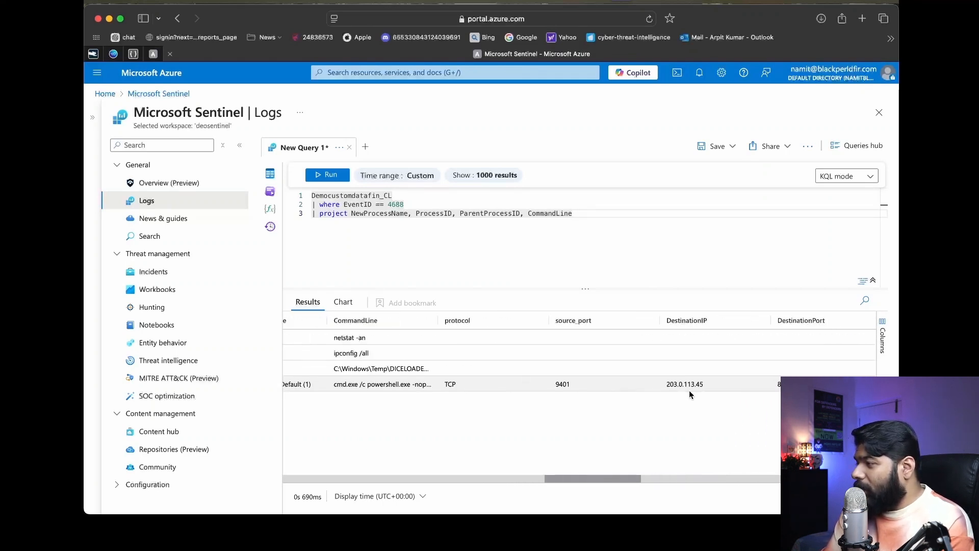
{"action": "scroll", "coordinate": [689, 393], "scroll_direction": "left", "scroll_amount": 5}
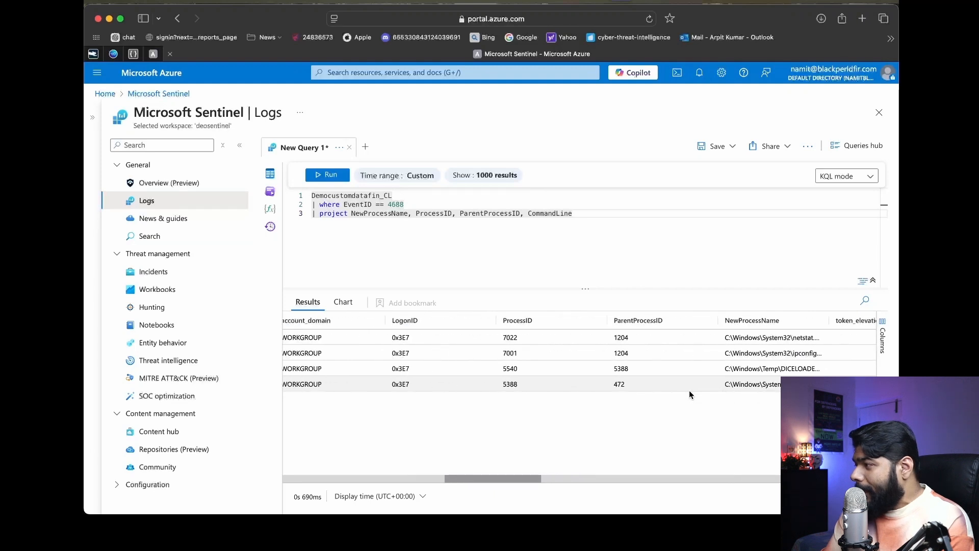
{"action": "scroll", "coordinate": [689, 390], "scroll_direction": "left", "scroll_amount": 5}
{"action": "left_click", "coordinate": [314, 232]}
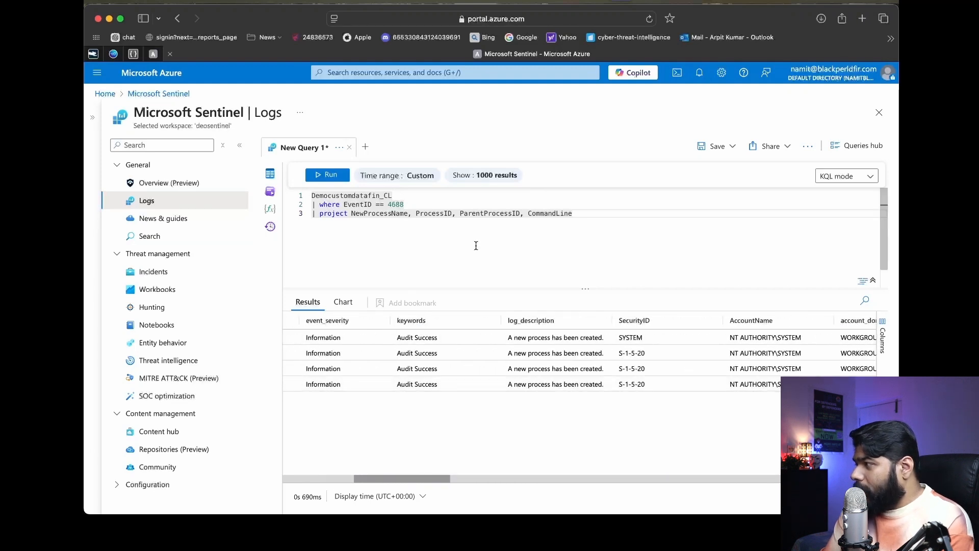
{"action": "scroll", "coordinate": [464, 413], "scroll_direction": "left", "scroll_amount": 6}
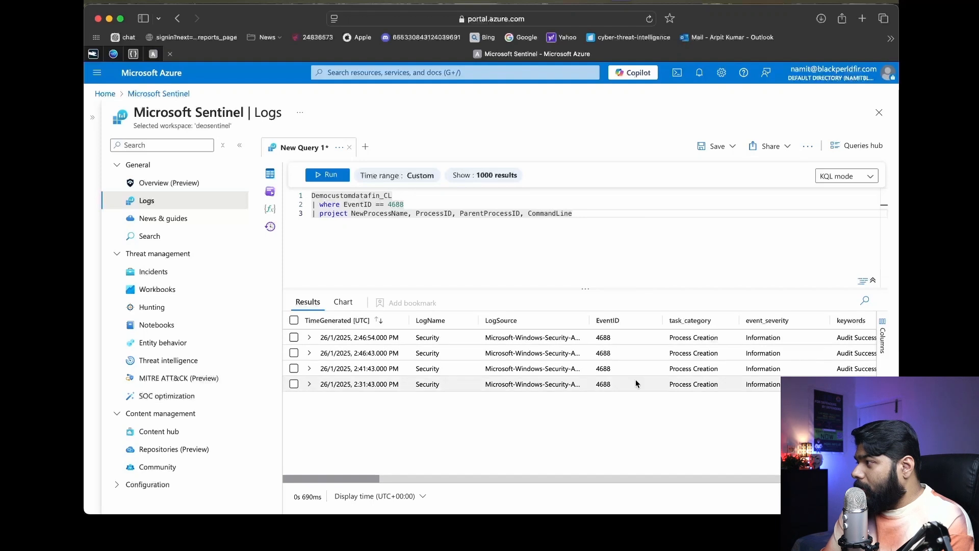
{"action": "scroll", "coordinate": [636, 381], "scroll_direction": "right", "scroll_amount": 6}
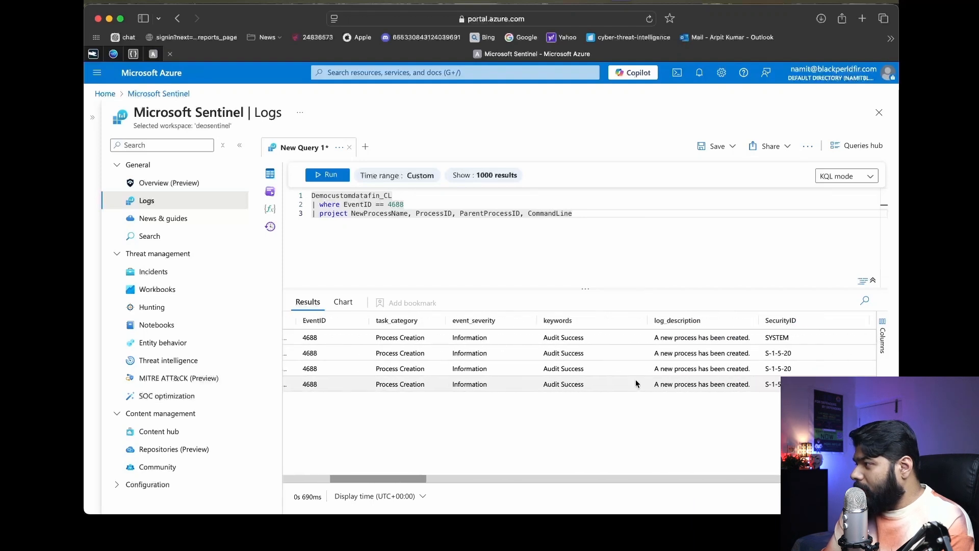
{"action": "scroll", "coordinate": [635, 382], "scroll_direction": "right", "scroll_amount": 5}
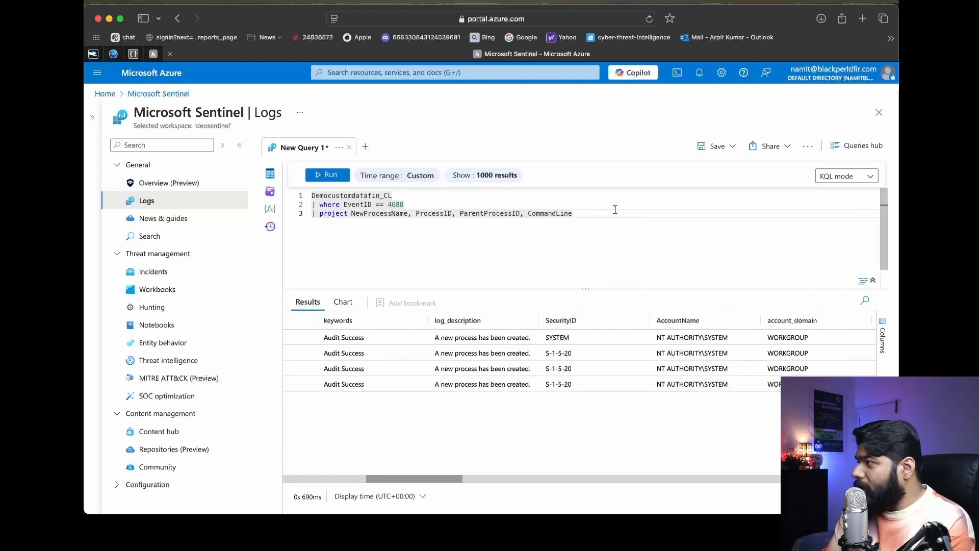
- Append the AccountName column to the project line and run the query
{"action": "type", "text": "Acc"}
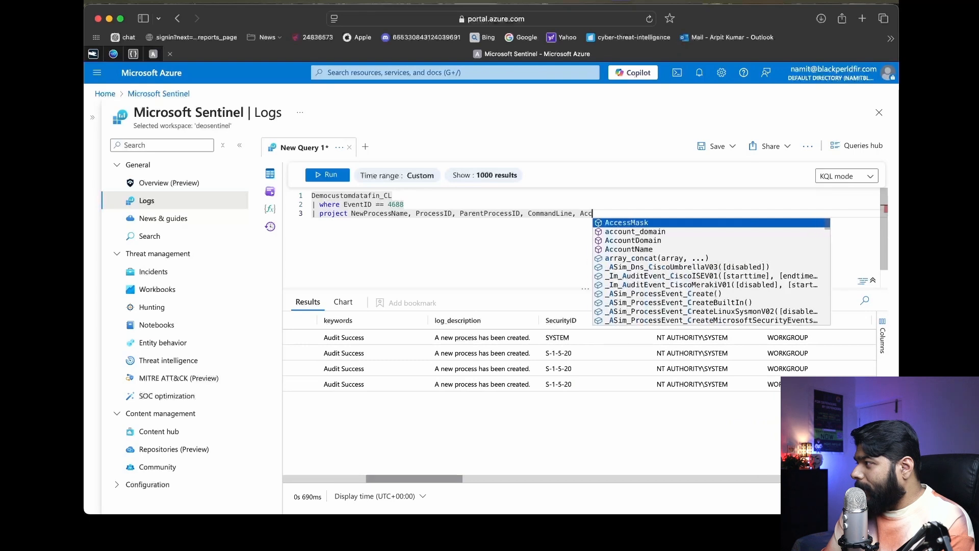
{"action": "key", "text": "Down"}
{"action": "key", "text": "Down"}
{"action": "key", "text": "Down"}
{"action": "key", "text": "Return"}
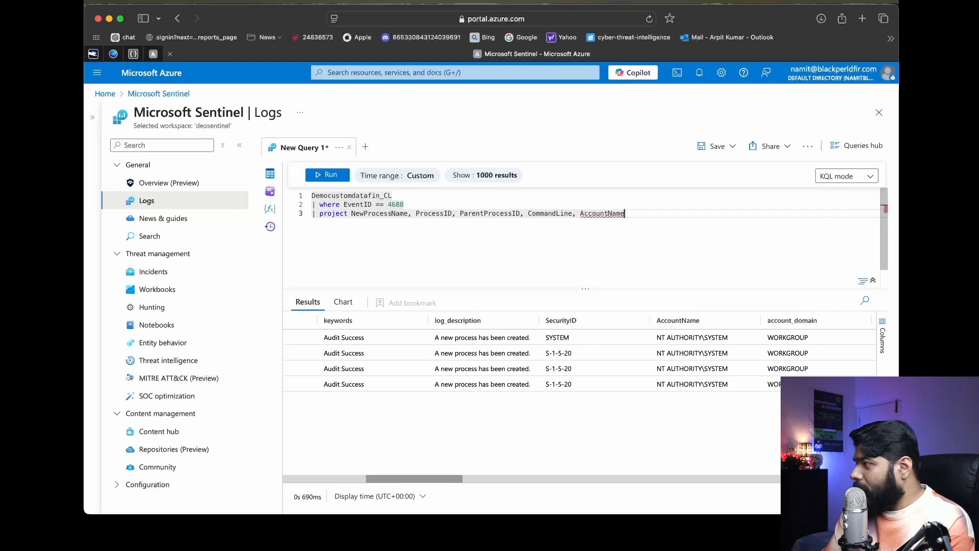
{"action": "left_click", "coordinate": [322, 175]}
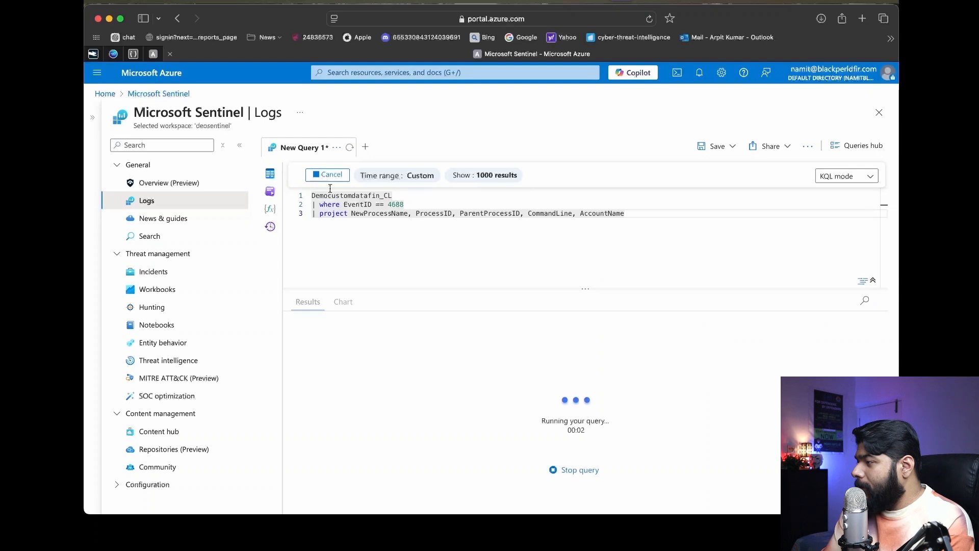
- Widen the NewProcessName column and review the process IDs, parent process IDs and command lines of the projected events
{"action": "scroll", "coordinate": [487, 372], "scroll_direction": "right", "scroll_amount": 1}
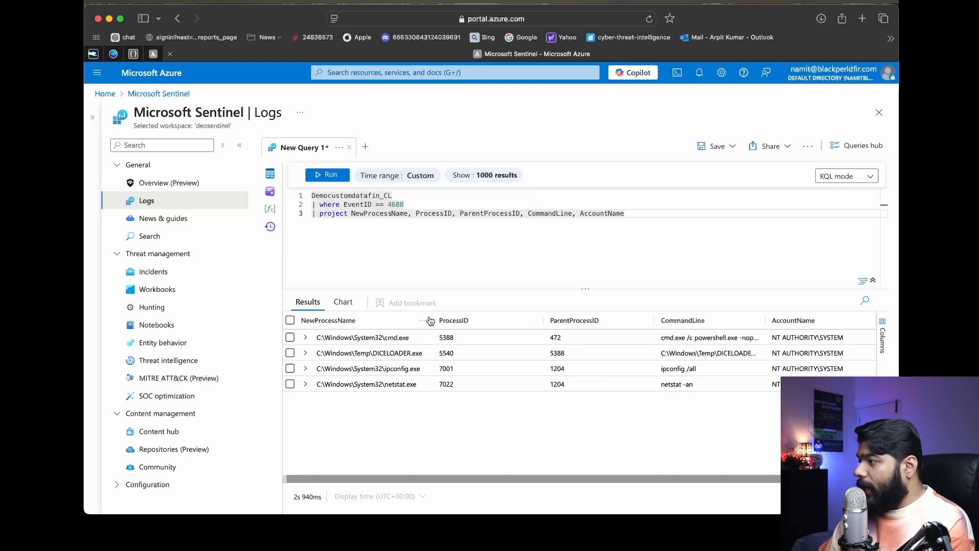
{"action": "left_click_drag", "start_coordinate": [432, 319], "coordinate": [469, 319]}
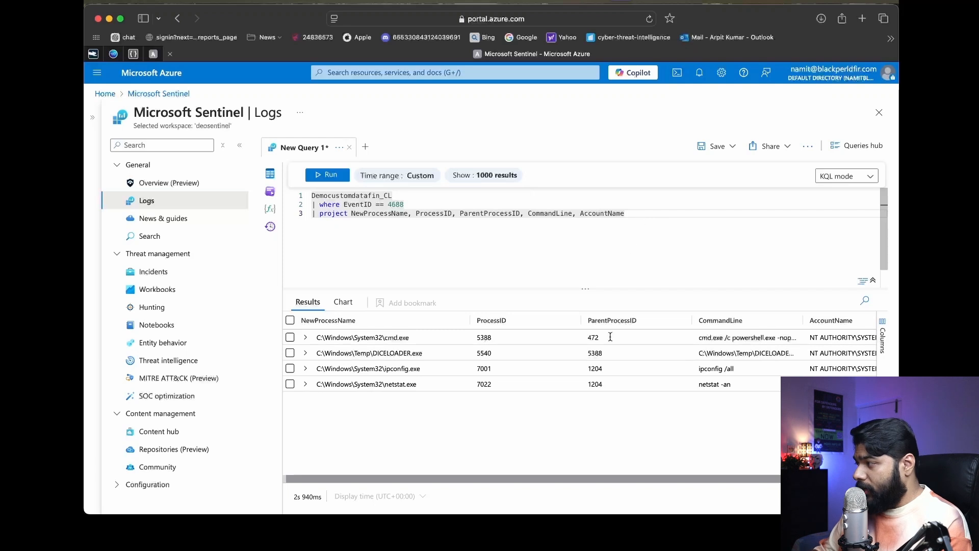
{"action": "scroll", "coordinate": [396, 347], "scroll_direction": "right", "scroll_amount": 2}
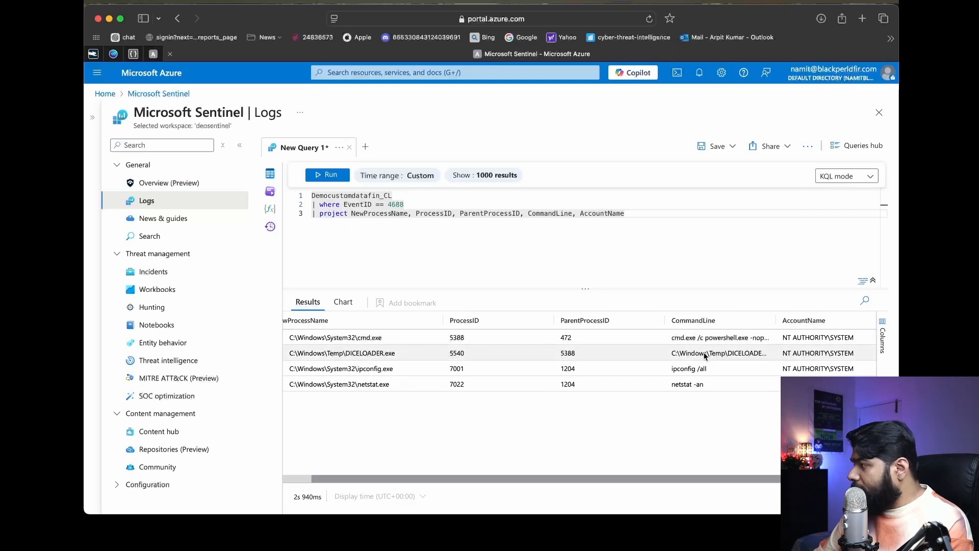
{"action": "scroll", "coordinate": [331, 339], "scroll_direction": "left", "scroll_amount": 2}
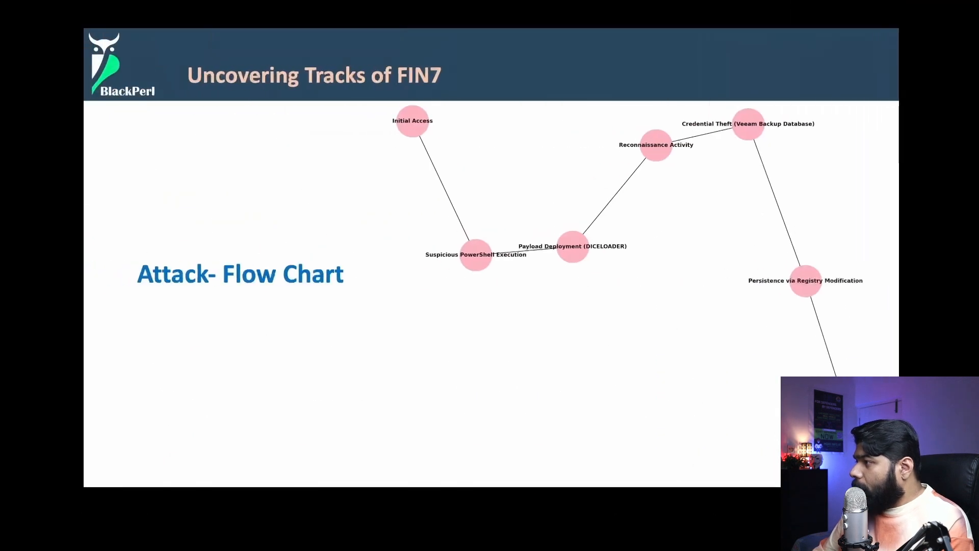
- Show the Process-Flow Chart slide for comparison and switch back to the Microsoft Sentinel logs
{"action": "key", "text": "Right"}
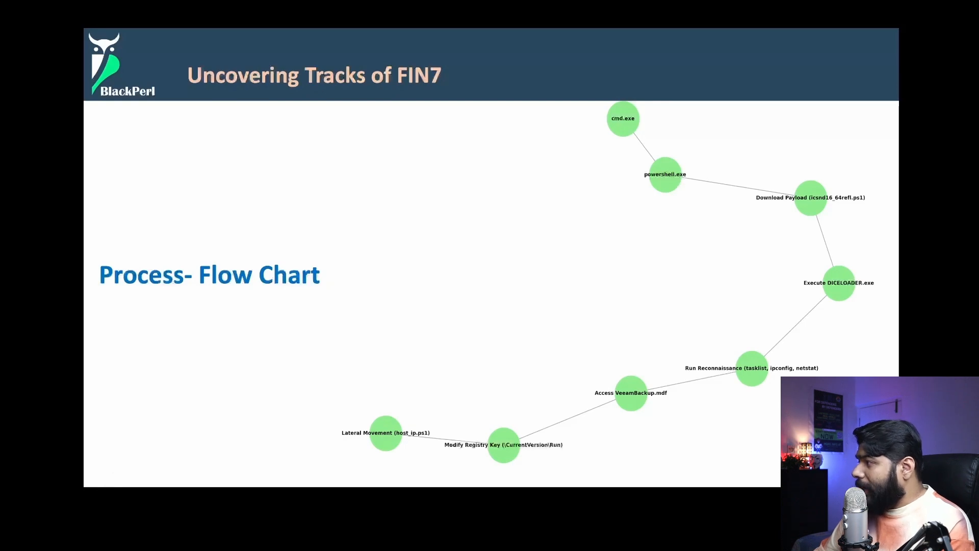
{"action": "key", "text": "ctrl+Right"}
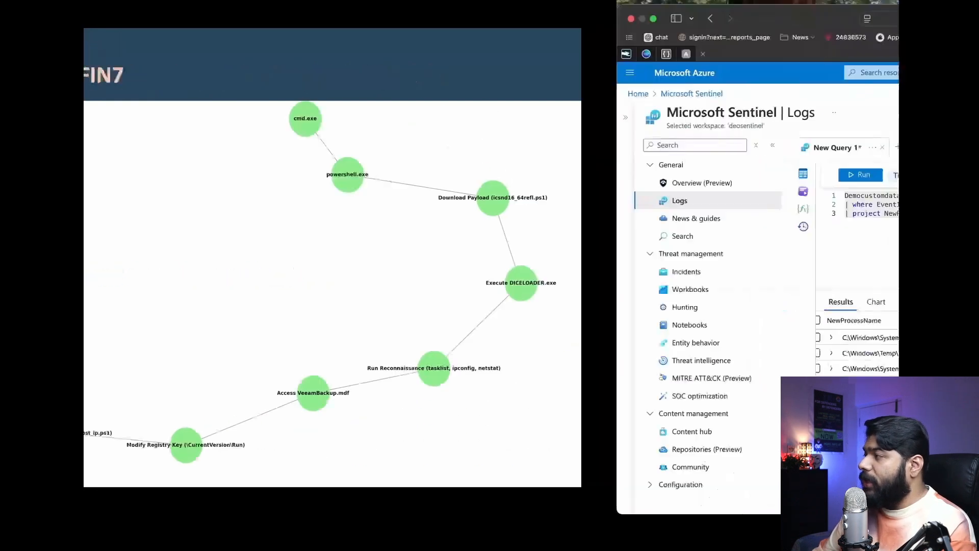
- Widen the CommandLine column in the results table to show more of each command line
{"action": "scroll", "coordinate": [447, 360], "scroll_direction": "right", "scroll_amount": 2}
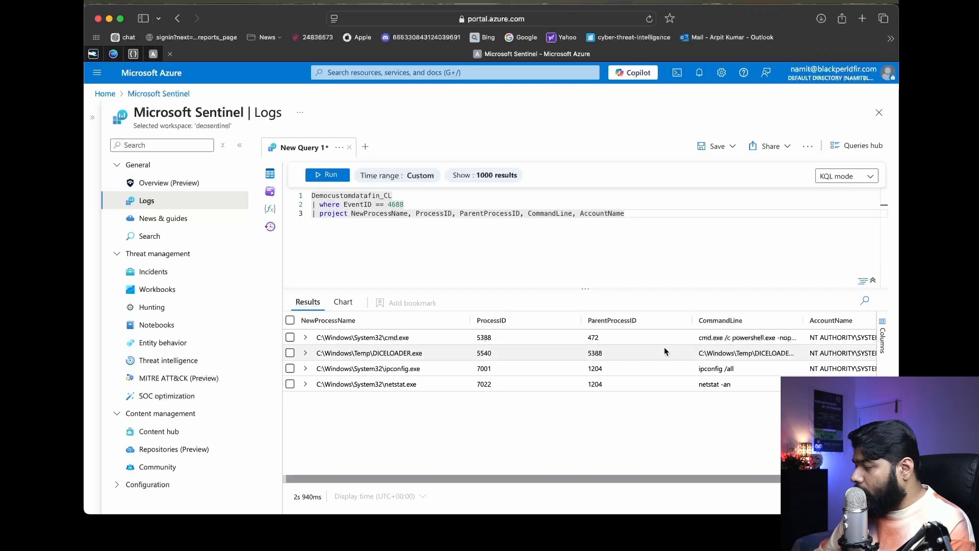
{"action": "scroll", "coordinate": [664, 347], "scroll_direction": "right", "scroll_amount": 4}
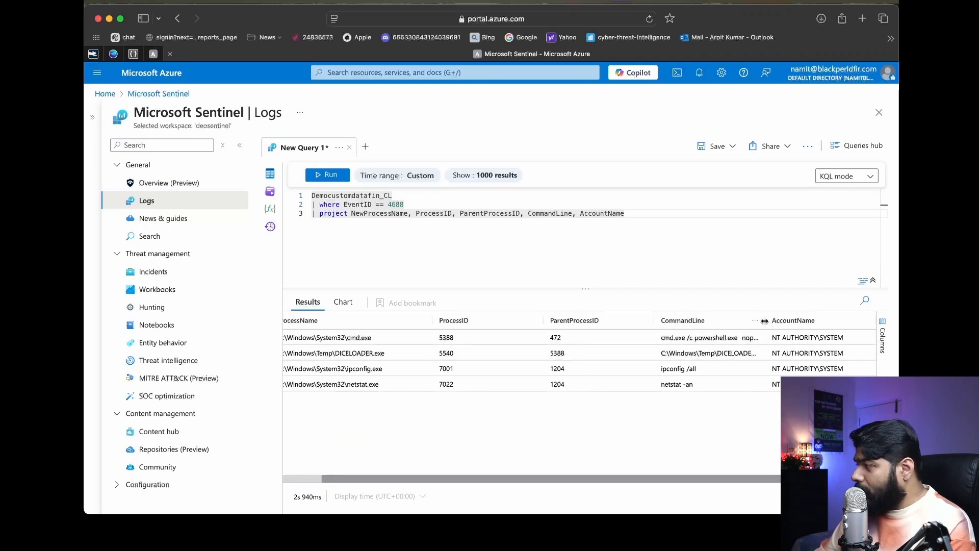
{"action": "left_click_drag", "start_coordinate": [764, 321], "coordinate": [794, 321]}
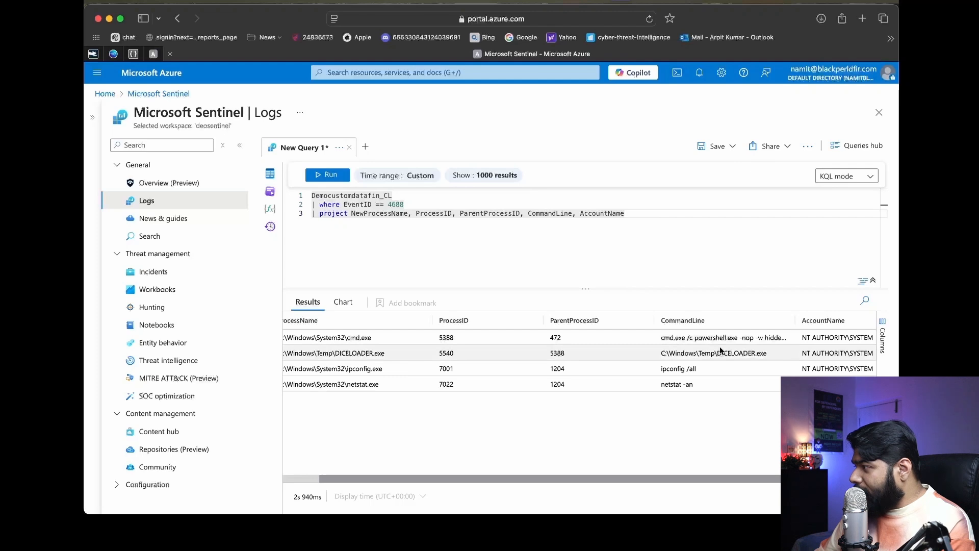
{"action": "scroll", "coordinate": [737, 347], "scroll_direction": "right", "scroll_amount": 1}
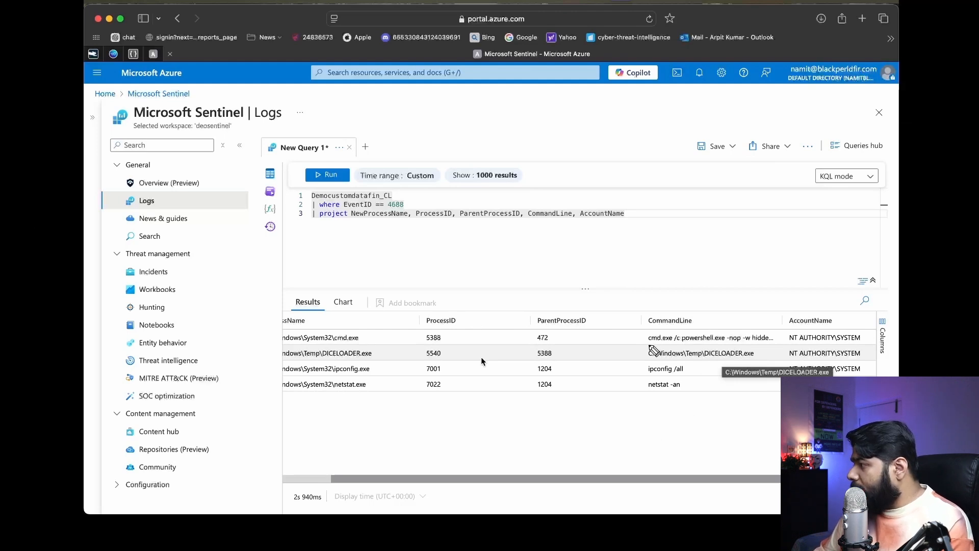
{"action": "left_click_drag", "start_coordinate": [647, 345], "coordinate": [734, 344]}
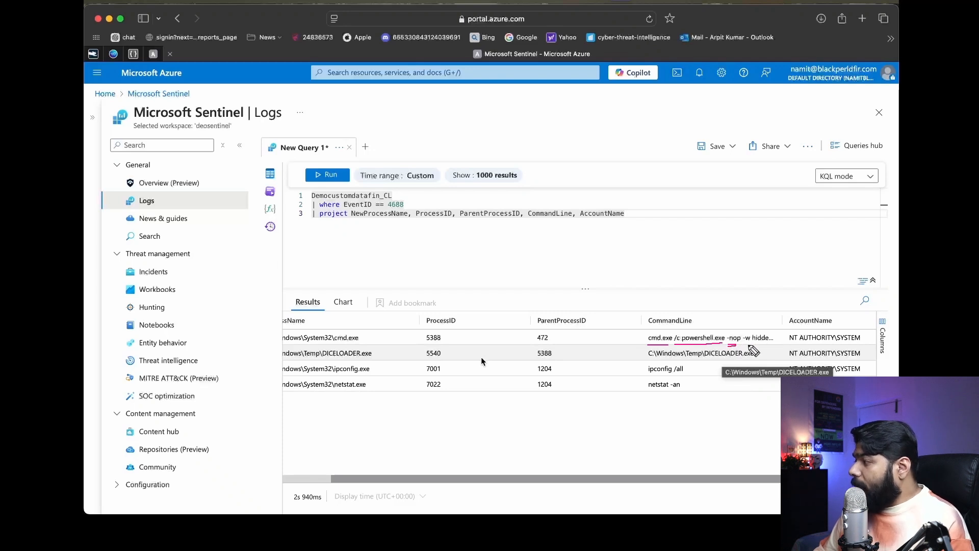
{"action": "left_click_drag", "start_coordinate": [749, 346], "coordinate": [757, 347]}
{"action": "mouse_move", "coordinate": [645, 308]}
{"action": "left_mouse_down"}
{"action": "mouse_move", "coordinate": [763, 310]}
{"action": "mouse_move", "coordinate": [773, 335]}
{"action": "mouse_move", "coordinate": [713, 357]}
{"action": "mouse_move", "coordinate": [636, 334]}
{"action": "mouse_move", "coordinate": [647, 309]}
{"action": "left_mouse_up"}
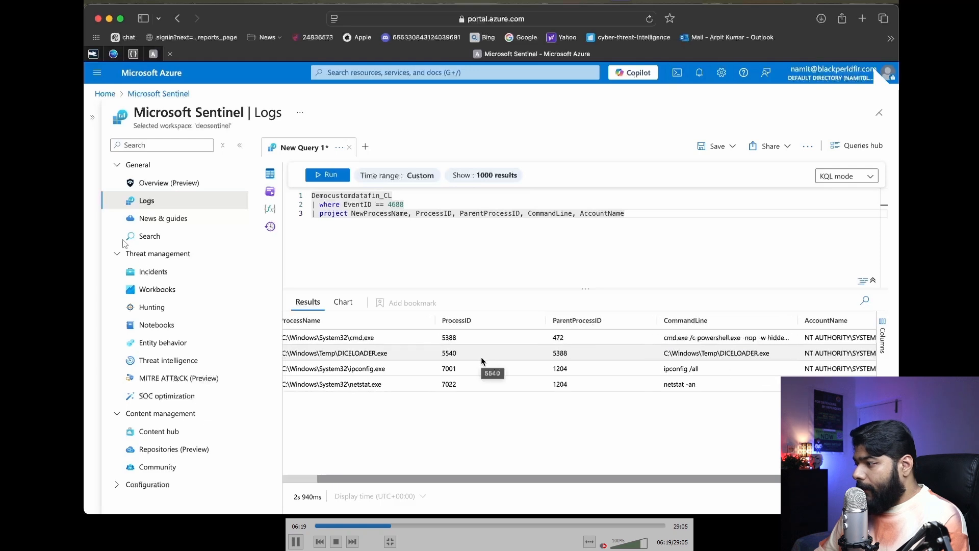
- Add a where line below the project line that filters for NewProcessName contains "cmd.exe"
{"action": "key", "text": "Return"}
{"action": "type", "text": "| where C"}
{"action": "key", "text": "BackSpace"}
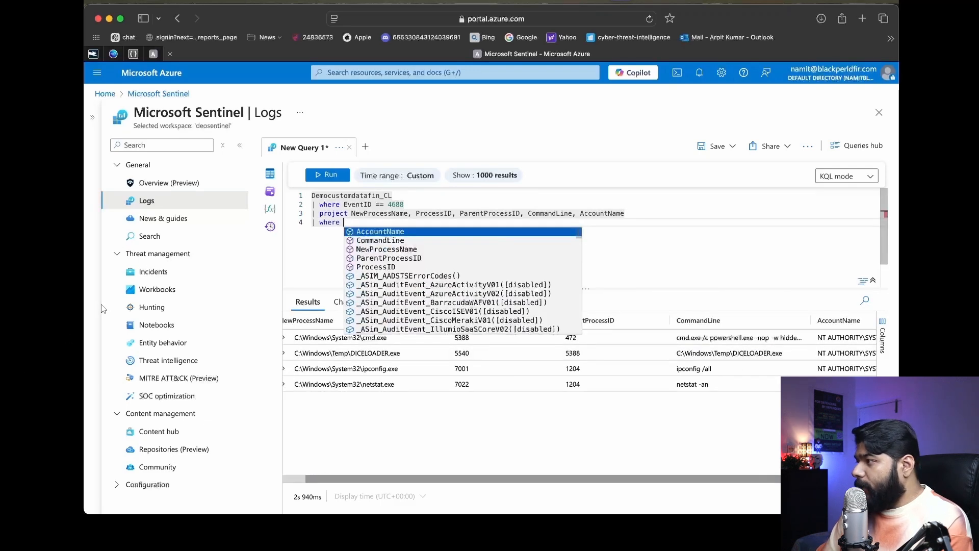
{"action": "type", "text": "New"}
{"action": "key", "text": "Tab"}
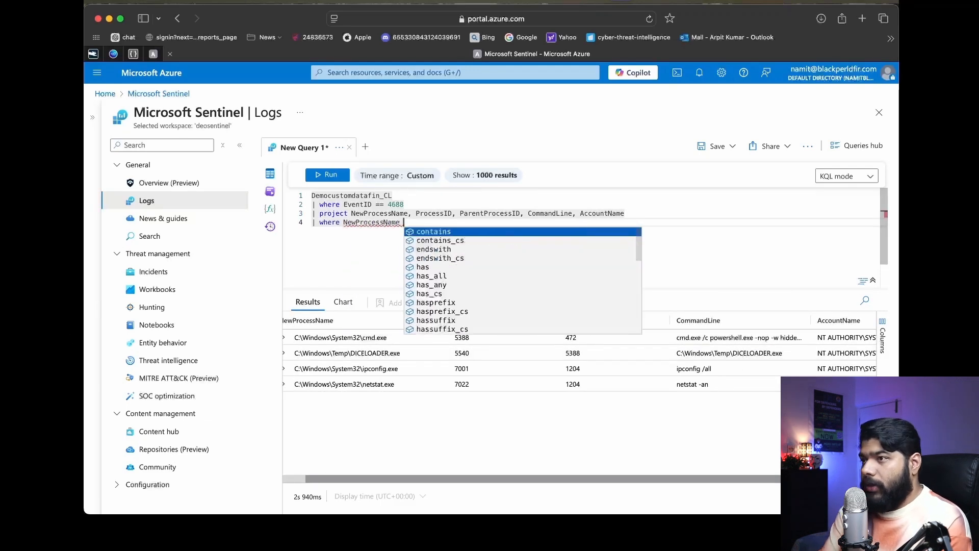
{"action": "key", "text": "Tab"}
{"action": "type", "text": "\""}
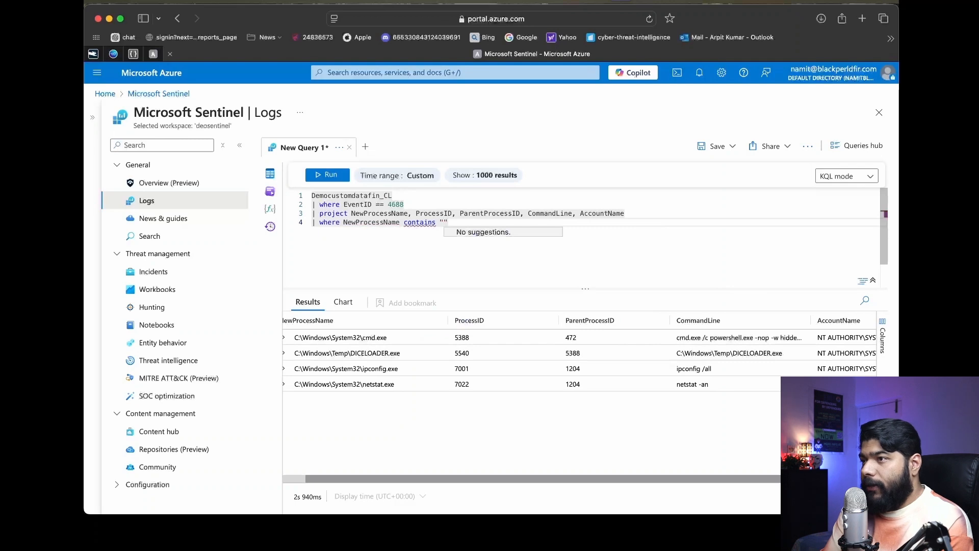
{"action": "type", "text": "cmd.ex"}
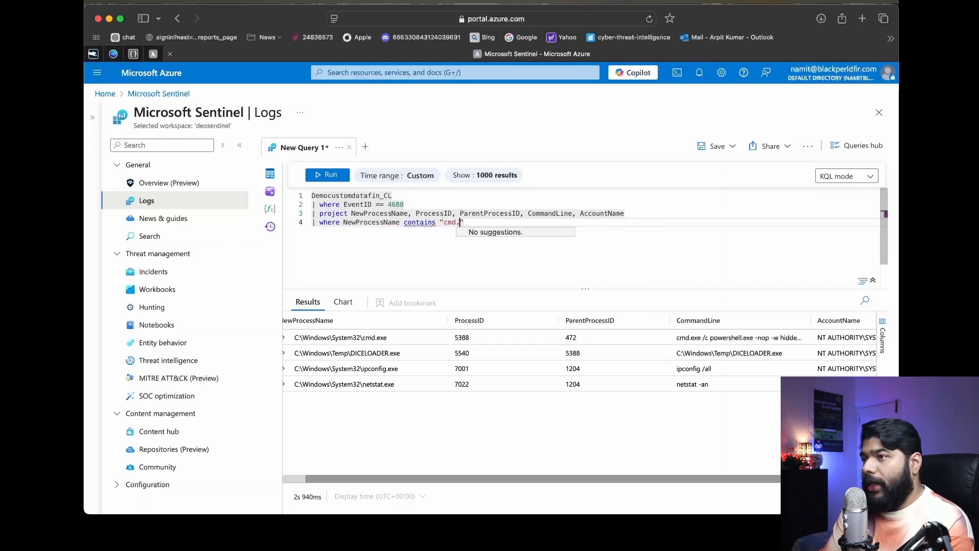
{"action": "type", "text": "e"}
{"action": "key", "text": "Right"}
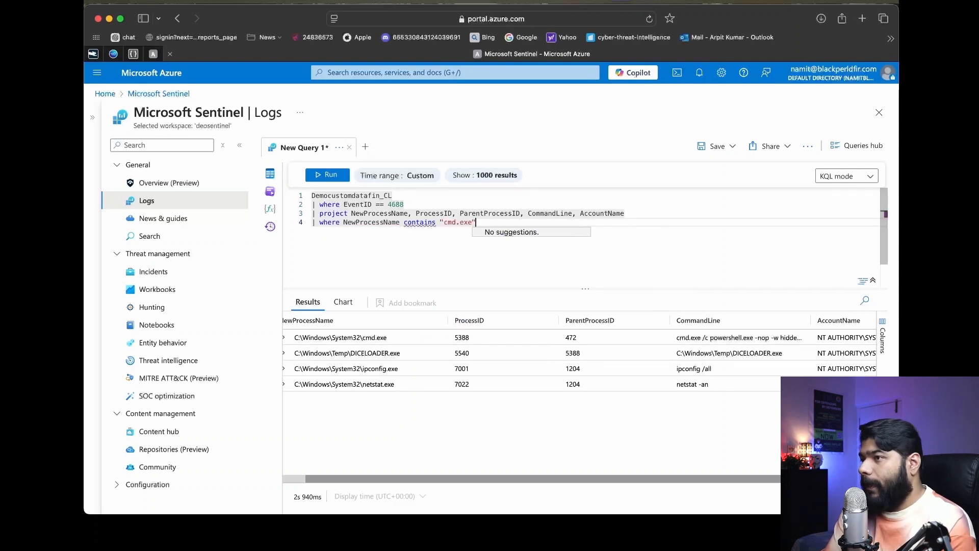
- Extend the new filter with and CommandLine contains "powershell.exe", and run the query
{"action": "type", "text": "and "}
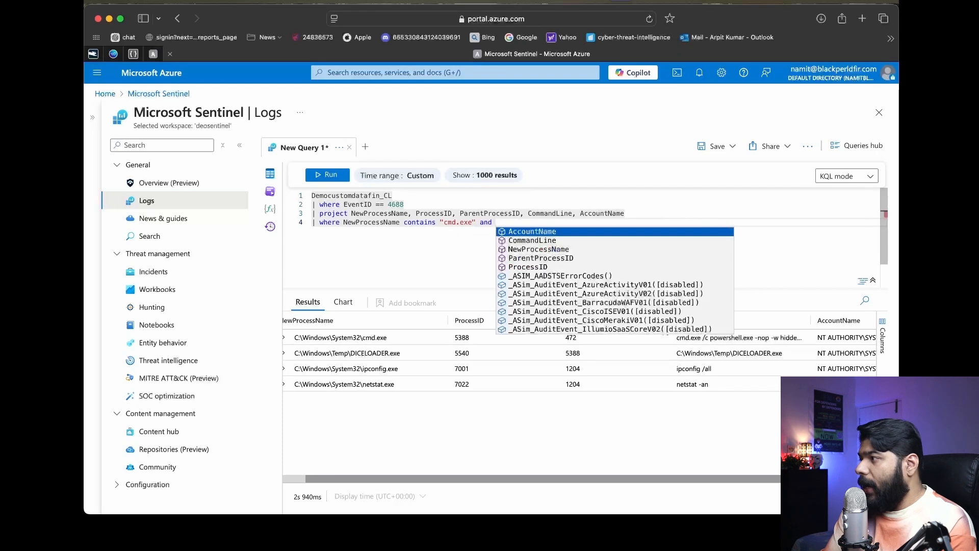
{"action": "type", "text": "o"}
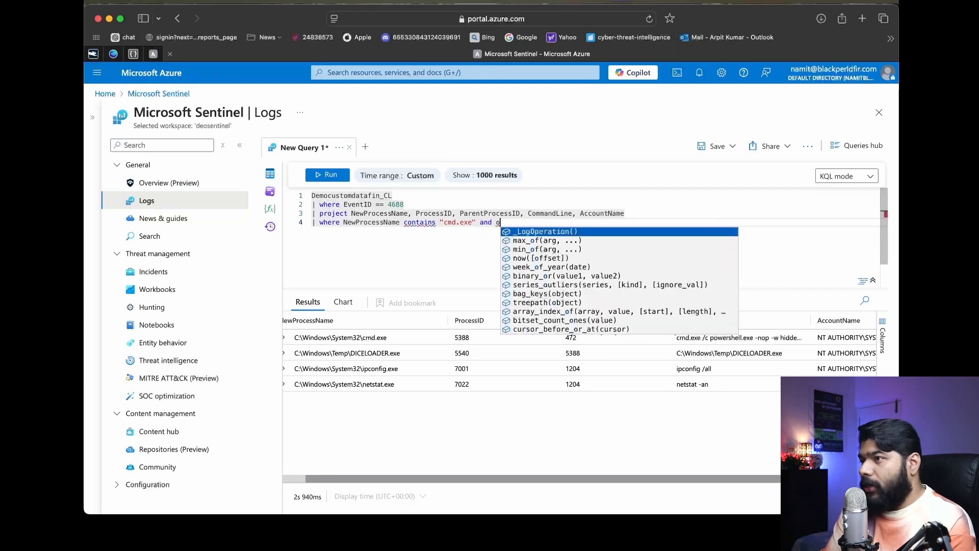
{"action": "key", "text": "BackSpace"}
{"action": "type", "text": "c"}
{"action": "key", "text": "Tab"}
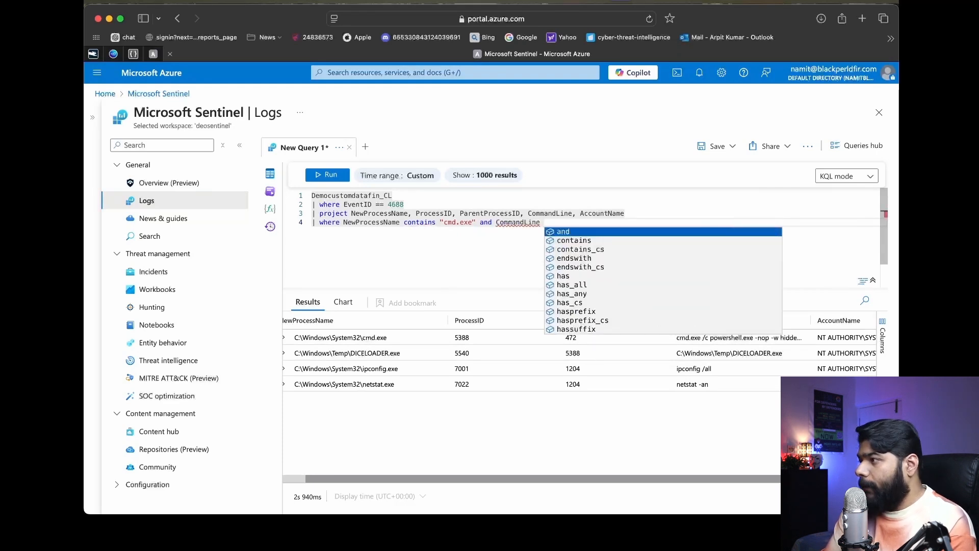
{"action": "type", "text": "contains \""}
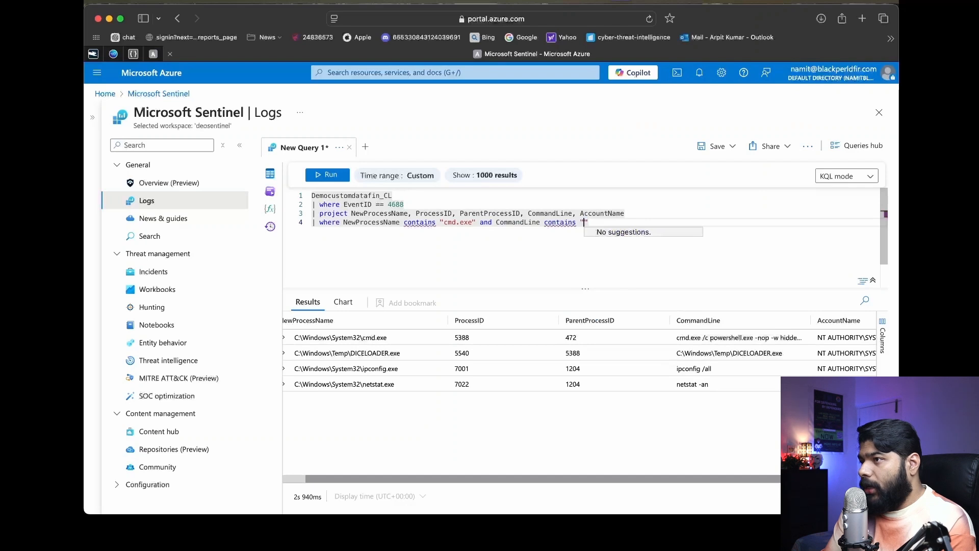
{"action": "type", "text": "powershe"}
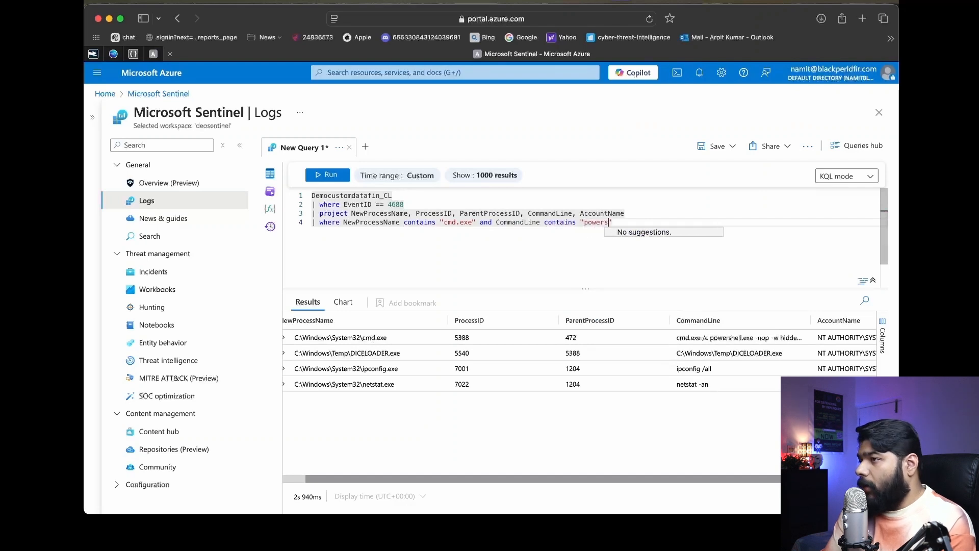
{"action": "type", "text": "ll.exe"}
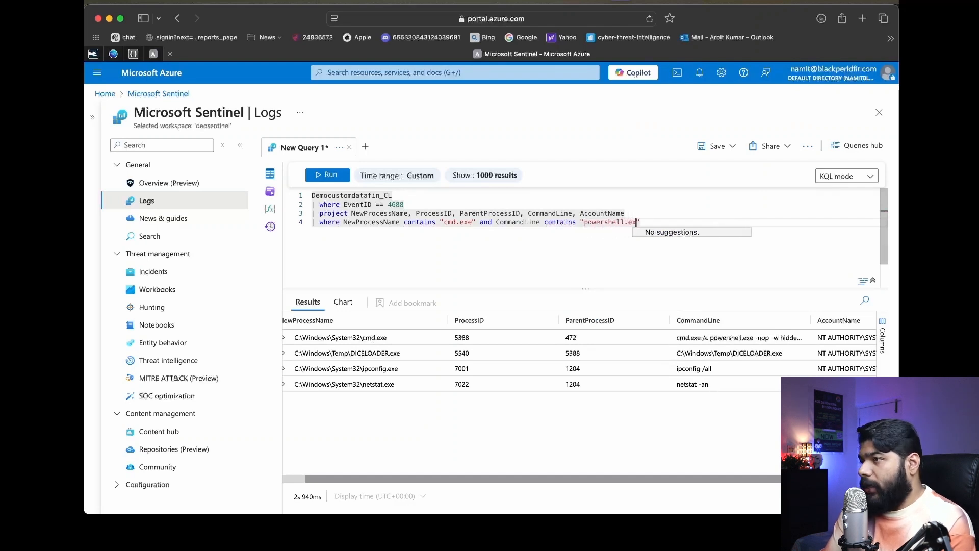
{"action": "left_click", "coordinate": [338, 177]}
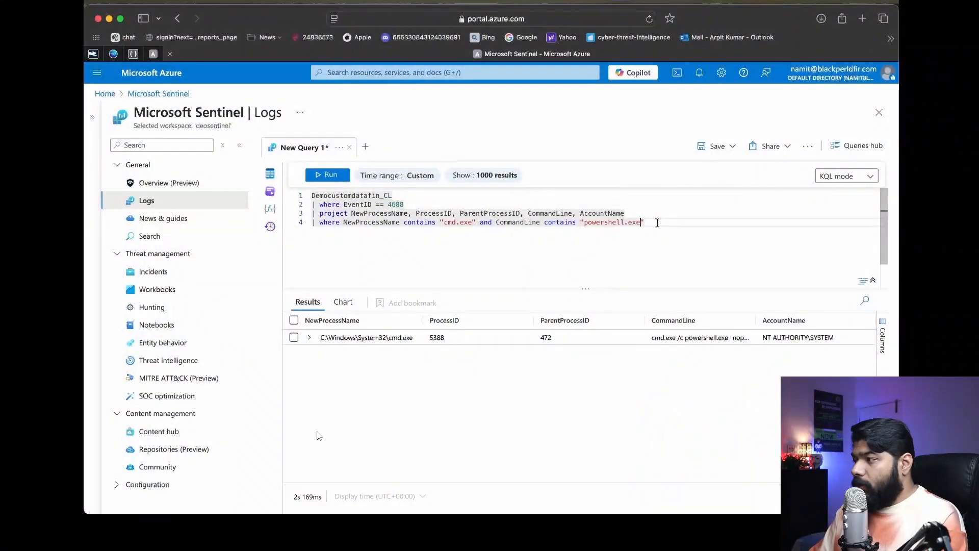
- Widen the CommandLine column in the results until the full PowerShell download command can be read
{"action": "left_click_drag", "start_coordinate": [651, 223], "coordinate": [310, 228]}
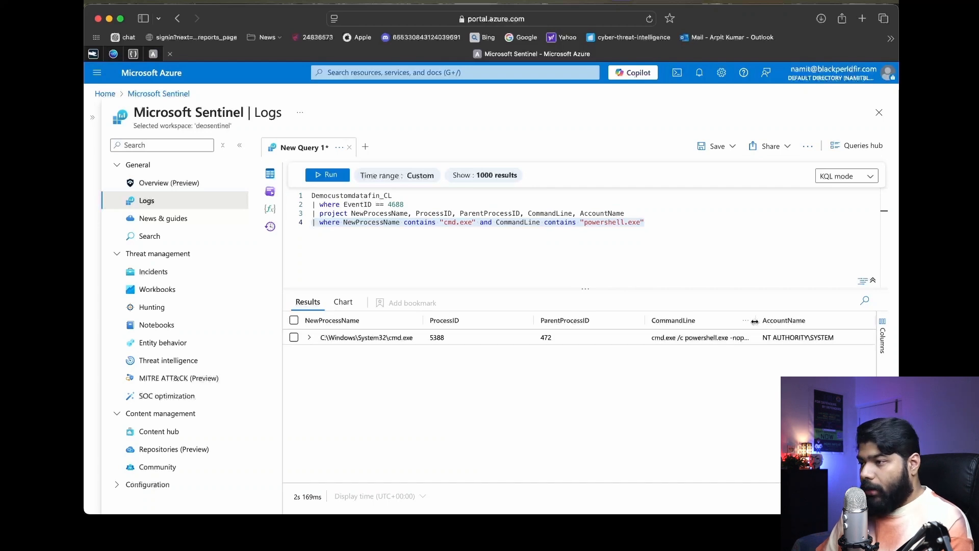
{"action": "left_click_drag", "start_coordinate": [754, 321], "coordinate": [877, 321]}
{"action": "scroll", "coordinate": [839, 359], "scroll_direction": "right", "scroll_amount": 3}
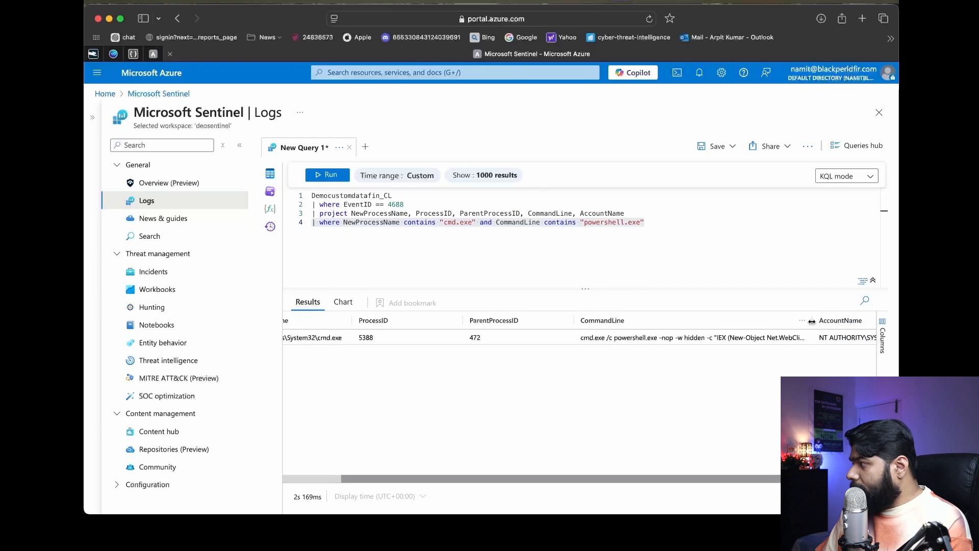
{"action": "left_click_drag", "start_coordinate": [817, 321], "coordinate": [871, 320]}
{"action": "scroll", "coordinate": [793, 343], "scroll_direction": "right", "scroll_amount": 3}
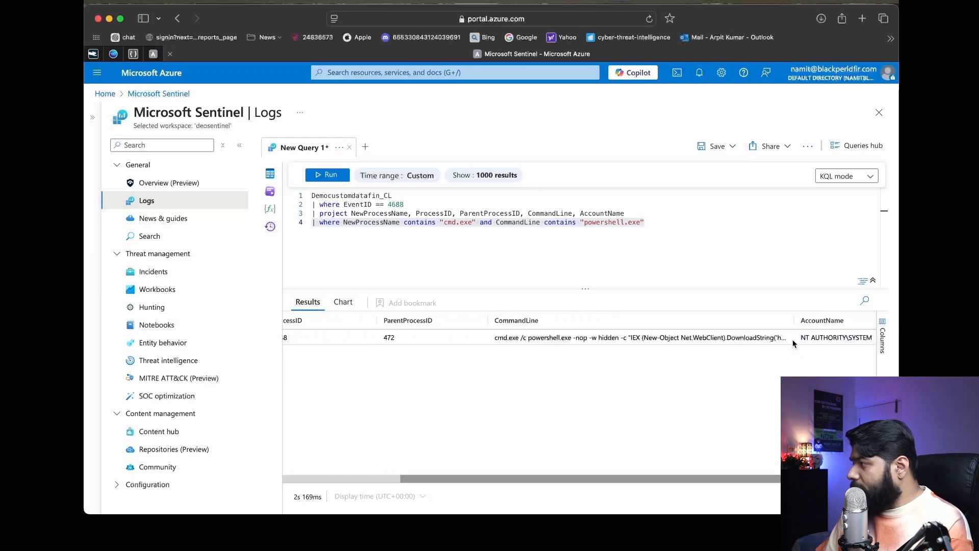
{"action": "left_click_drag", "start_coordinate": [795, 321], "coordinate": [870, 318]}
{"action": "scroll", "coordinate": [579, 398], "scroll_direction": "right", "scroll_amount": 3}
{"action": "left_click_drag", "start_coordinate": [787, 321], "coordinate": [841, 321]}
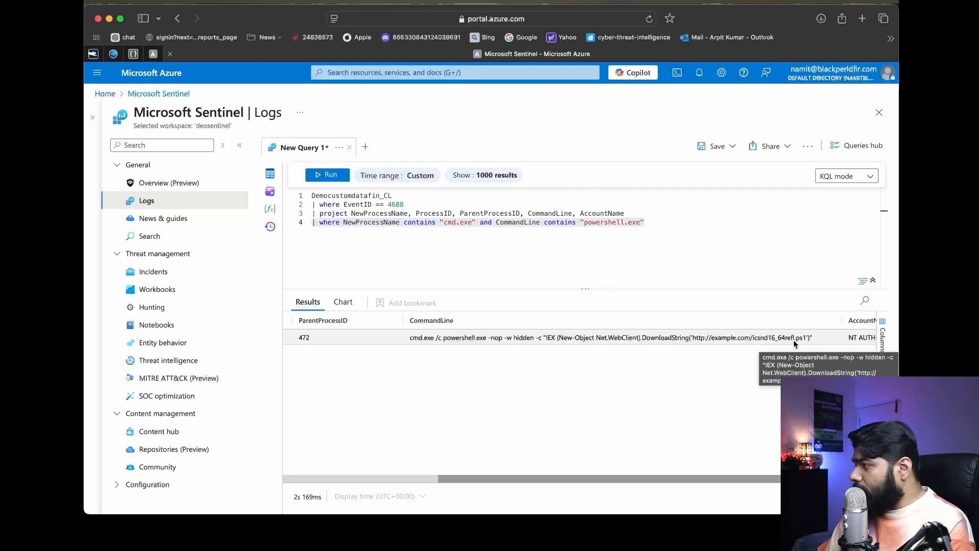
- Add TimeGenerated to the end of the project line after AccountName and run the query
{"action": "left_click", "coordinate": [668, 224]}
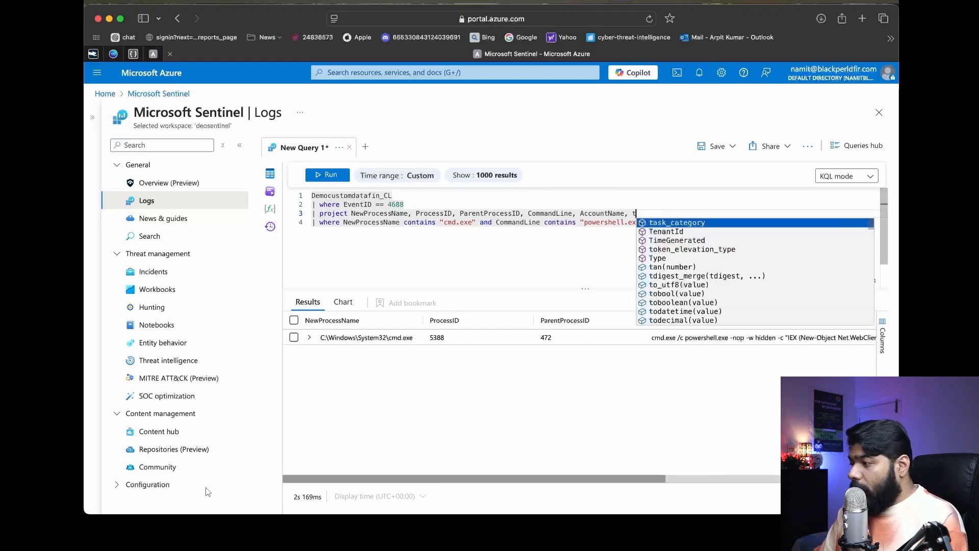
{"action": "key", "text": "BackSpace"}
{"action": "type", "text": "TimeGenerated"}
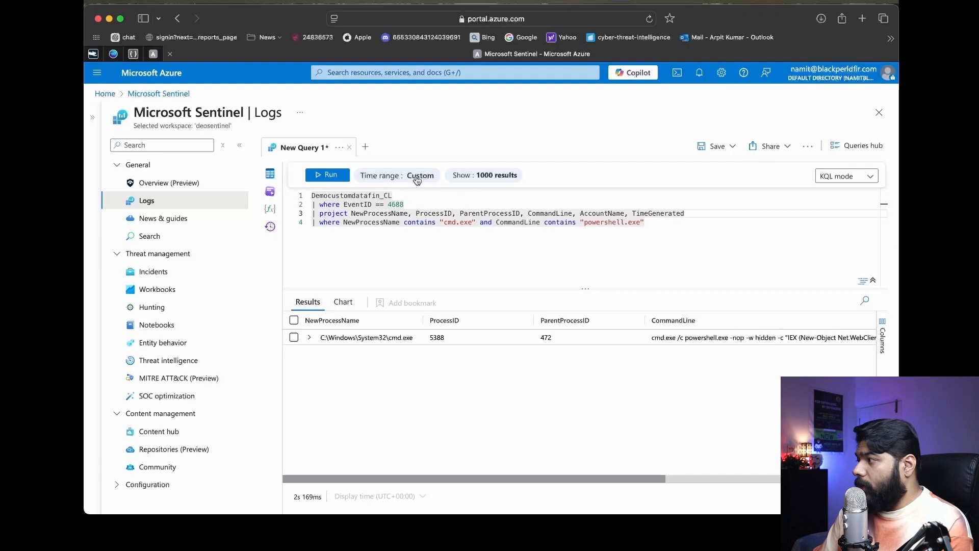
{"action": "left_click", "coordinate": [330, 175]}
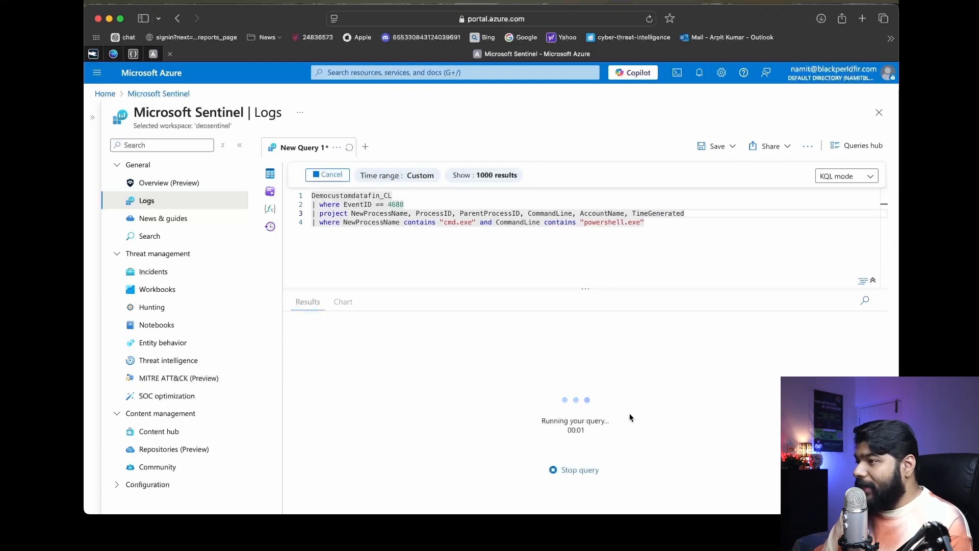
{"action": "scroll", "coordinate": [637, 396], "scroll_direction": "right", "scroll_amount": 10}
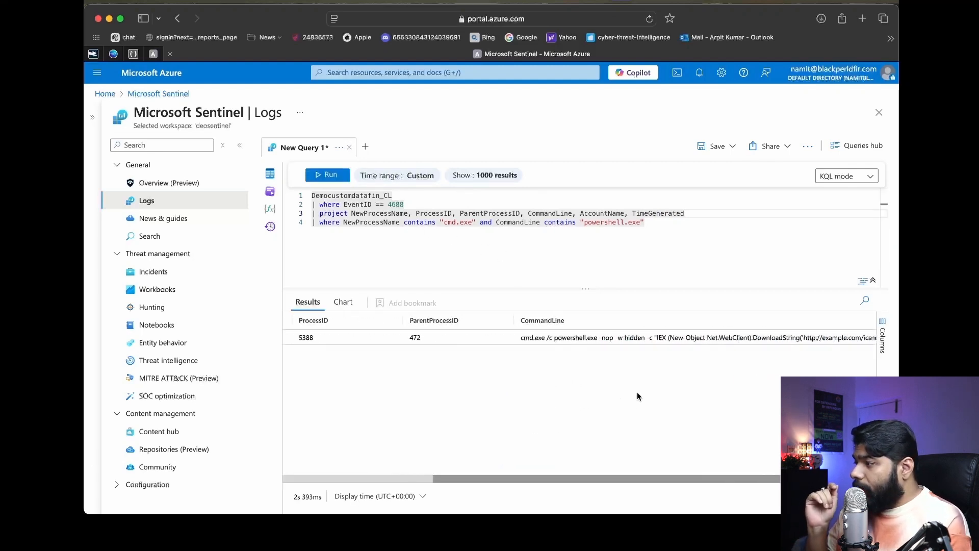
{"action": "scroll", "coordinate": [637, 392], "scroll_direction": "left", "scroll_amount": 10}
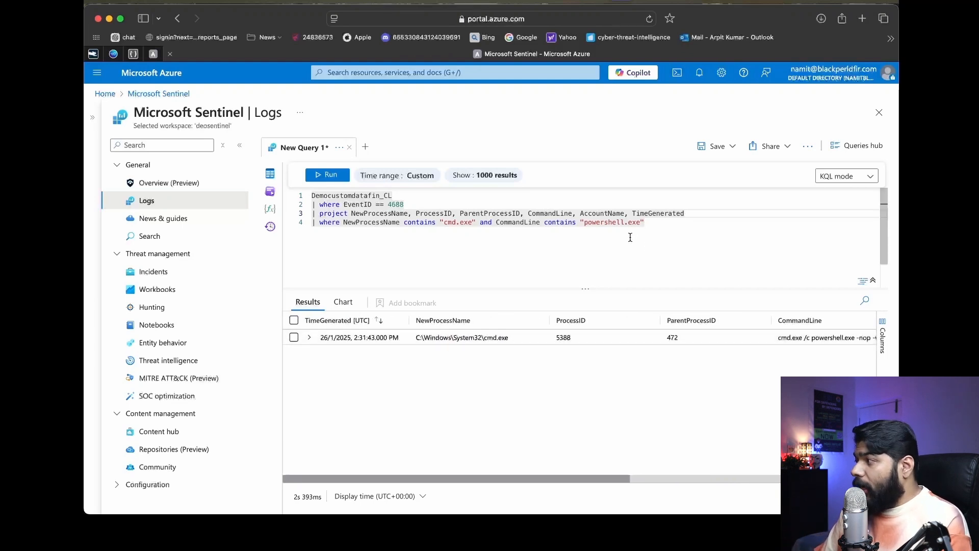
- Start a second query on Democustomdatafin_CL below the first, separated by a blank line, with a pipe on its second line
{"action": "left_click", "coordinate": [627, 239]}
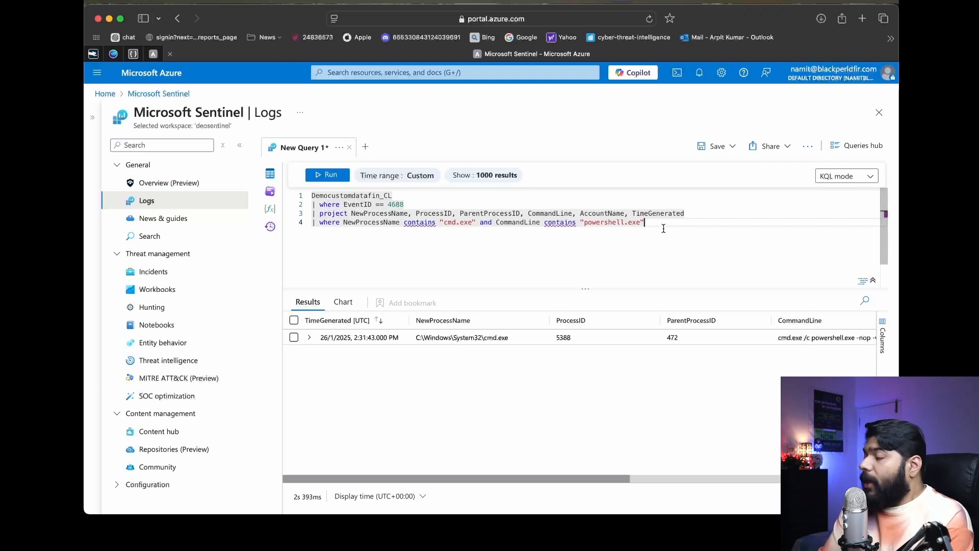
{"action": "key", "text": "Return"}
{"action": "key", "text": "Return"}
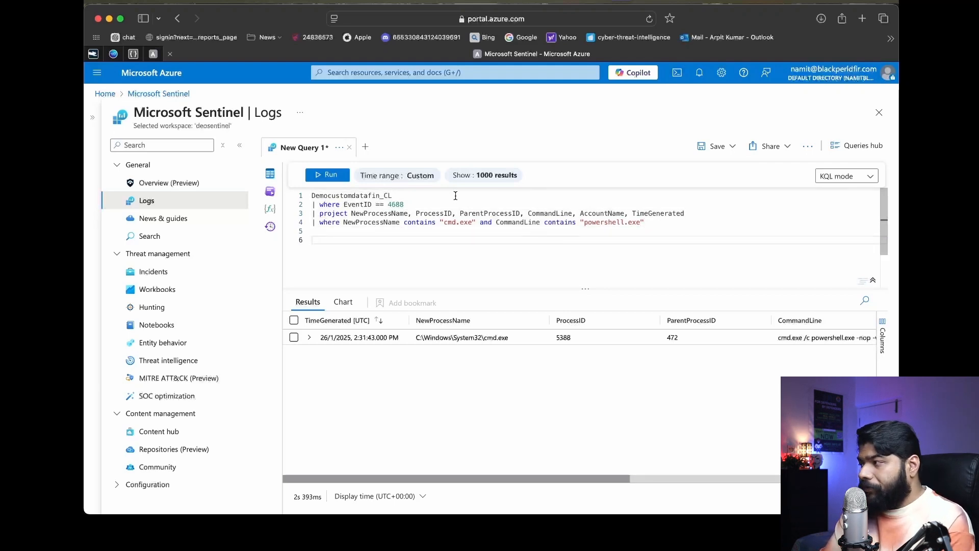
{"action": "type", "text": "Dem"}
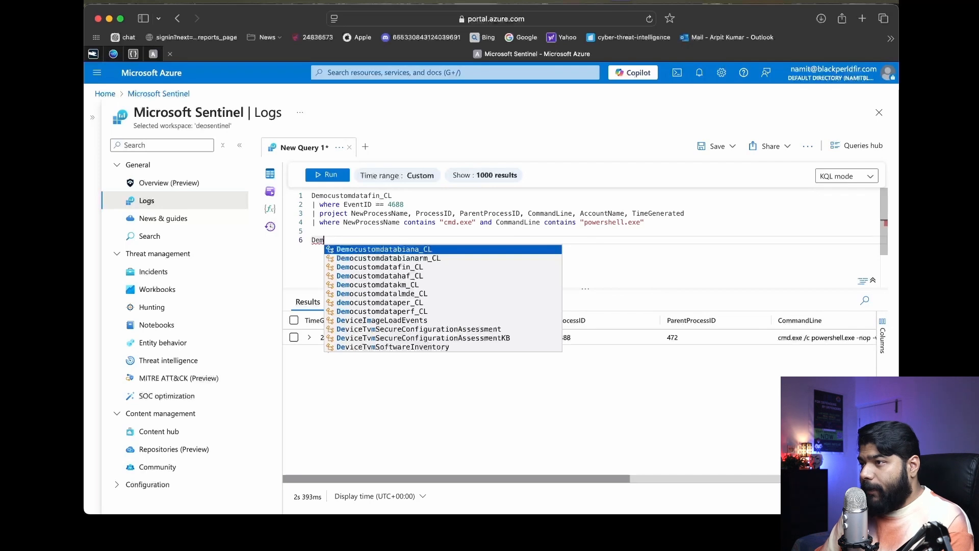
{"action": "key", "text": "Down"}
{"action": "key", "text": "Down"}
{"action": "key", "text": "Return"}
{"action": "key", "text": "Return"}
{"action": "type", "text": "|"}
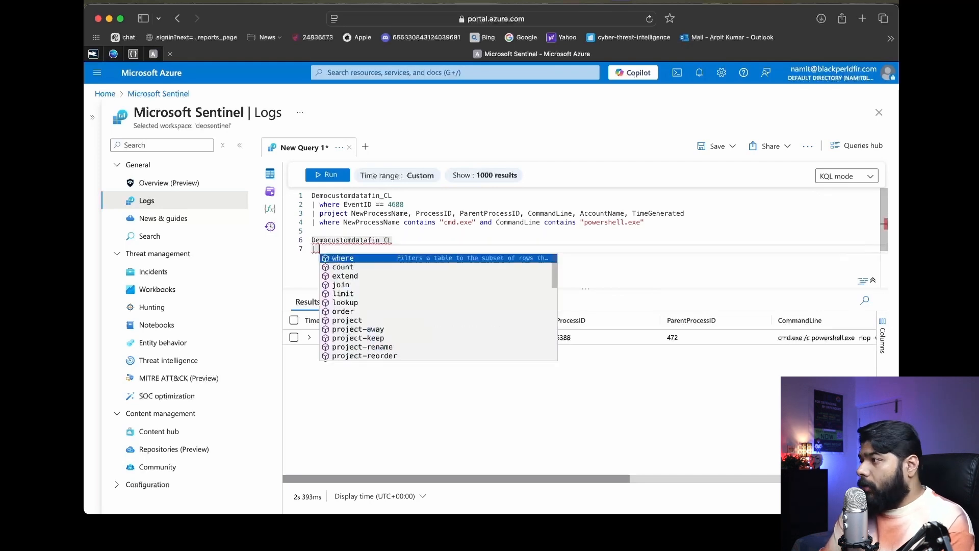
{"action": "key", "text": "Escape"}
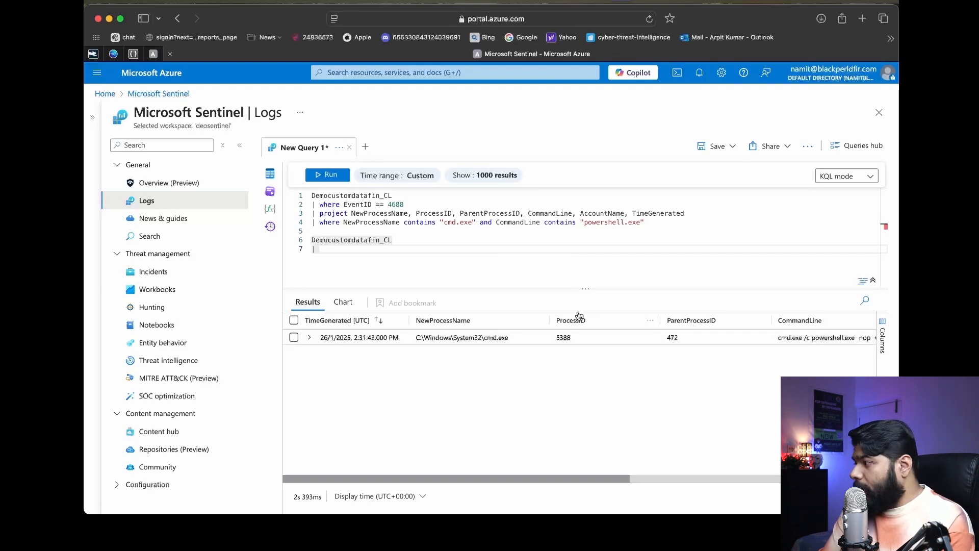
- Examine the cmd.exe event's process IDs, full CommandLine and AccountName in the results
{"action": "scroll", "coordinate": [733, 377], "scroll_direction": "right", "scroll_amount": 1}
{"action": "scroll", "coordinate": [733, 377], "scroll_direction": "right", "scroll_amount": 5}
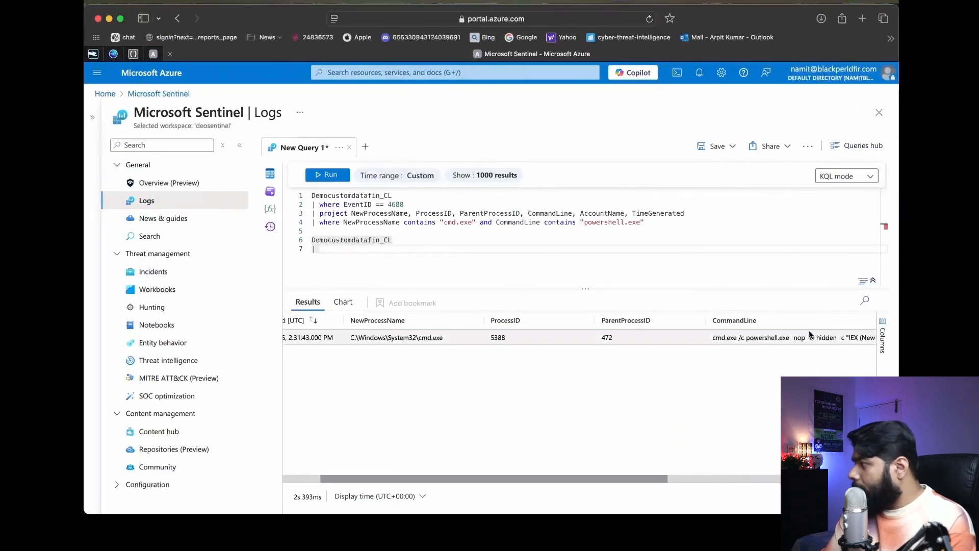
{"action": "scroll", "coordinate": [808, 329], "scroll_direction": "right", "scroll_amount": 10}
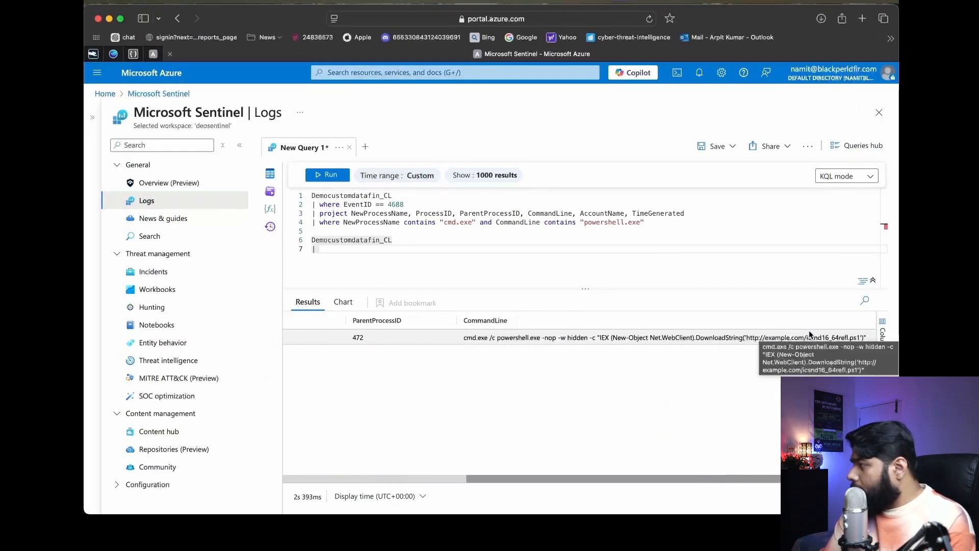
{"action": "scroll", "coordinate": [809, 331], "scroll_direction": "right", "scroll_amount": 3}
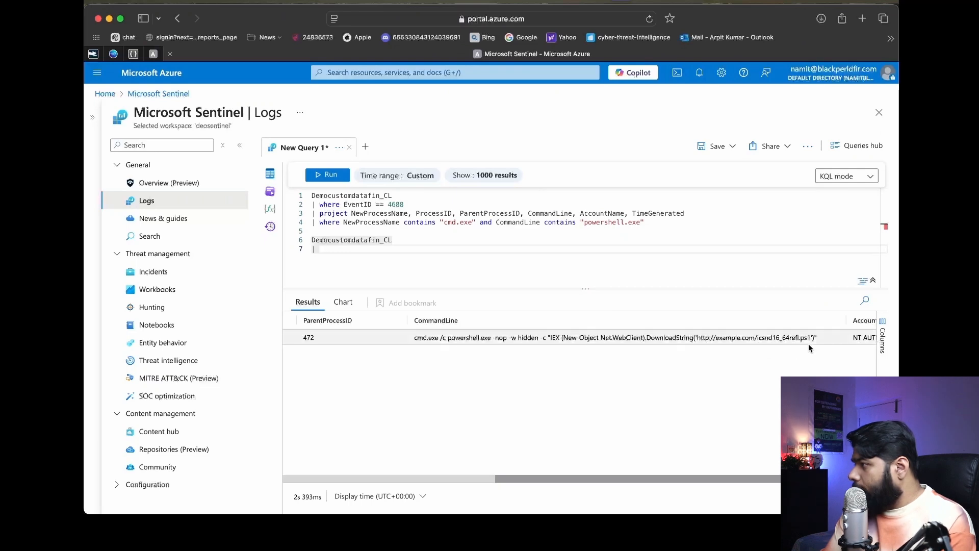
{"action": "scroll", "coordinate": [726, 362], "scroll_direction": "right", "scroll_amount": 3}
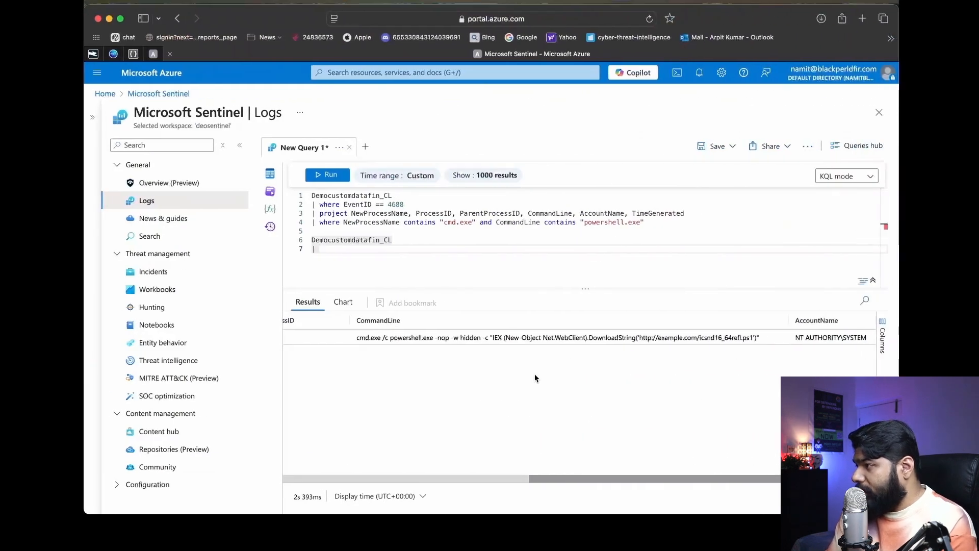
{"action": "scroll", "coordinate": [535, 377], "scroll_direction": "left", "scroll_amount": 2}
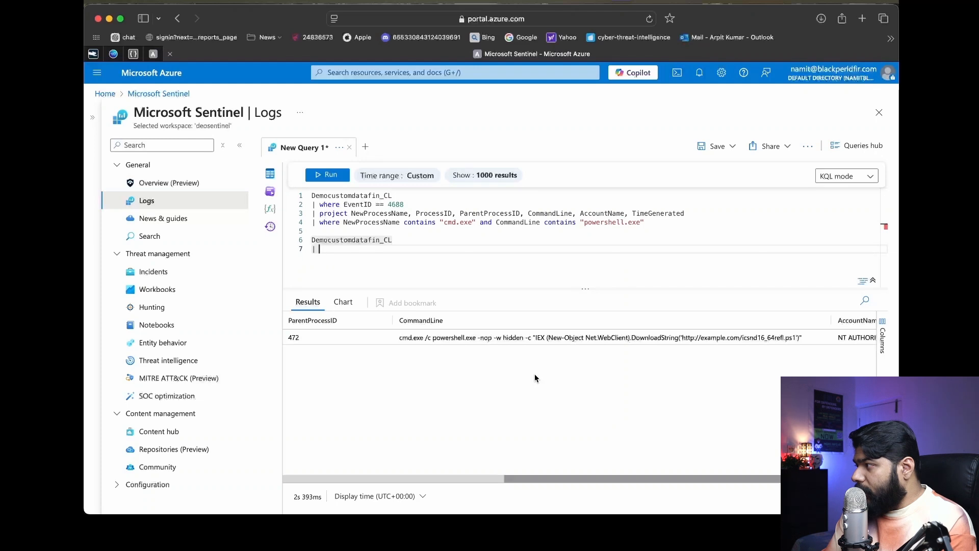
{"action": "scroll", "coordinate": [623, 362], "scroll_direction": "left", "scroll_amount": 2}
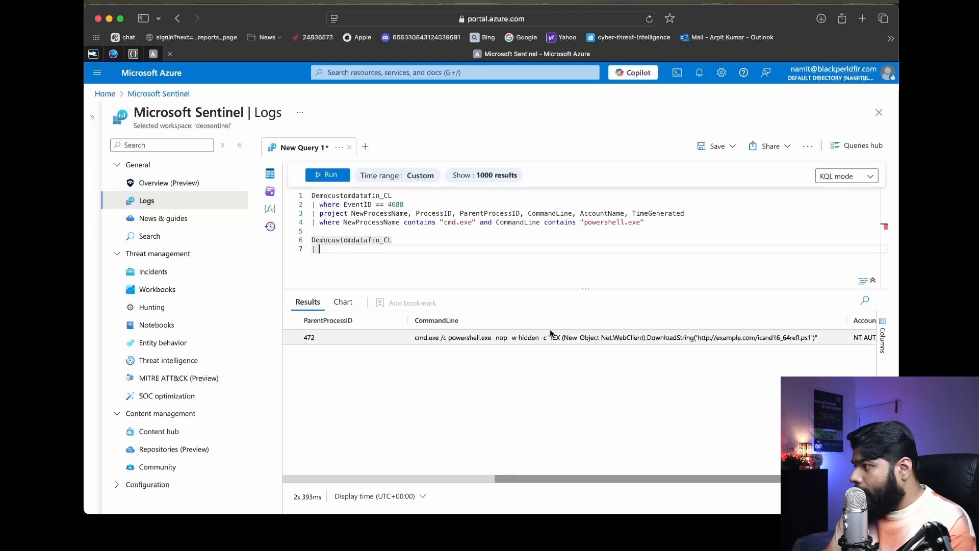
{"action": "scroll", "coordinate": [619, 341], "scroll_direction": "left", "scroll_amount": 2}
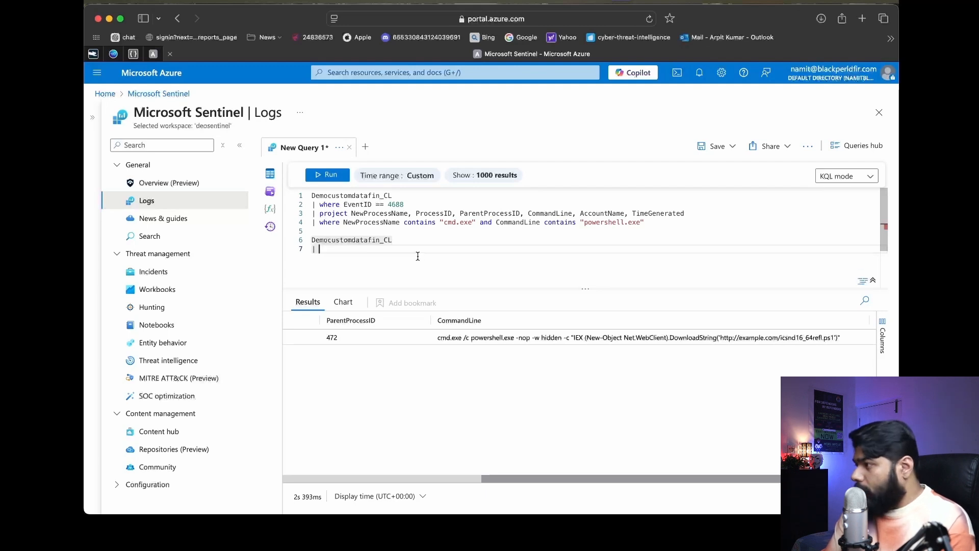
- Complete the second query's filter as where EventID == 4104 and run it
{"action": "type", "text": "where"}
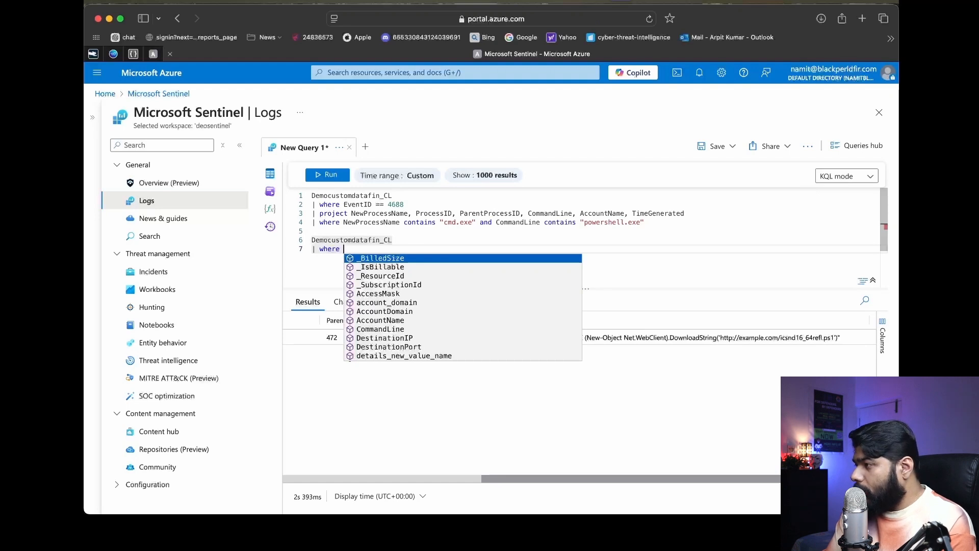
{"action": "type", "text": " EventID"}
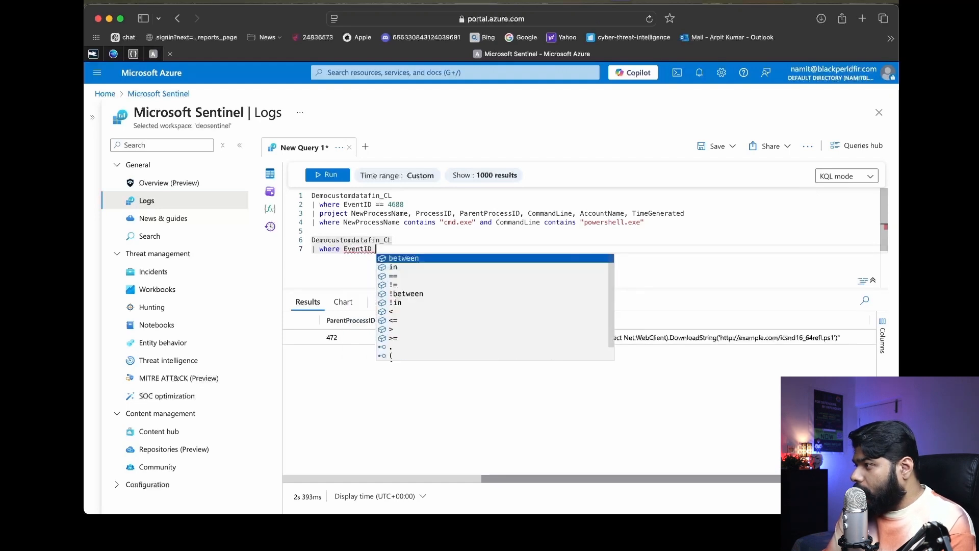
{"action": "key", "text": "Down"}
{"action": "key", "text": "Down"}
{"action": "key", "text": "Return"}
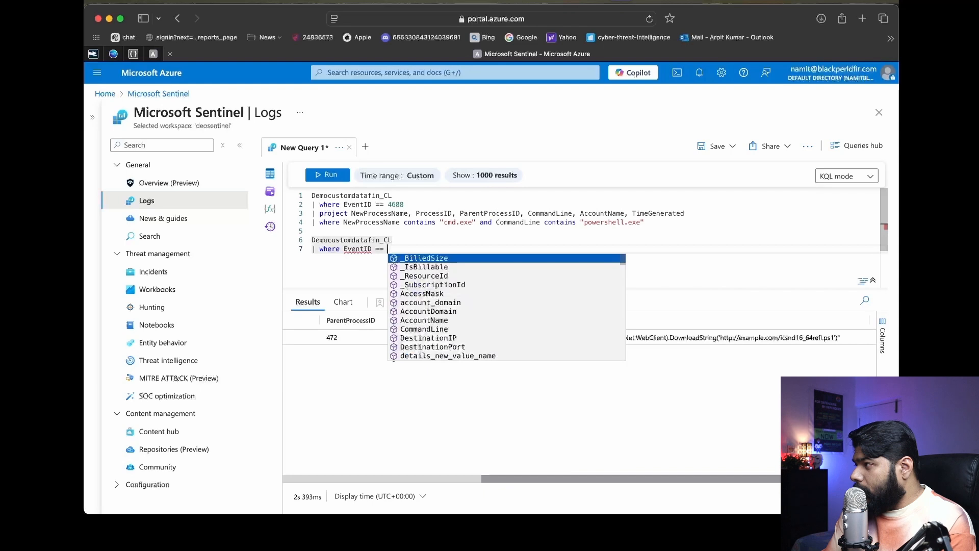
{"action": "type", "text": "4"}
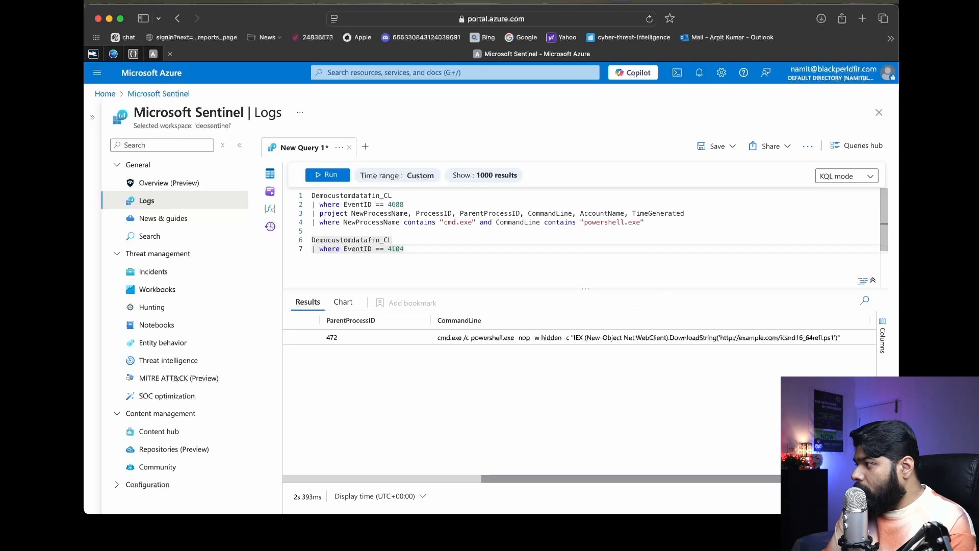
{"action": "type", "text": "104"}
{"action": "key", "text": "shift+Return"}
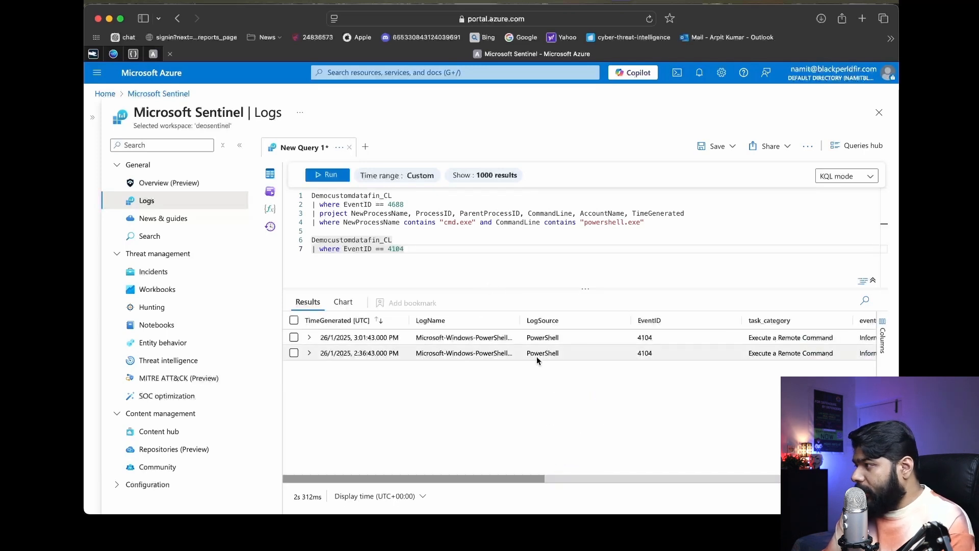
- Examine the log source, task category, severity, keywords and script_block columns of the returned PowerShell events
{"action": "scroll", "coordinate": [536, 356], "scroll_direction": "right", "scroll_amount": 2}
{"action": "scroll", "coordinate": [537, 356], "scroll_direction": "right", "scroll_amount": 5}
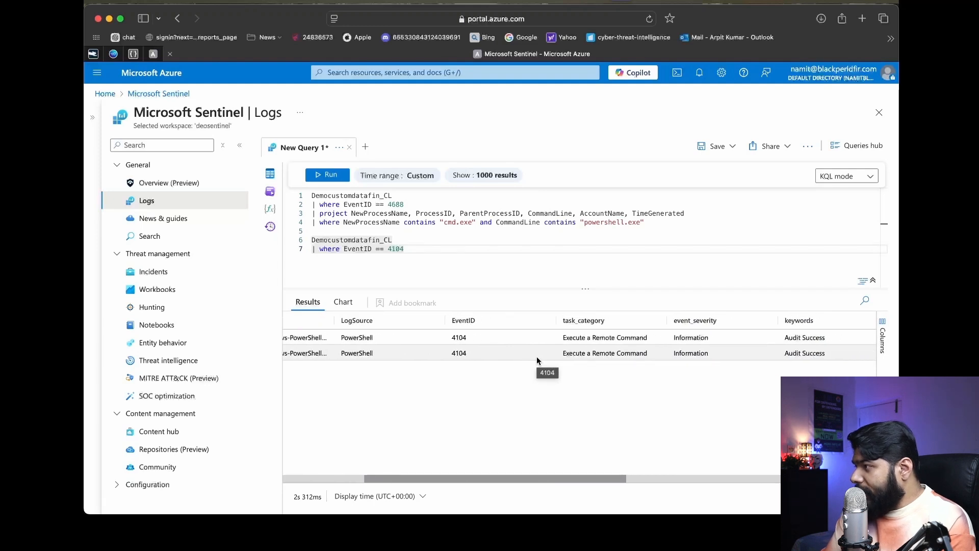
{"action": "scroll", "coordinate": [537, 359], "scroll_direction": "right", "scroll_amount": 2}
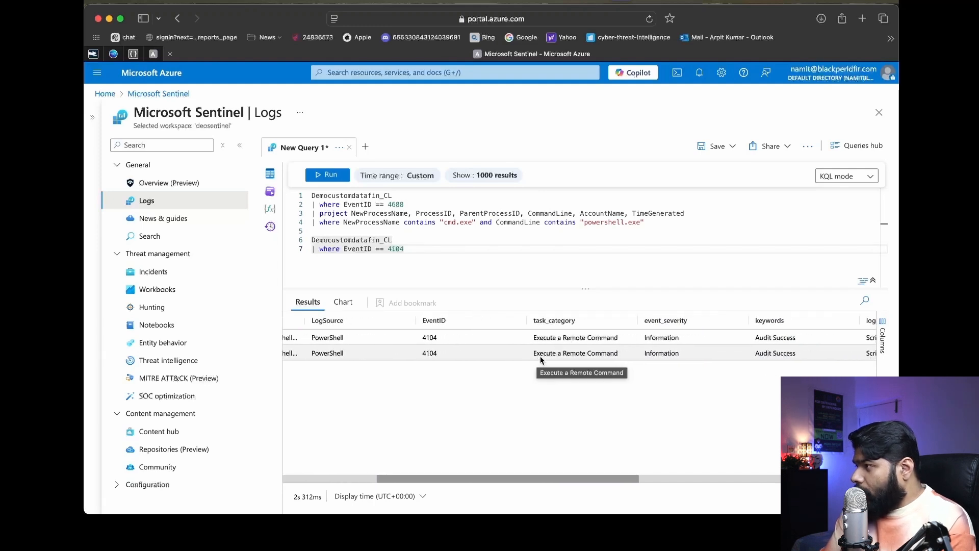
{"action": "scroll", "coordinate": [541, 417], "scroll_direction": "left", "scroll_amount": 5}
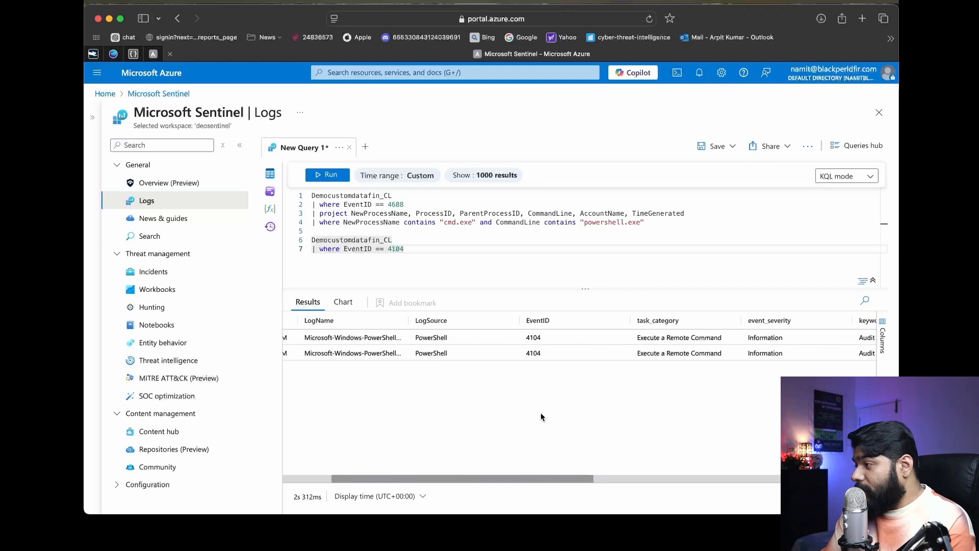
{"action": "scroll", "coordinate": [542, 417], "scroll_direction": "right", "scroll_amount": 2}
{"action": "scroll", "coordinate": [541, 417], "scroll_direction": "right", "scroll_amount": 1}
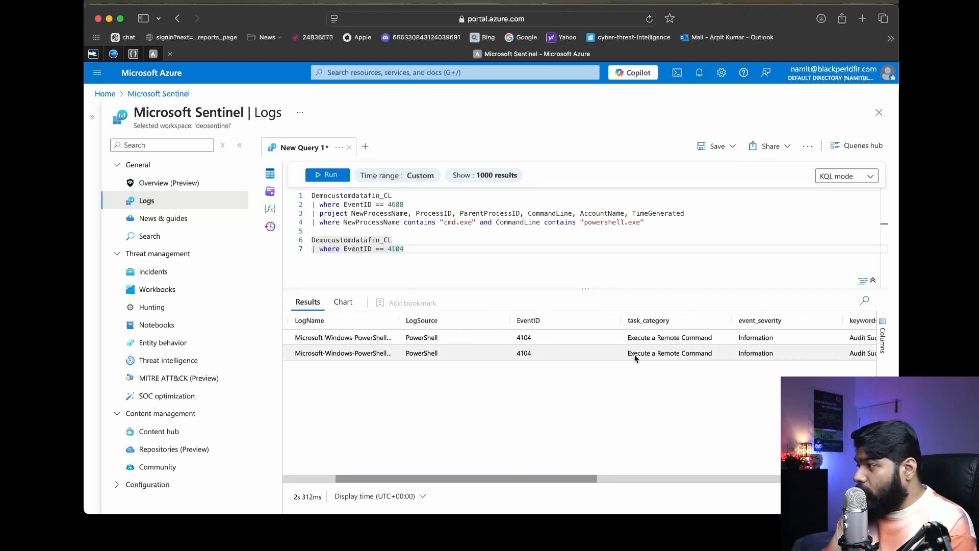
{"action": "scroll", "coordinate": [693, 338], "scroll_direction": "right", "scroll_amount": 10}
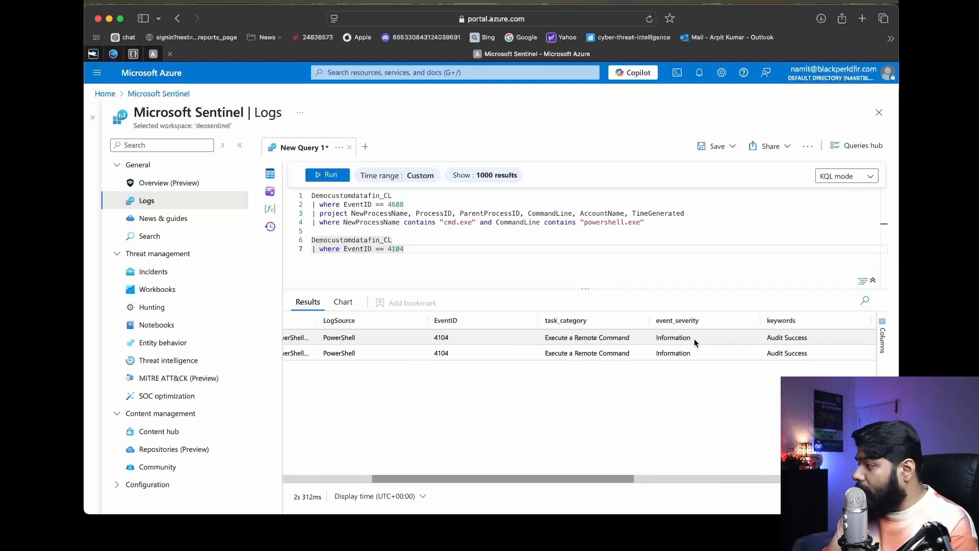
{"action": "scroll", "coordinate": [693, 338], "scroll_direction": "right", "scroll_amount": 2}
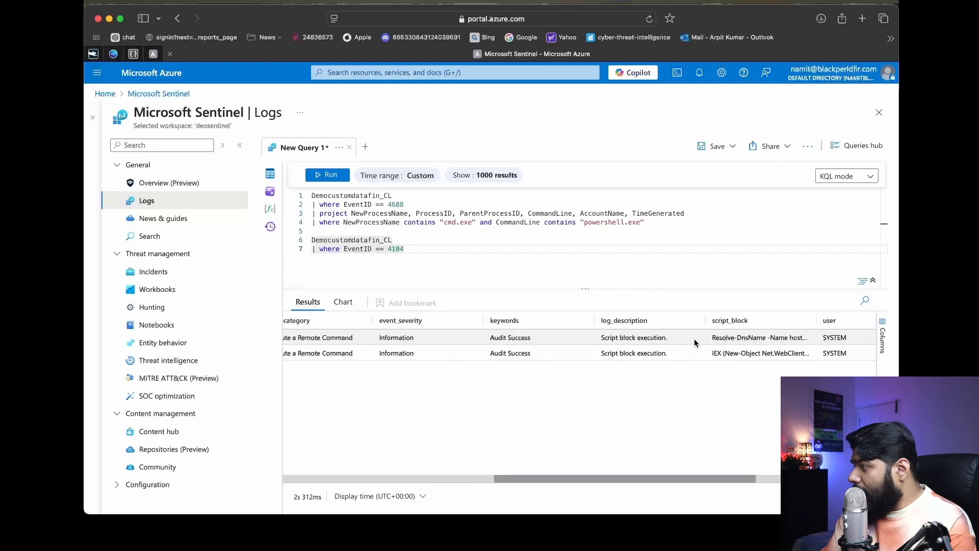
- Widen the host_application column to show more of the PowerShell commands
{"action": "scroll", "coordinate": [672, 347], "scroll_direction": "right", "scroll_amount": 6}
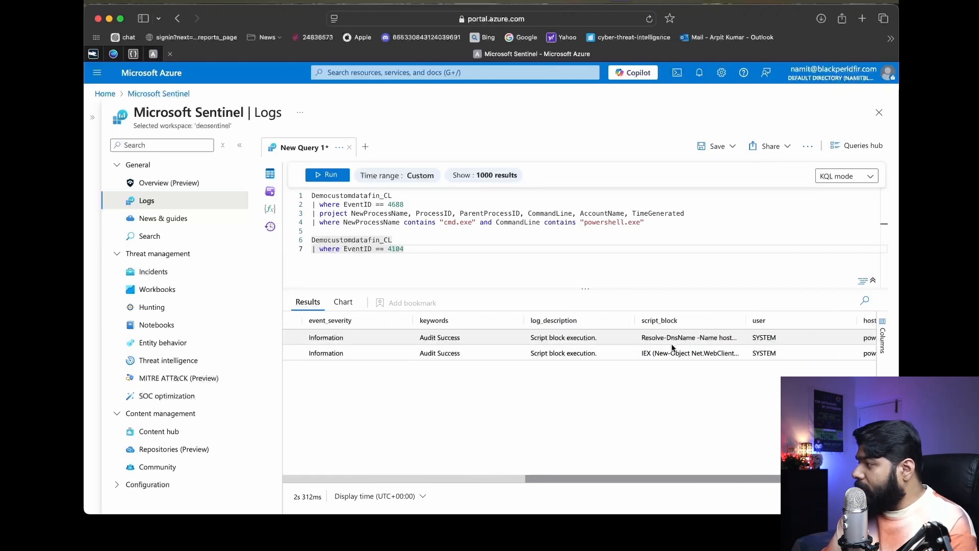
{"action": "scroll", "coordinate": [625, 365], "scroll_direction": "right", "scroll_amount": 3}
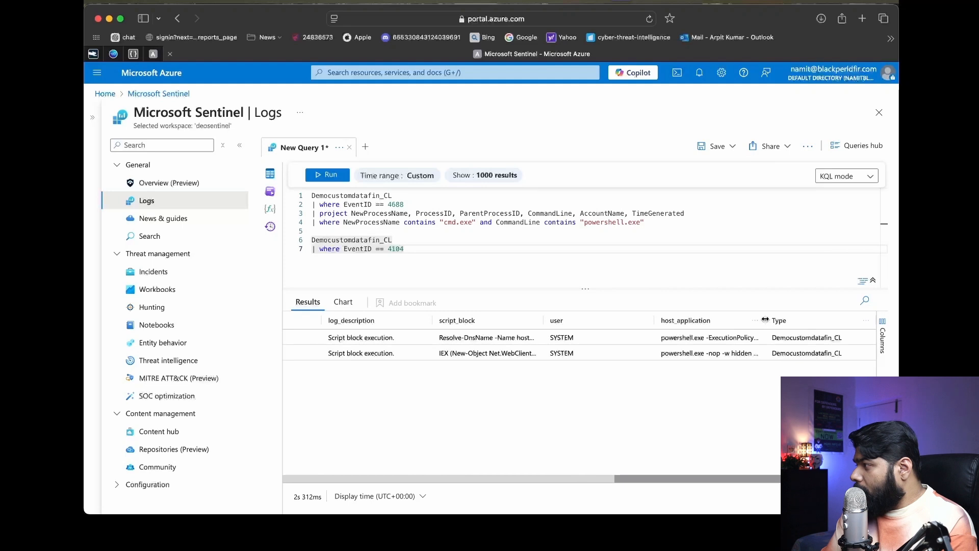
{"action": "left_click_drag", "start_coordinate": [764, 320], "coordinate": [851, 324]}
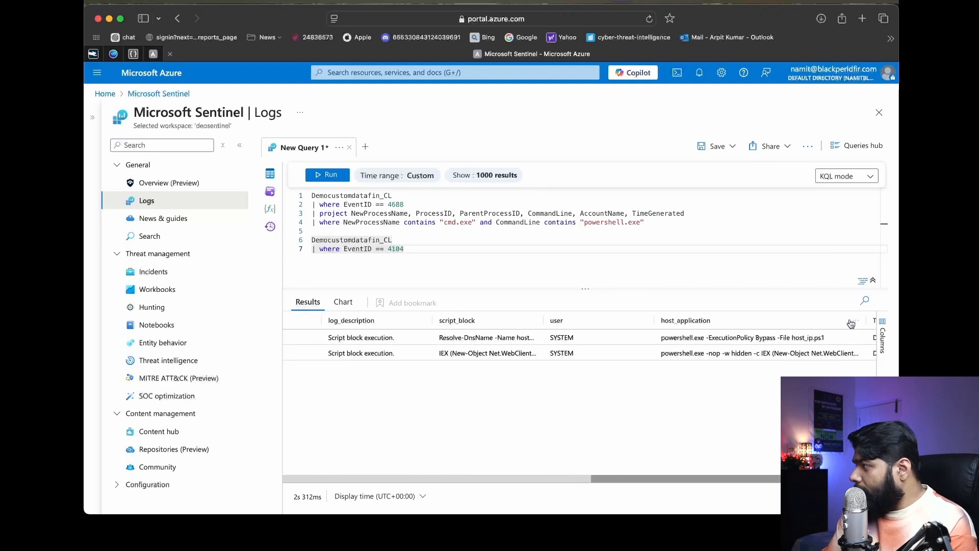
- Widen the host_application column further so the complete hidden PowerShell download command fits
{"action": "scroll", "coordinate": [749, 383], "scroll_direction": "right", "scroll_amount": 3}
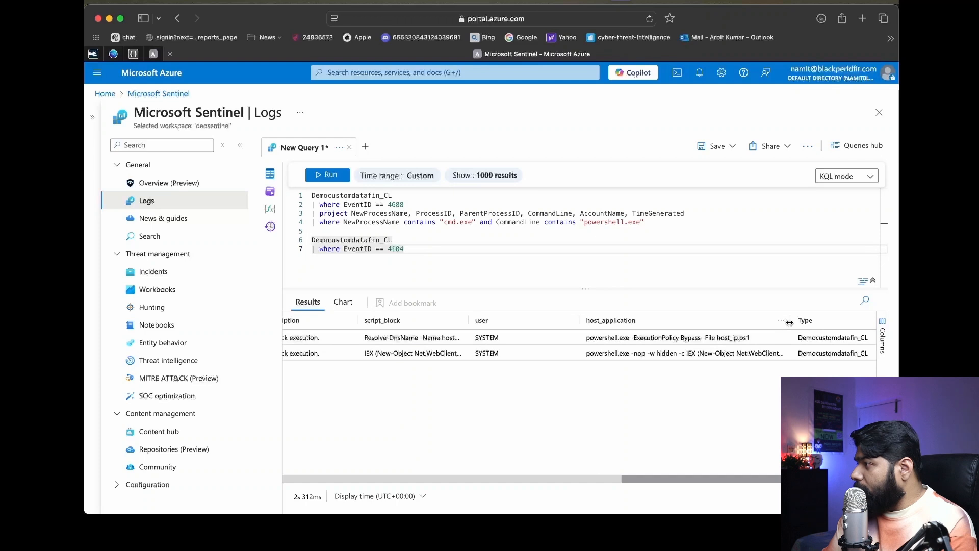
{"action": "left_click_drag", "start_coordinate": [791, 322], "coordinate": [816, 322]}
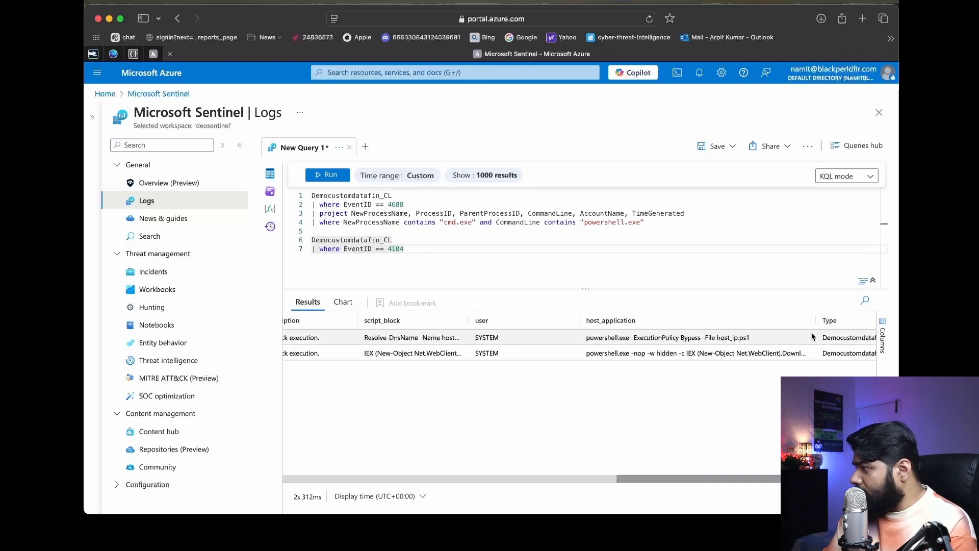
{"action": "scroll", "coordinate": [790, 359], "scroll_direction": "right", "scroll_amount": 2}
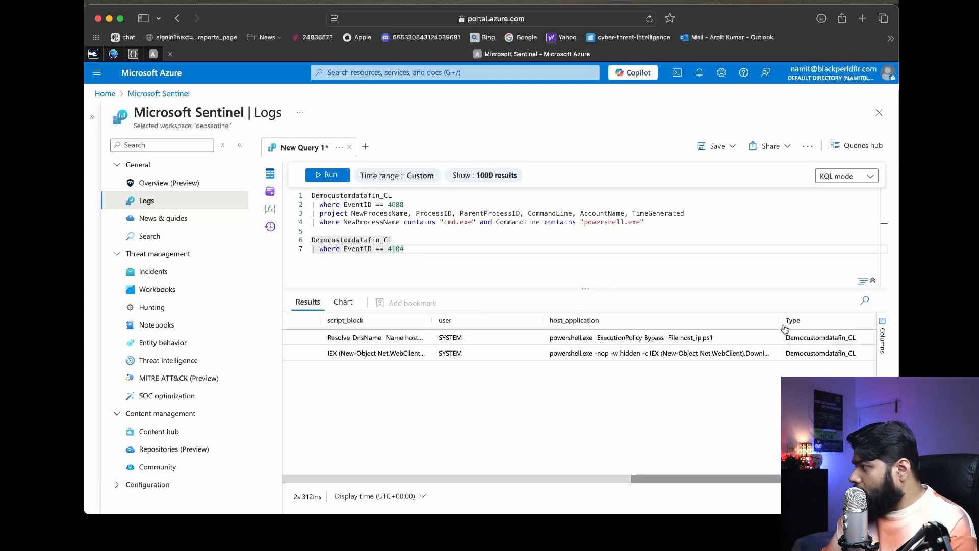
{"action": "left_click_drag", "start_coordinate": [781, 327], "coordinate": [826, 323]}
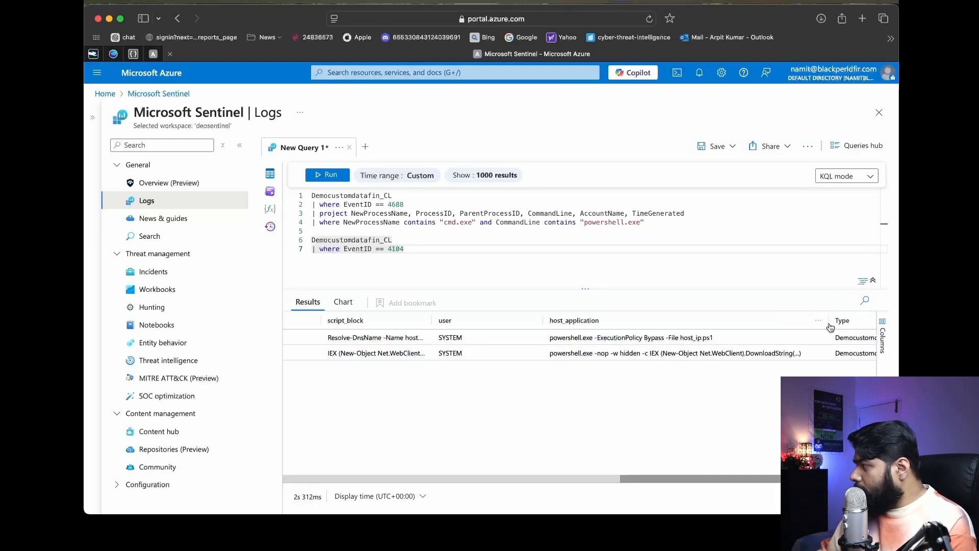
{"action": "scroll", "coordinate": [814, 351], "scroll_direction": "right", "scroll_amount": 1}
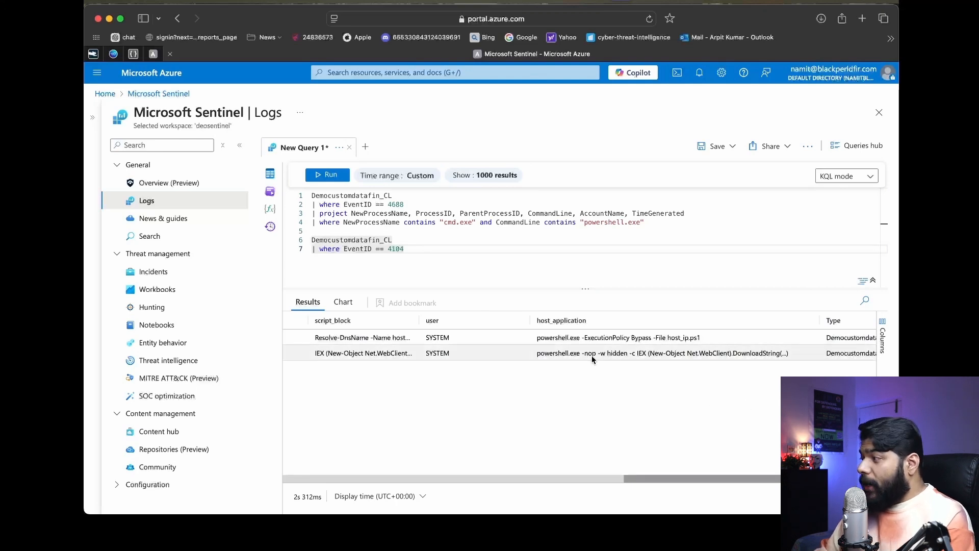
- Highlight the powershell.exe -nop -w hidden command in host_application and compare it with the first query's cmd.exe and powershell.exe filter
{"action": "scroll", "coordinate": [594, 357], "scroll_direction": "left", "scroll_amount": 3}
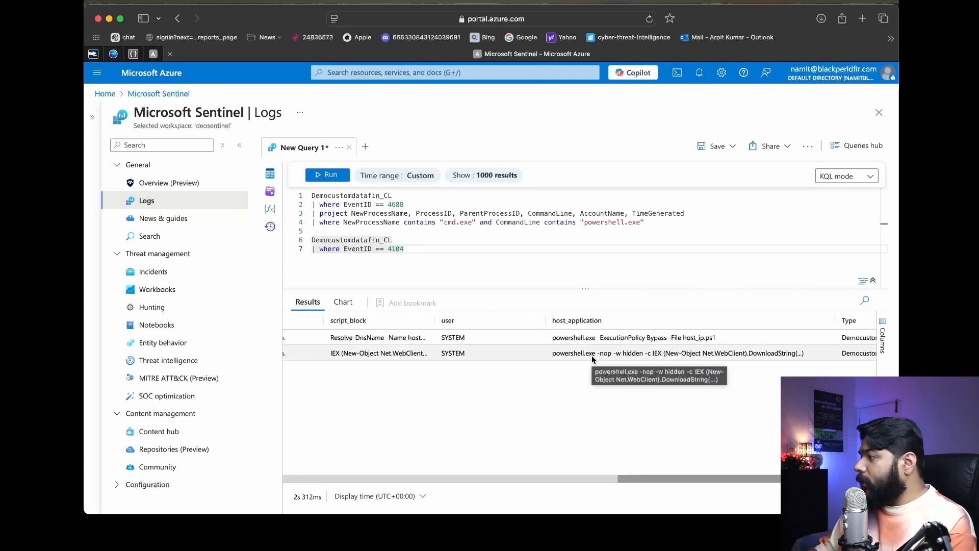
{"action": "left_click", "coordinate": [805, 354]}
{"action": "left_click_drag", "start_coordinate": [744, 353], "coordinate": [554, 355]}
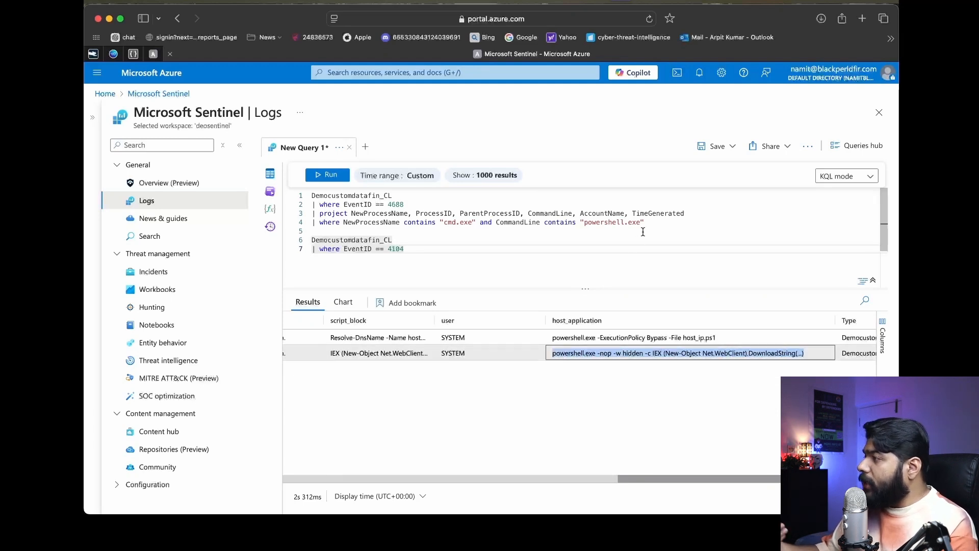
{"action": "left_click", "coordinate": [651, 228]}
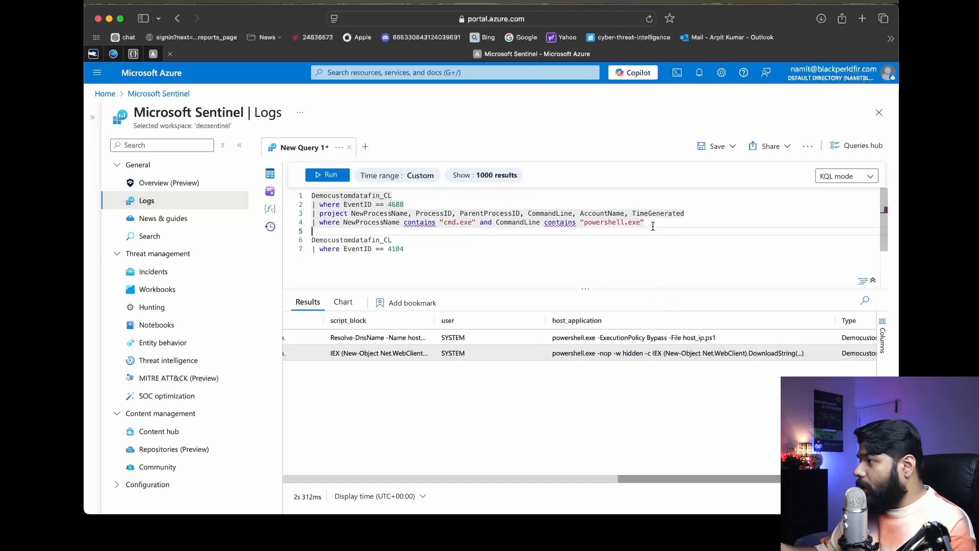
- Review the 4104 events' columns from host_application back through script_block, severity and task category to LogSource and EventID
{"action": "scroll", "coordinate": [687, 365], "scroll_direction": "right", "scroll_amount": 3}
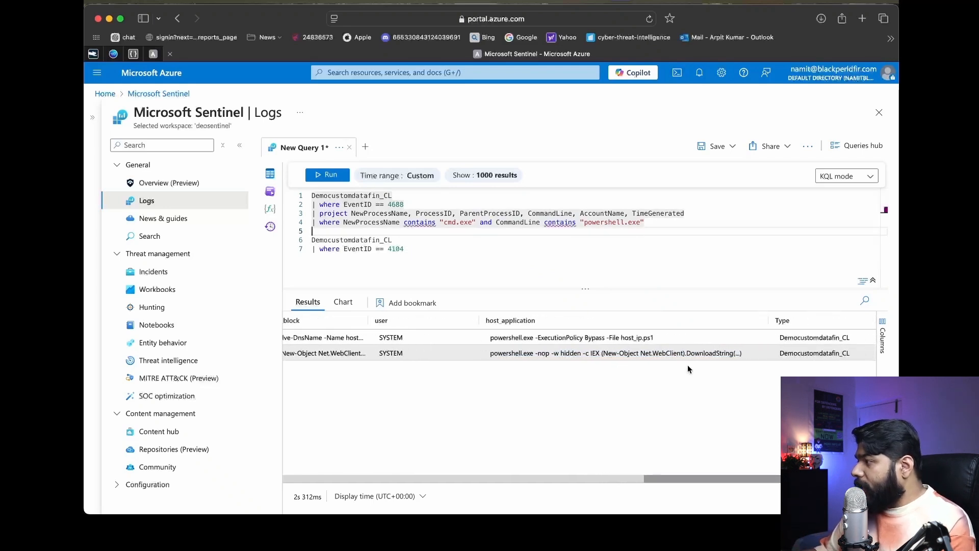
{"action": "scroll", "coordinate": [687, 365], "scroll_direction": "left", "scroll_amount": 5}
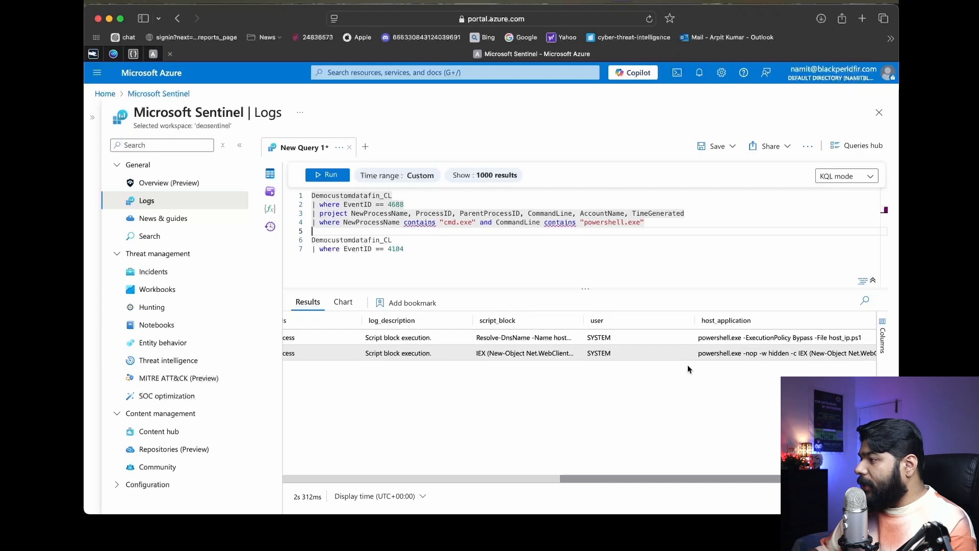
{"action": "scroll", "coordinate": [688, 365], "scroll_direction": "left", "scroll_amount": 4}
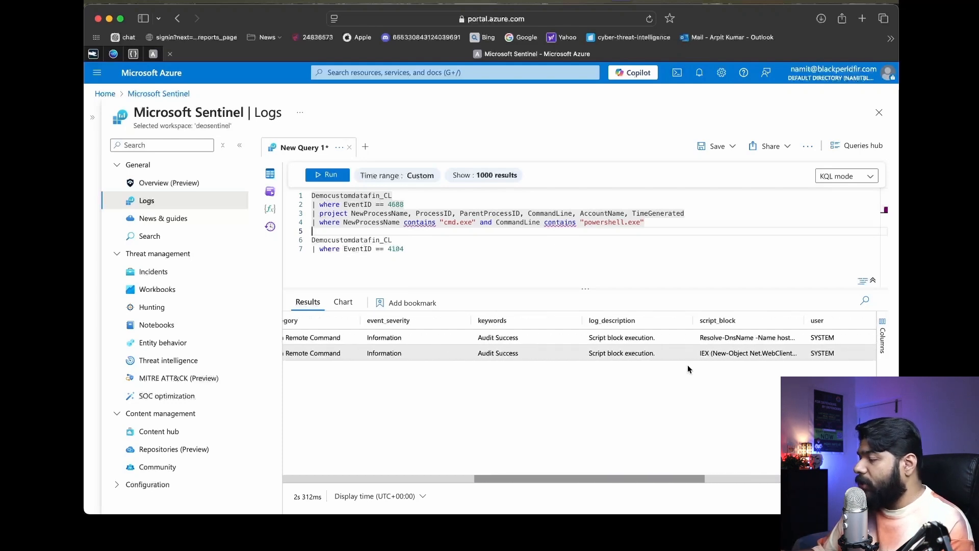
{"action": "scroll", "coordinate": [687, 365], "scroll_direction": "left", "scroll_amount": 2}
{"action": "scroll", "coordinate": [653, 357], "scroll_direction": "left", "scroll_amount": 2}
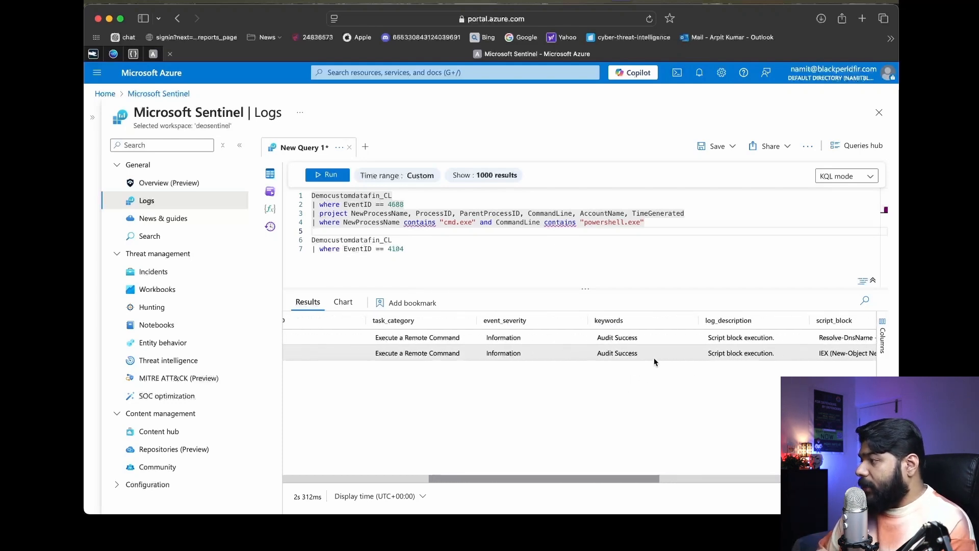
{"action": "scroll", "coordinate": [653, 357], "scroll_direction": "left", "scroll_amount": 4}
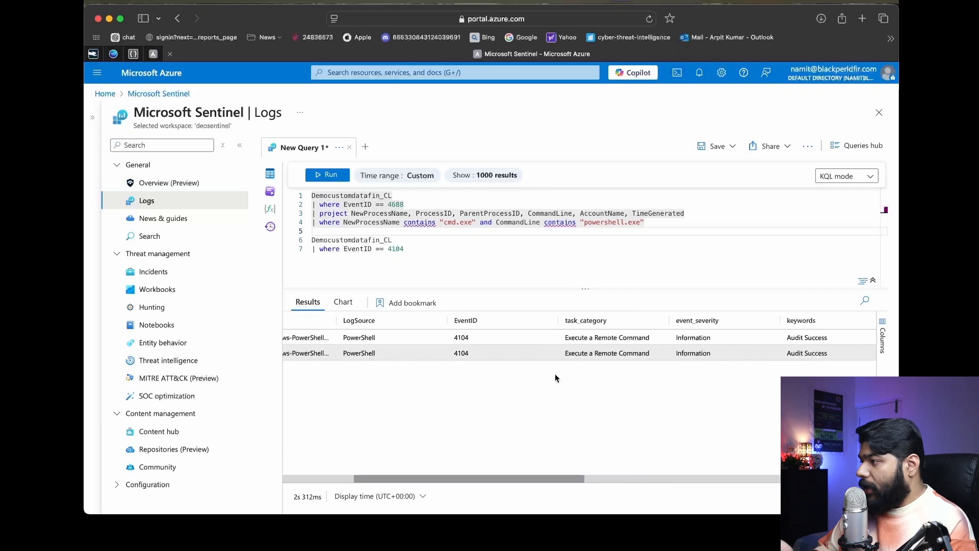
{"action": "scroll", "coordinate": [585, 418], "scroll_direction": "left", "scroll_amount": 5}
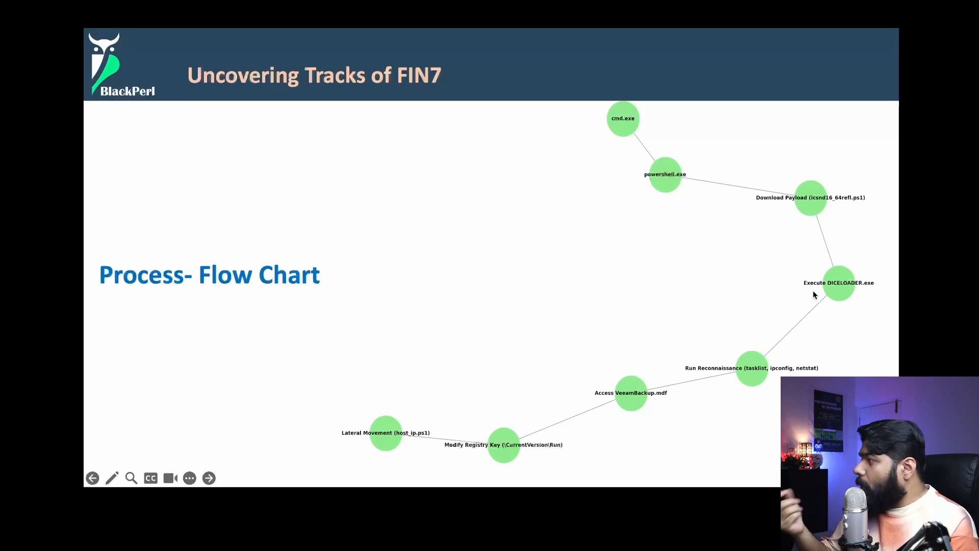
{"action": "key", "text": "ctrl+Right"}
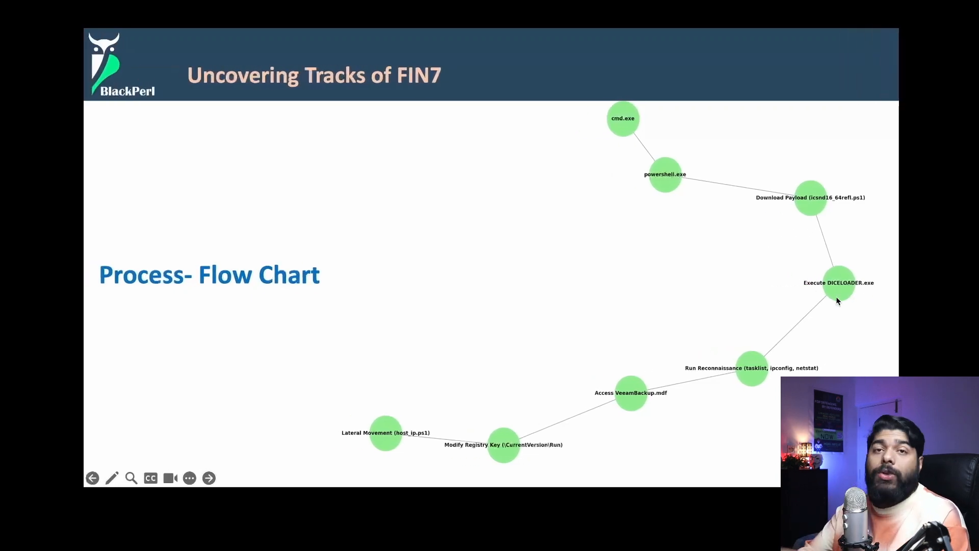
{"action": "key", "text": "ctrl+Right"}
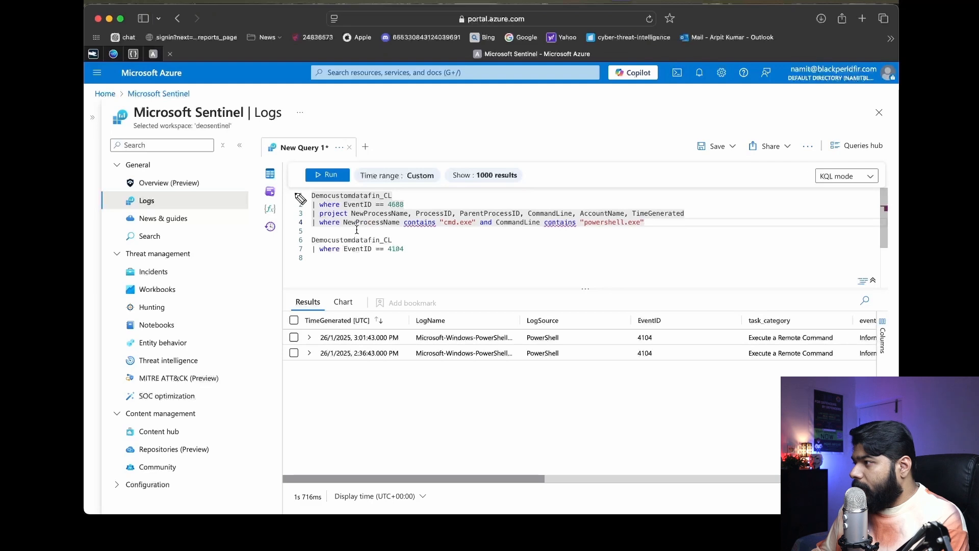
{"action": "mouse_move", "coordinate": [294, 189]}
{"action": "left_mouse_down"}
{"action": "mouse_move", "coordinate": [290, 227]}
{"action": "mouse_move", "coordinate": [306, 231]}
{"action": "mouse_move", "coordinate": [293, 247]}
{"action": "mouse_move", "coordinate": [301, 252]}
{"action": "left_mouse_up"}
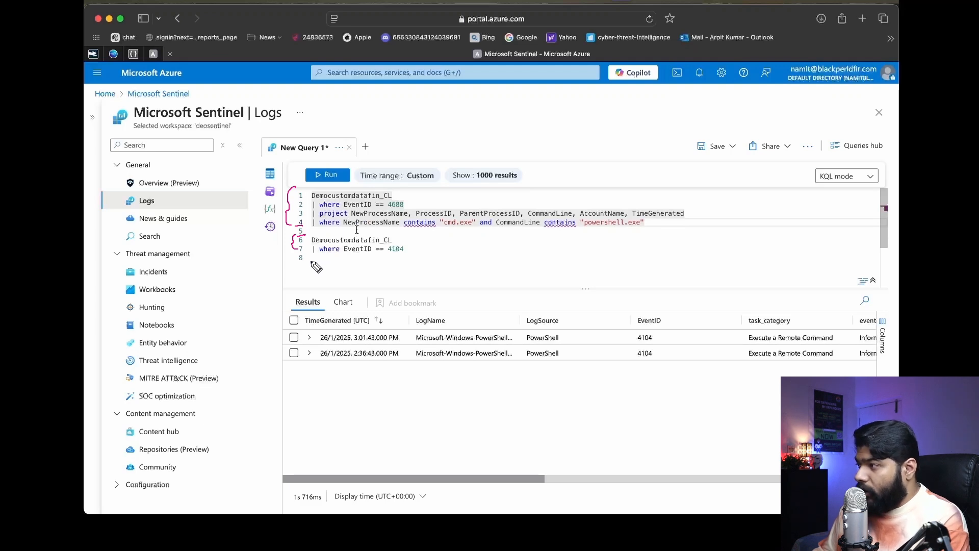
{"action": "mouse_move", "coordinate": [282, 260]}
{"action": "left_mouse_down"}
{"action": "mouse_move", "coordinate": [293, 257]}
{"action": "mouse_move", "coordinate": [303, 279]}
{"action": "left_mouse_up"}
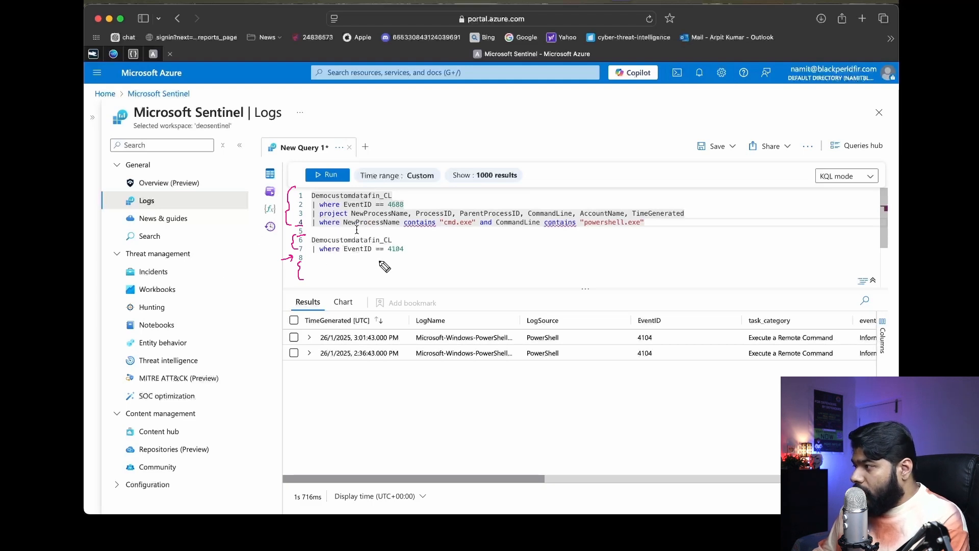
{"action": "mouse_move", "coordinate": [320, 256]}
{"action": "left_mouse_down"}
{"action": "mouse_move", "coordinate": [400, 256]}
{"action": "mouse_move", "coordinate": [338, 236]}
{"action": "mouse_move", "coordinate": [321, 255]}
{"action": "left_mouse_up"}
{"action": "left_click_drag", "start_coordinate": [357, 129], "coordinate": [340, 166]}
{"action": "left_click_drag", "start_coordinate": [336, 158], "coordinate": [347, 159]}
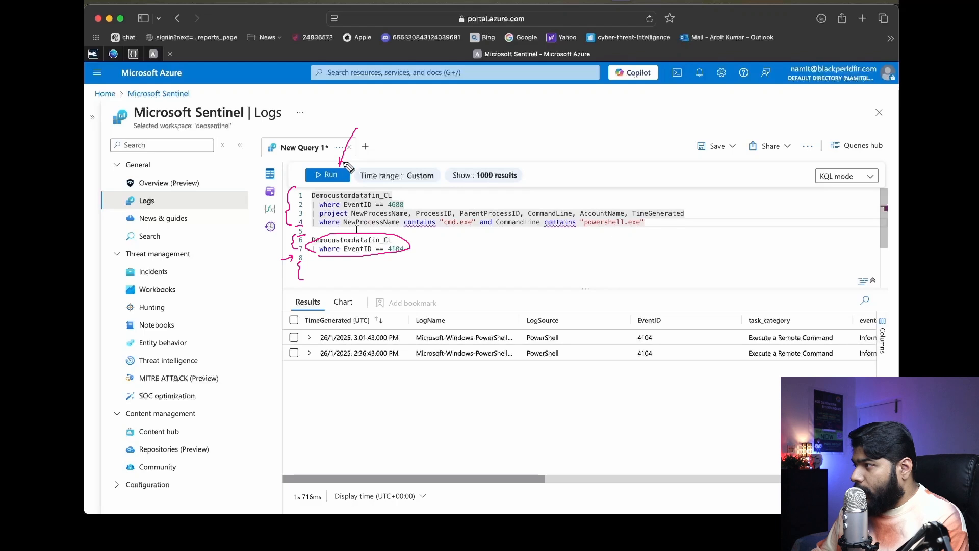
{"action": "left_click_drag", "start_coordinate": [386, 198], "coordinate": [386, 209]}
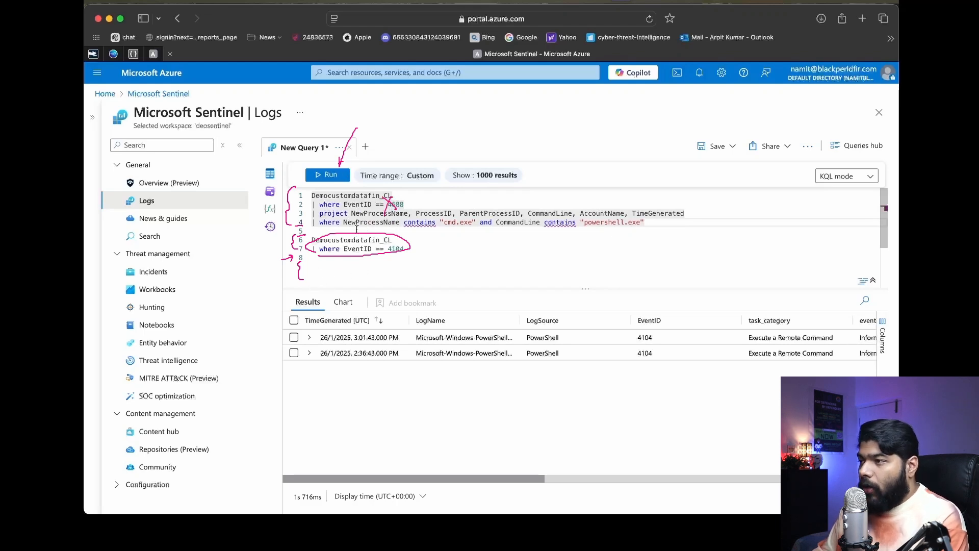
{"action": "key", "text": "Escape"}
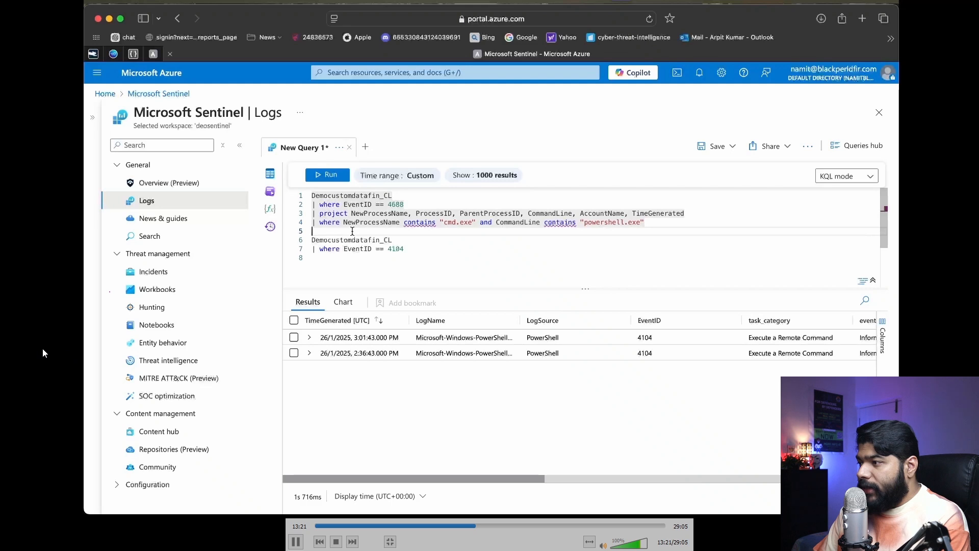
{"action": "key", "text": "space"}
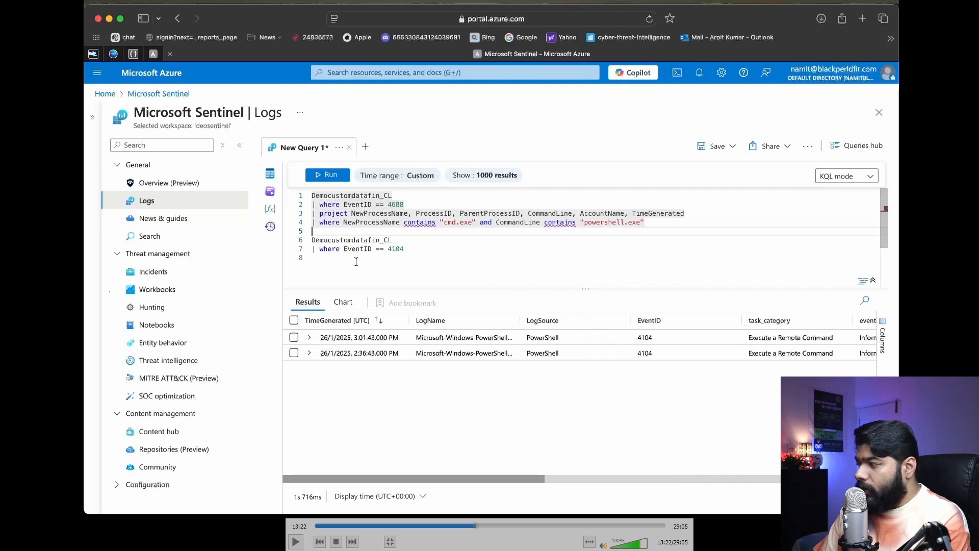
{"action": "left_click", "coordinate": [603, 545]}
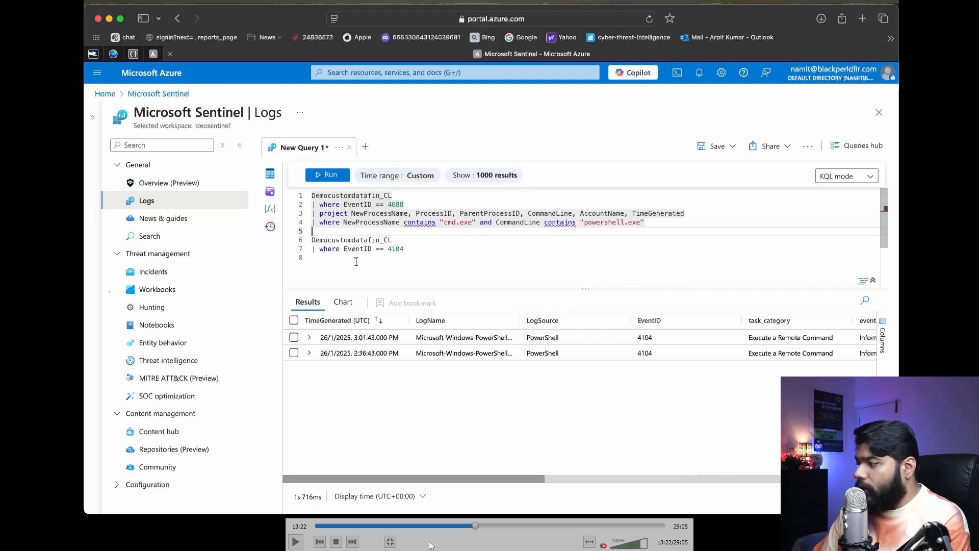
{"action": "left_click", "coordinate": [295, 542]}
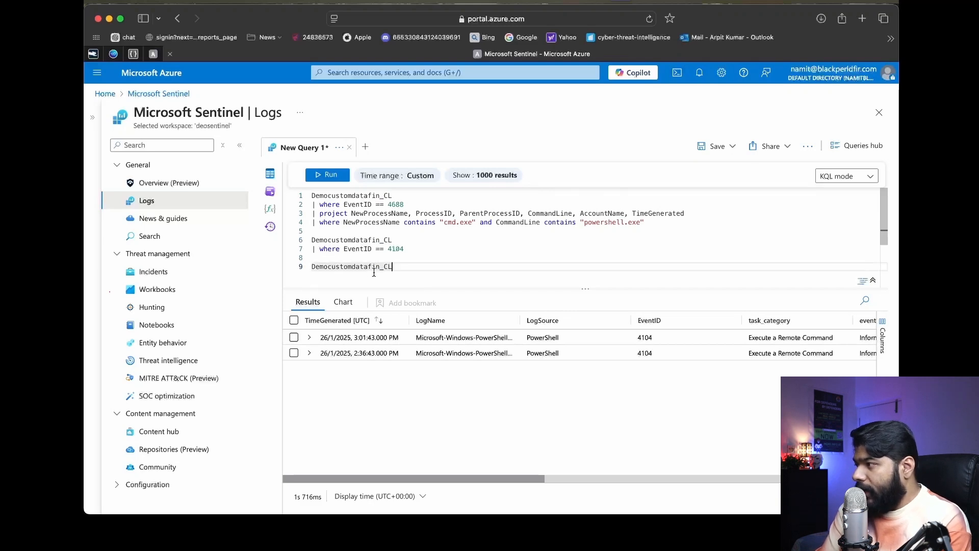
- Add the filter where EventID == 4688 under the third Democustomdatafin_CL table reference
{"action": "key", "text": "Return"}
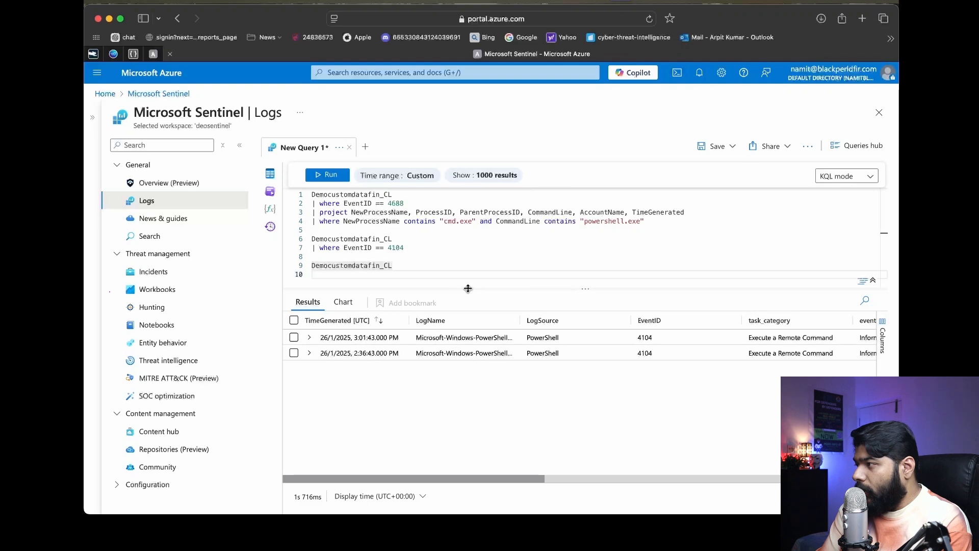
{"action": "type", "text": "|"}
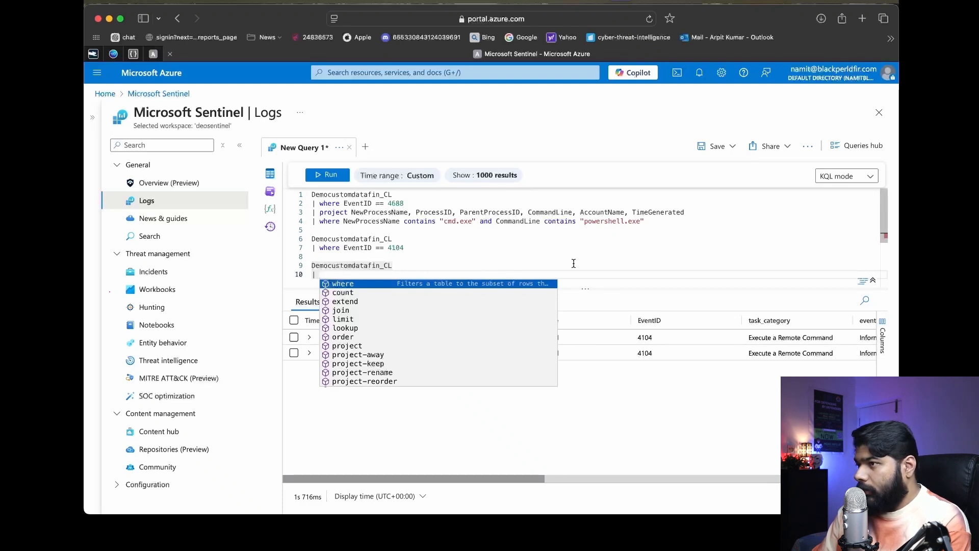
{"action": "type", "text": "where"}
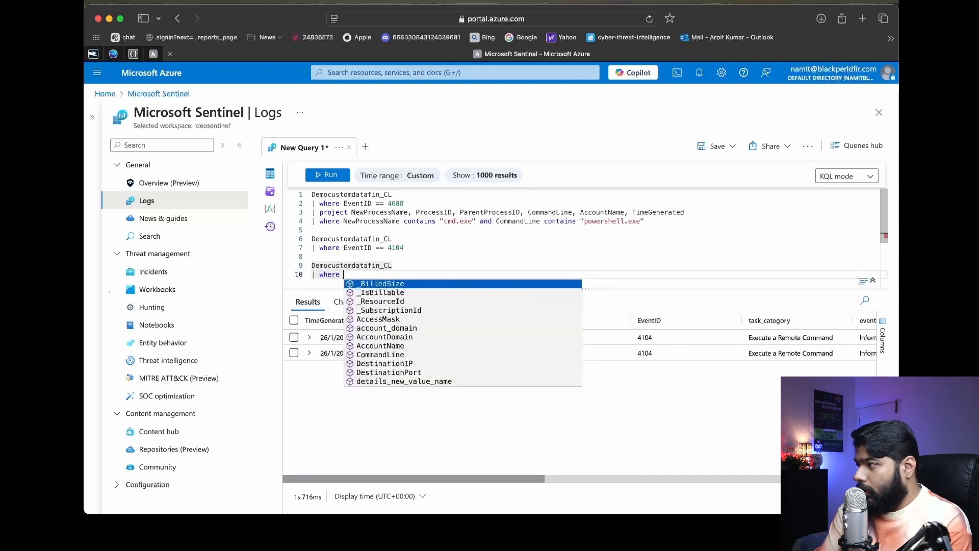
{"action": "type", "text": " event"}
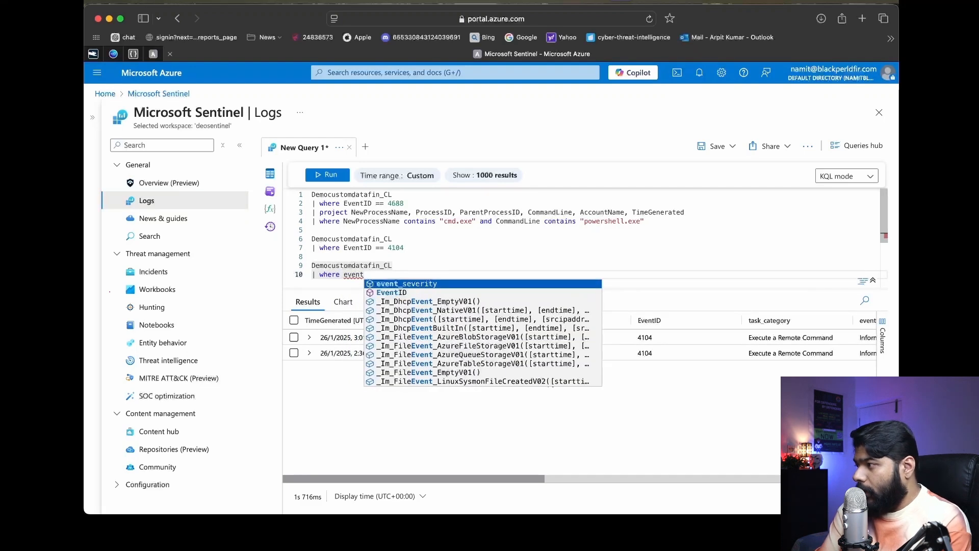
{"action": "key", "text": "Down"}
{"action": "key", "text": "Tab"}
{"action": "type", "text": "== "}
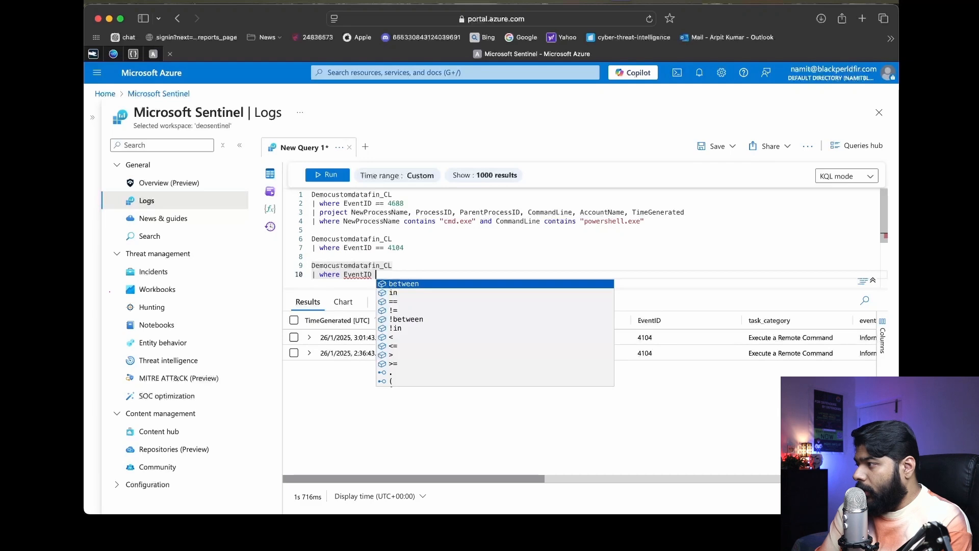
{"action": "type", "text": "4688"}
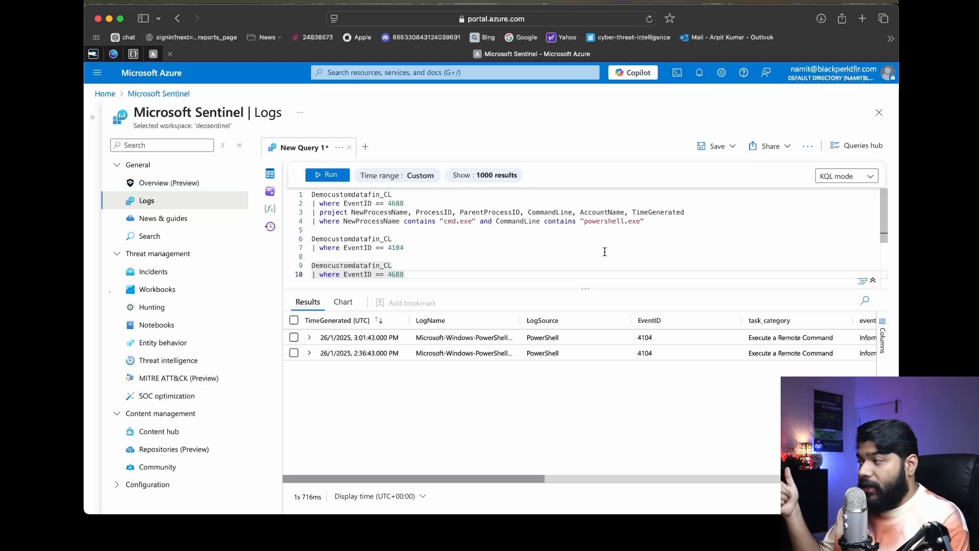
- Filter the third query to NewProcessName contains "DICELOADER.exe" and run it
{"action": "key", "text": "Return"}
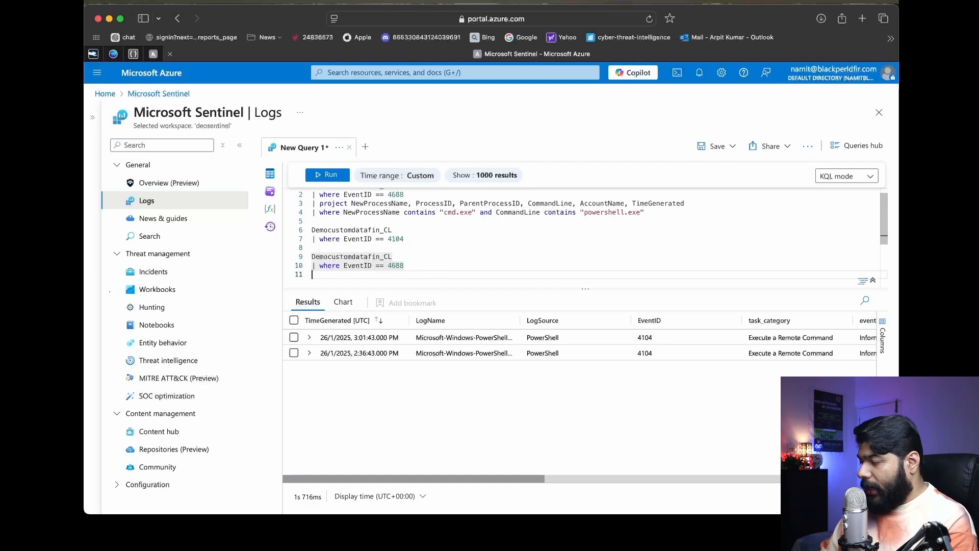
{"action": "type", "text": "| "}
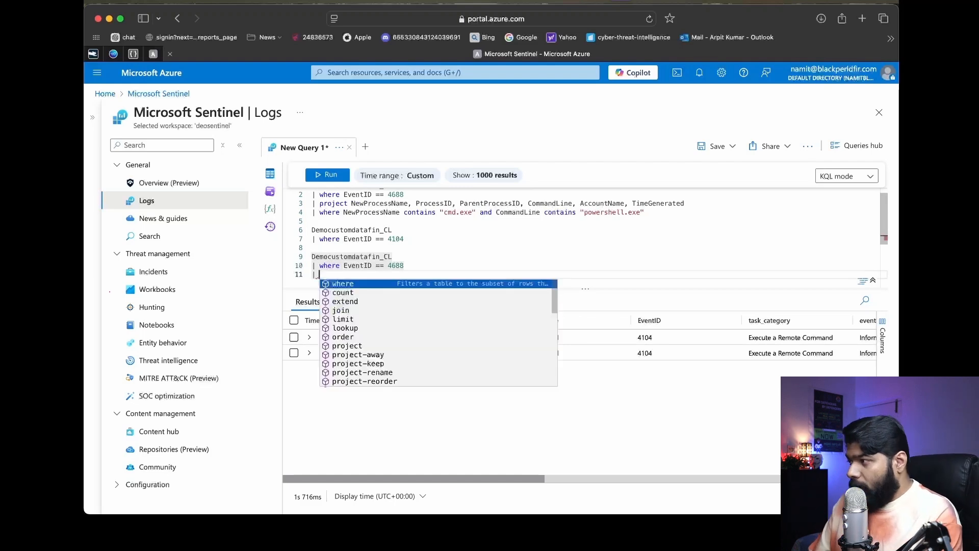
{"action": "type", "text": "wher"}
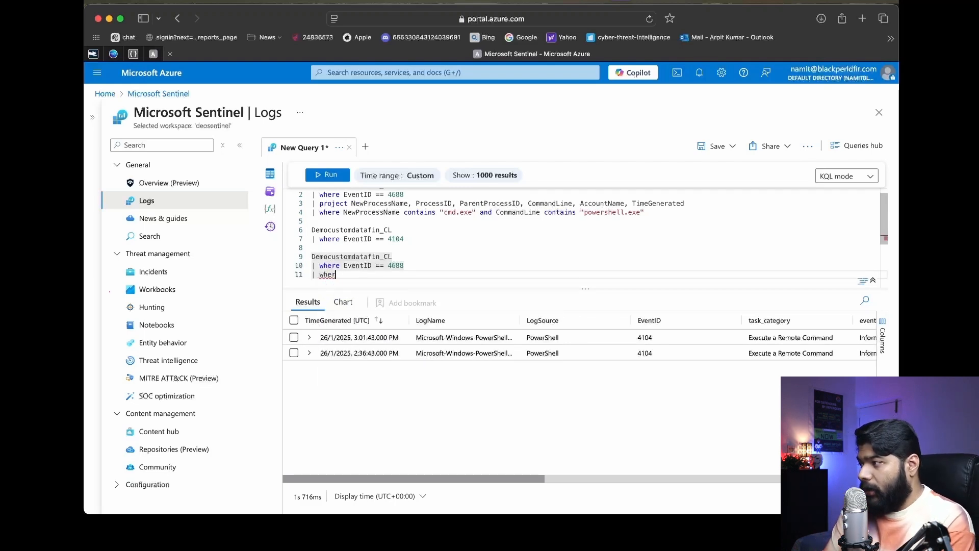
{"action": "type", "text": "e new"}
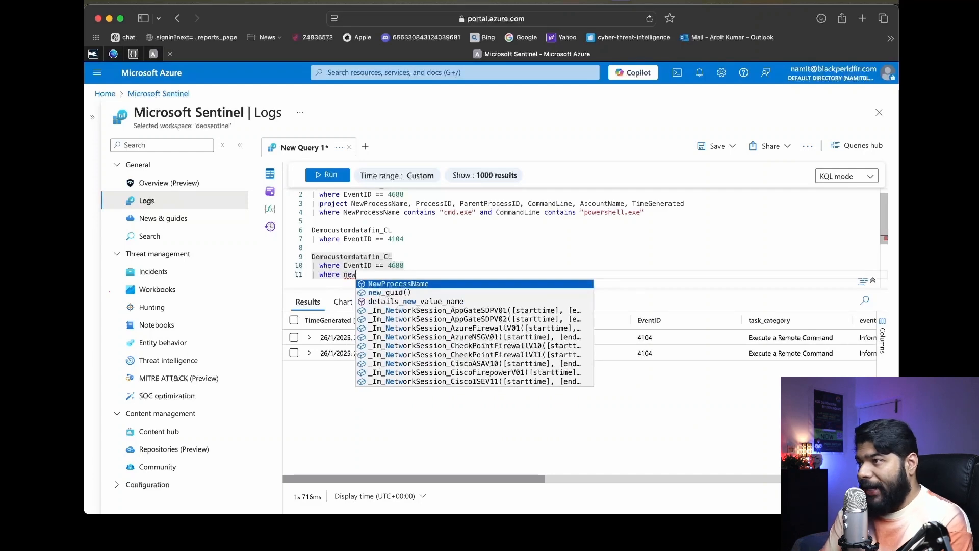
{"action": "key", "text": "Tab"}
{"action": "key", "text": "Tab"}
{"action": "type", "text": "\""}
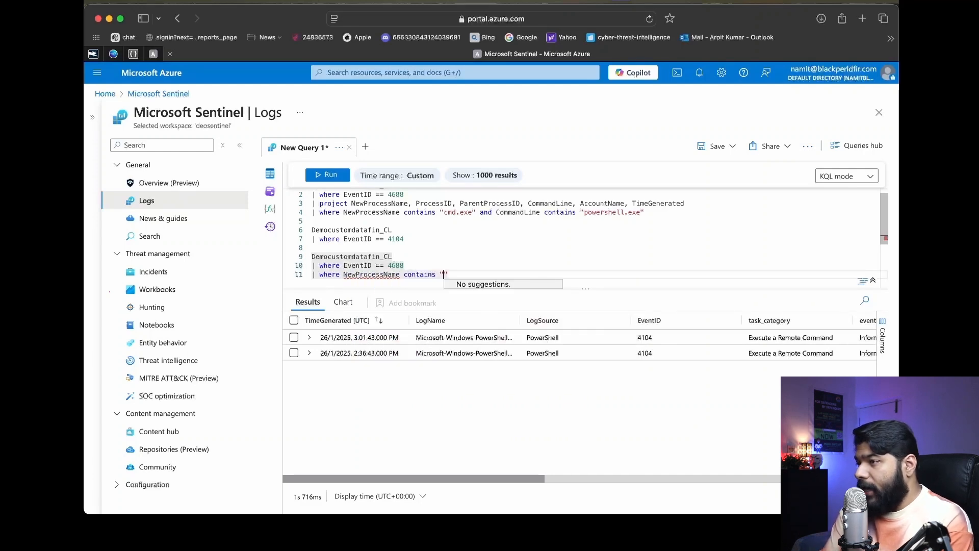
{"action": "type", "text": "D"}
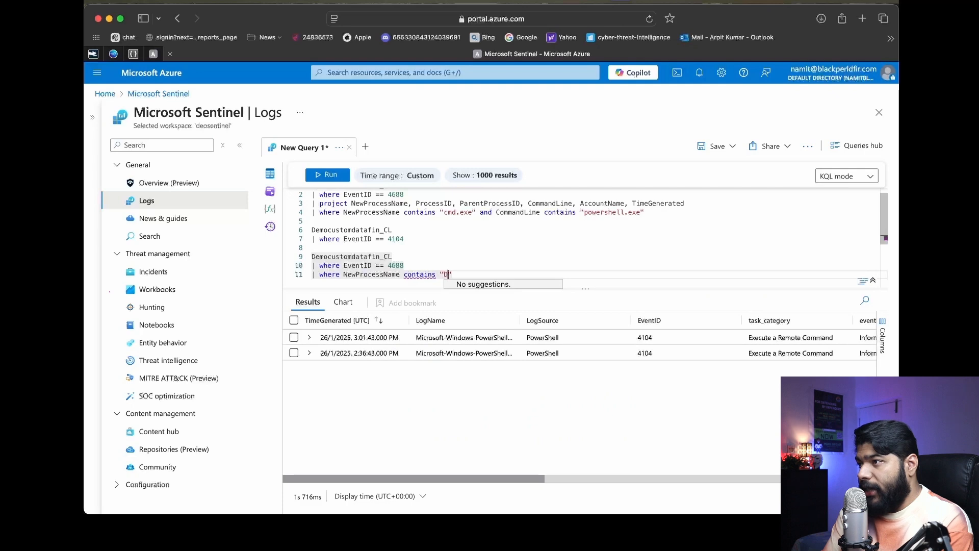
{"action": "type", "text": "ICE"}
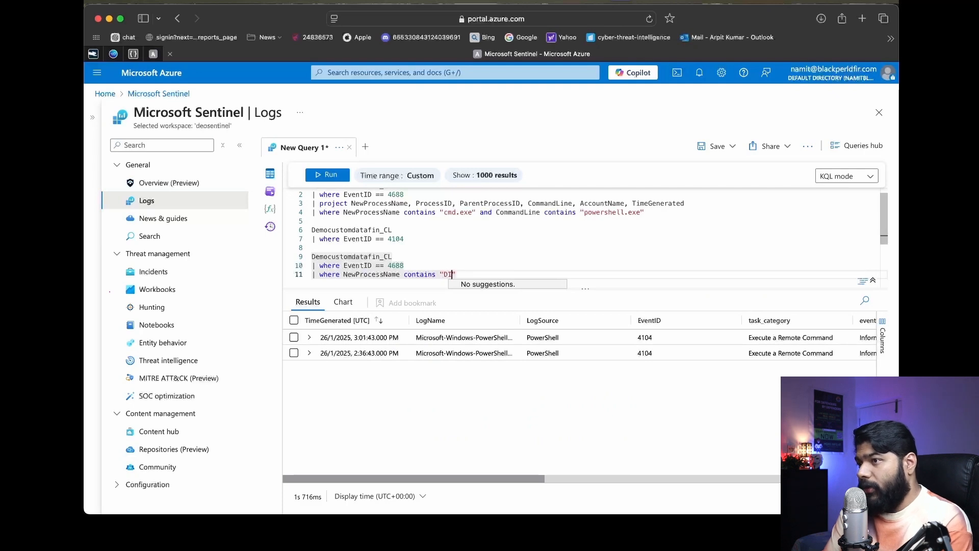
{"action": "type", "text": "LOA"}
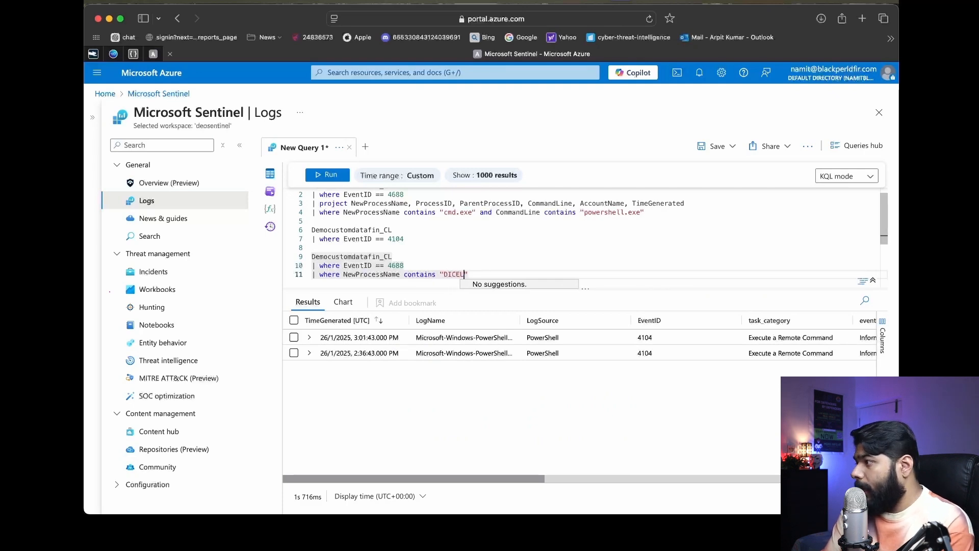
{"action": "type", "text": "d"}
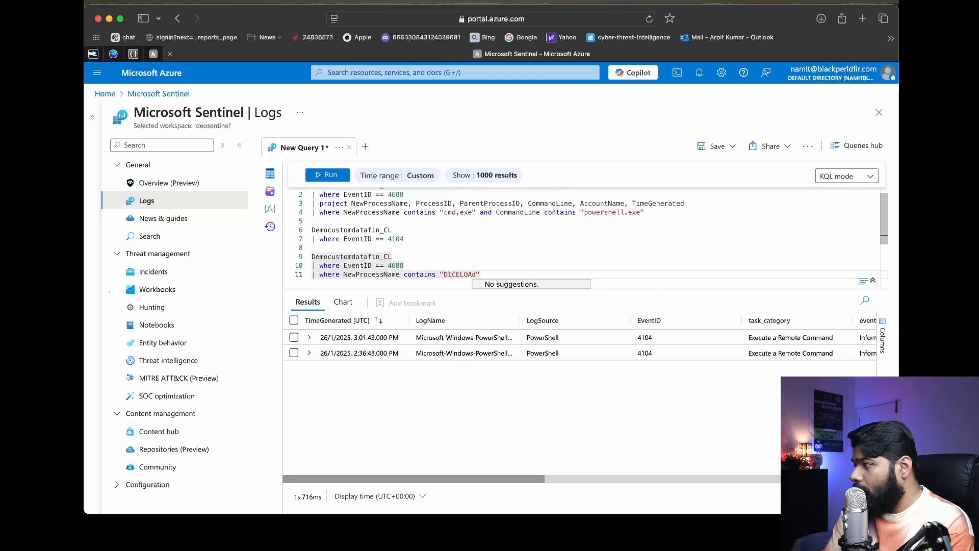
{"action": "key", "text": "BackSpace"}
{"action": "type", "text": "DER"}
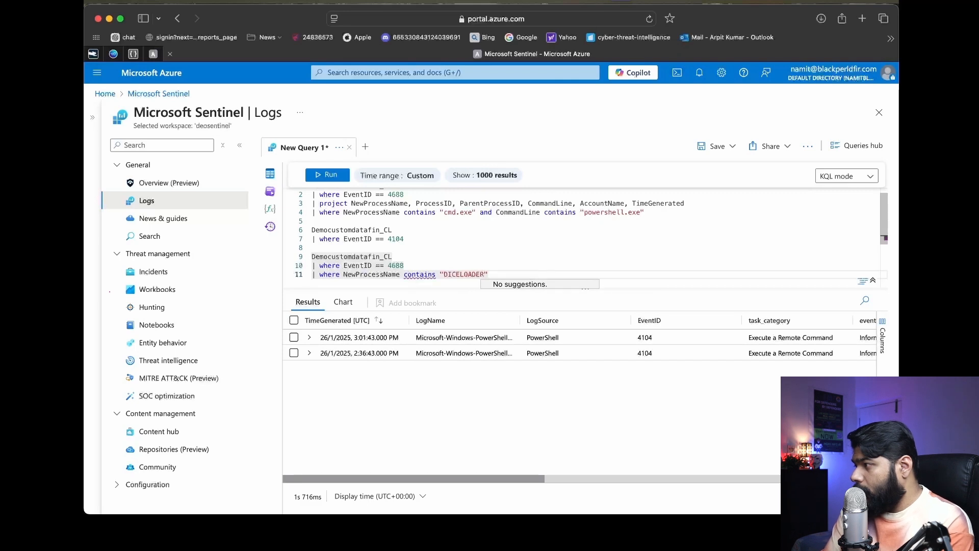
{"action": "type", "text": ".exe"}
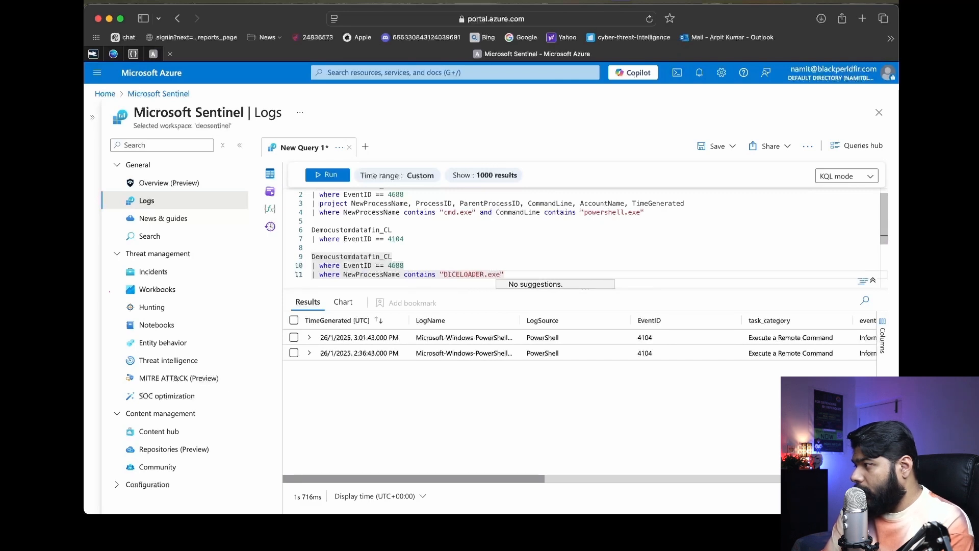
{"action": "left_click", "coordinate": [332, 180]}
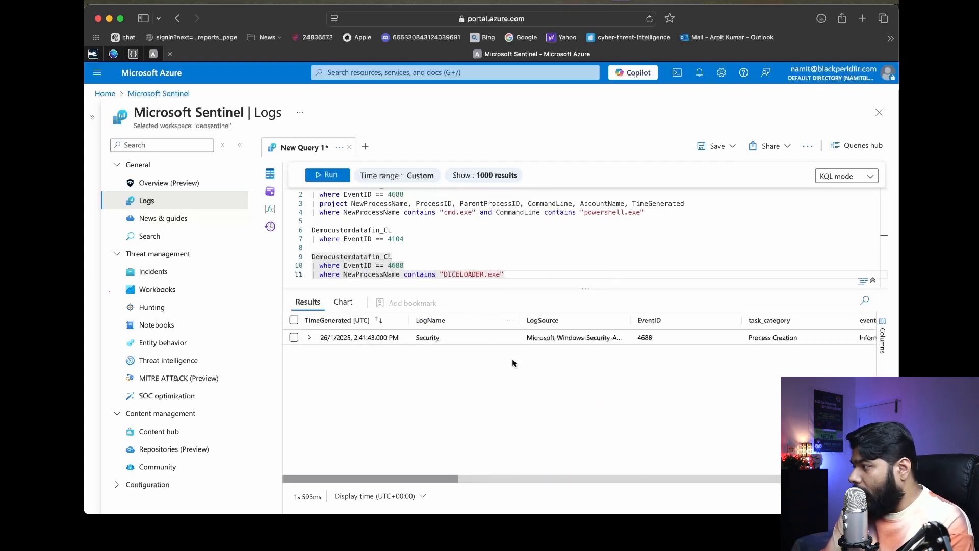
- Copy the first query's project line below the DICELOADER.exe filter and run the query again
{"action": "scroll", "coordinate": [515, 367], "scroll_direction": "right", "scroll_amount": 10}
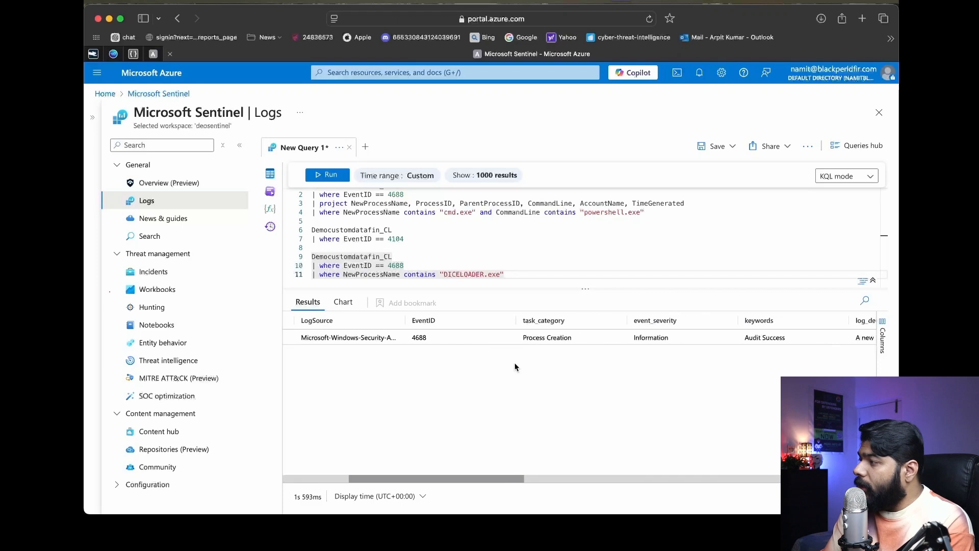
{"action": "scroll", "coordinate": [515, 367], "scroll_direction": "right", "scroll_amount": 10}
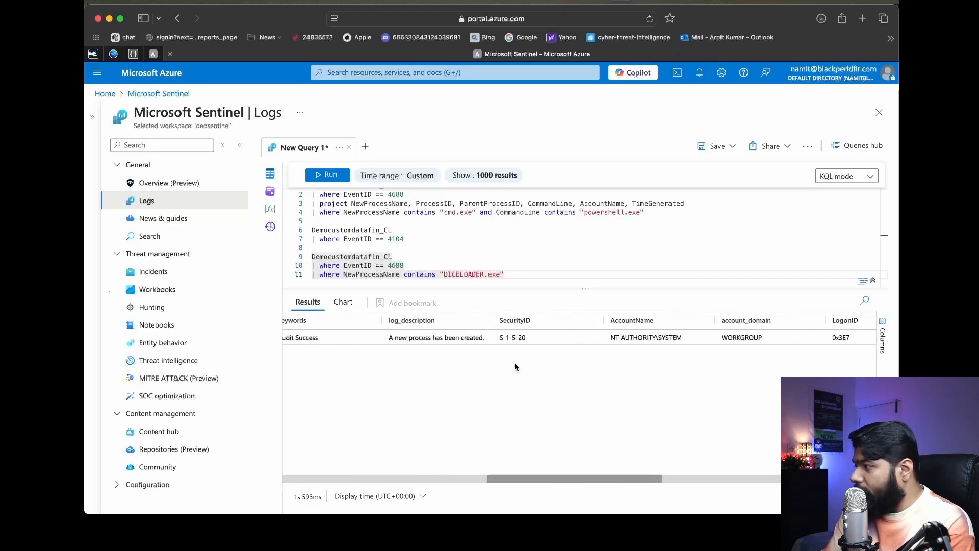
{"action": "scroll", "coordinate": [515, 367], "scroll_direction": "right", "scroll_amount": 10}
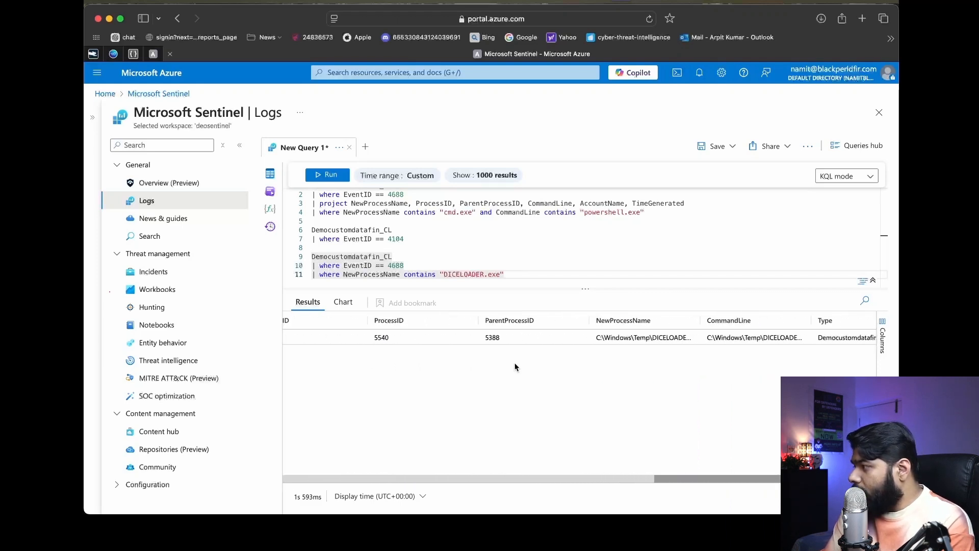
{"action": "scroll", "coordinate": [515, 367], "scroll_direction": "right", "scroll_amount": 2}
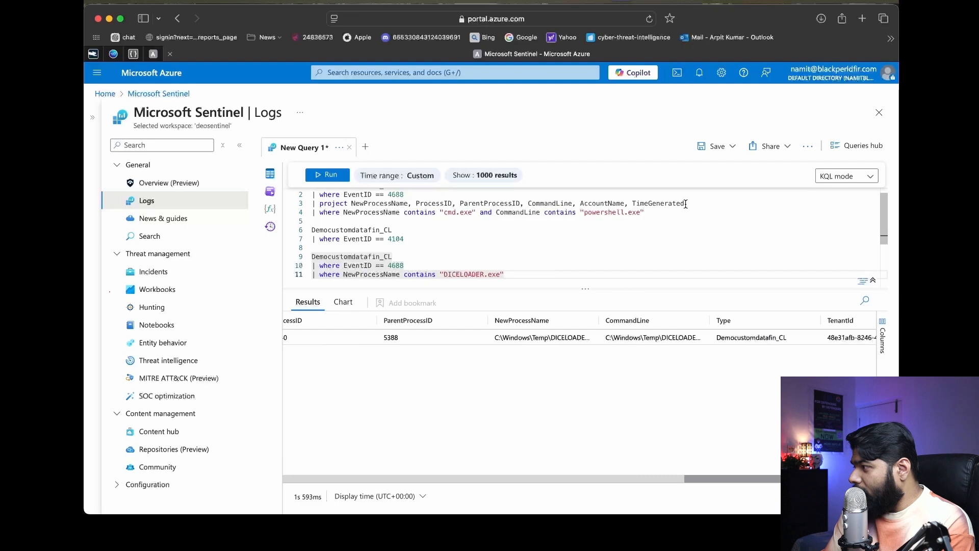
{"action": "left_click_drag", "start_coordinate": [686, 203], "coordinate": [311, 204]}
{"action": "key", "text": "super+c"}
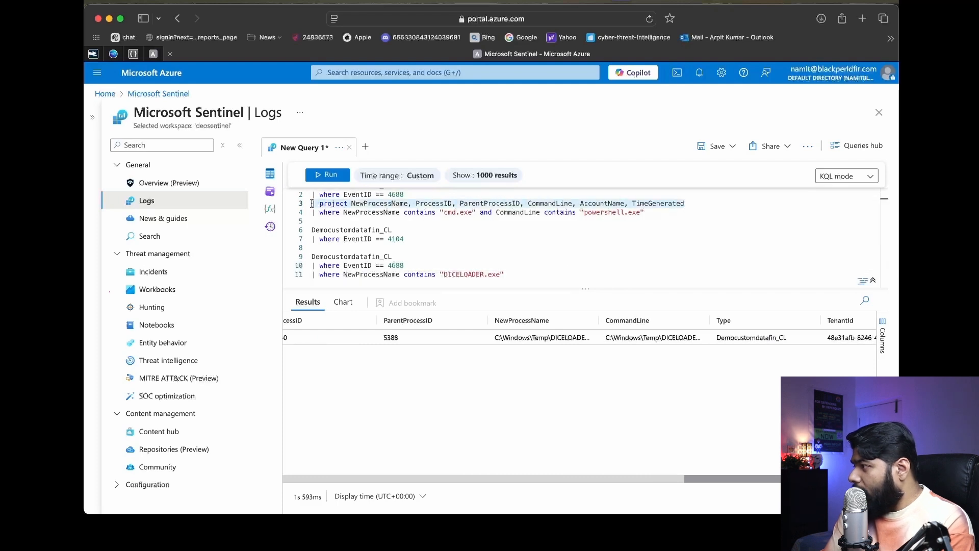
{"action": "left_click", "coordinate": [497, 275]}
{"action": "key", "text": "Return"}
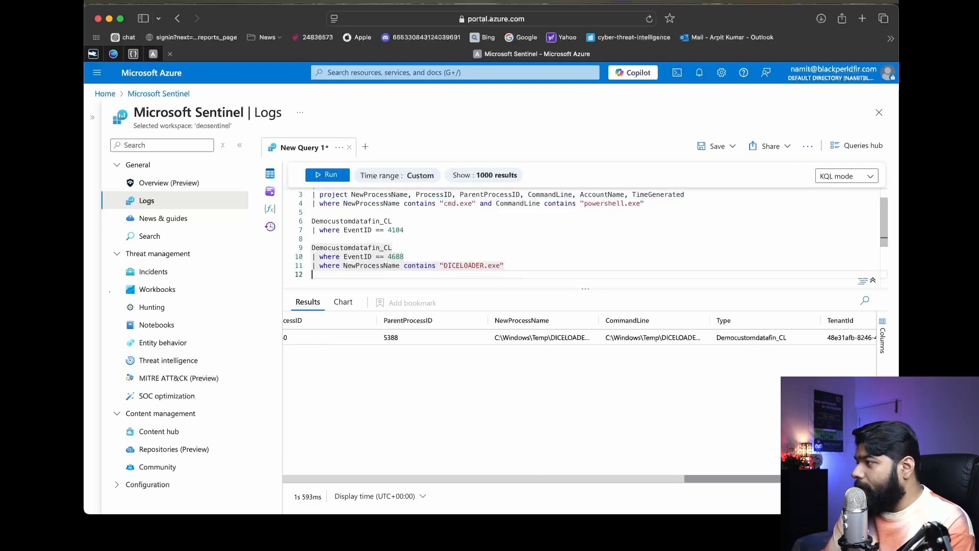
{"action": "key", "text": "super+v"}
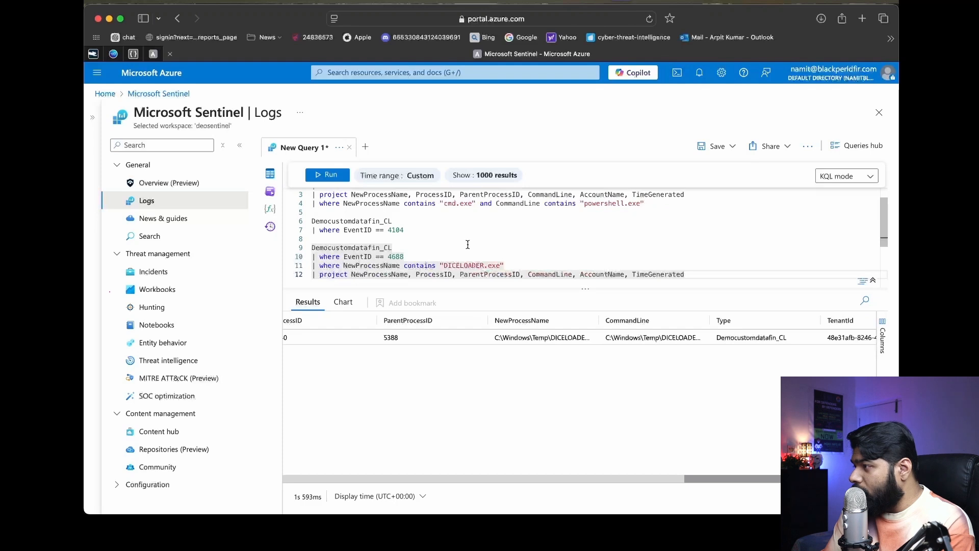
{"action": "left_click", "coordinate": [330, 175]}
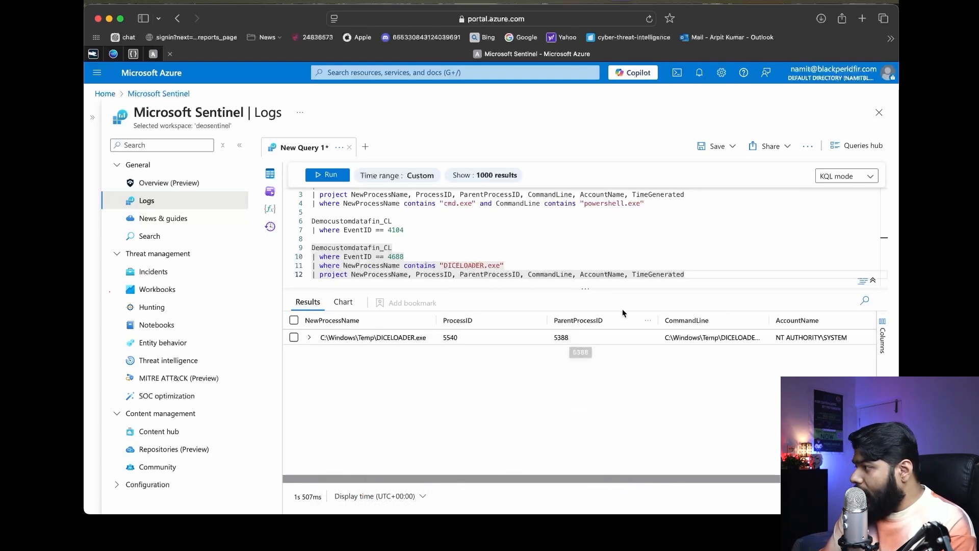
- Start a fourth query on the Democustomdatafin_CL table, separated by a blank line below the DICELOADER.exe query
{"action": "left_click", "coordinate": [714, 275]}
{"action": "key", "text": "Return"}
{"action": "key", "text": "Return"}
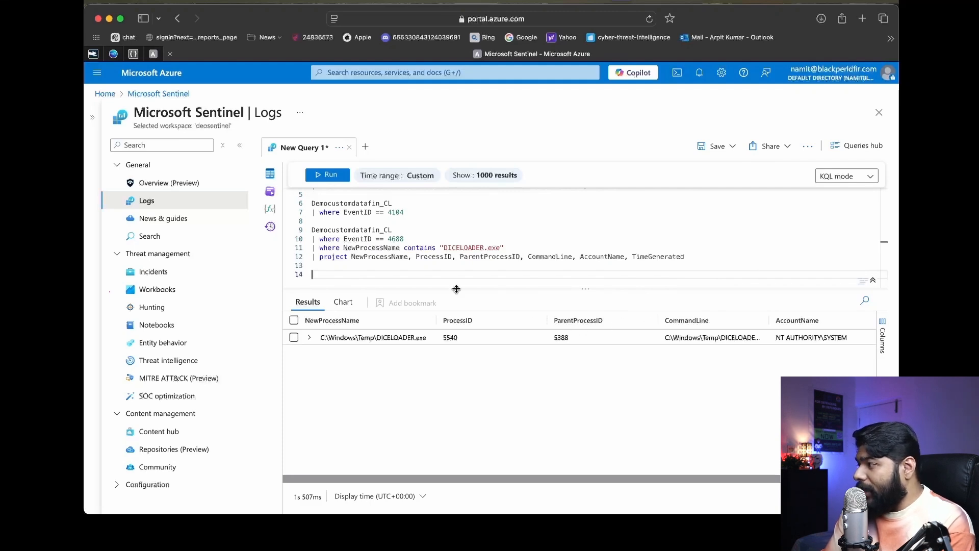
{"action": "type", "text": "De"}
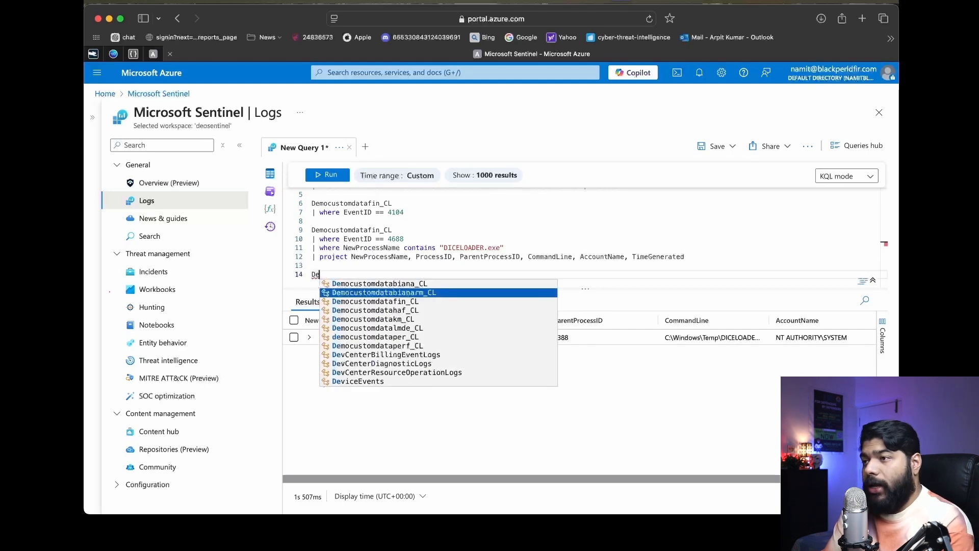
{"action": "key", "text": "Down"}
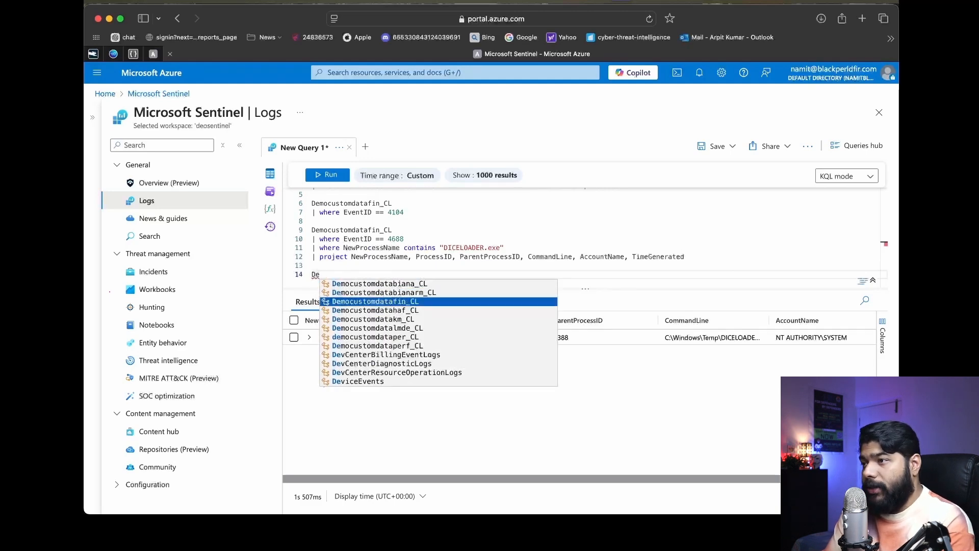
{"action": "key", "text": "Return"}
- Filter the fourth query to the DICELOADER.exe parent process with where ProcessID == 5388 and run it
{"action": "key", "text": "Return"}
{"action": "type", "text": "| where "}
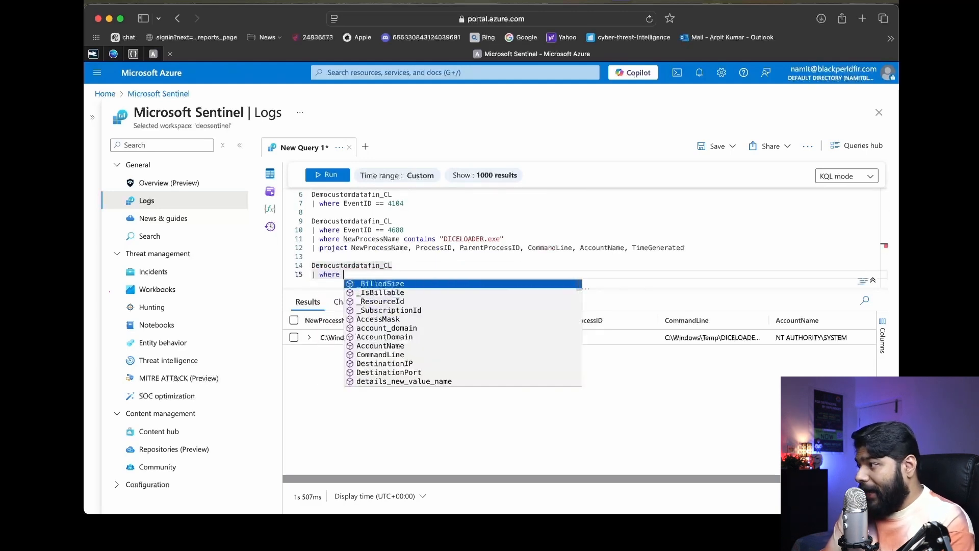
{"action": "type", "text": "ProcessID "}
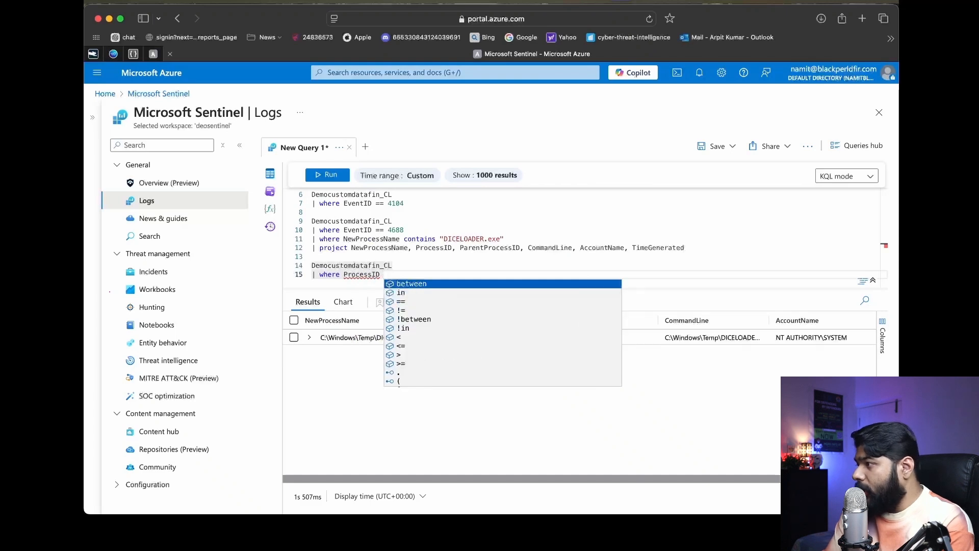
{"action": "type", "text": "=="}
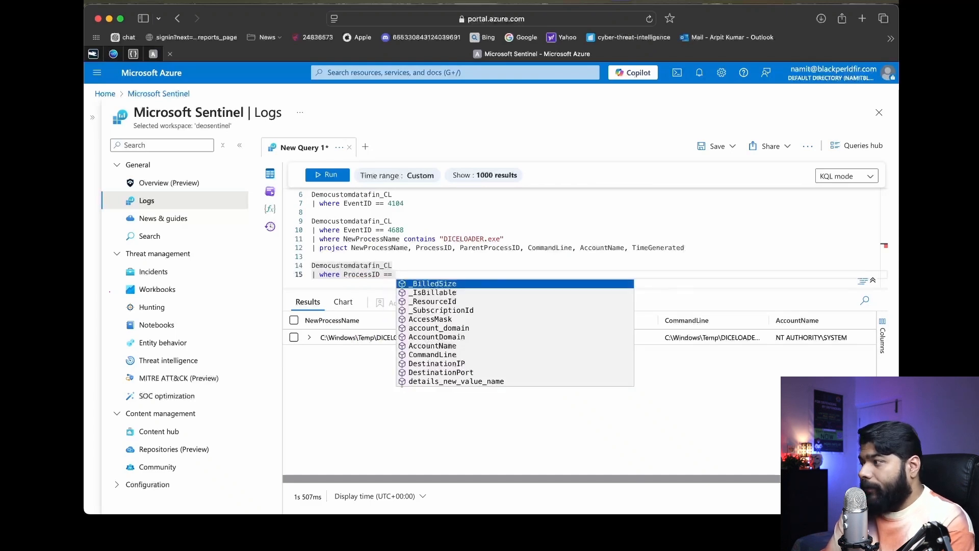
{"action": "left_click", "coordinate": [657, 390]}
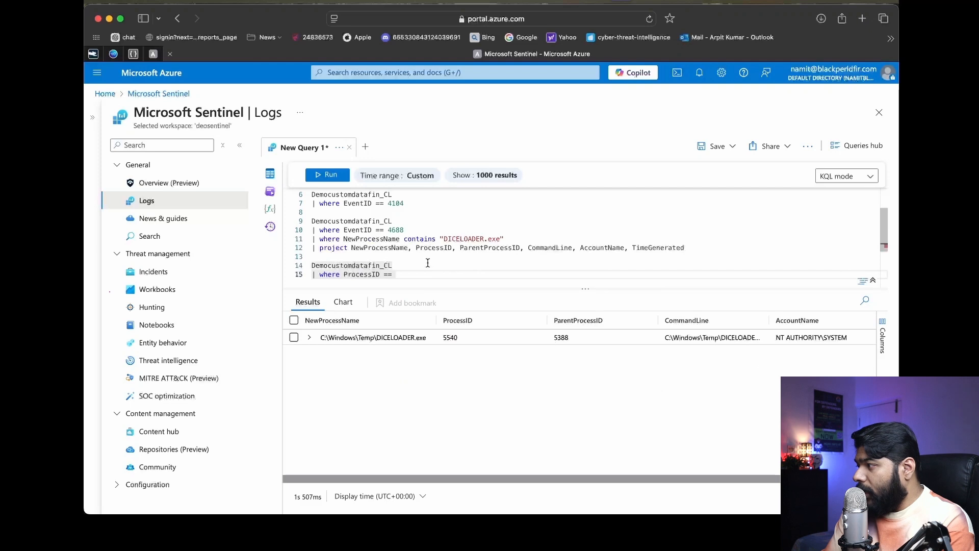
{"action": "type", "text": "5"}
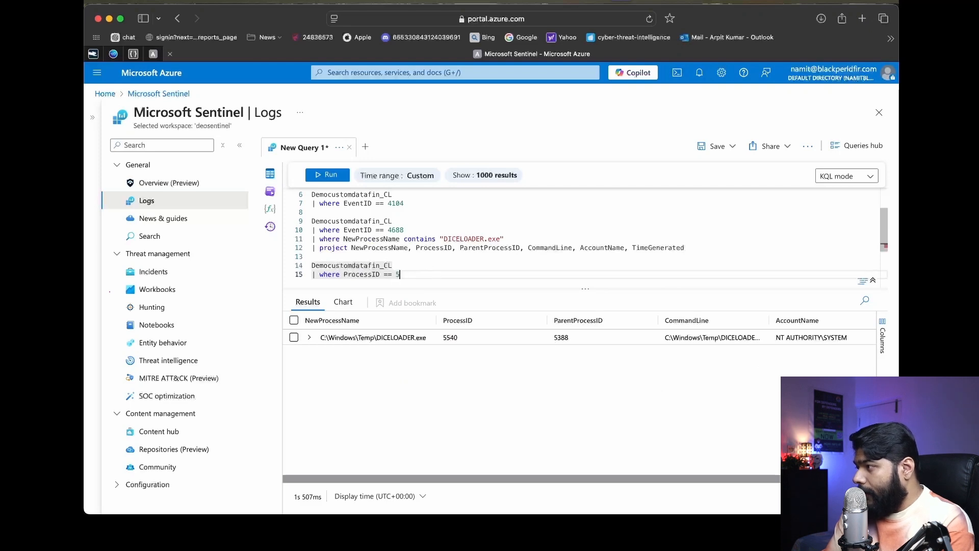
{"action": "type", "text": "588"}
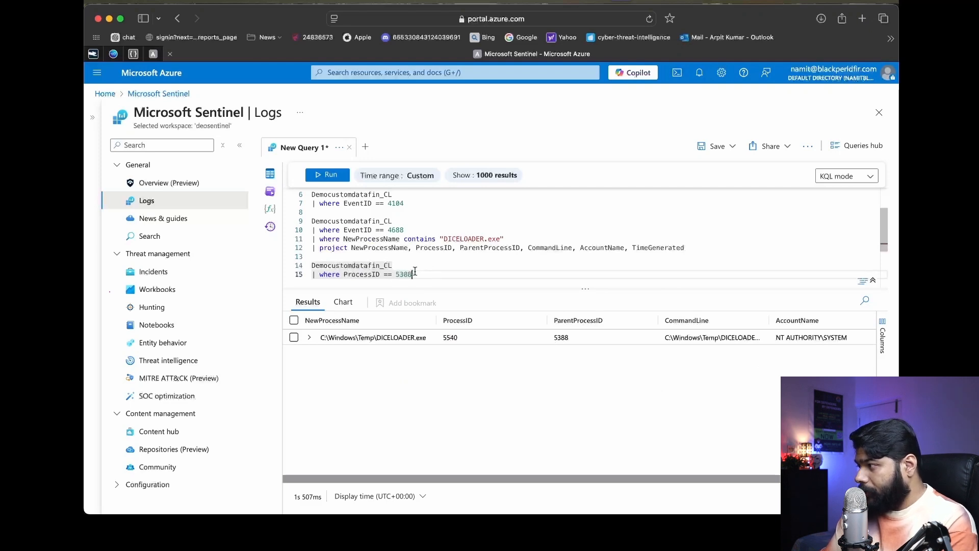
{"action": "left_click", "coordinate": [330, 175]}
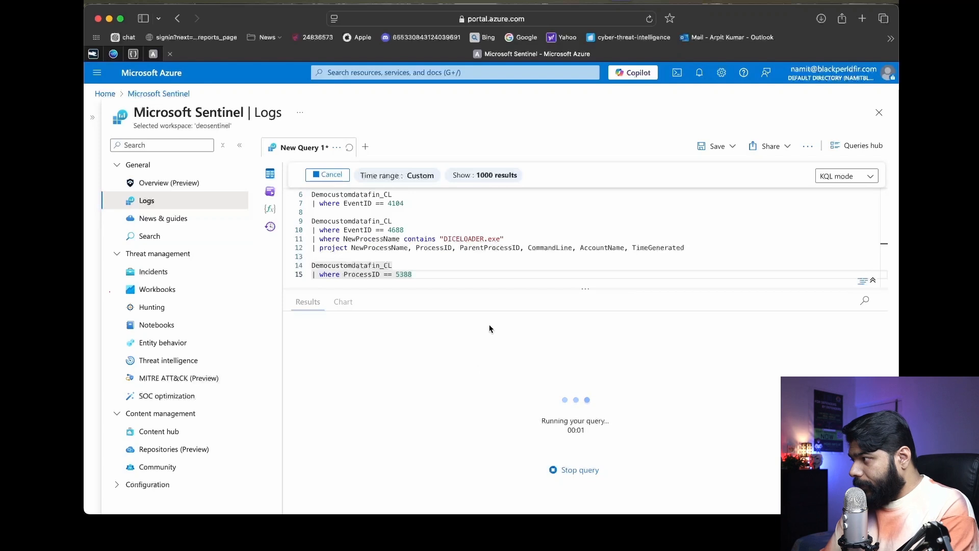
- Examine the ProcessID 5388 results across to NewProcessName and CommandLine, widening the CommandLine column to read more of the command
{"action": "scroll", "coordinate": [540, 407], "scroll_direction": "right", "scroll_amount": 5}
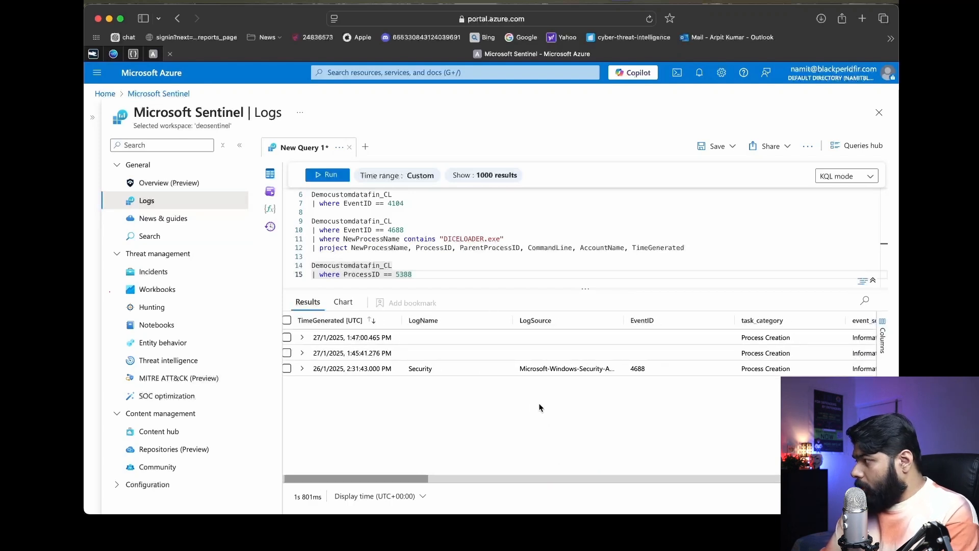
{"action": "scroll", "coordinate": [541, 406], "scroll_direction": "right", "scroll_amount": 10}
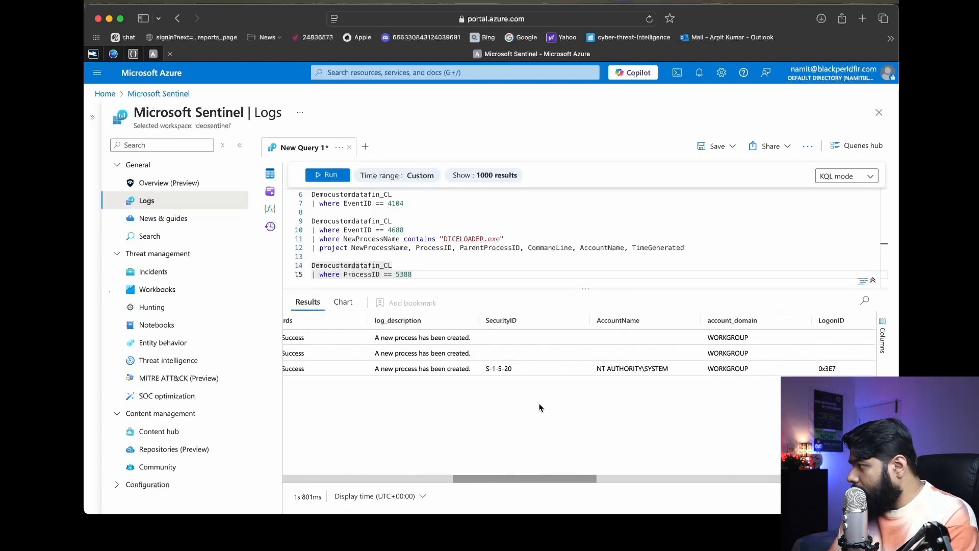
{"action": "scroll", "coordinate": [540, 407], "scroll_direction": "right", "scroll_amount": 4}
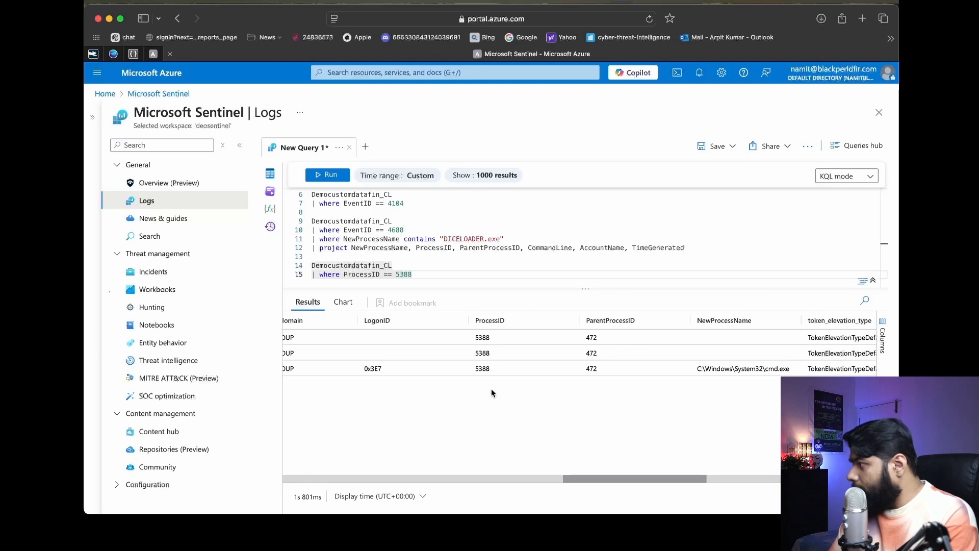
{"action": "scroll", "coordinate": [571, 378], "scroll_direction": "right", "scroll_amount": 3}
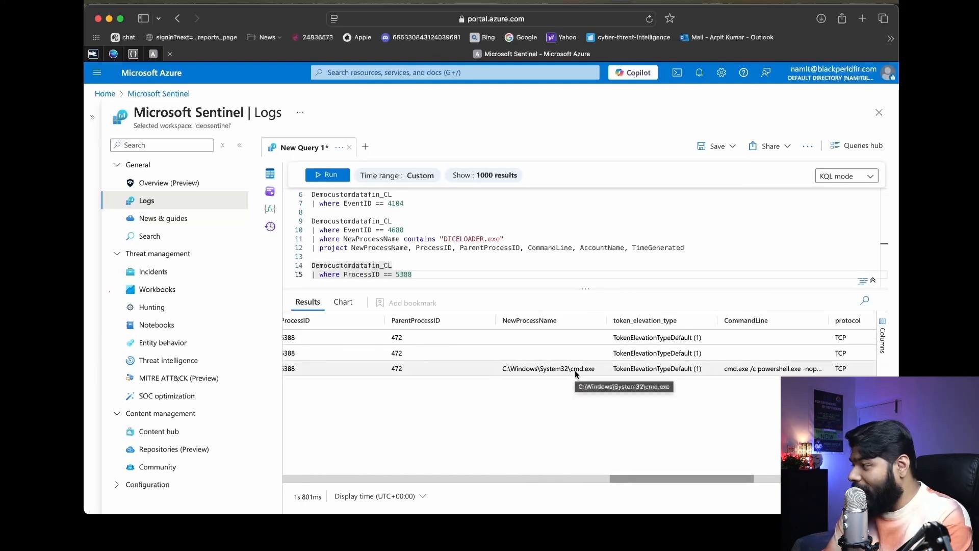
{"action": "scroll", "coordinate": [547, 372], "scroll_direction": "right", "scroll_amount": 2}
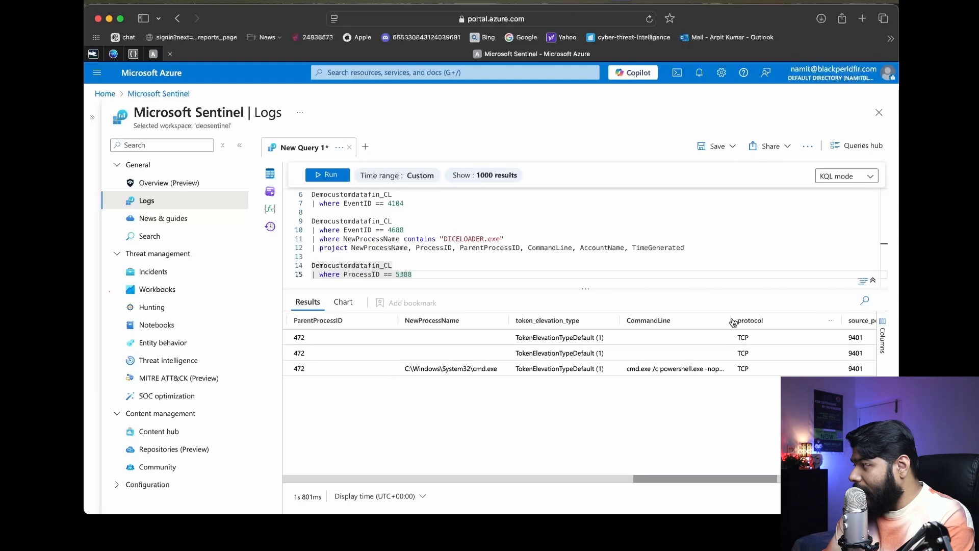
{"action": "left_click_drag", "start_coordinate": [733, 323], "coordinate": [849, 322]}
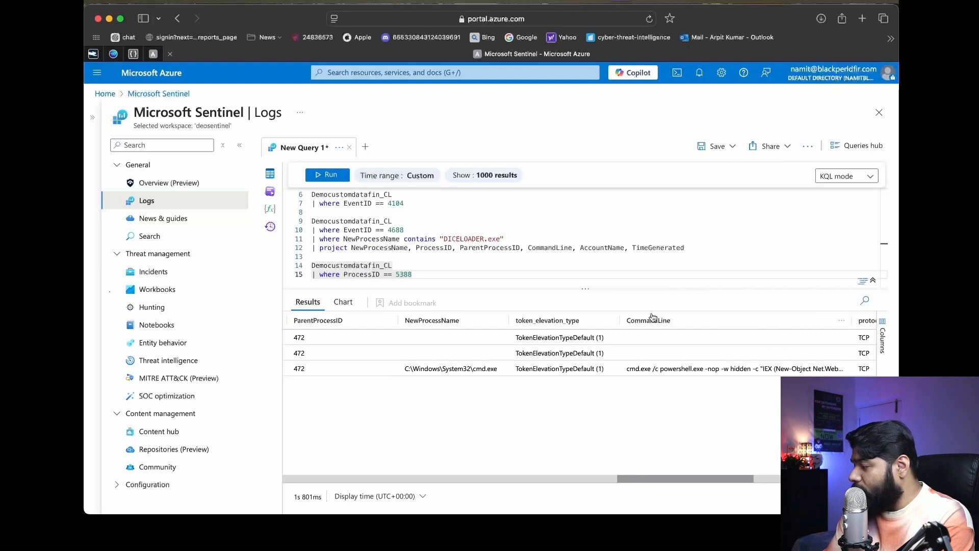
- Delete the ProcessID == 5388 query and run the DICELOADER.exe query again
{"action": "left_click_drag", "start_coordinate": [412, 274], "coordinate": [309, 267]}
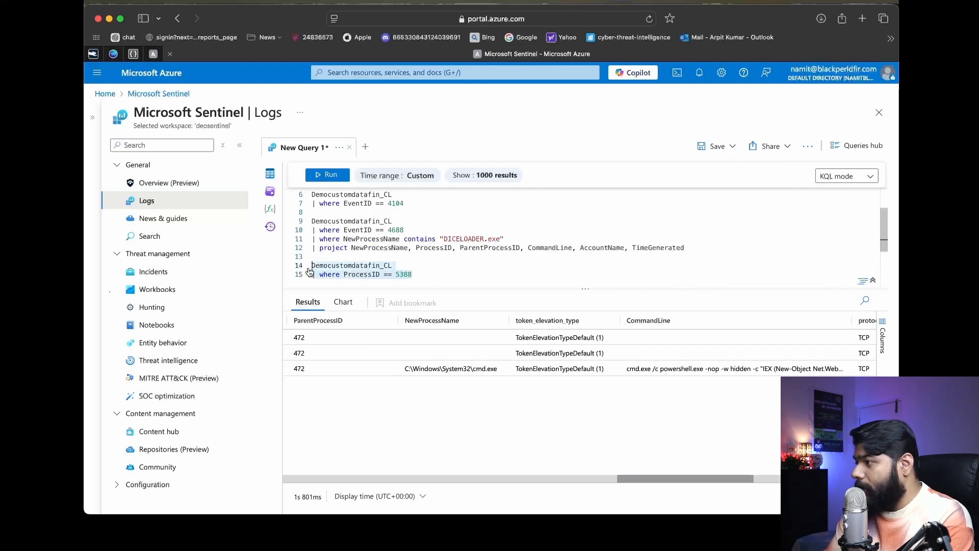
{"action": "key", "text": "BackSpace"}
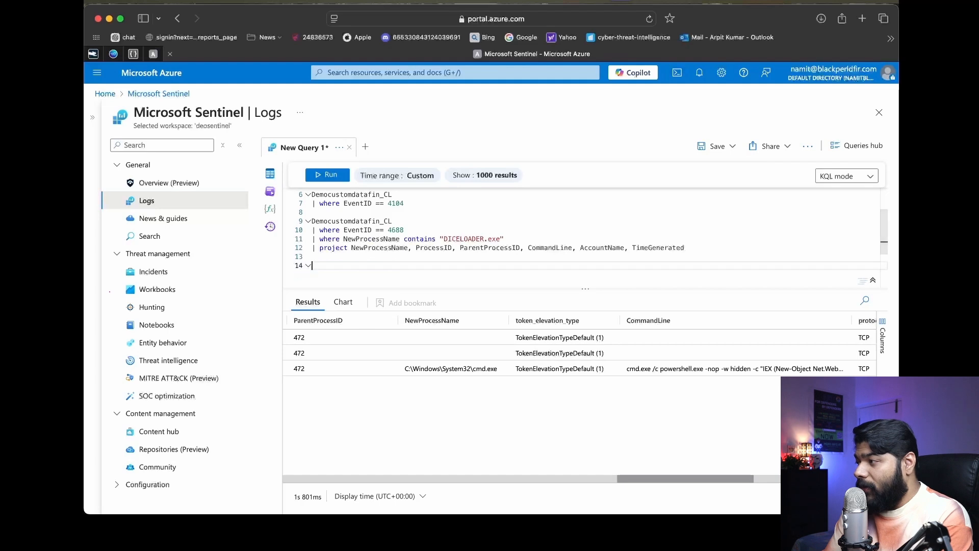
{"action": "key", "text": "BackSpace"}
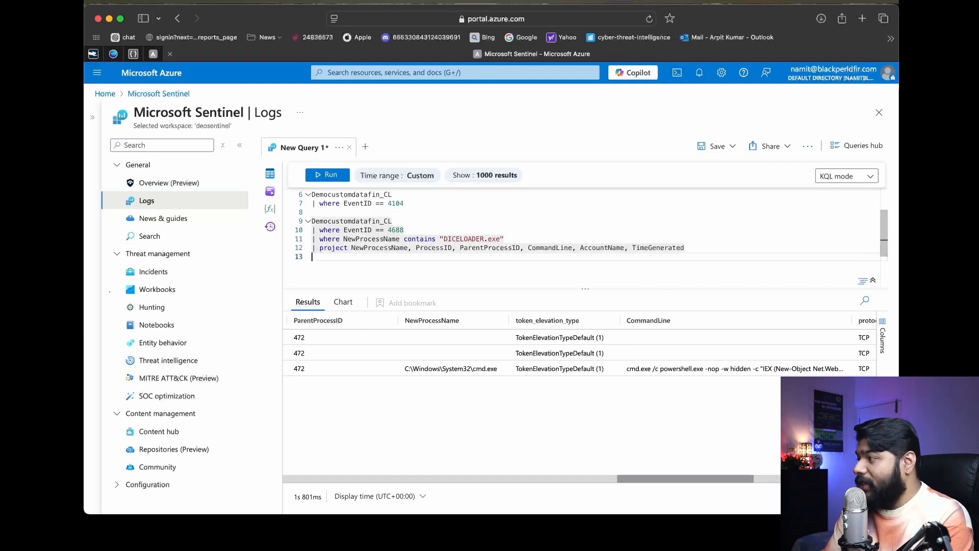
{"action": "left_click", "coordinate": [338, 179]}
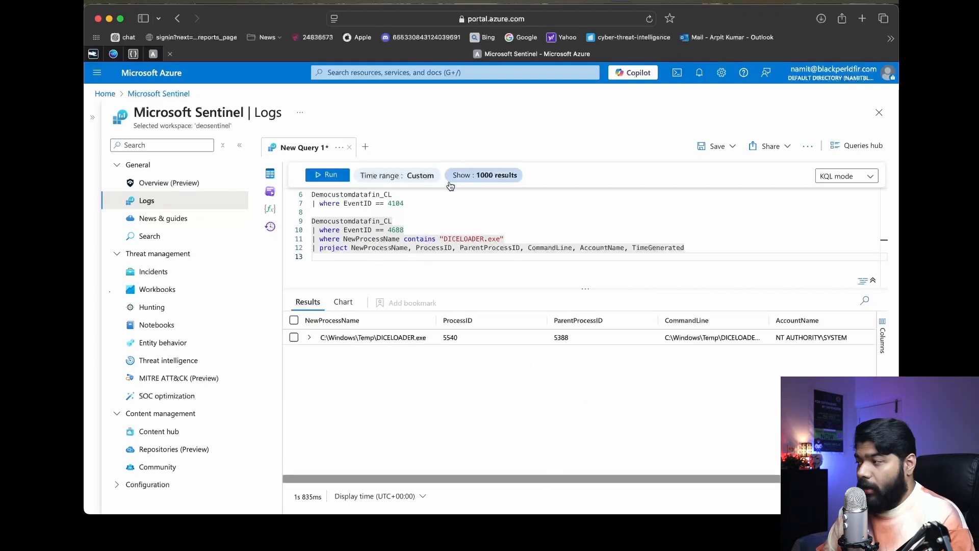
- Review the DICELOADER.exe result row, including its process IDs and the full path in the CommandLine column
{"action": "scroll", "coordinate": [461, 274], "scroll_direction": "up", "scroll_amount": 3}
{"action": "scroll", "coordinate": [461, 274], "scroll_direction": "down", "scroll_amount": 3}
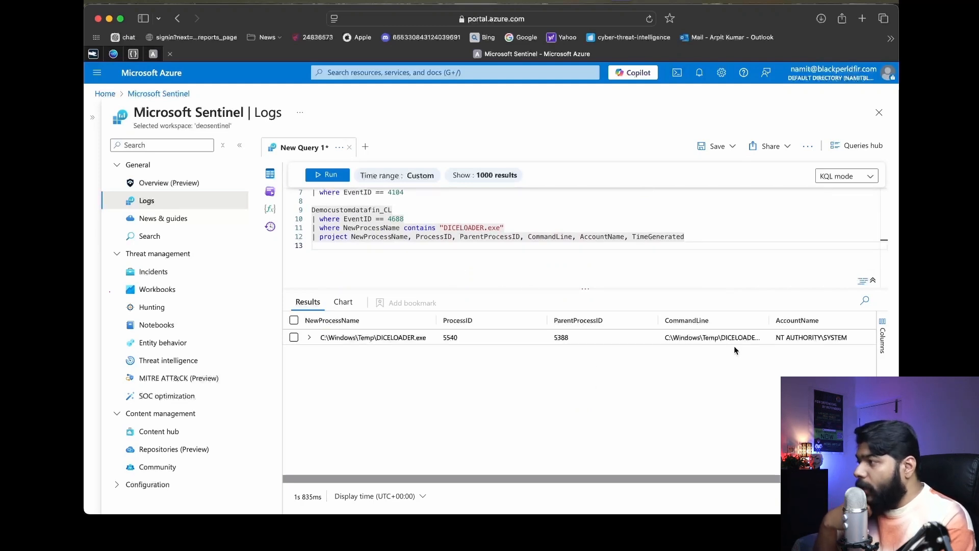
{"action": "scroll", "coordinate": [733, 346], "scroll_direction": "right", "scroll_amount": 1}
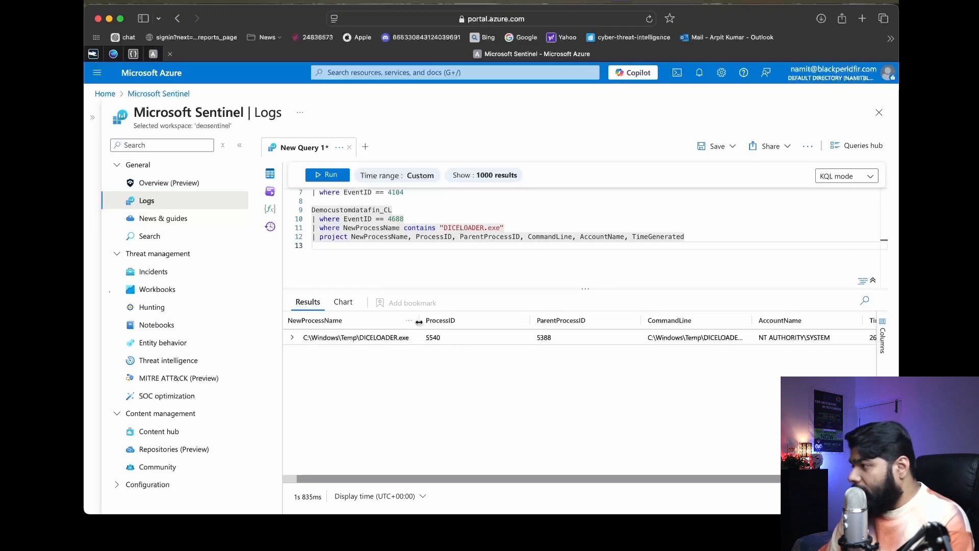
{"action": "left_click_drag", "start_coordinate": [419, 321], "coordinate": [419, 321]}
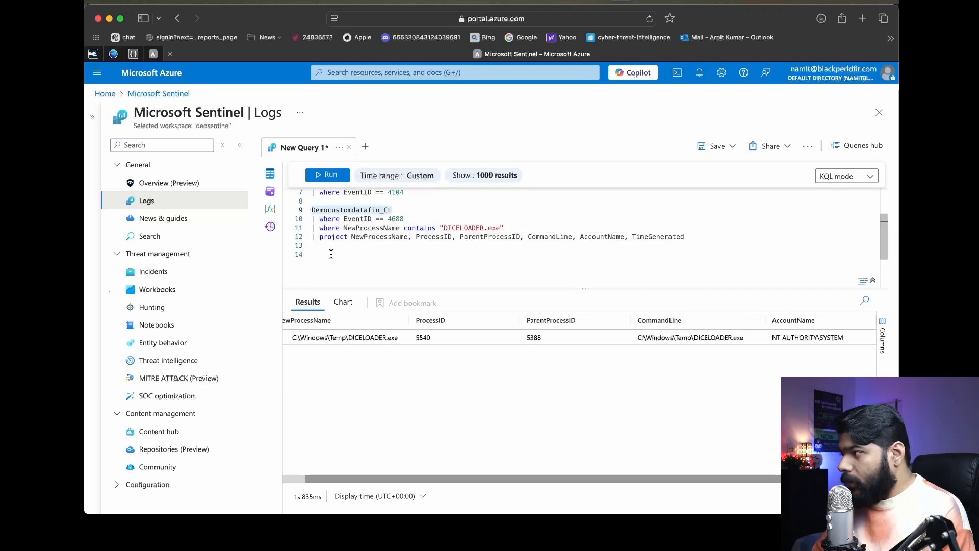
- Start a new fourth query on the Democustomdatafin_CL table below the DICELOADER.exe query and run it
{"action": "left_click", "coordinate": [331, 254]}
{"action": "type", "text": "Democustomdatafin_CL"}
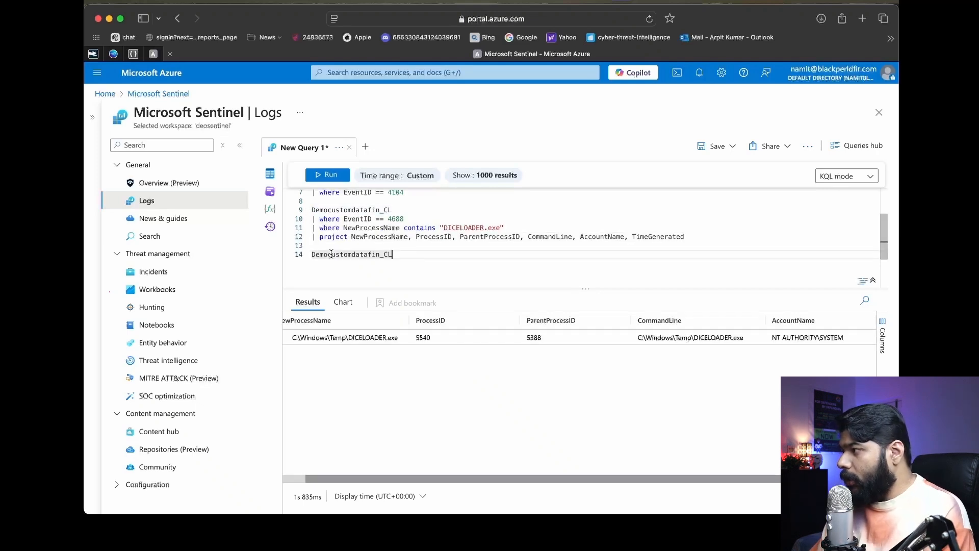
{"action": "key", "text": "shift+Return"}
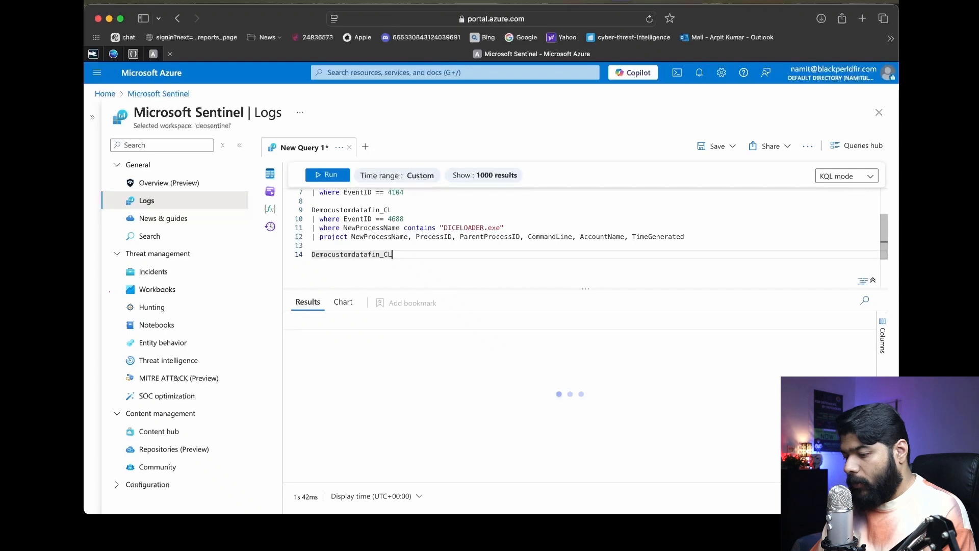
- Filter the fourth query to process creation events with where EventID == 4688
{"action": "key", "text": "Return"}
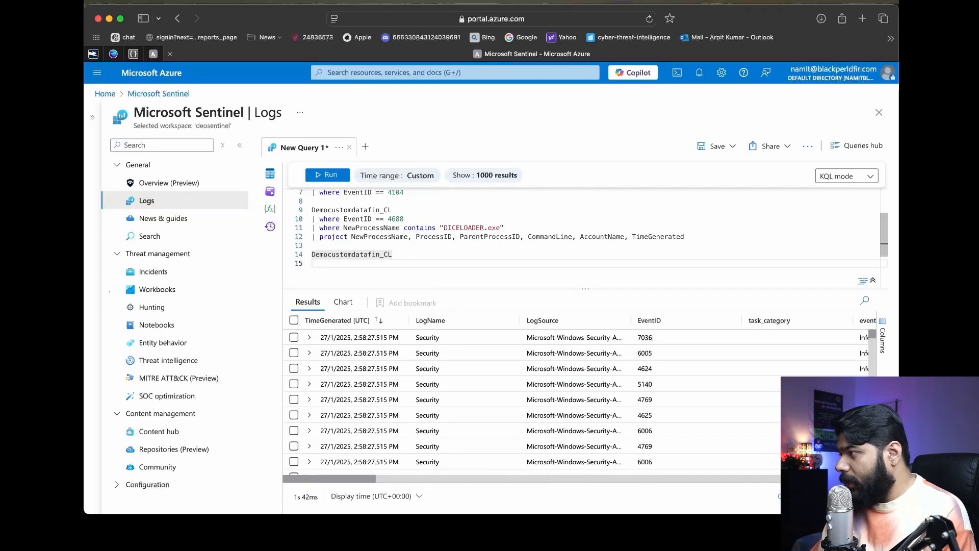
{"action": "type", "text": "| where"}
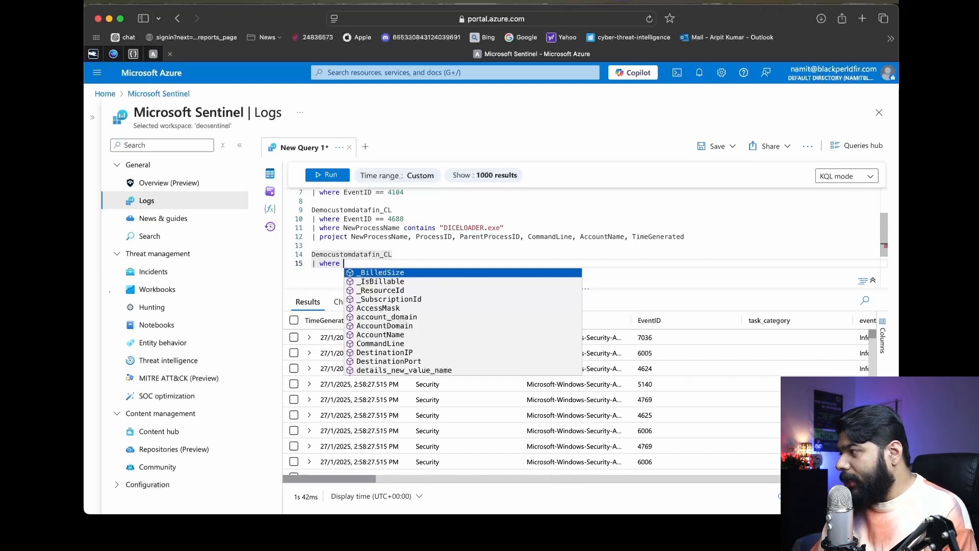
{"action": "type", "text": "Eve"}
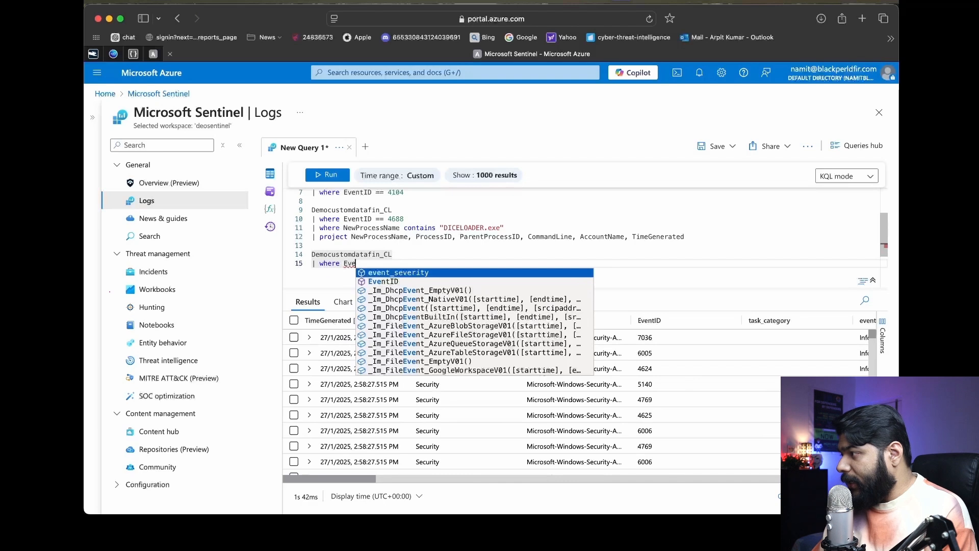
{"action": "key", "text": "Down"}
{"action": "key", "text": "Tab"}
{"action": "type", "text": "="}
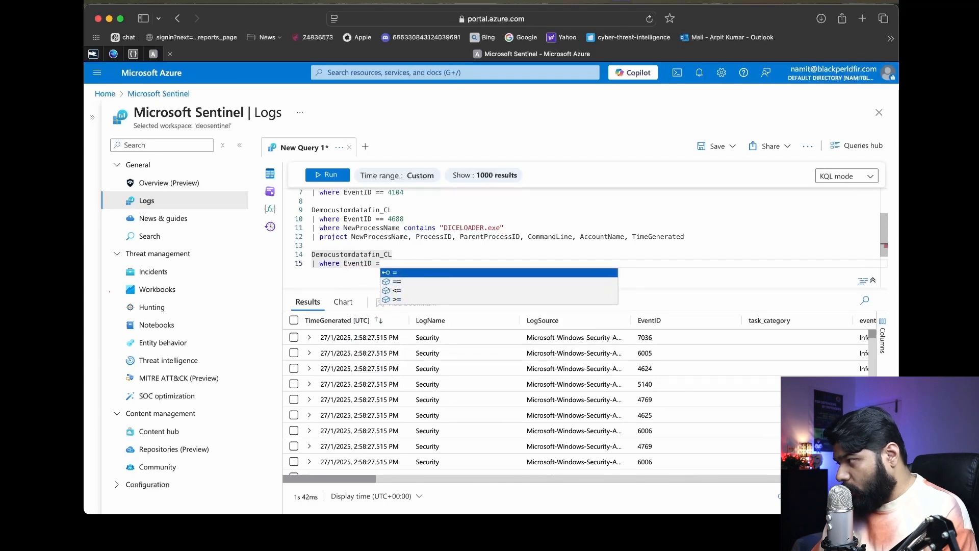
{"action": "type", "text": "= "}
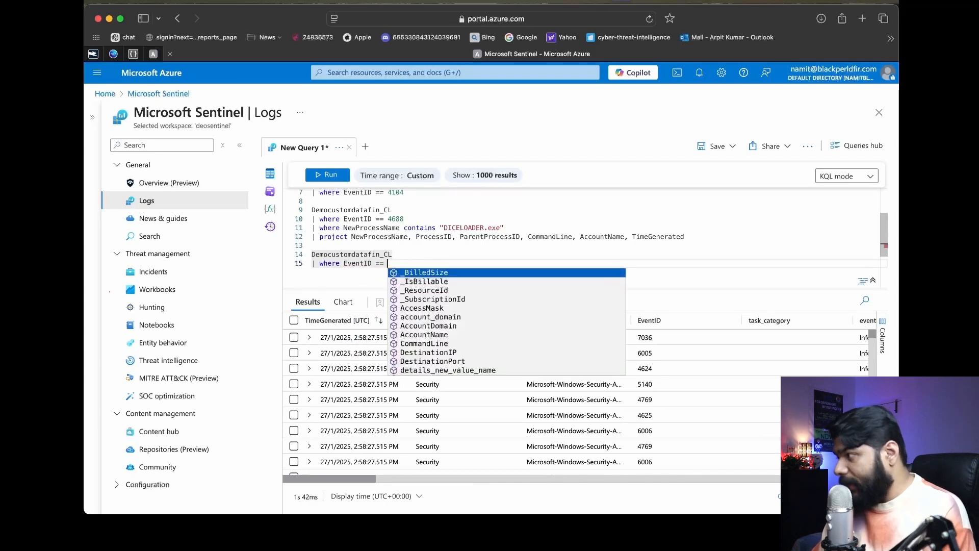
{"action": "type", "text": "4688"}
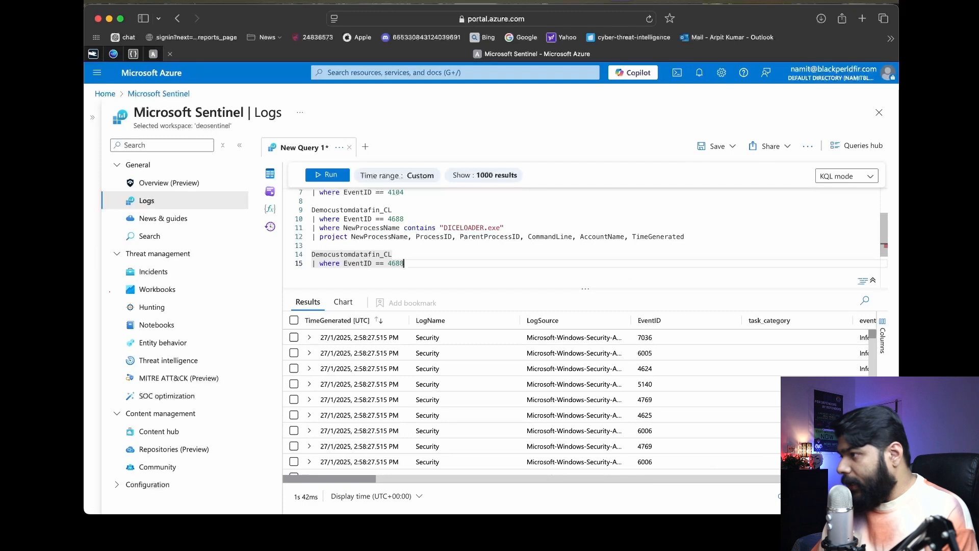
- Add a second where line to the fourth query on the NewProcessName column
{"action": "key", "text": "Return"}
{"action": "type", "text": "| new"}
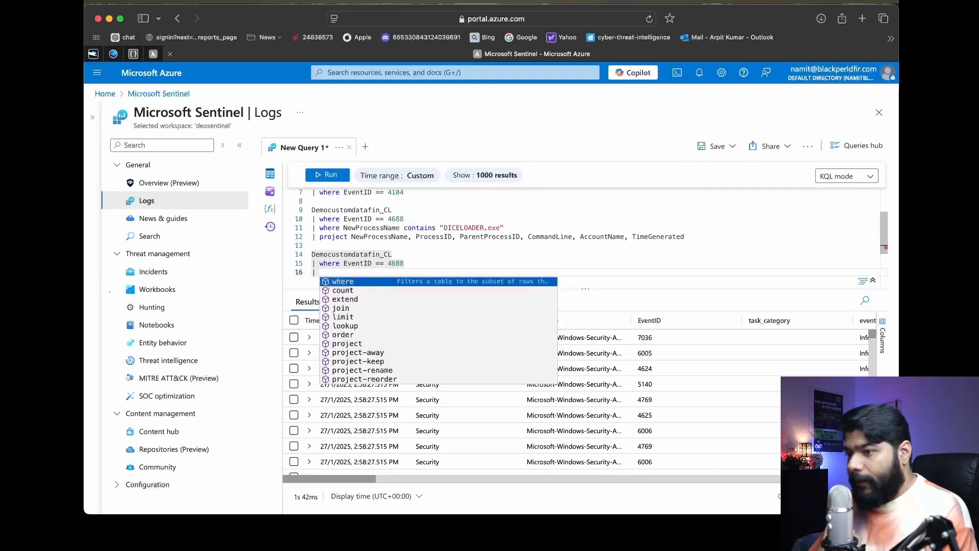
{"action": "key", "text": "BackSpace"}
{"action": "key", "text": "BackSpace"}
{"action": "key", "text": "BackSpace"}
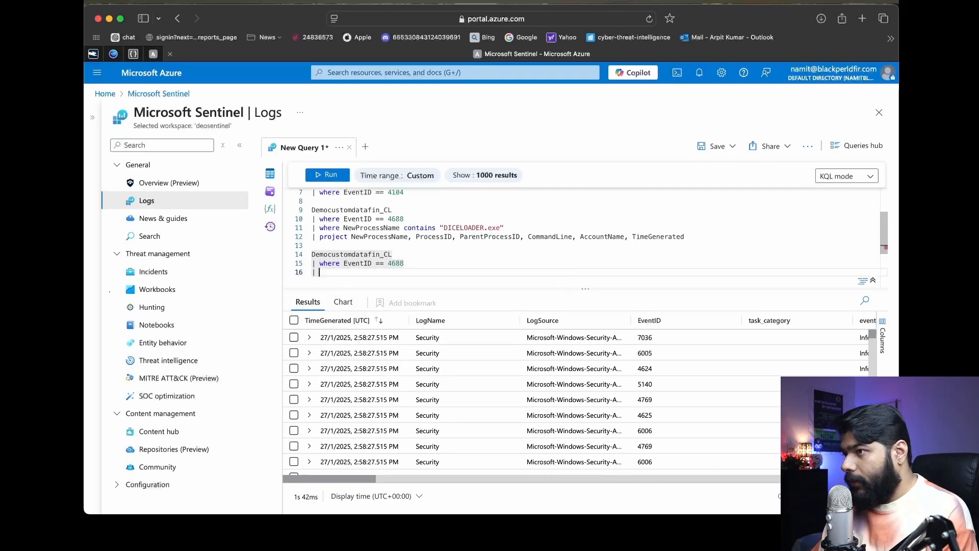
{"action": "type", "text": "where "}
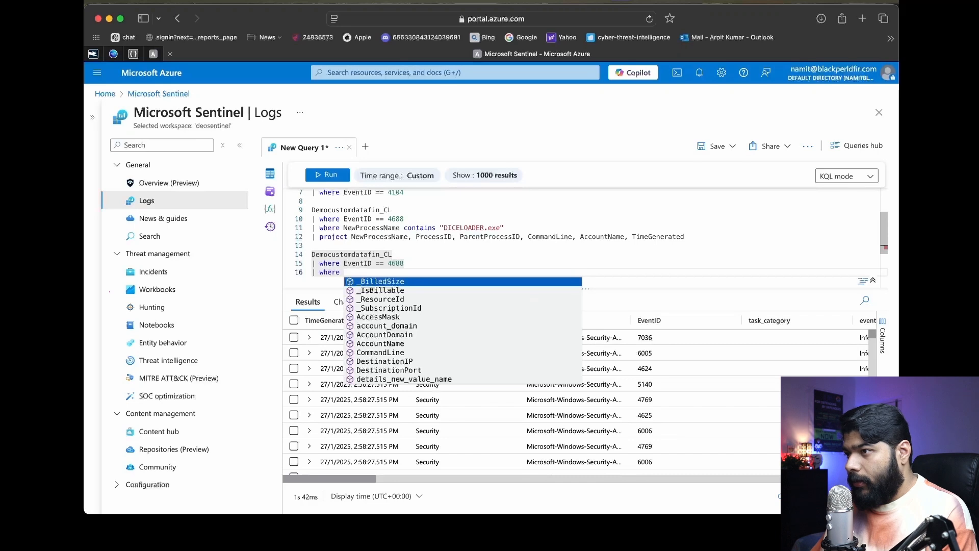
{"action": "type", "text": "ne"}
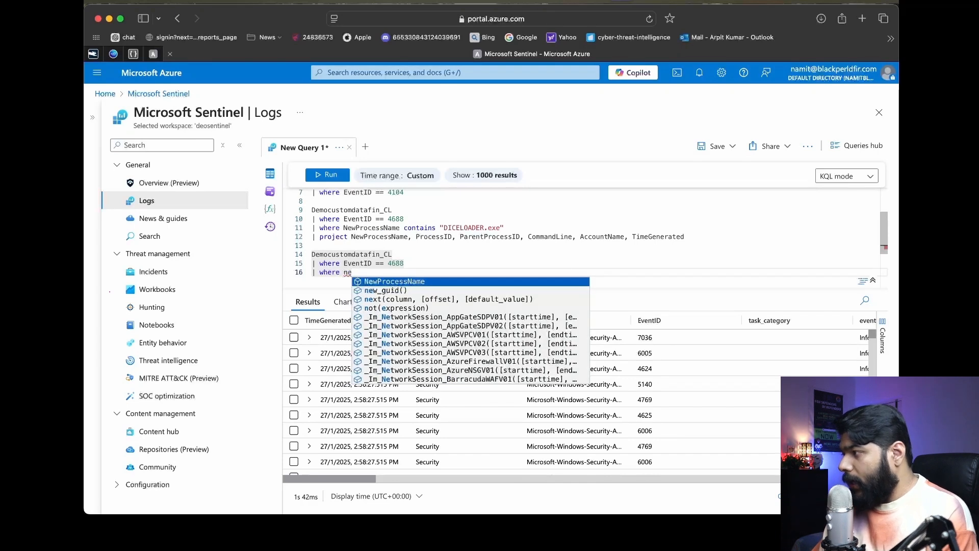
{"action": "key", "text": "Tab"}
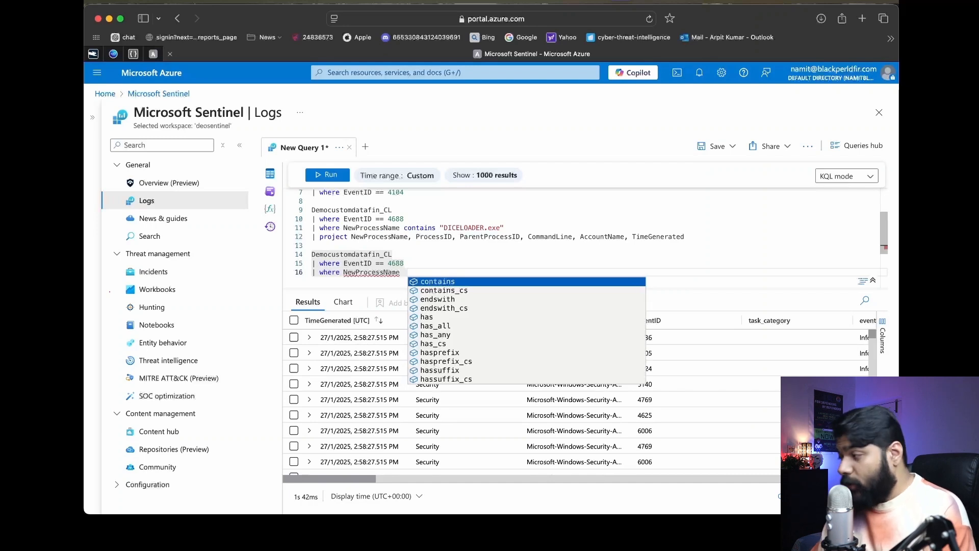
{"action": "key", "text": "Escape"}
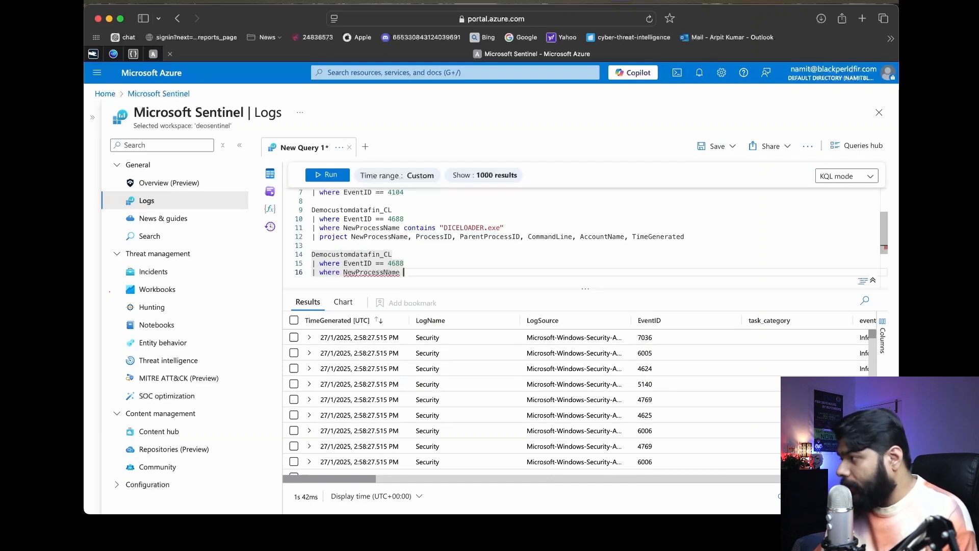
{"action": "type", "text": "n"}
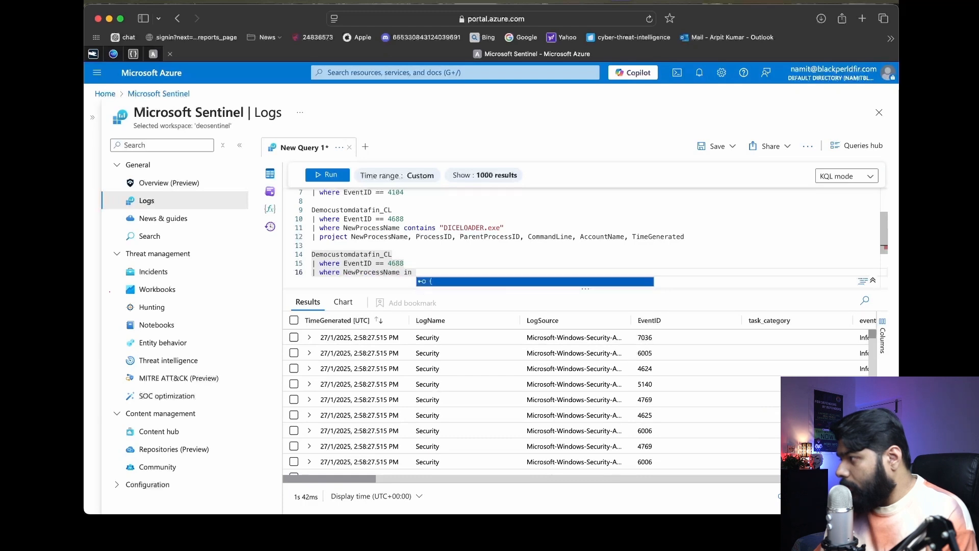
{"action": "type", "text": " ("}
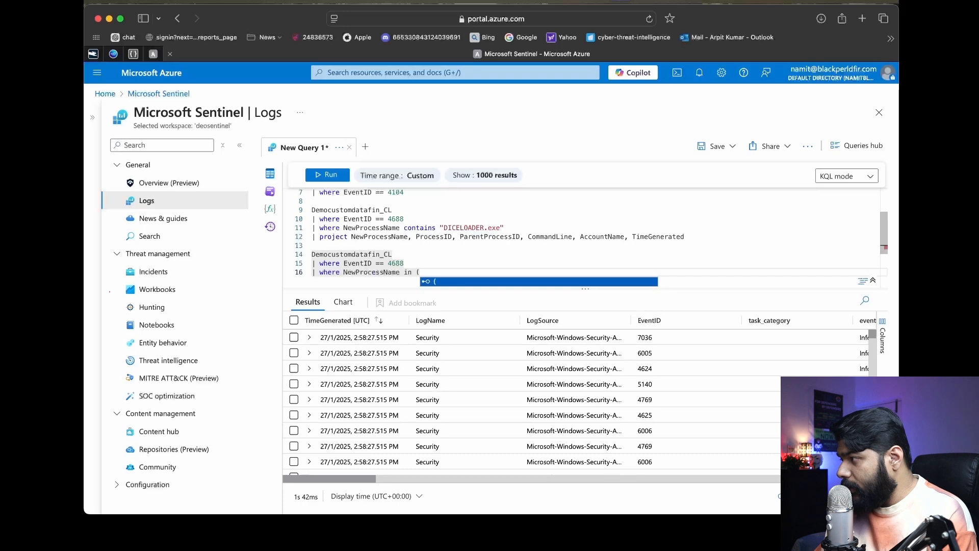
{"action": "type", "text": "\""}
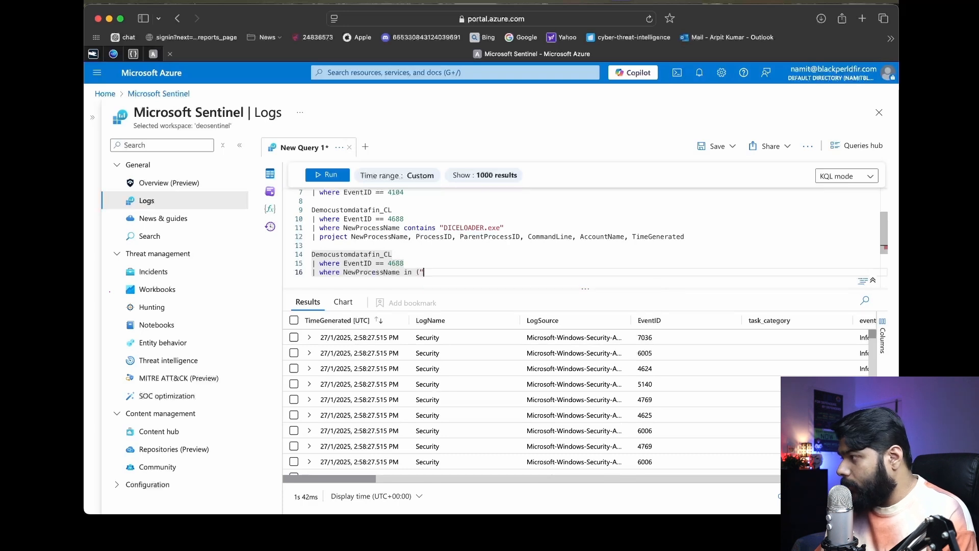
{"action": "type", "text": "\""}
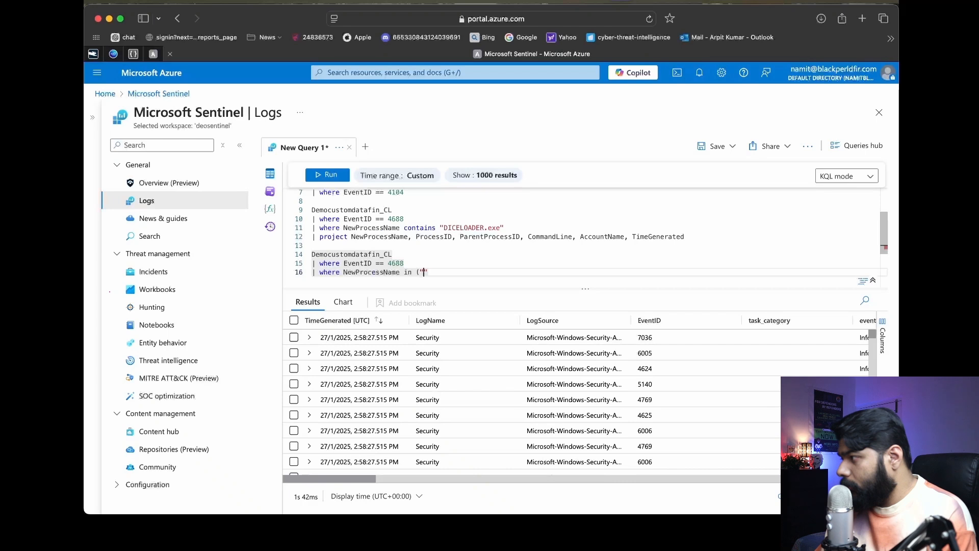
{"action": "type", "text": "ipconfig"}
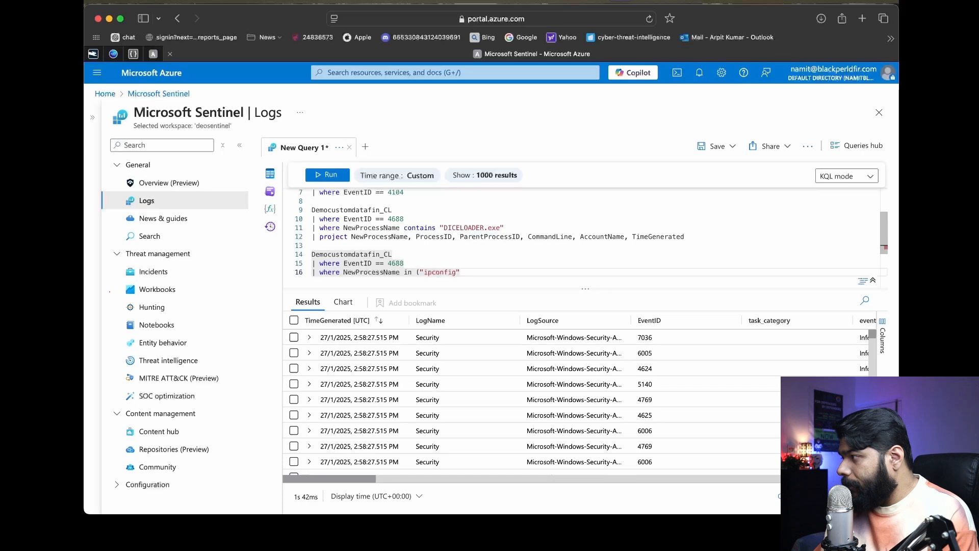
{"action": "type", "text": ","}
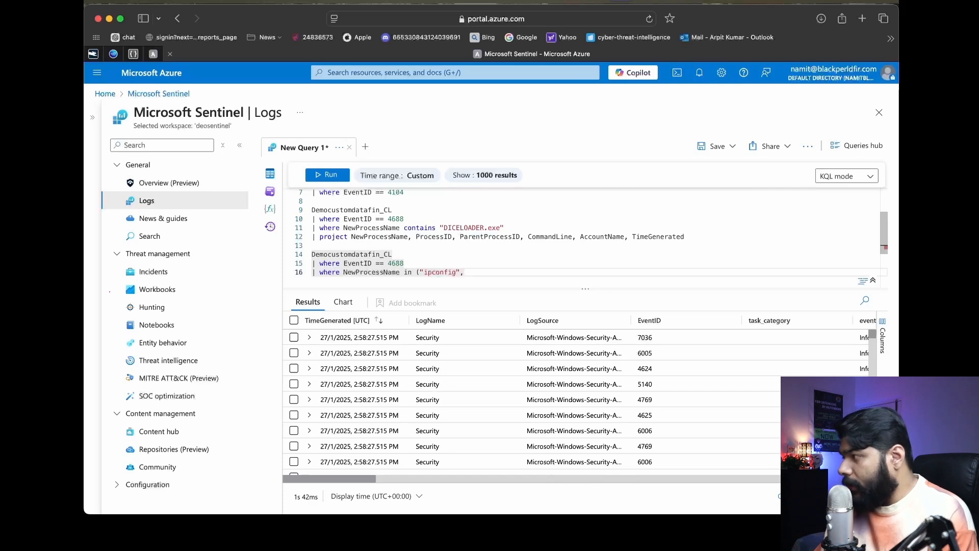
{"action": "key", "text": "BackSpace"}
{"action": "type", "text": "o"}
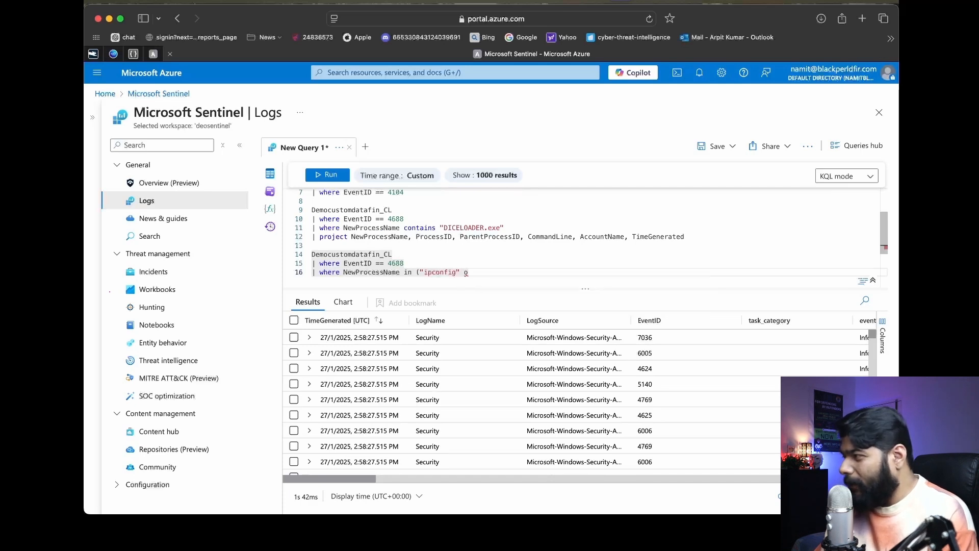
{"action": "type", "text": "r"}
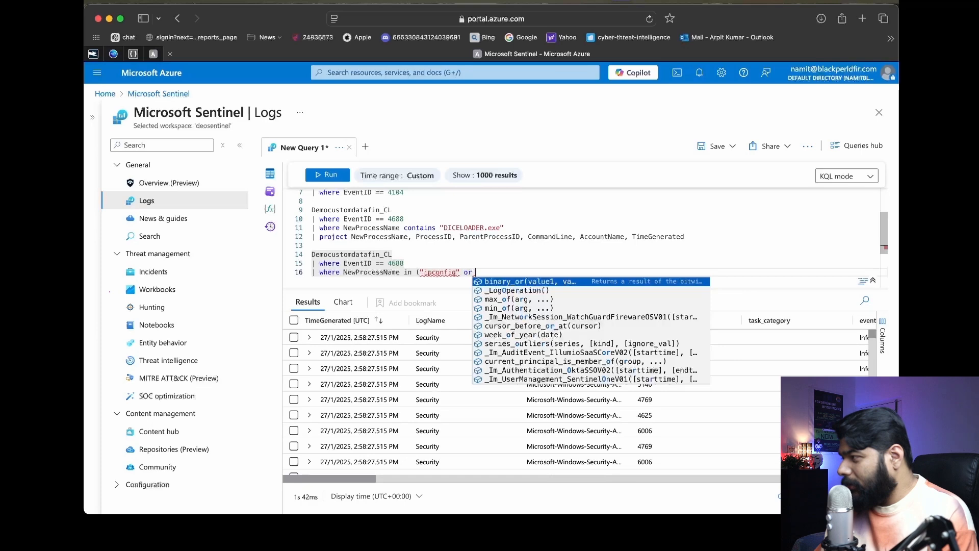
{"action": "key", "text": "BackSpace"}
{"action": "key", "text": "BackSpace"}
{"action": "key", "text": "BackSpace"}
{"action": "key", "text": "BackSpace"}
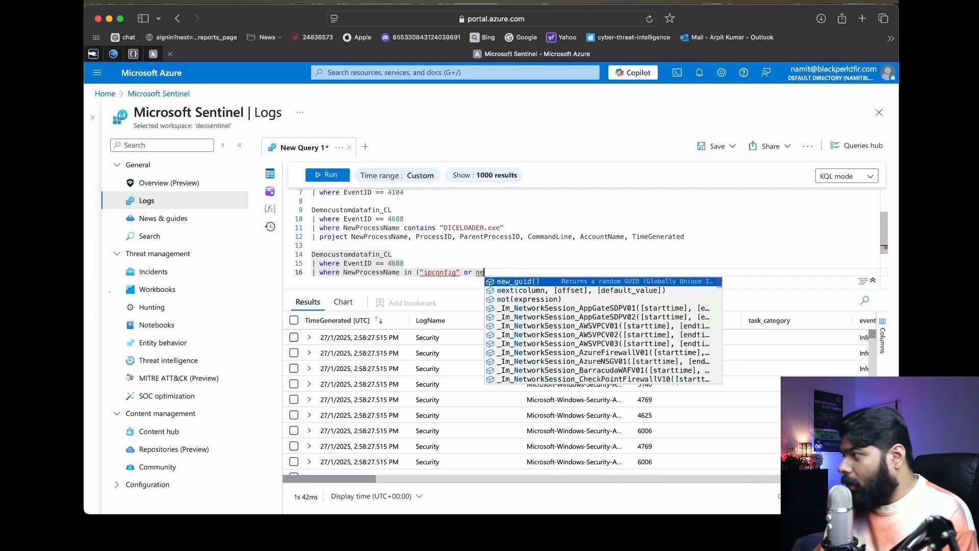
{"action": "key", "text": "BackSpace"}
{"action": "key", "text": "BackSpace"}
{"action": "key", "text": "BackSpace"}
{"action": "key", "text": "BackSpace"}
{"action": "key", "text": "BackSpace"}
{"action": "key", "text": "BackSpace"}
{"action": "key", "text": "BackSpace"}
{"action": "key", "text": "BackSpace"}
{"action": "key", "text": "BackSpace"}
{"action": "key", "text": "BackSpace"}
{"action": "key", "text": "BackSpace"}
{"action": "key", "text": "BackSpace"}
{"action": "key", "text": "BackSpace"}
{"action": "key", "text": "BackSpace"}
{"action": "key", "text": "BackSpace"}
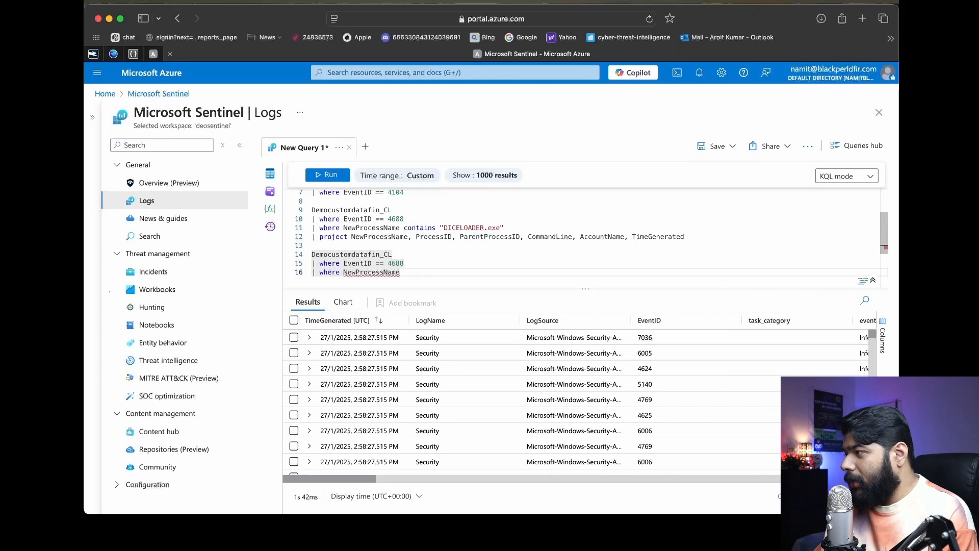
- Complete the fourth query's NewProcessName filter with the condition contains "ipconfig"
{"action": "type", "text": "contains \""}
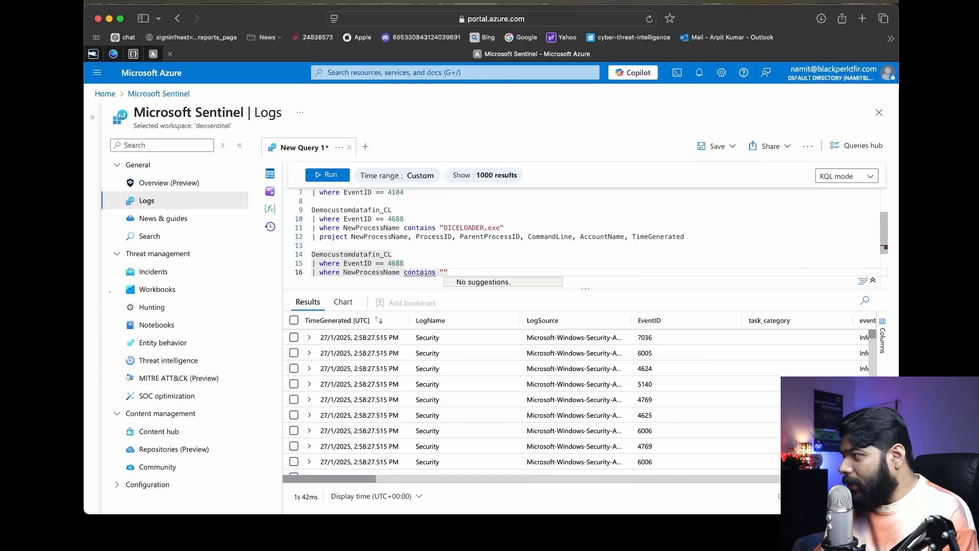
{"action": "type", "text": "ipconfig"}
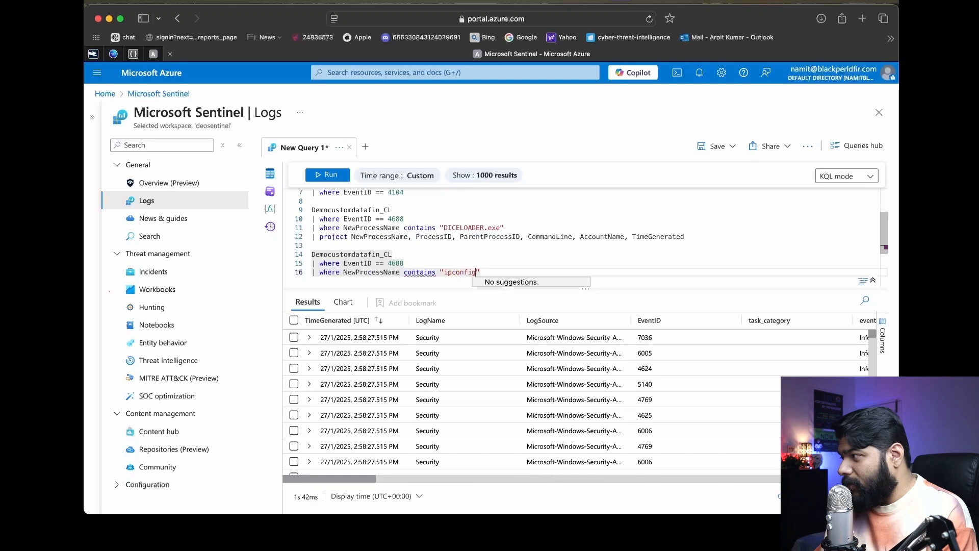
{"action": "type", "text": ".exe"}
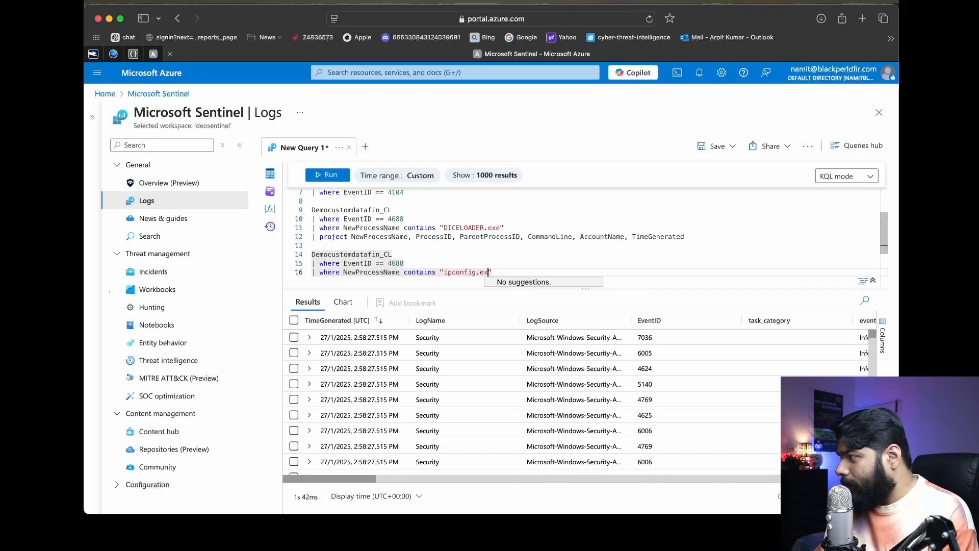
{"action": "key", "text": "BackSpace"}
{"action": "key", "text": "BackSpace"}
{"action": "key", "text": "BackSpace"}
{"action": "key", "text": "BackSpace"}
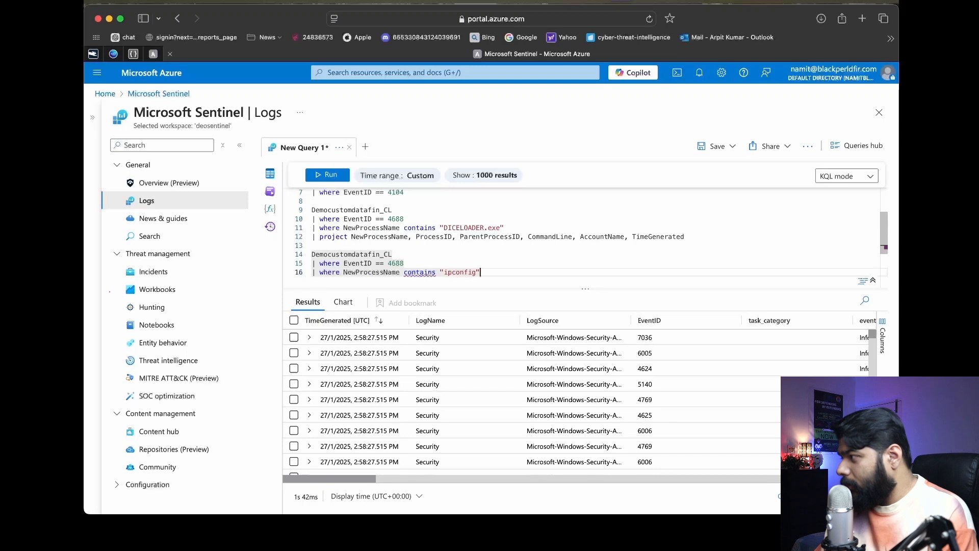
- Extend the fourth query's process filter with or NewProcessName contains "netsat"
{"action": "type", "text": "or"}
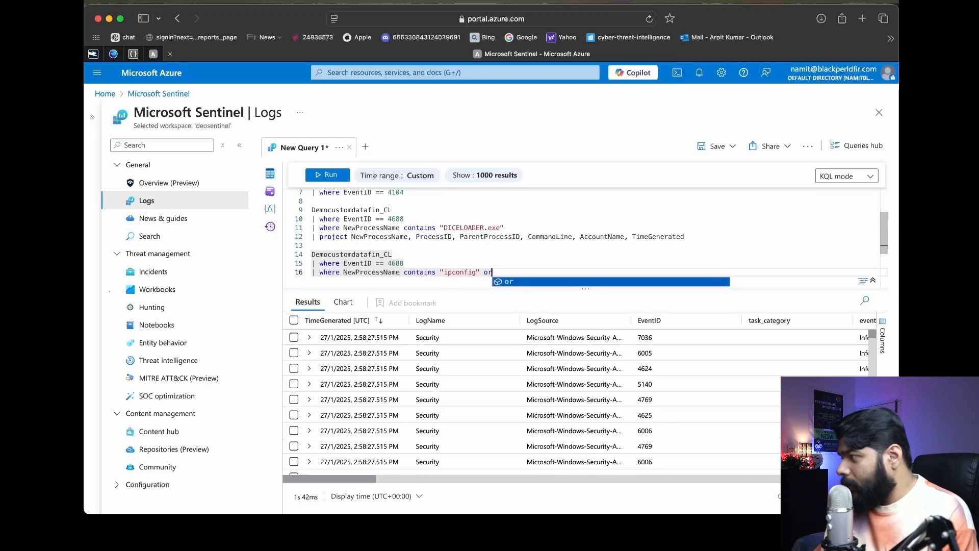
{"action": "type", "text": " NewProcessName c"}
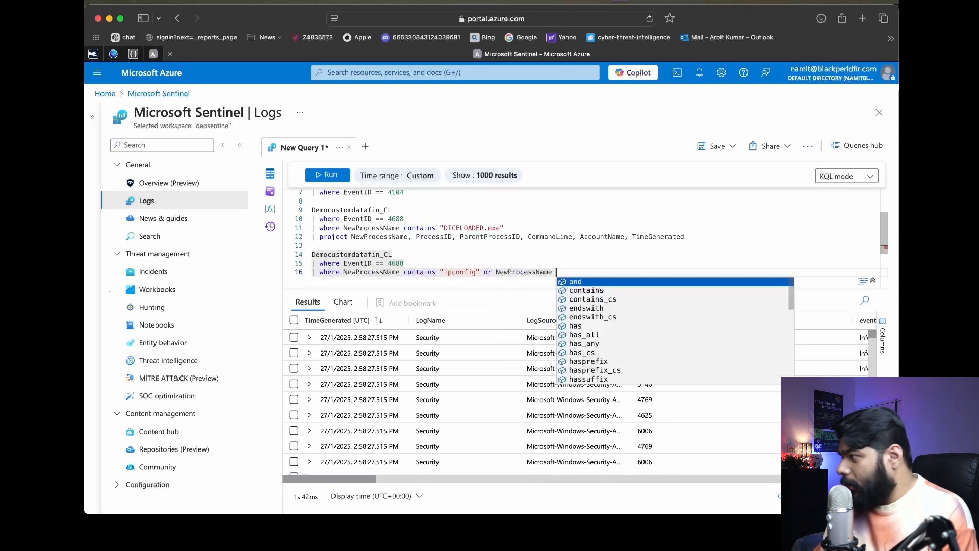
{"action": "type", "text": "ontains \""}
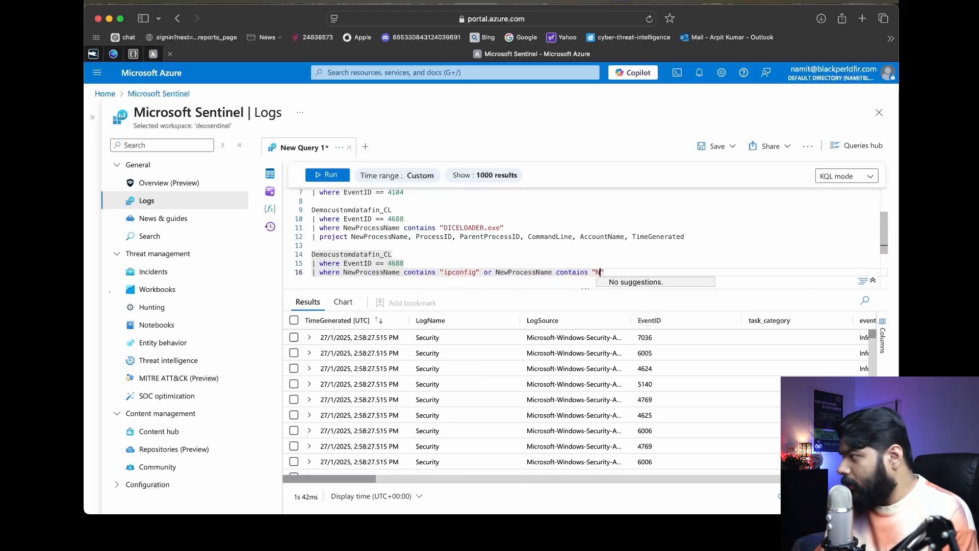
{"action": "type", "text": "Net"}
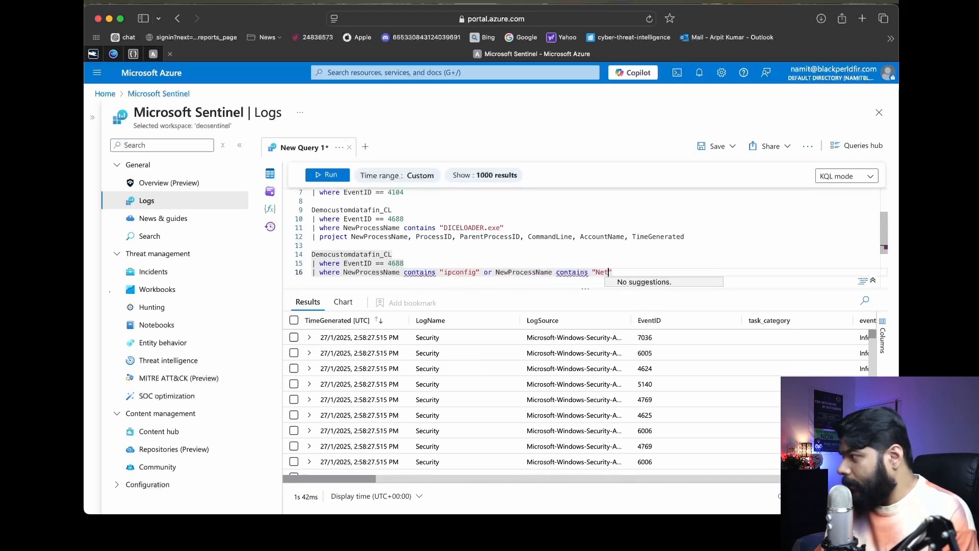
{"action": "key", "text": "BackSpace"}
{"action": "key", "text": "BackSpace"}
{"action": "key", "text": "BackSpace"}
{"action": "type", "text": "net"}
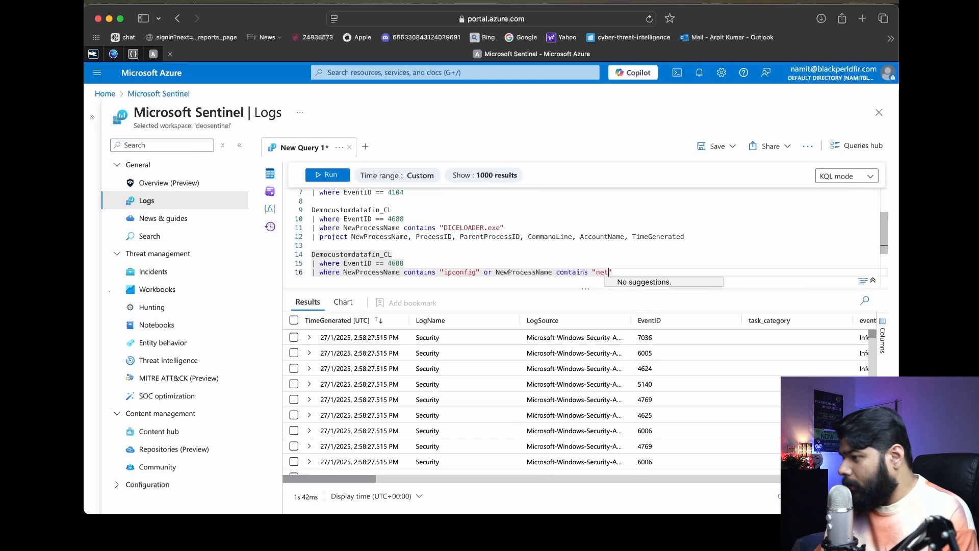
{"action": "type", "text": "sat.exe"}
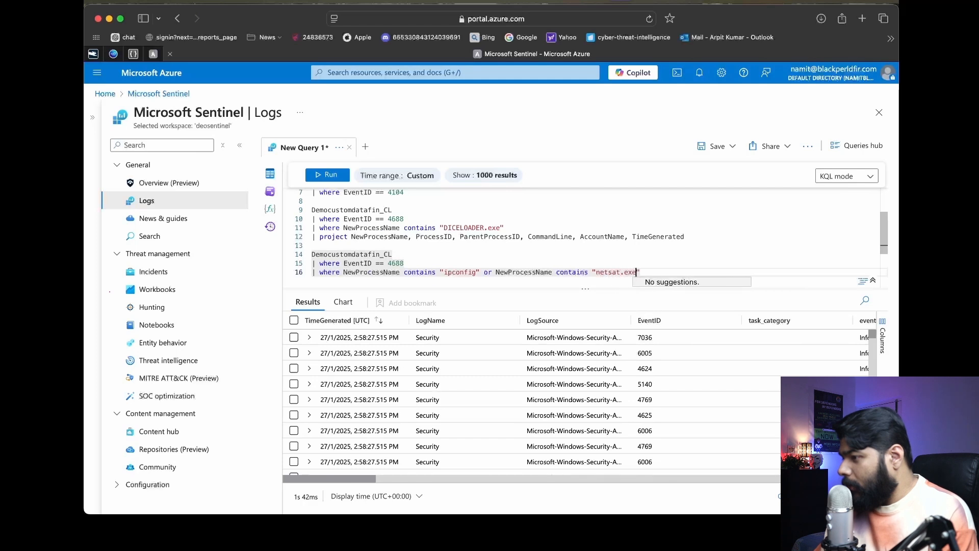
{"action": "key", "text": "BackSpace"}
{"action": "key", "text": "BackSpace"}
{"action": "key", "text": "BackSpace"}
{"action": "key", "text": "BackSpace"}
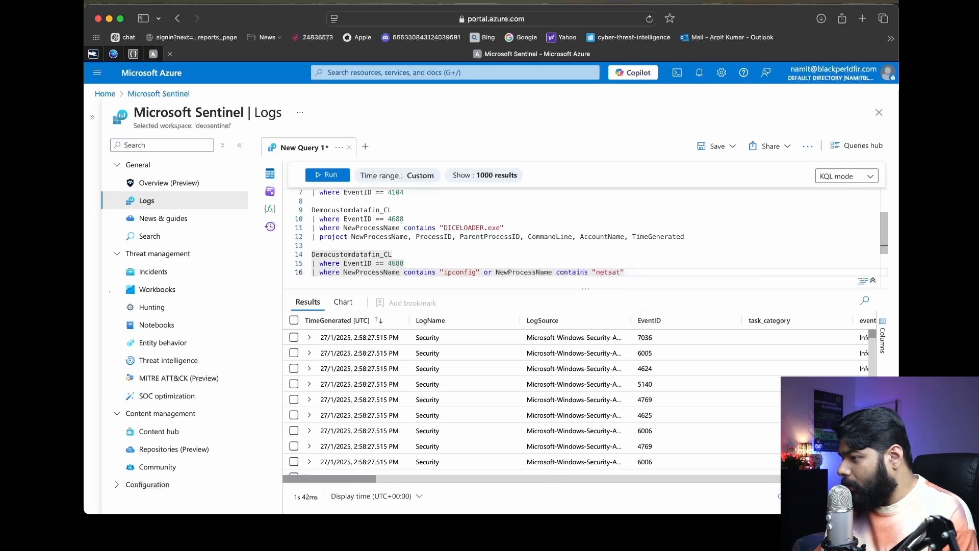
- Add or NewProcessName contains "tasklist" to the fourth query's process filter and run the query
{"action": "type", "text": "\" or "}
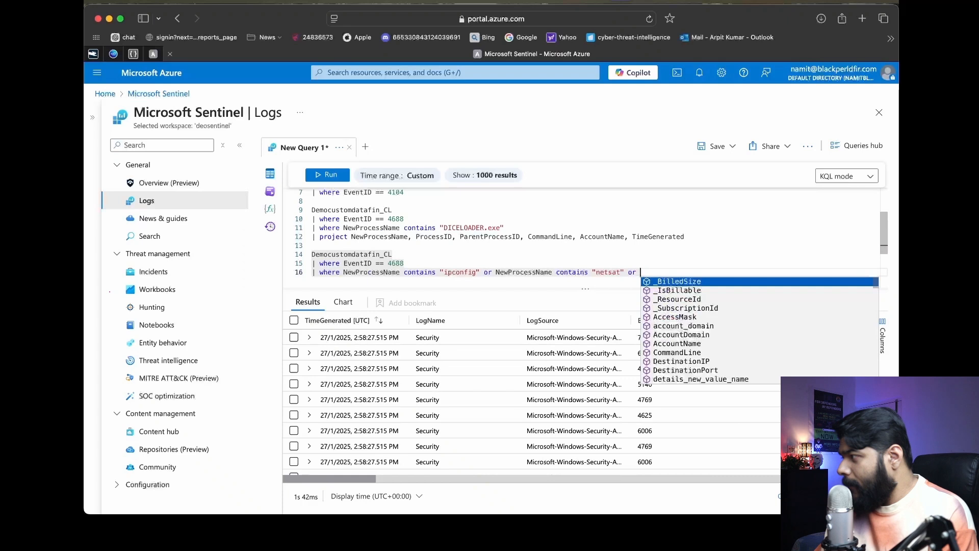
{"action": "type", "text": "NewProcessName "}
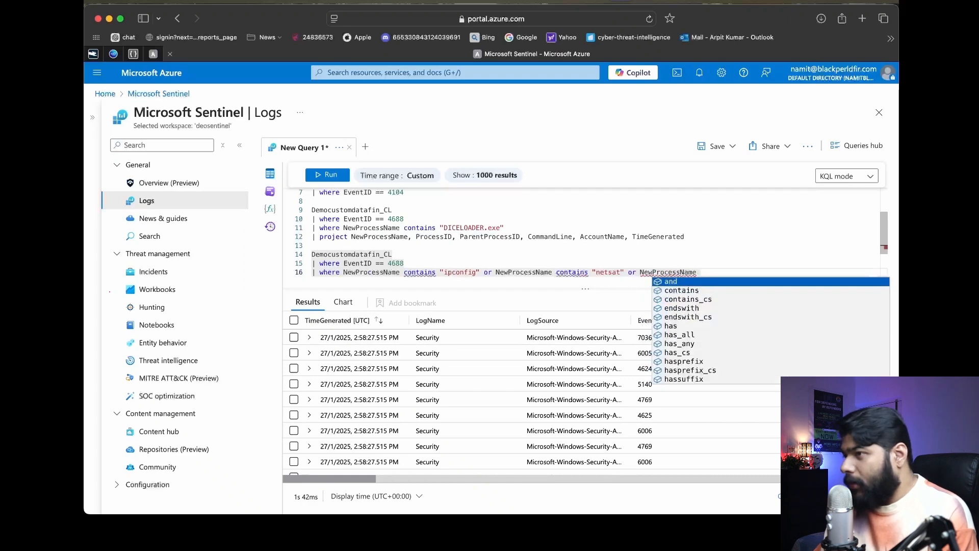
{"action": "type", "text": "con"}
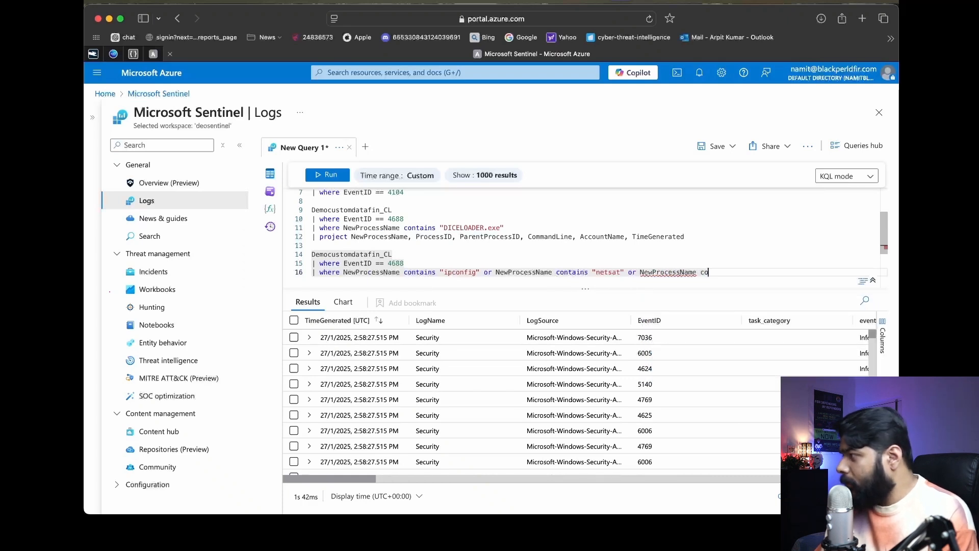
{"action": "key", "text": "Tab"}
{"action": "type", "text": "\""}
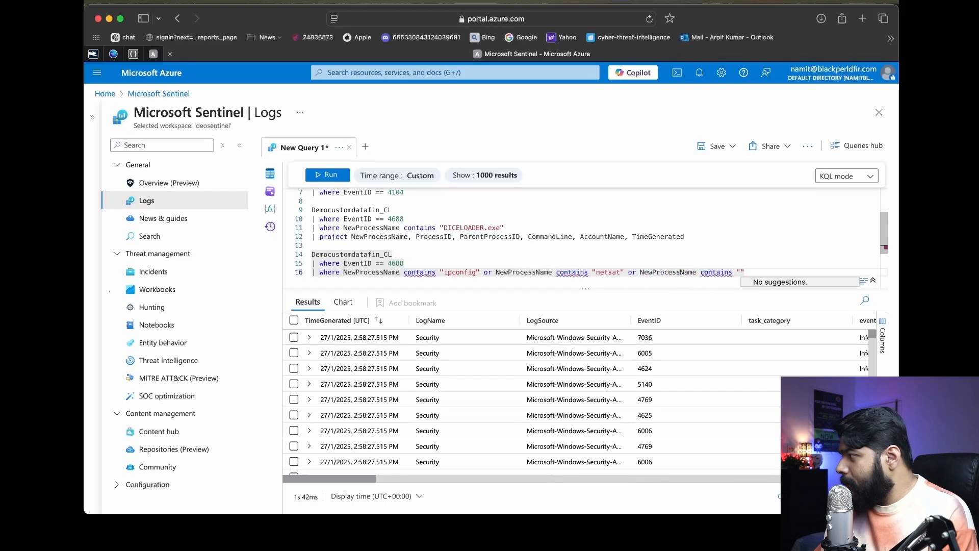
{"action": "type", "text": "task"}
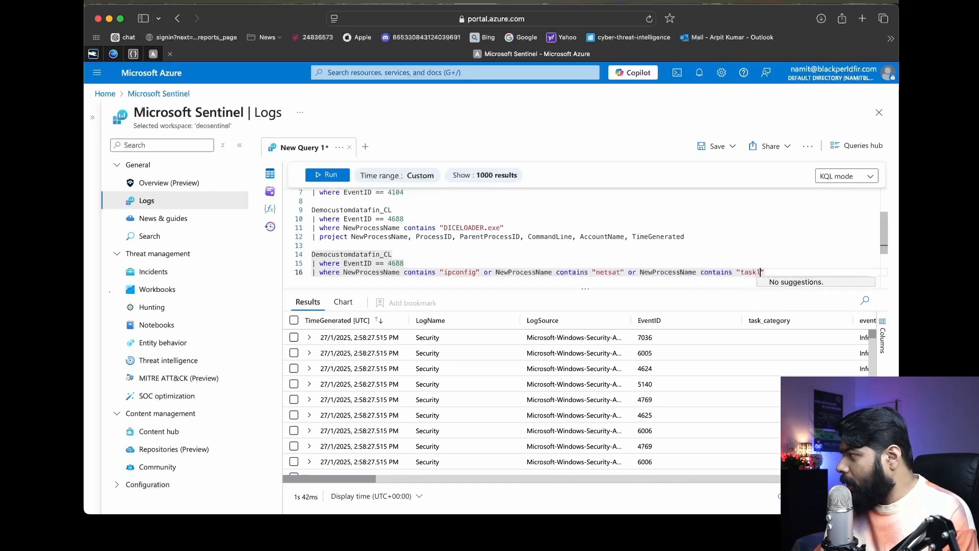
{"action": "type", "text": "list"}
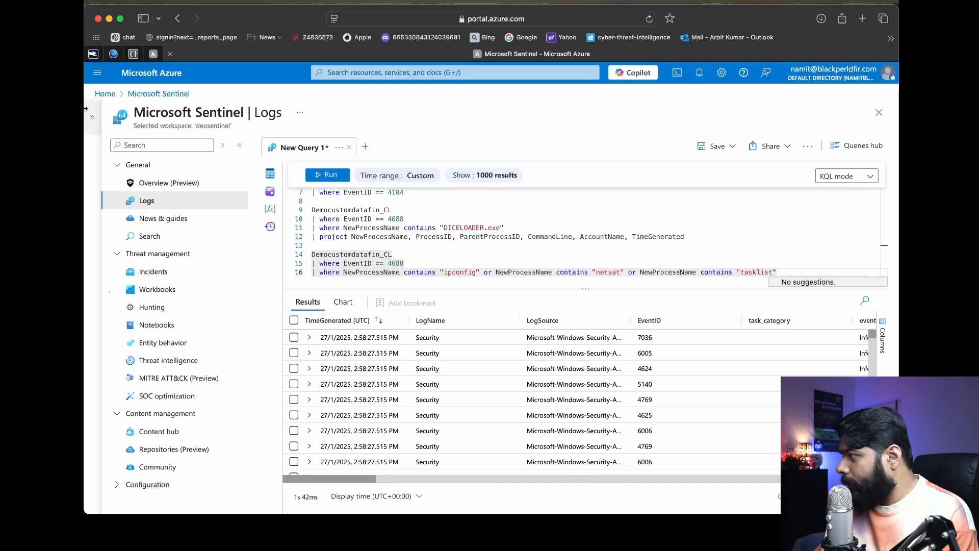
{"action": "left_click", "coordinate": [326, 175]}
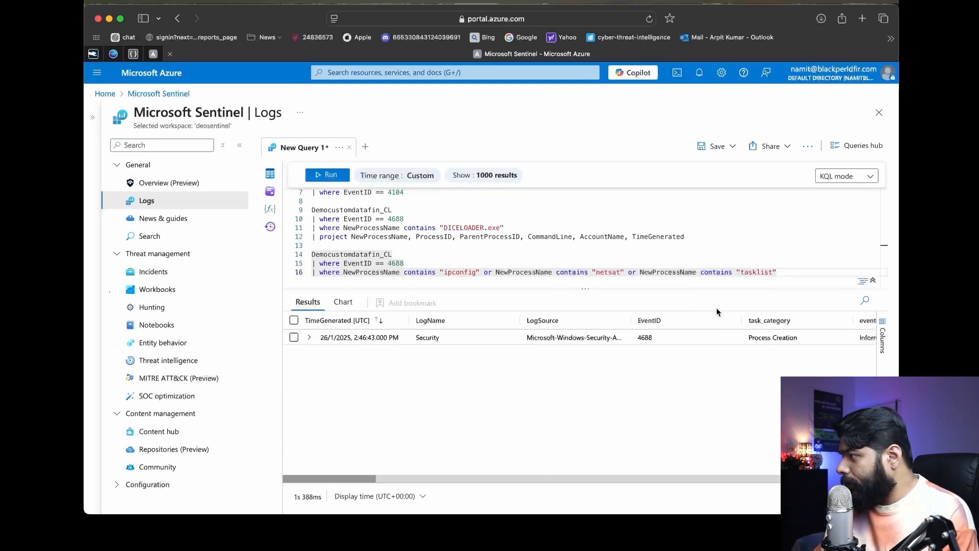
- Widen the NewProcessName column in the fourth query's results so the full process path is readable
{"action": "scroll", "coordinate": [728, 396], "scroll_direction": "right", "scroll_amount": 5}
{"action": "scroll", "coordinate": [727, 396], "scroll_direction": "right", "scroll_amount": 5}
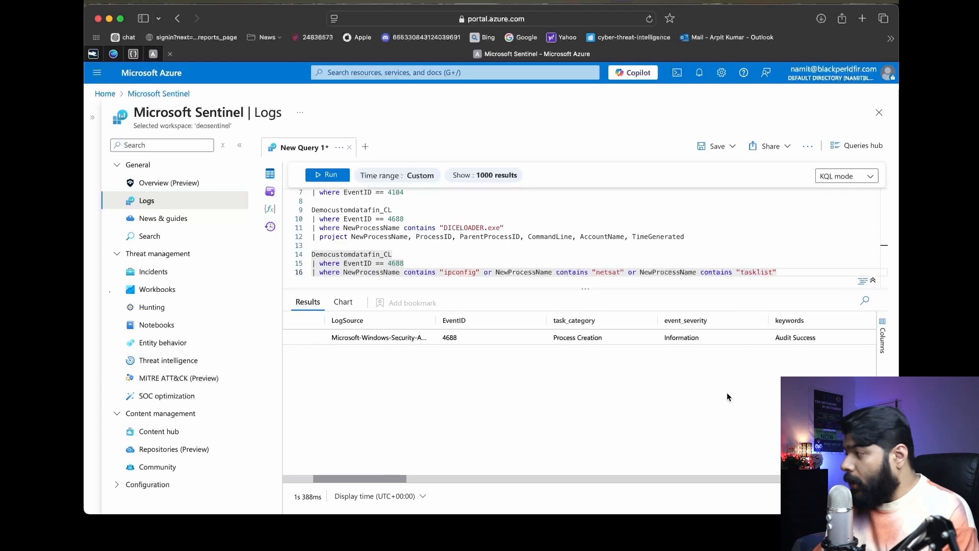
{"action": "scroll", "coordinate": [728, 396], "scroll_direction": "right", "scroll_amount": 5}
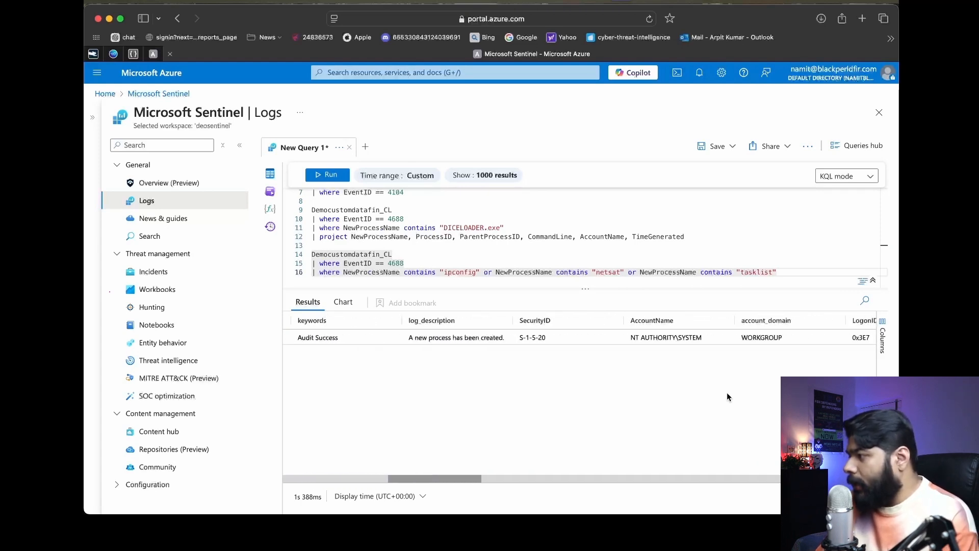
{"action": "scroll", "coordinate": [727, 396], "scroll_direction": "right", "scroll_amount": 5}
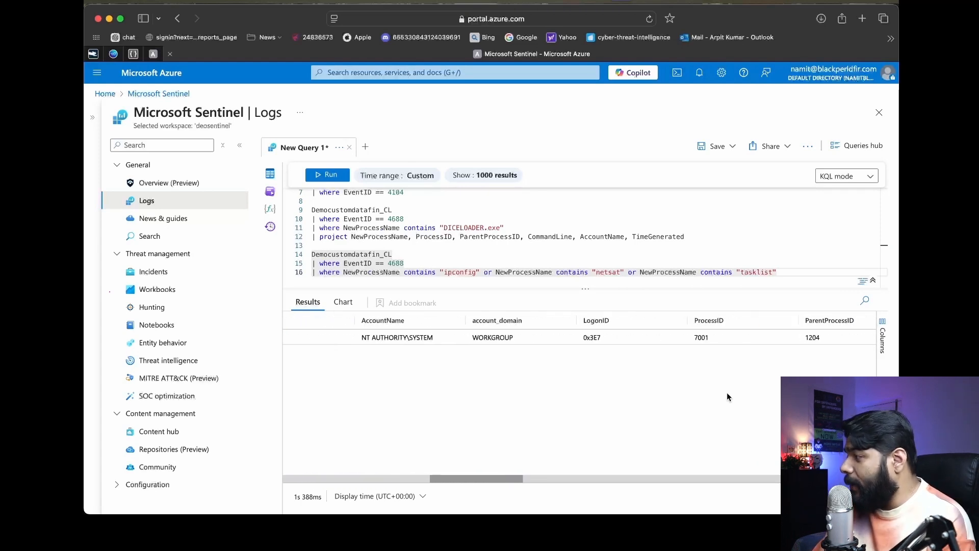
{"action": "scroll", "coordinate": [726, 397], "scroll_direction": "right", "scroll_amount": 1}
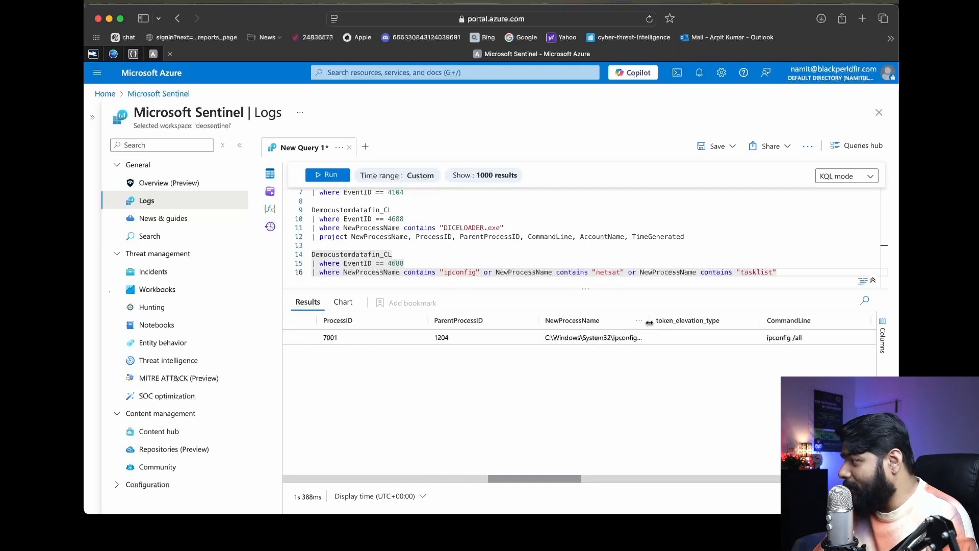
{"action": "left_click_drag", "start_coordinate": [651, 326], "coordinate": [706, 325]}
- Review the fourth query's result row from its timestamp through the account, process IDs, NewProcessName and CommandLine columns
{"action": "scroll", "coordinate": [649, 396], "scroll_direction": "left", "scroll_amount": 10}
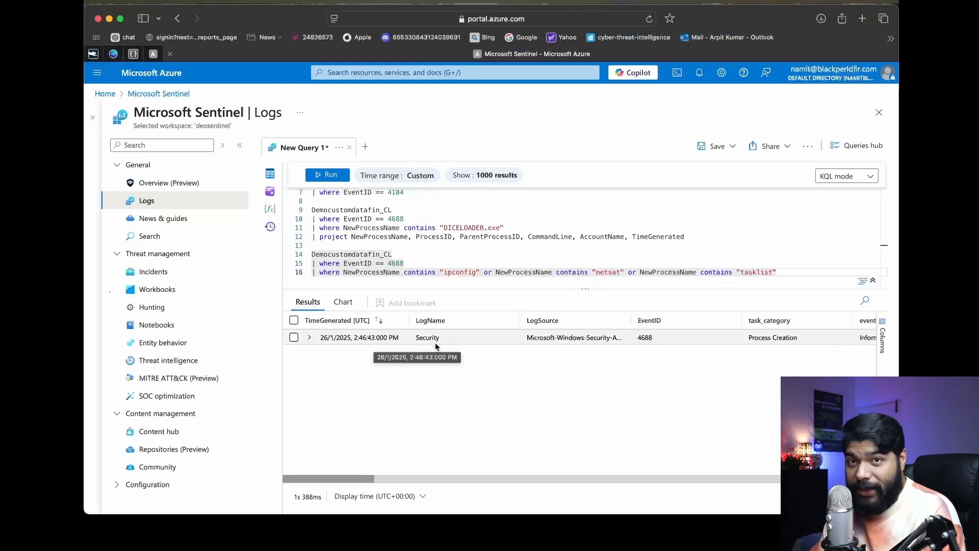
{"action": "scroll", "coordinate": [524, 372], "scroll_direction": "right", "scroll_amount": 10}
{"action": "scroll", "coordinate": [525, 377], "scroll_direction": "right", "scroll_amount": 6}
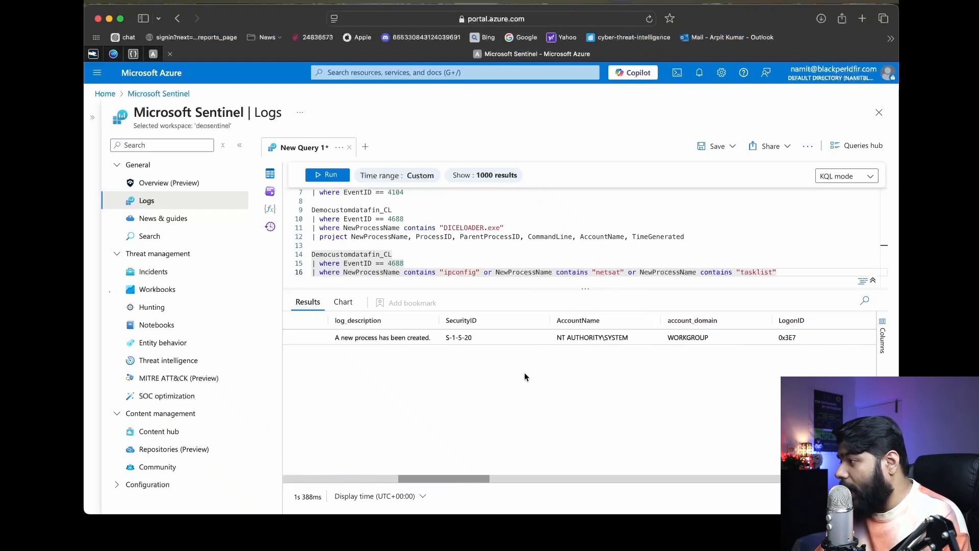
{"action": "scroll", "coordinate": [525, 376], "scroll_direction": "right", "scroll_amount": 5}
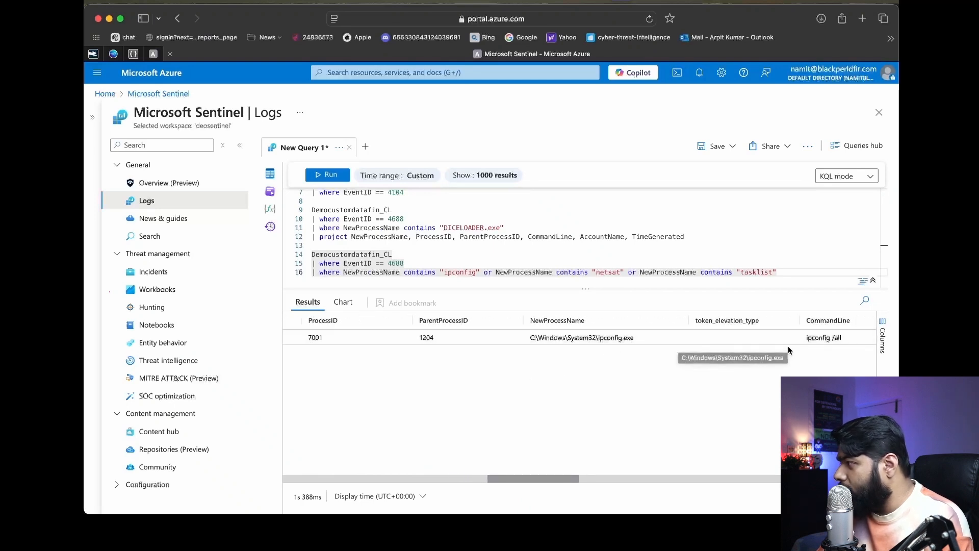
- Switch to the FIN7 process flow chart slide to check which attack stage follows the reconnaissance commands
{"action": "scroll", "coordinate": [787, 345], "scroll_direction": "right", "scroll_amount": 1}
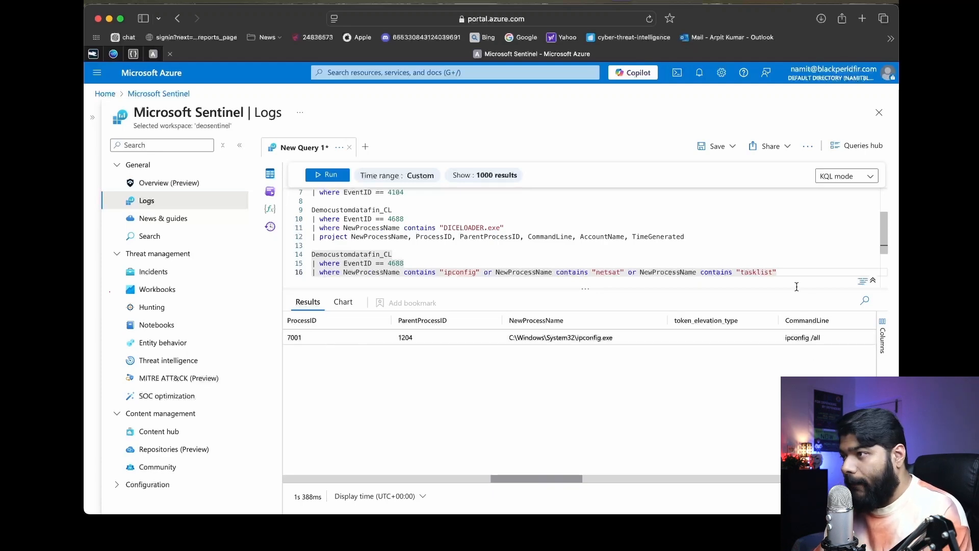
{"action": "key", "text": "ctrl+Left"}
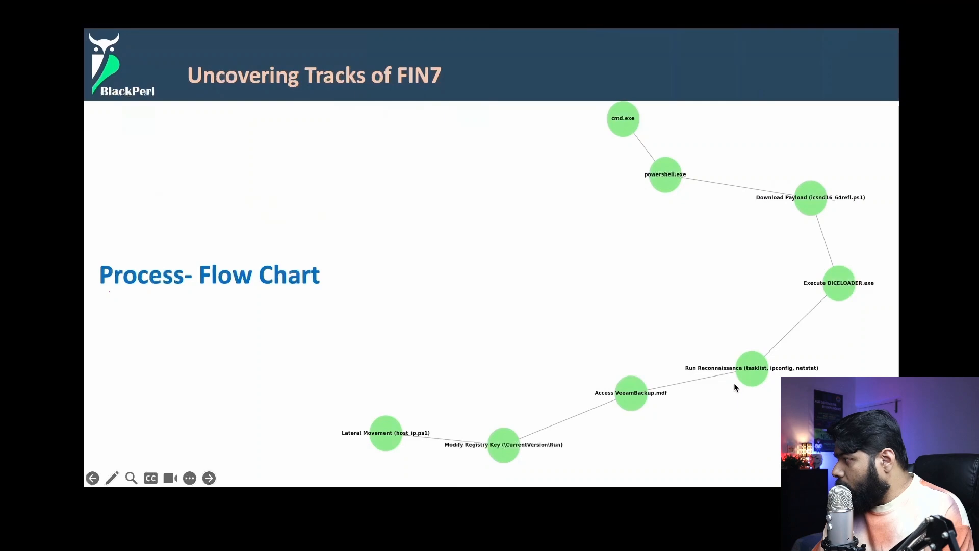
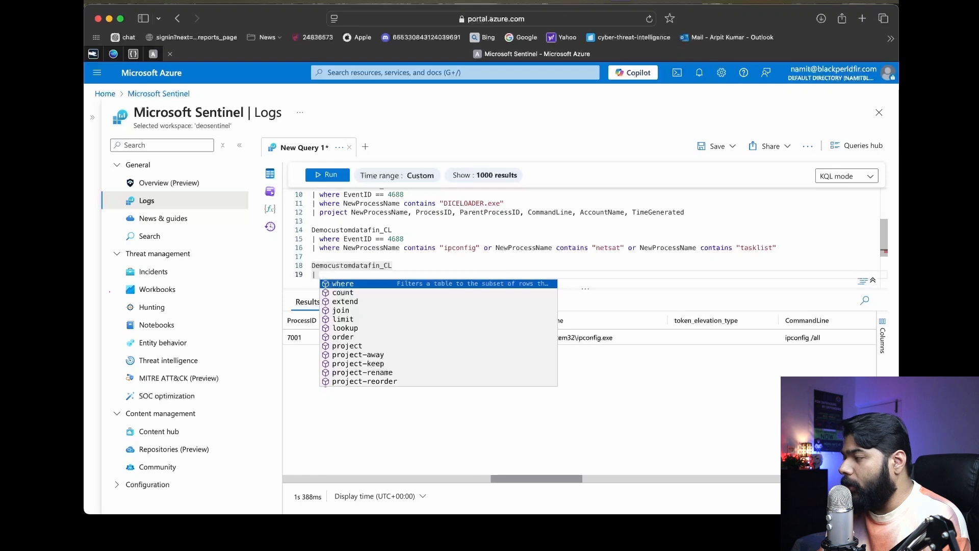
- Add a where clause on ObjectName with the contains operator to the fifth Democustomdatafin_CL query
{"action": "type", "text": "Obj"}
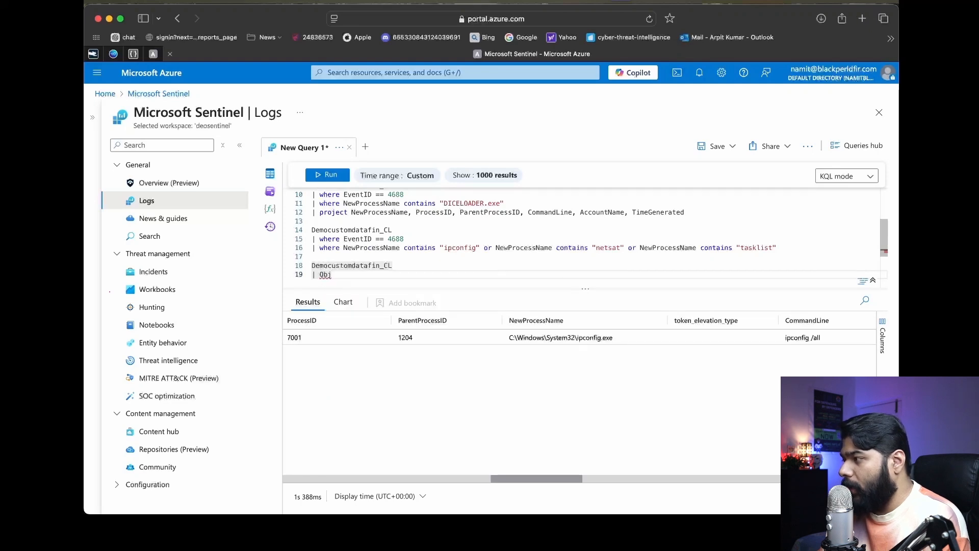
{"action": "key", "text": "BackSpace"}
{"action": "key", "text": "BackSpace"}
{"action": "key", "text": "BackSpace"}
{"action": "type", "text": "where"}
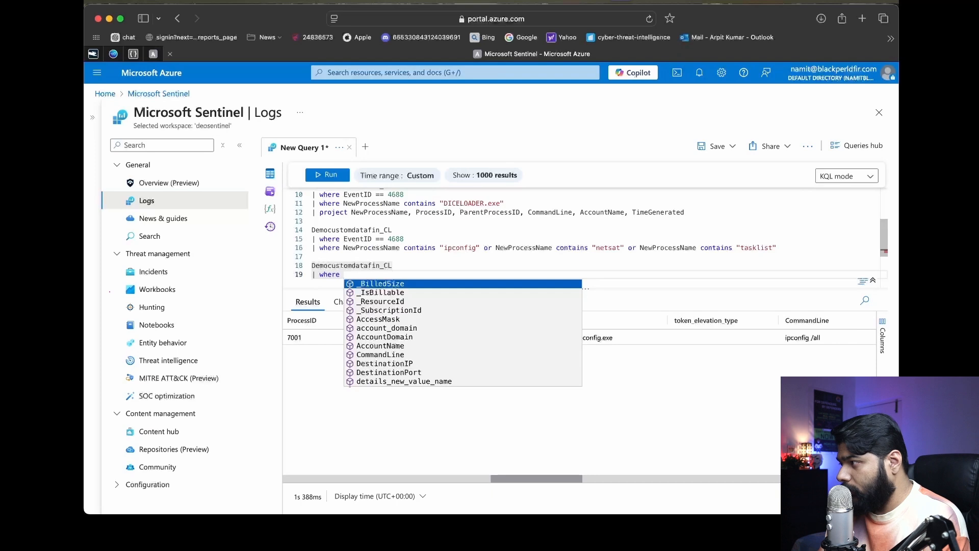
{"action": "type", "text": " Object"}
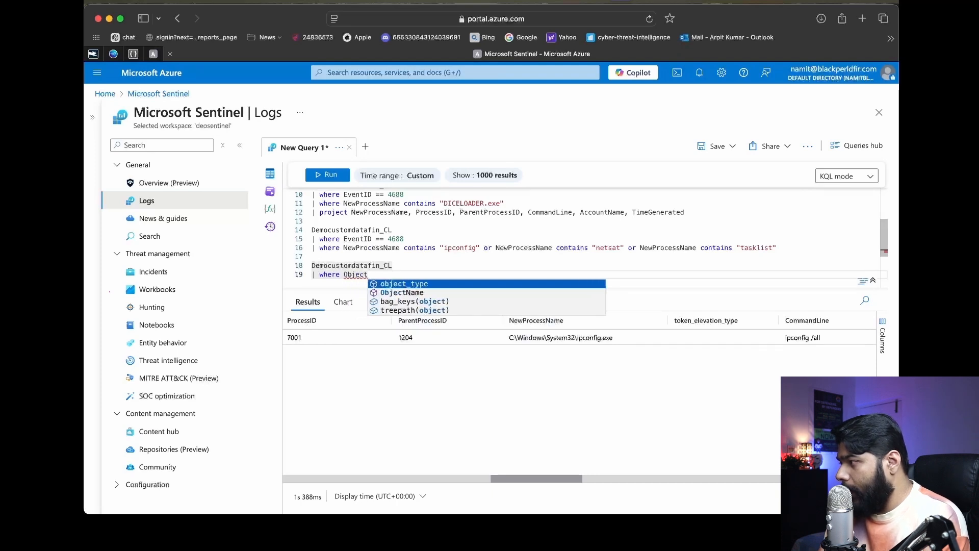
{"action": "key", "text": "Down"}
{"action": "key", "text": "Return"}
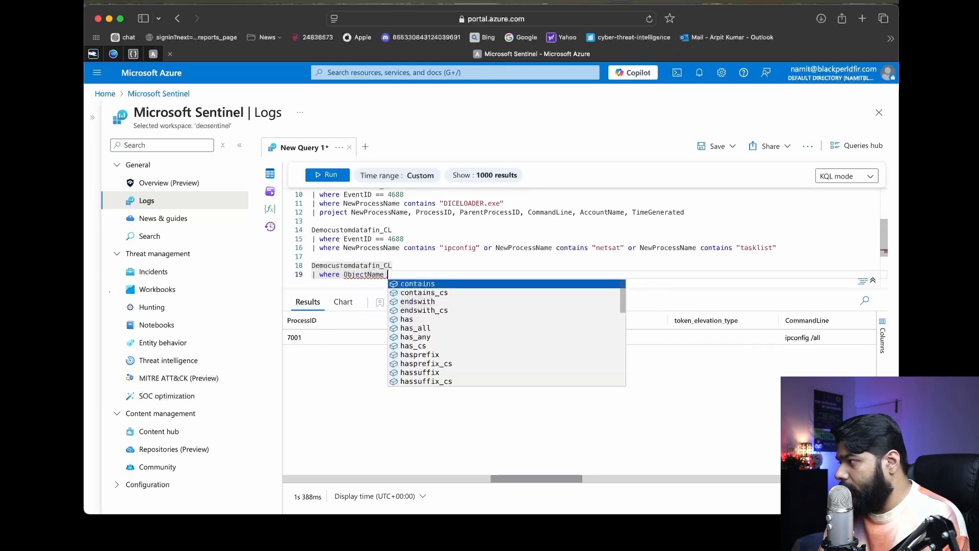
{"action": "key", "text": "Return"}
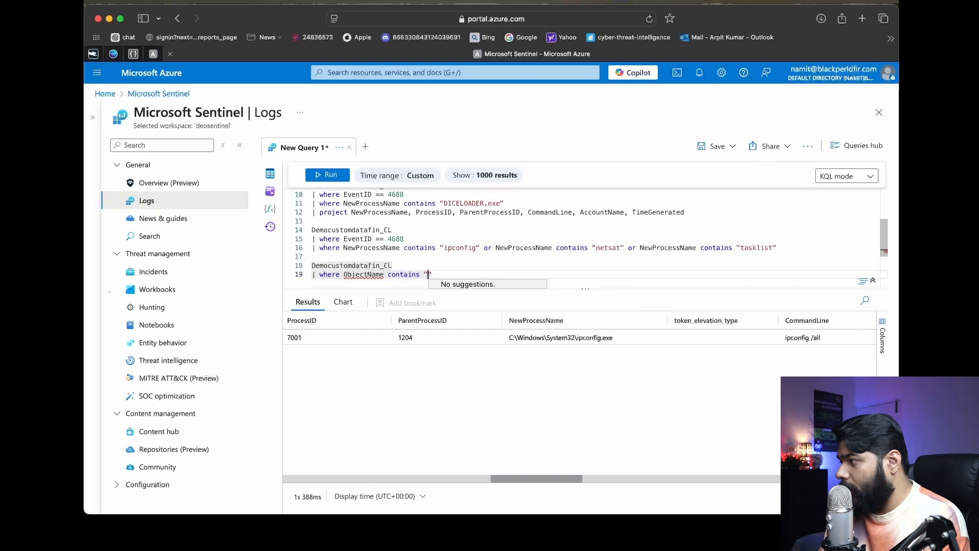
- Complete the fifth query's ObjectName filter with "VeeamBackup" and run the query
{"action": "type", "text": "\"VEE"}
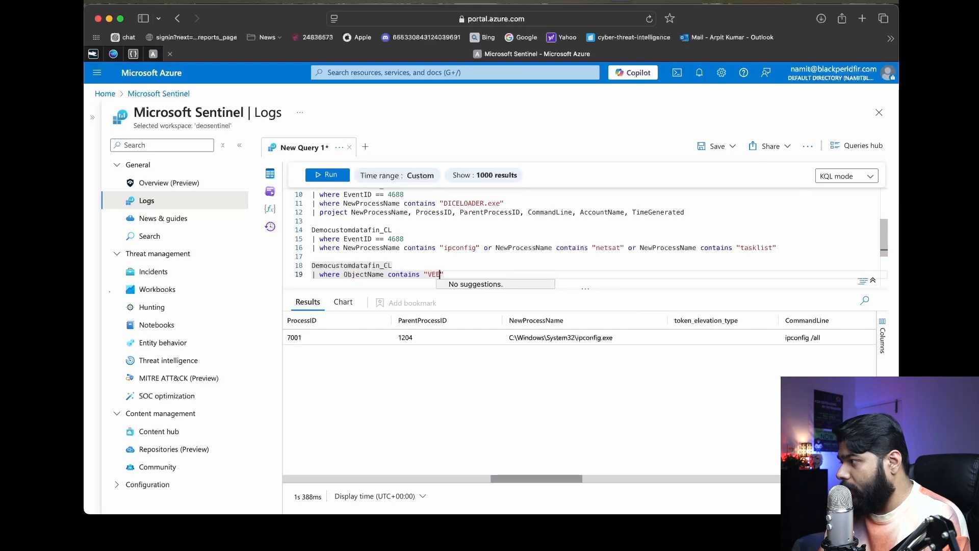
{"action": "key", "text": "BackSpace"}
{"action": "key", "text": "BackSpace"}
{"action": "key", "text": "BackSpace"}
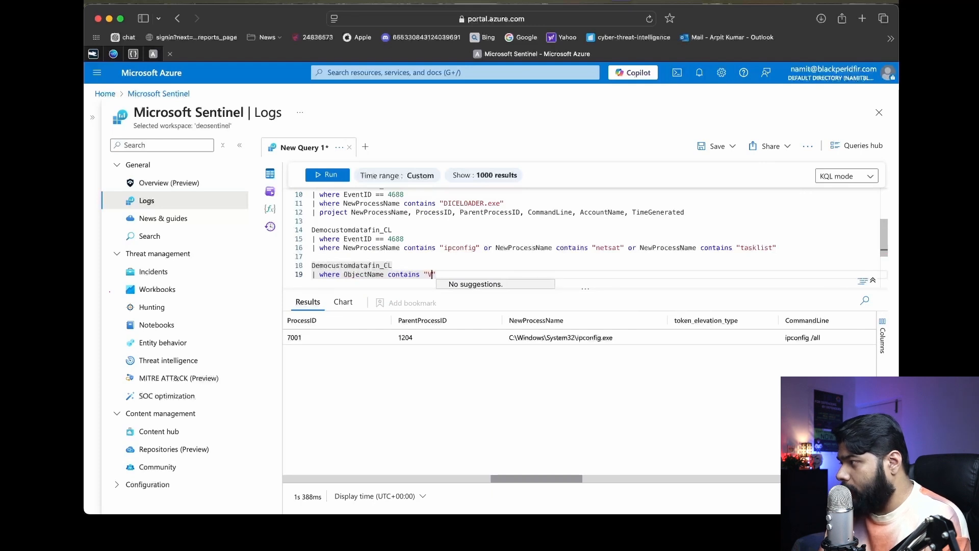
{"action": "type", "text": "Veea"}
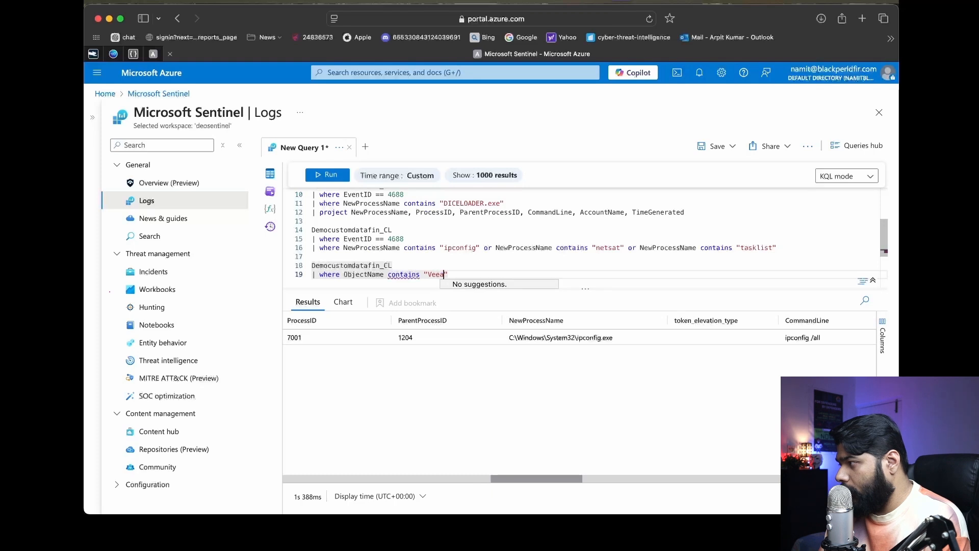
{"action": "type", "text": "mBackup"}
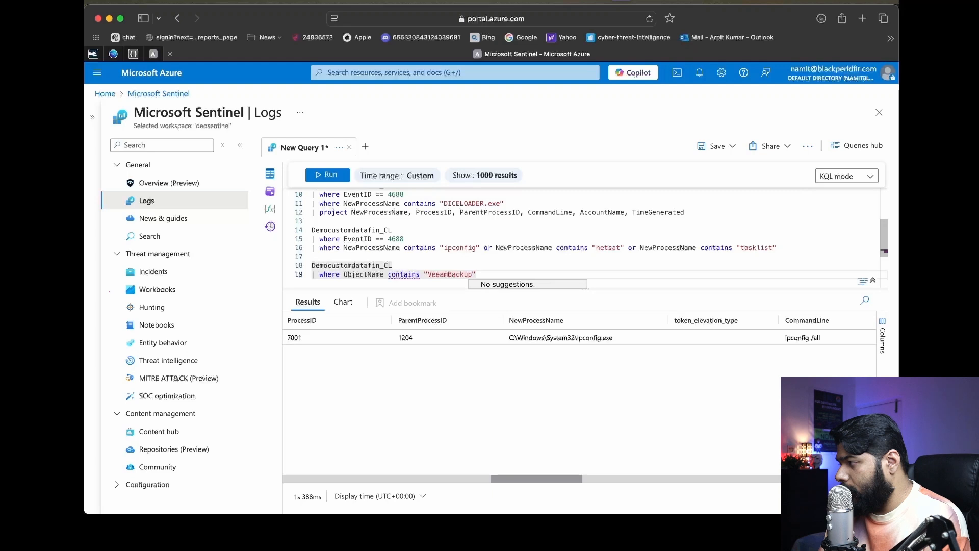
{"action": "left_click", "coordinate": [480, 271]}
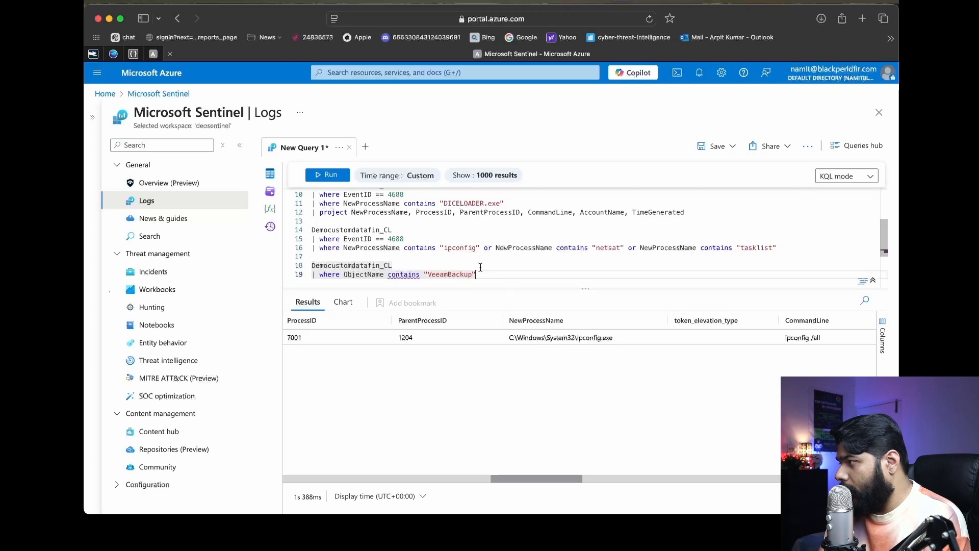
{"action": "left_click", "coordinate": [331, 174]}
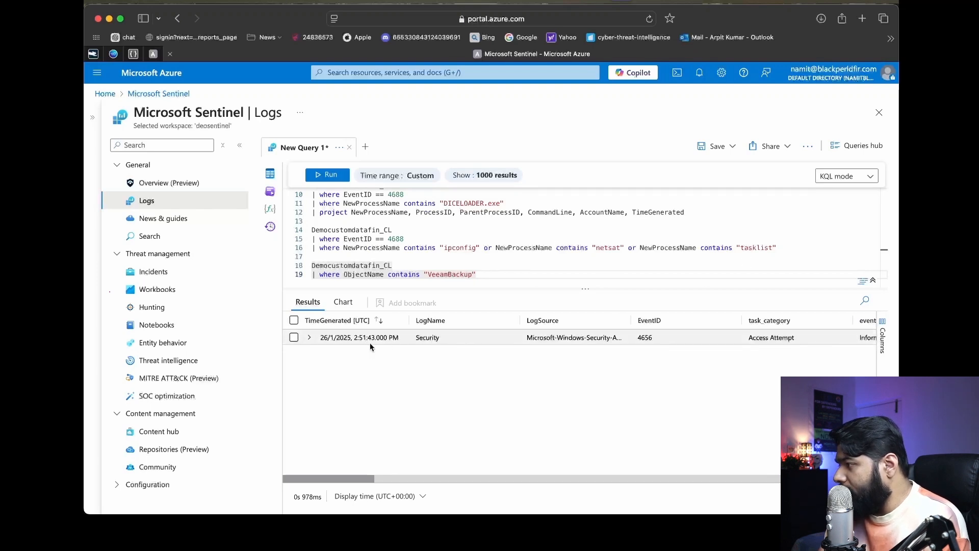
- Widen the log_description column in the fifth query's results so the full description is readable
{"action": "scroll", "coordinate": [370, 346], "scroll_direction": "right", "scroll_amount": 1}
{"action": "scroll", "coordinate": [370, 347], "scroll_direction": "right", "scroll_amount": 5}
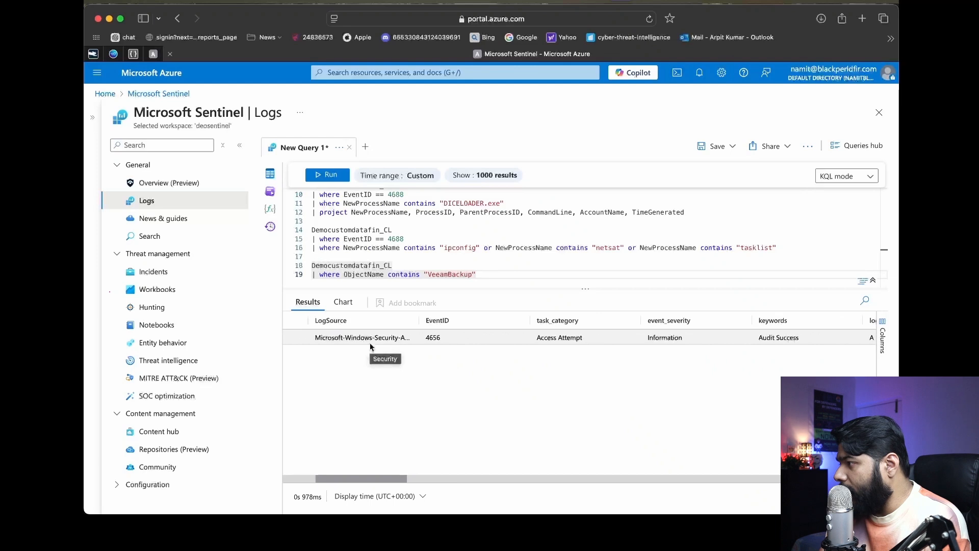
{"action": "scroll", "coordinate": [579, 347], "scroll_direction": "right", "scroll_amount": 5}
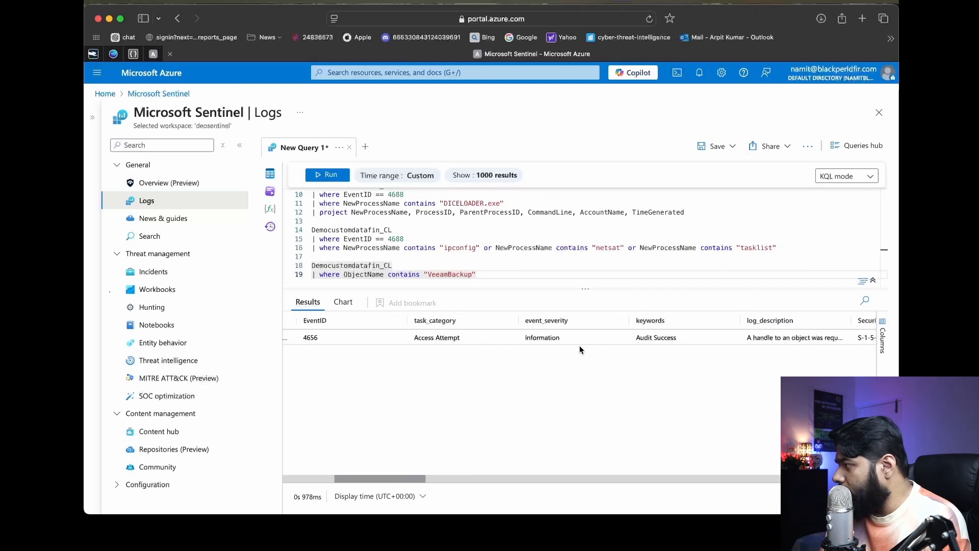
{"action": "scroll", "coordinate": [579, 344], "scroll_direction": "right", "scroll_amount": 1}
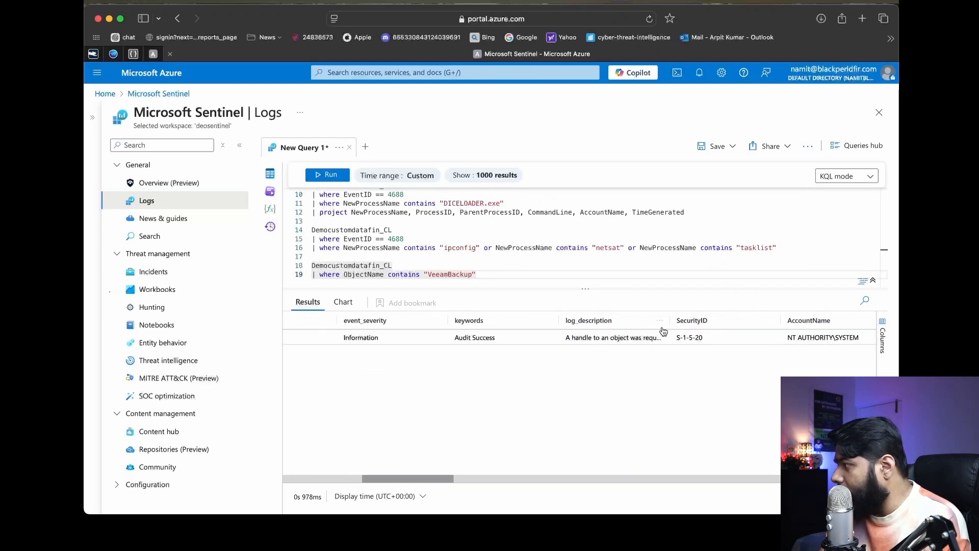
{"action": "left_click_drag", "start_coordinate": [669, 322], "coordinate": [701, 324]}
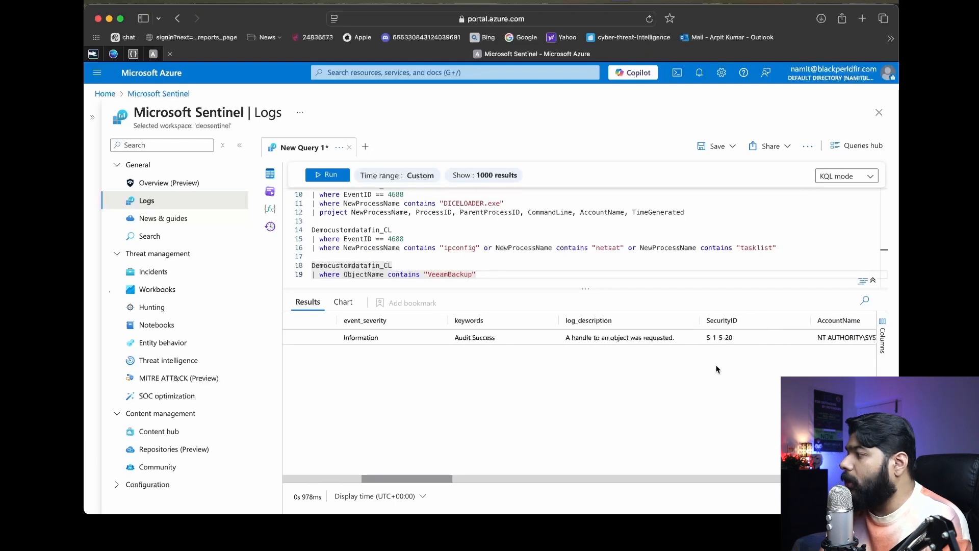
- Examine the fifth query's result row across the account, ObjectName, object_type, AccessMask and remaining columns, and return to the event details
{"action": "scroll", "coordinate": [706, 351], "scroll_direction": "right", "scroll_amount": 1}
{"action": "scroll", "coordinate": [716, 368], "scroll_direction": "right", "scroll_amount": 5}
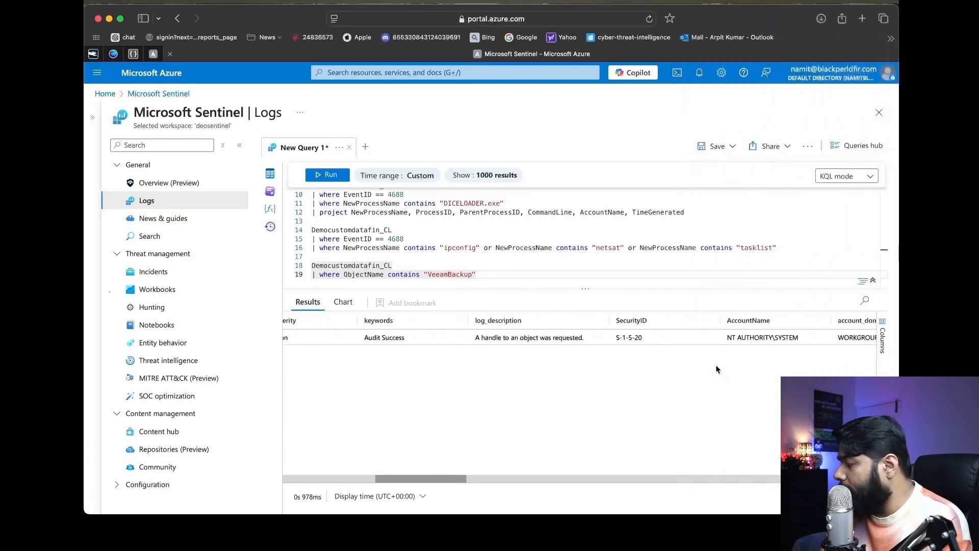
{"action": "scroll", "coordinate": [610, 358], "scroll_direction": "right", "scroll_amount": 6}
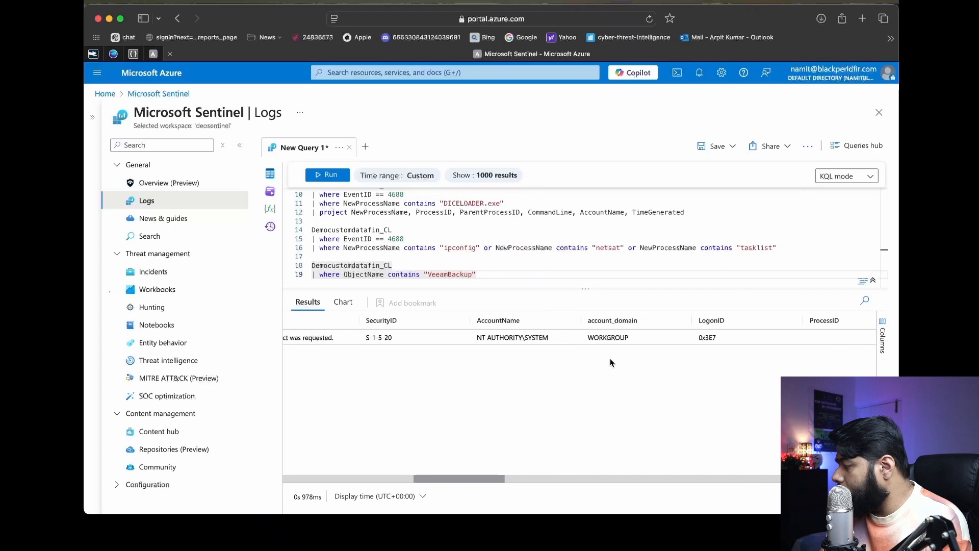
{"action": "scroll", "coordinate": [610, 362], "scroll_direction": "right", "scroll_amount": 8}
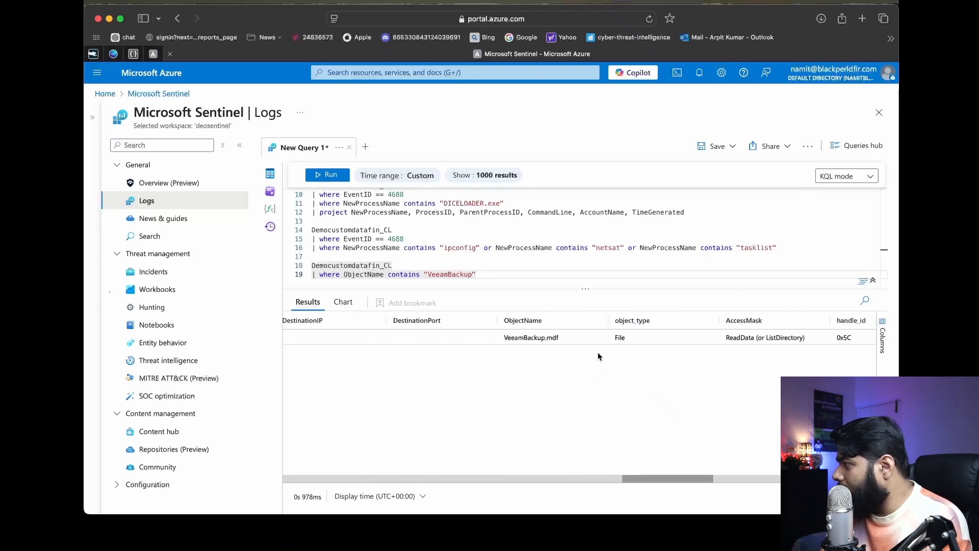
{"action": "scroll", "coordinate": [597, 353], "scroll_direction": "right", "scroll_amount": 5}
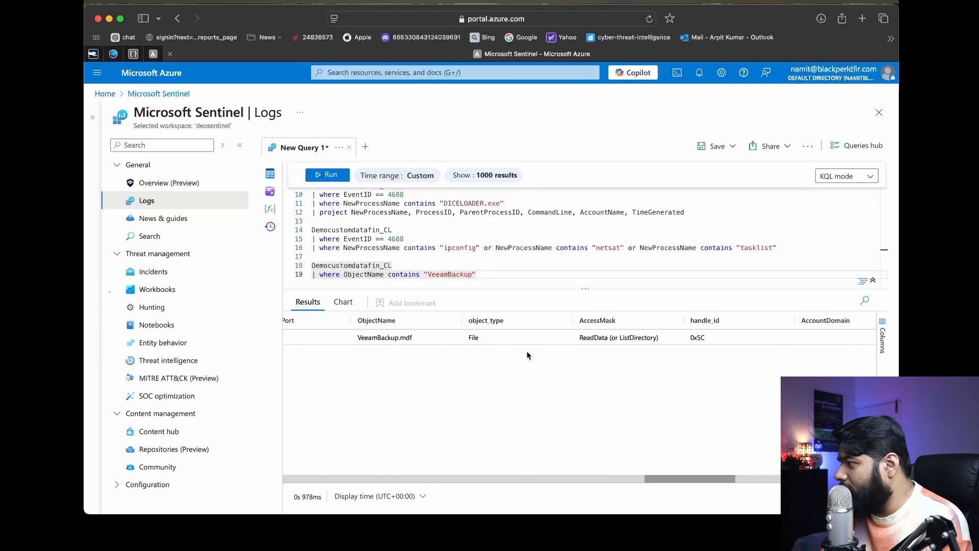
{"action": "scroll", "coordinate": [632, 338], "scroll_direction": "right", "scroll_amount": 1}
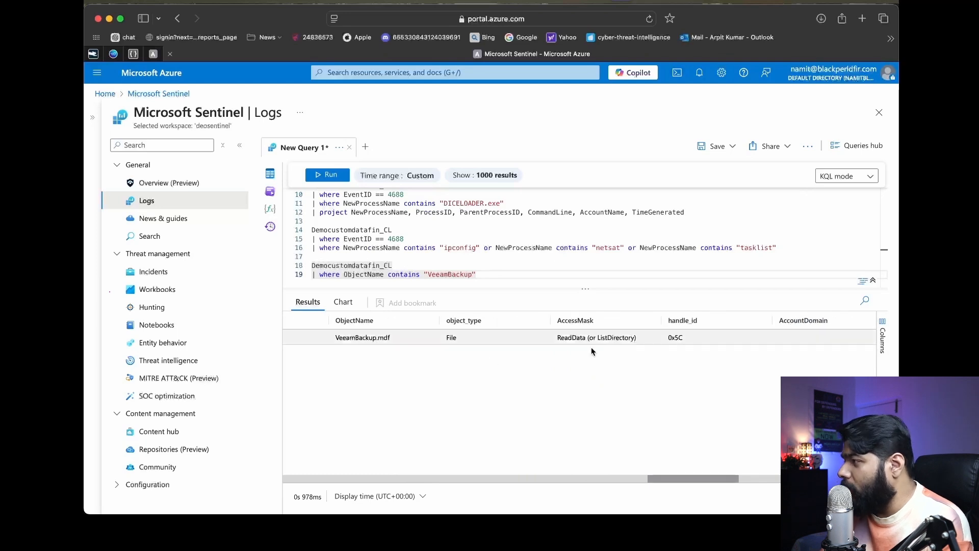
{"action": "scroll", "coordinate": [592, 349], "scroll_direction": "right", "scroll_amount": 5}
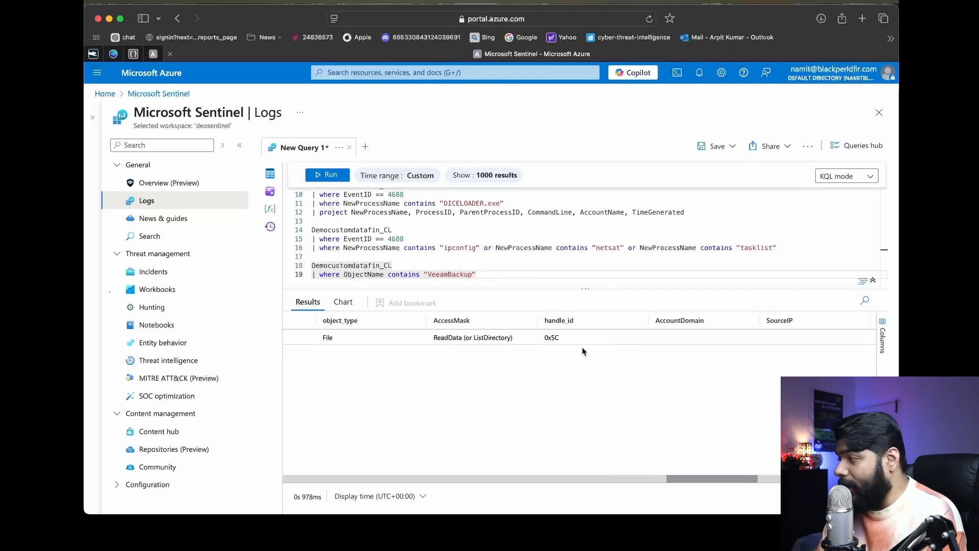
{"action": "scroll", "coordinate": [583, 349], "scroll_direction": "right", "scroll_amount": 5}
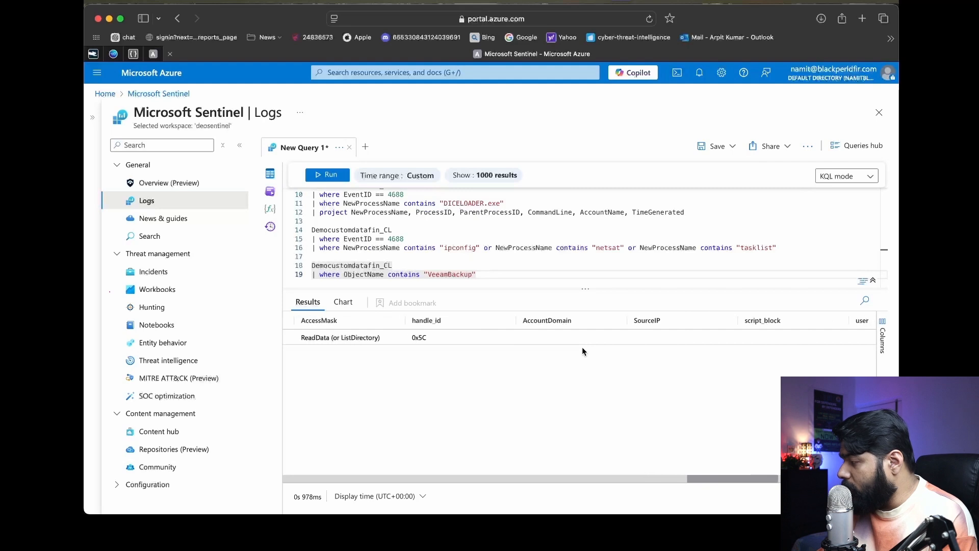
{"action": "scroll", "coordinate": [583, 350], "scroll_direction": "right", "scroll_amount": 6}
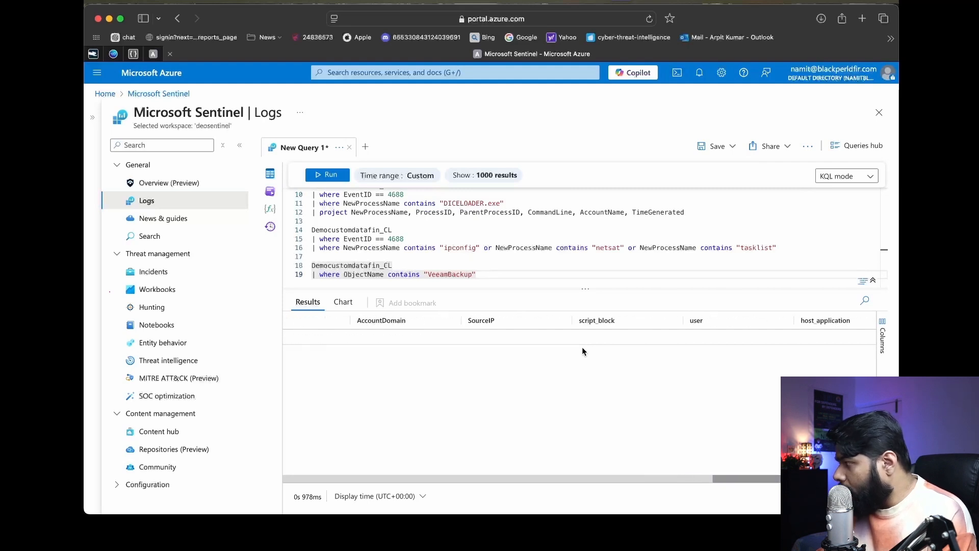
{"action": "scroll", "coordinate": [582, 351], "scroll_direction": "right", "scroll_amount": 17}
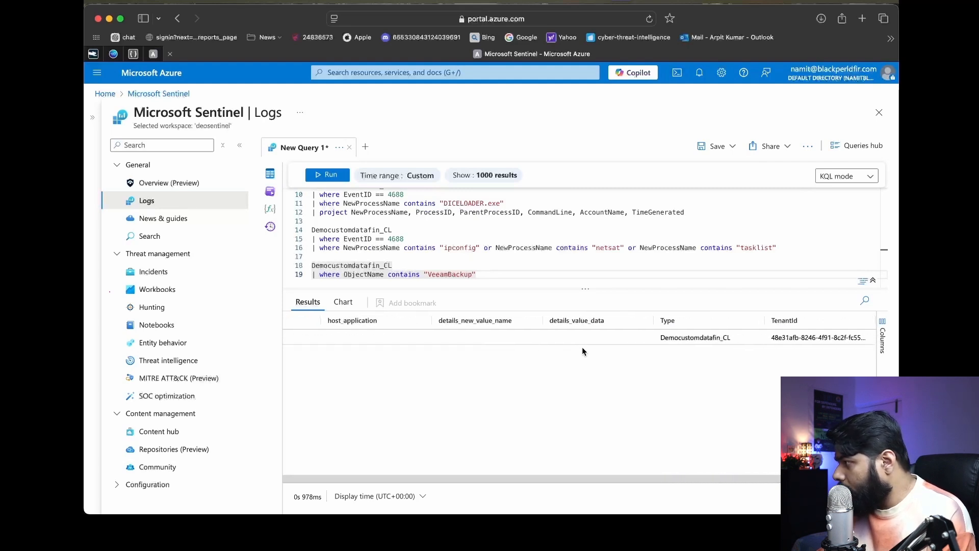
{"action": "scroll", "coordinate": [583, 350], "scroll_direction": "left", "scroll_amount": 20}
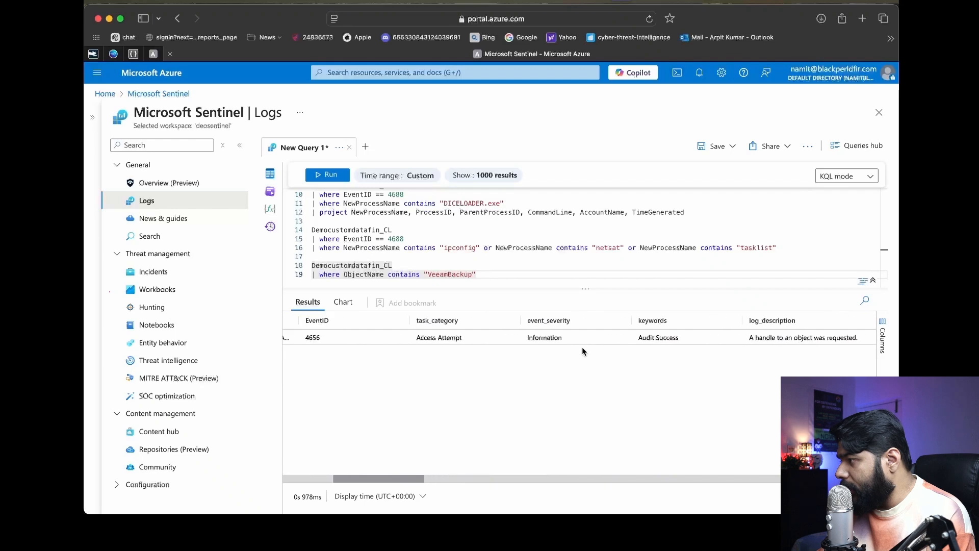
{"action": "scroll", "coordinate": [583, 350], "scroll_direction": "left", "scroll_amount": 6}
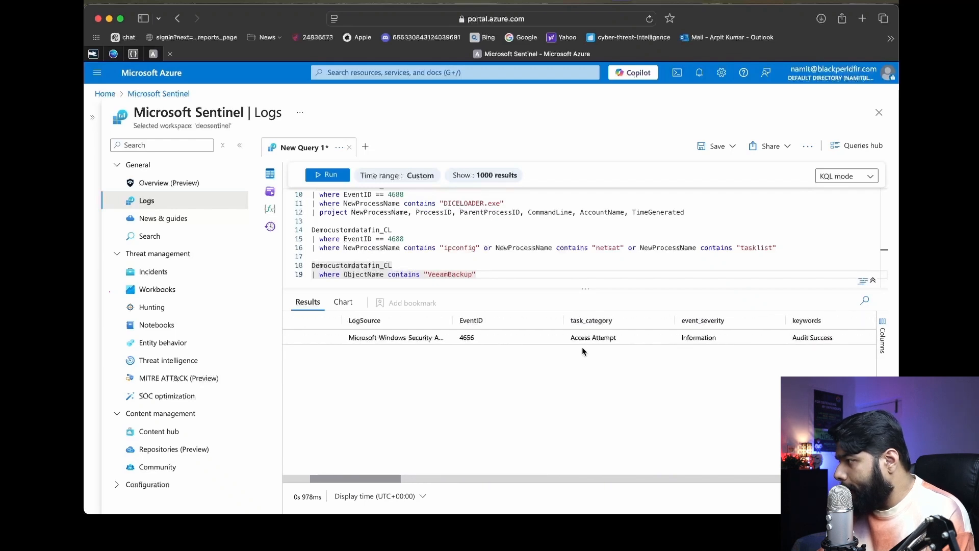
{"action": "scroll", "coordinate": [583, 351], "scroll_direction": "left", "scroll_amount": 10}
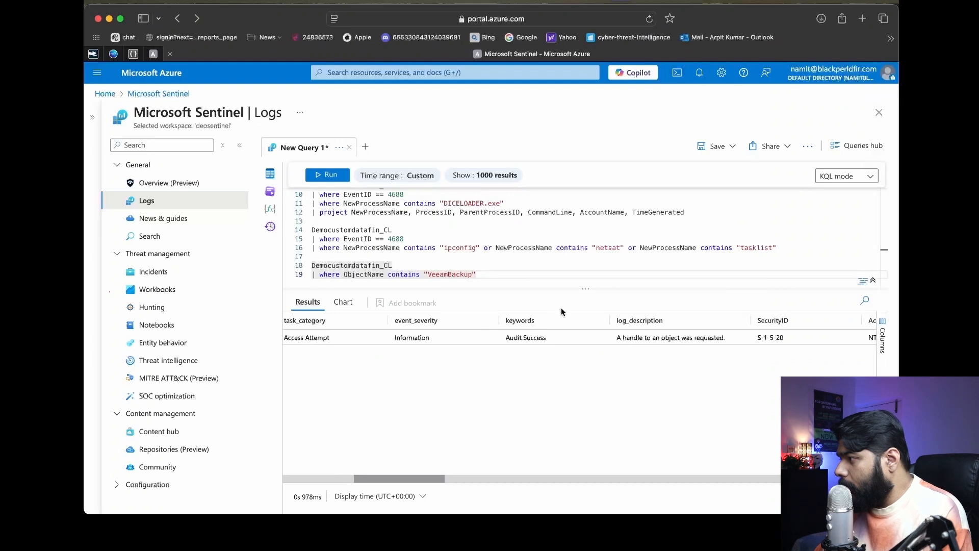
- Start a sixth query on the Democustomdatafin_CL table below the VeeamBackup query
{"action": "left_click", "coordinate": [504, 278]}
{"action": "key", "text": "Return"}
{"action": "key", "text": "Return"}
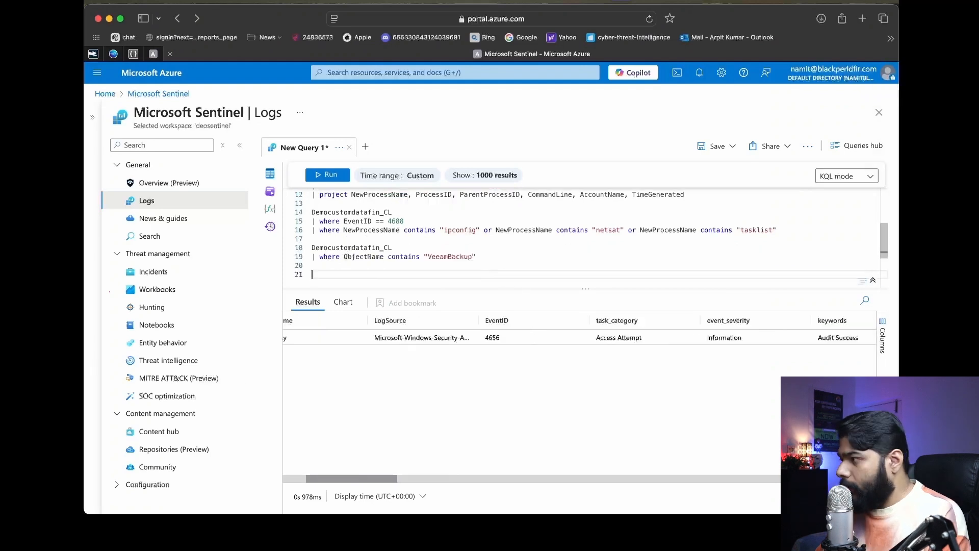
{"action": "type", "text": "Demo"}
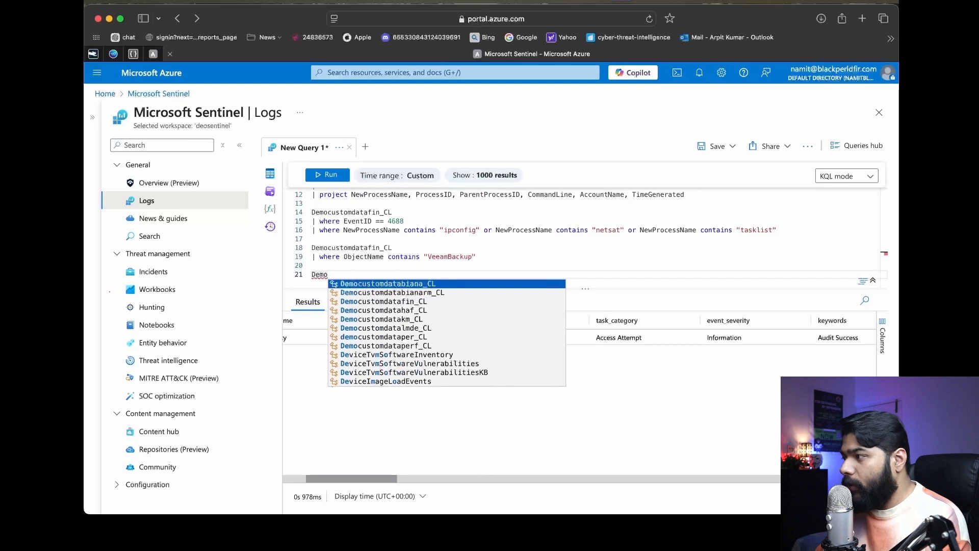
{"action": "key", "text": "Down"}
{"action": "key", "text": "Down"}
{"action": "key", "text": "Return"}
{"action": "key", "text": "Return"}
- Filter the sixth query to EventID == 4663 and run it
{"action": "type", "text": "| where"}
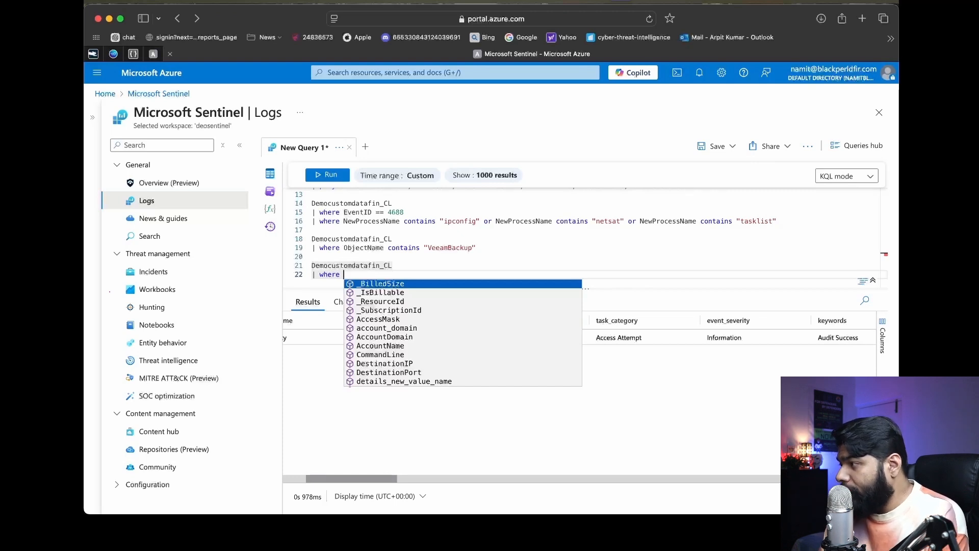
{"action": "type", "text": "event"}
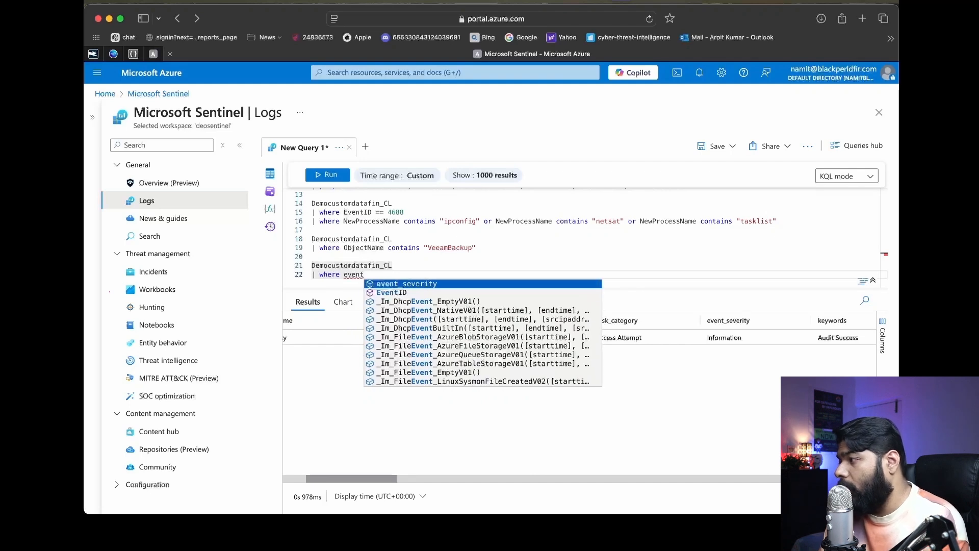
{"action": "key", "text": "Down"}
{"action": "key", "text": "Return"}
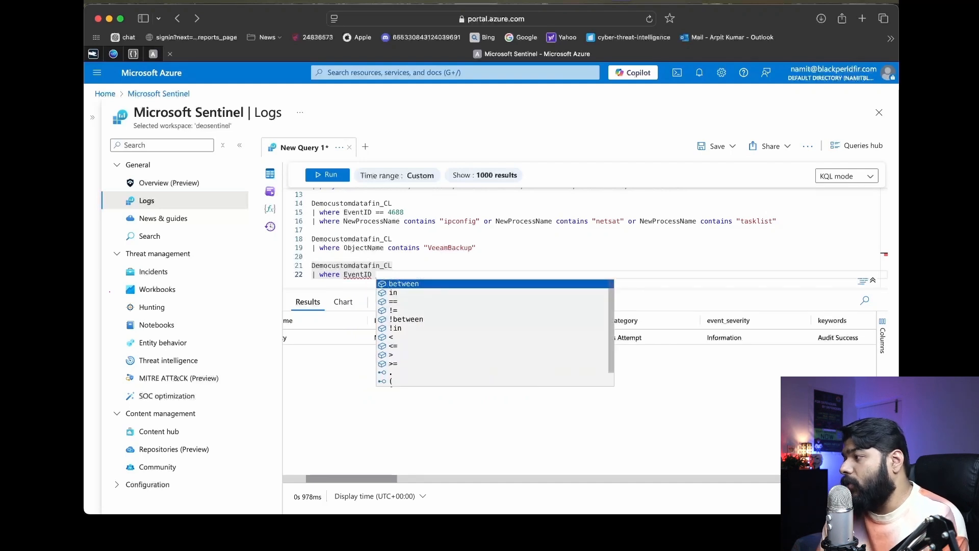
{"action": "type", "text": "== "}
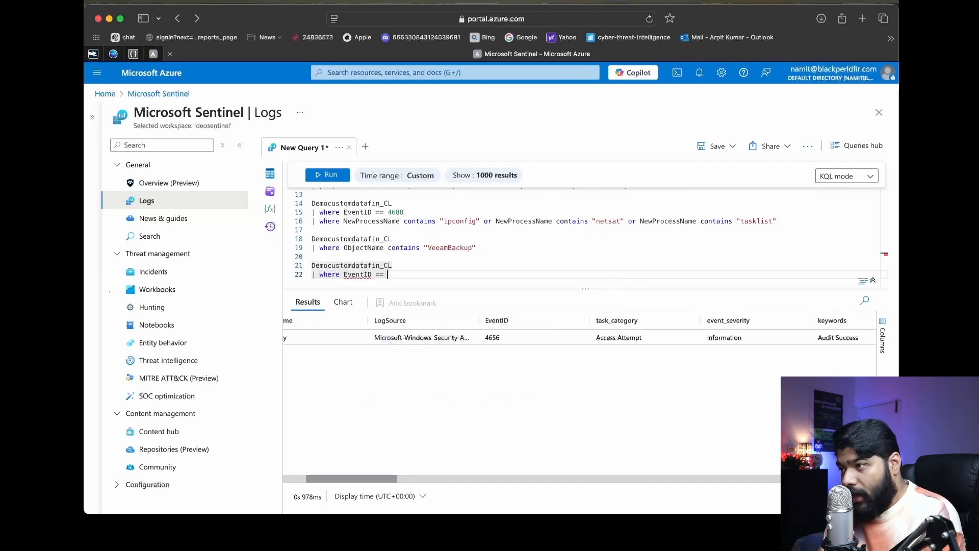
{"action": "type", "text": "4663"}
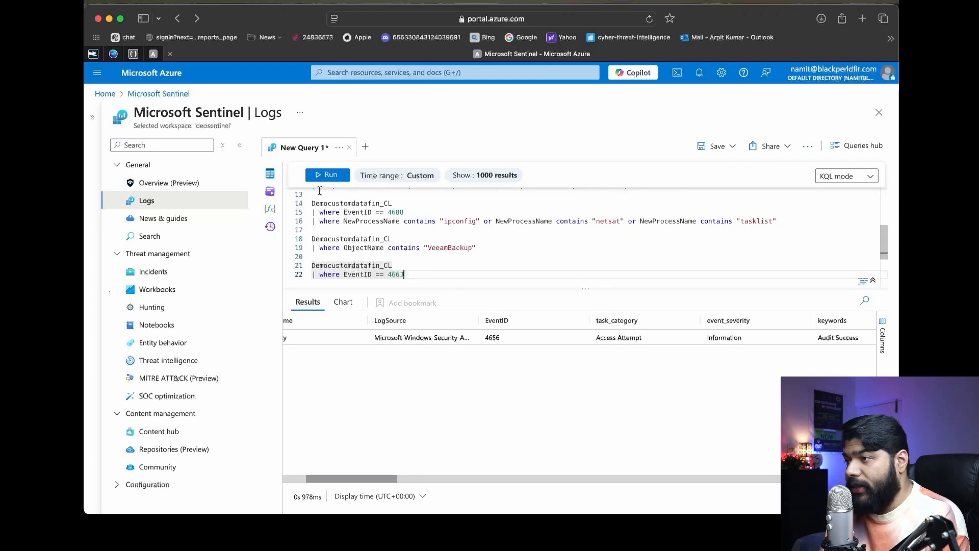
{"action": "left_click", "coordinate": [329, 177]}
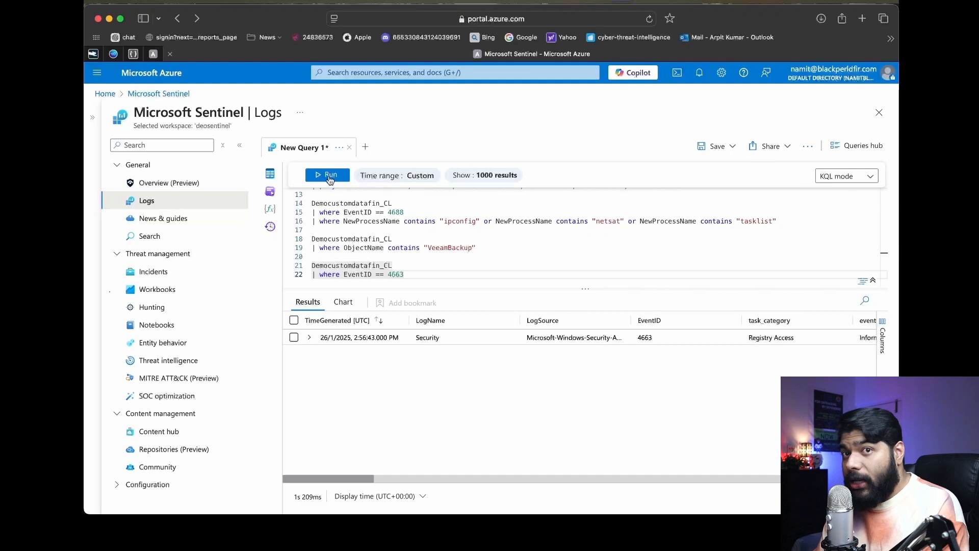
- Add a second where clause on the ObjectName column below the sixth query's EventID filter
{"action": "left_click", "coordinate": [440, 275]}
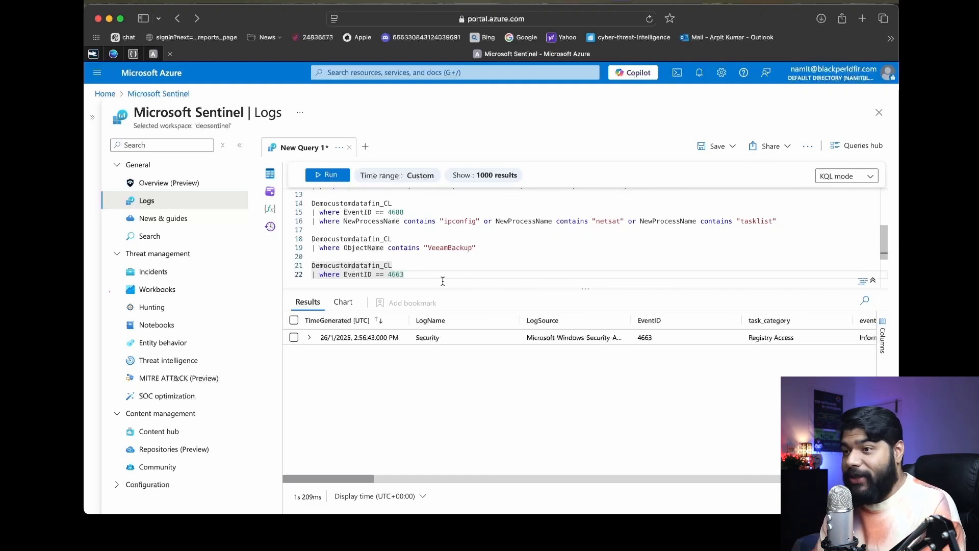
{"action": "key", "text": "Return"}
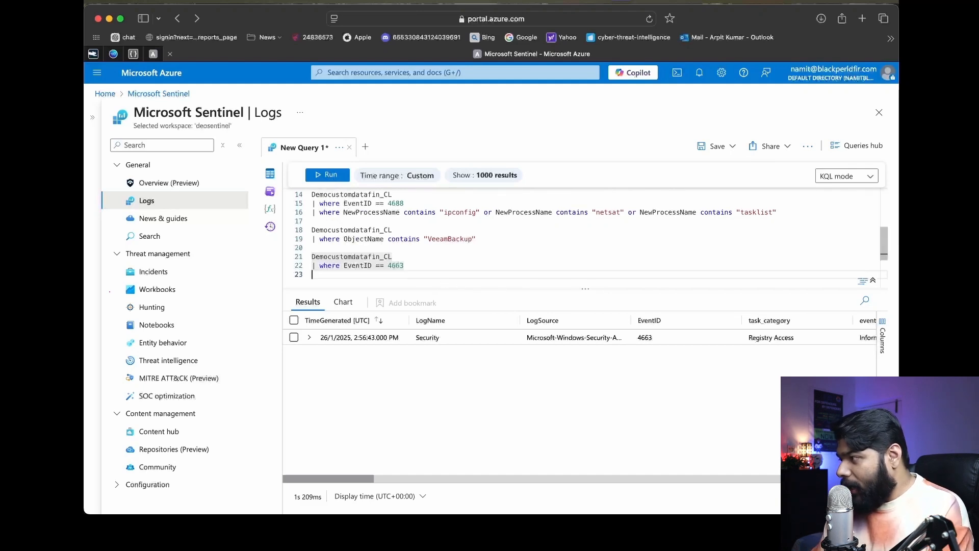
{"action": "type", "text": "| where "}
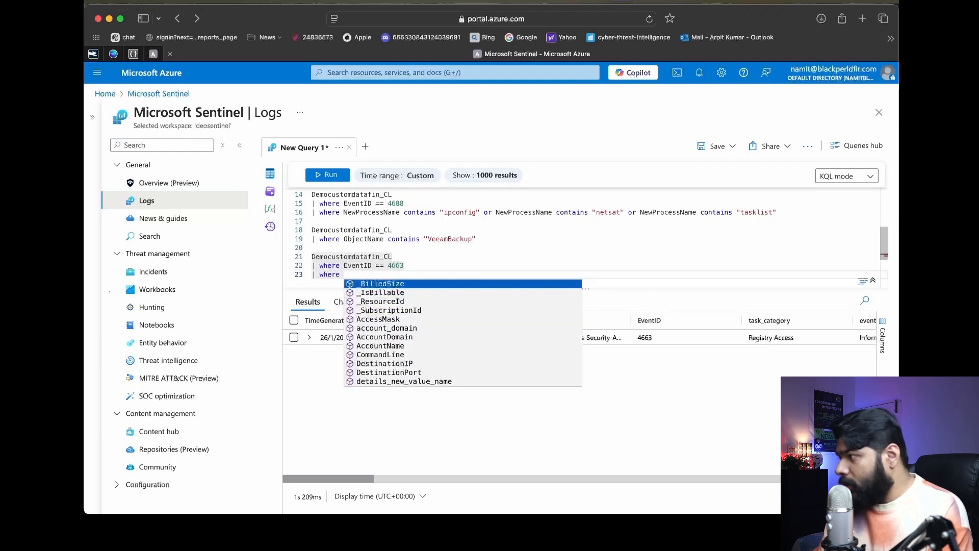
{"action": "type", "text": "Obeject"}
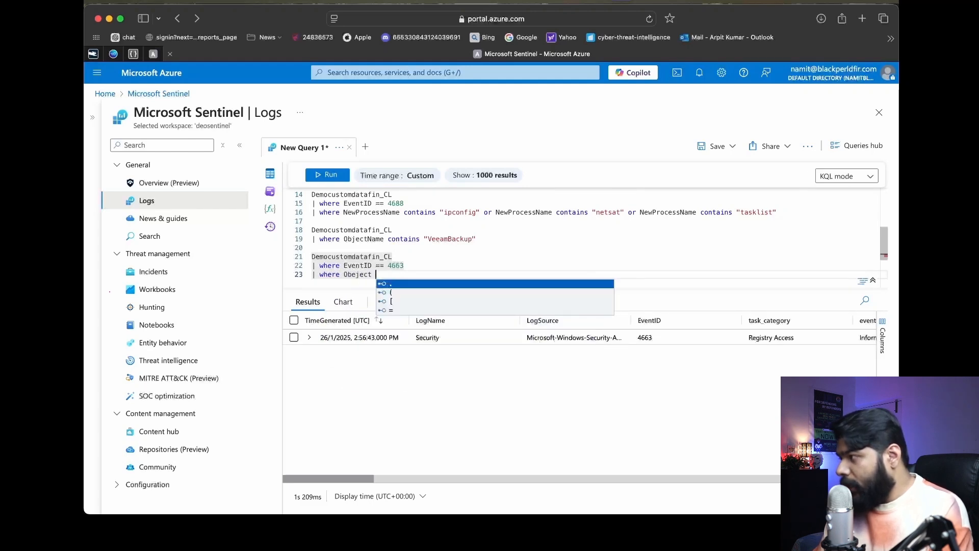
{"action": "key", "text": "BackSpace"}
{"action": "key", "text": "BackSpace"}
{"action": "key", "text": "BackSpace"}
{"action": "key", "text": "BackSpace"}
{"action": "key", "text": "BackSpace"}
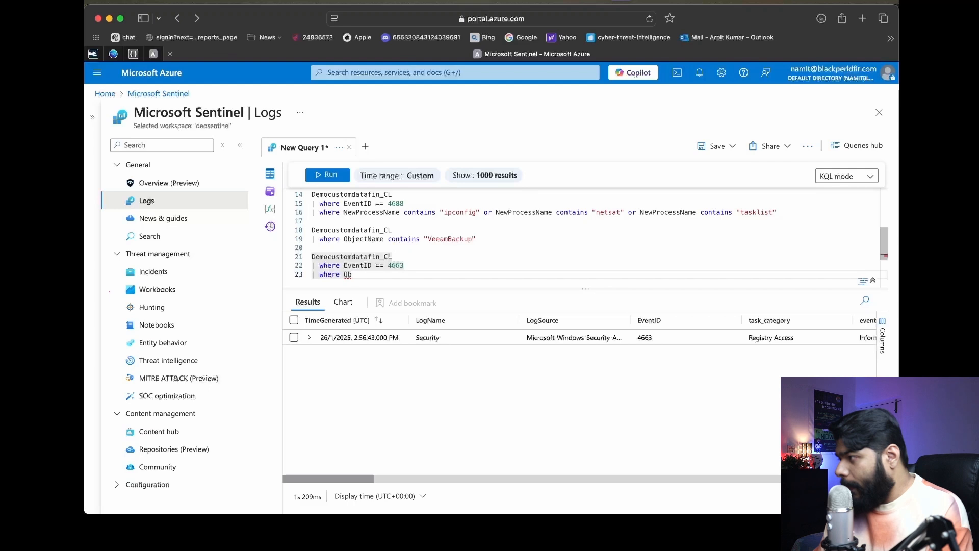
{"action": "type", "text": "ject"}
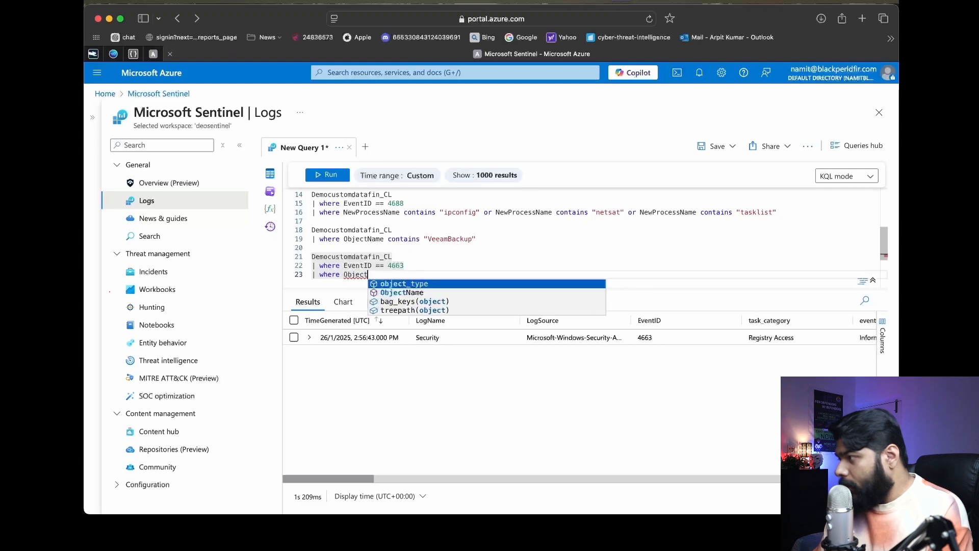
{"action": "key", "text": "Down"}
{"action": "key", "text": "Return"}
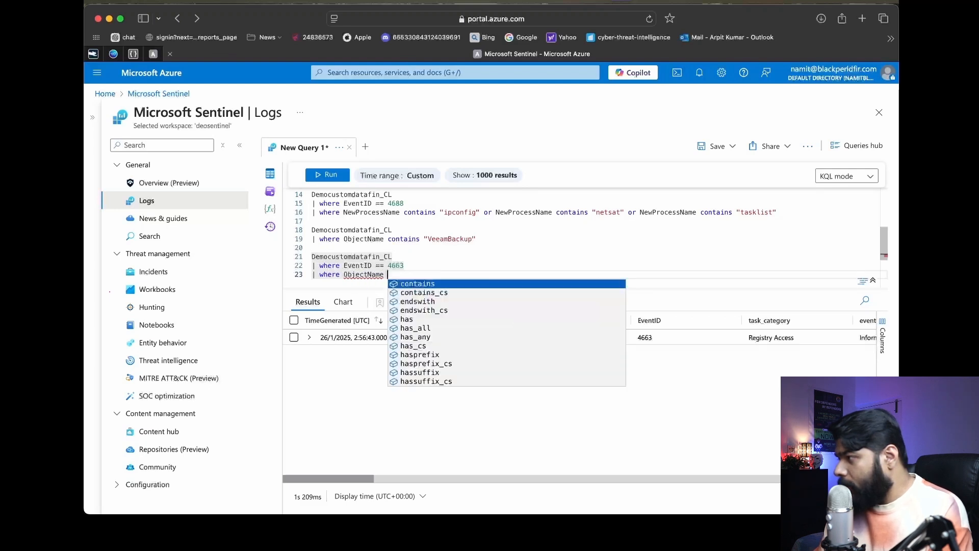
- Complete the sixth query's ObjectName filter with contains "Registry"
{"action": "key", "text": "Return"}
{"action": "type", "text": "\""}
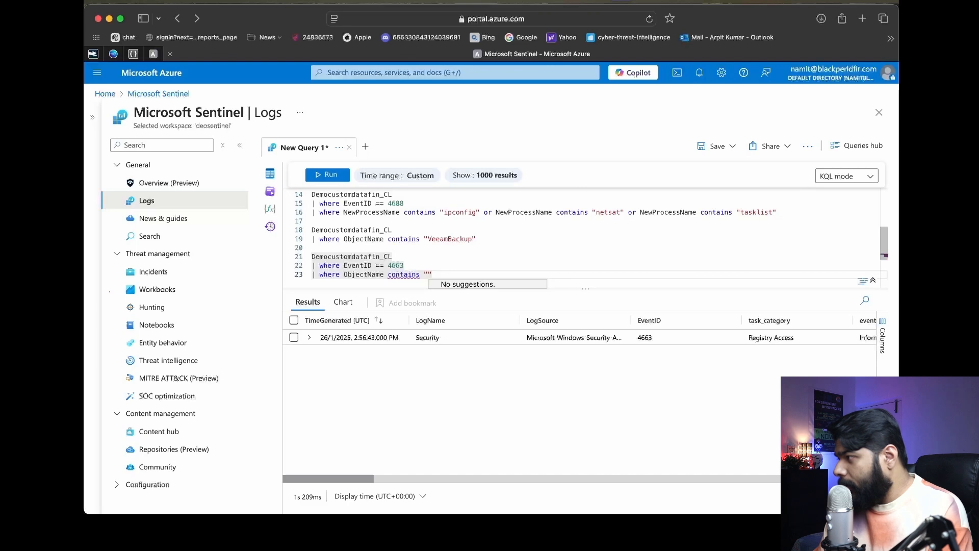
{"action": "type", "text": "Reg"}
{"action": "type", "text": "istr"}
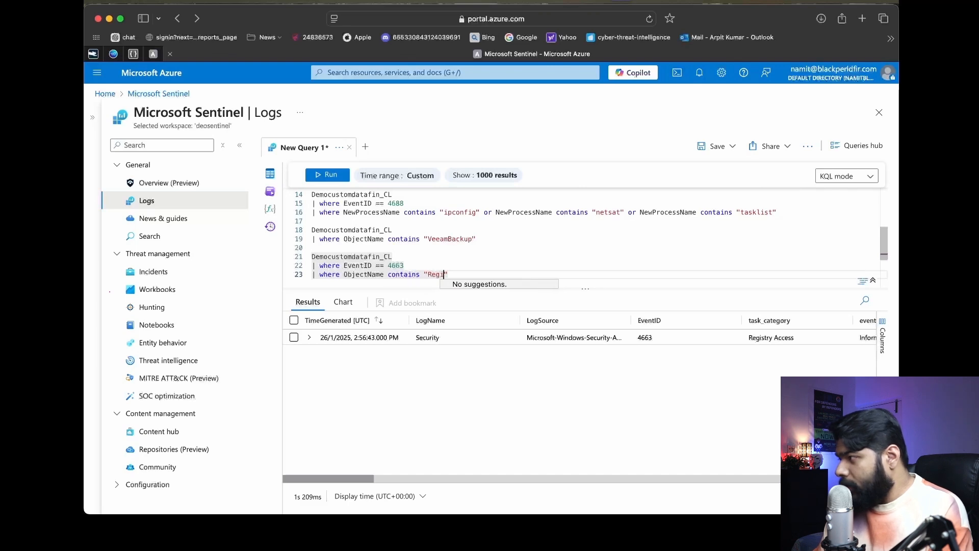
{"action": "type", "text": "y"}
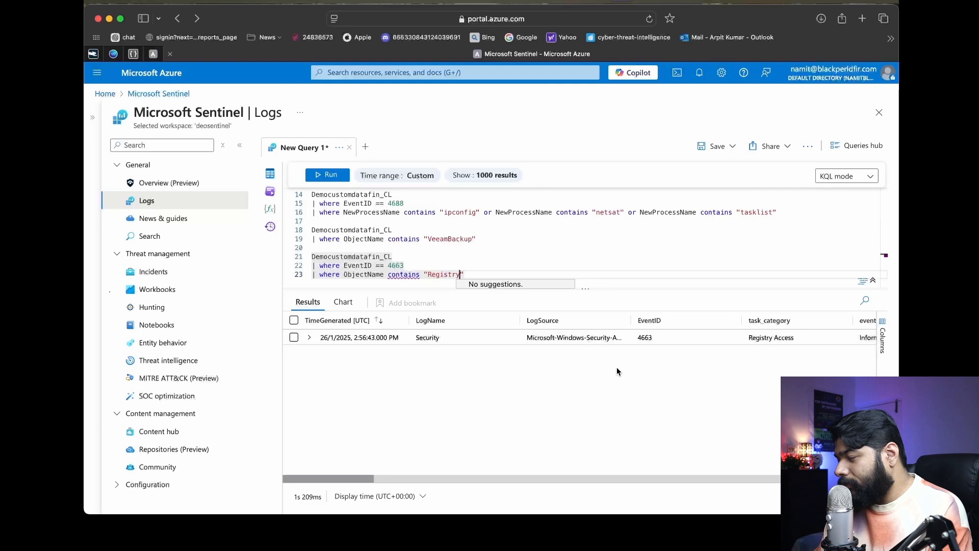
- Check the ObjectName, object_type and AccessMask values in the current results and try to run the Registry-filtered query
{"action": "scroll", "coordinate": [617, 366], "scroll_direction": "right", "scroll_amount": 5}
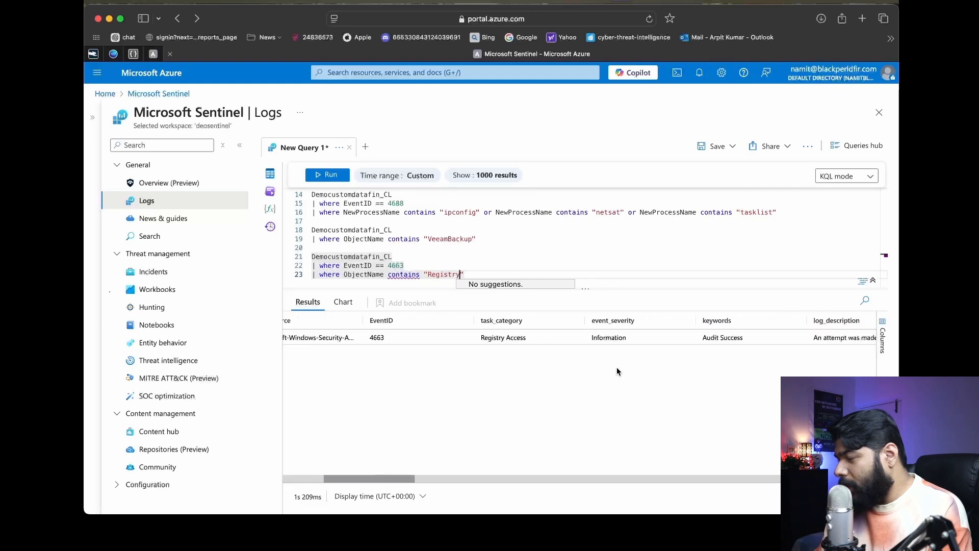
{"action": "scroll", "coordinate": [616, 366], "scroll_direction": "right", "scroll_amount": 5}
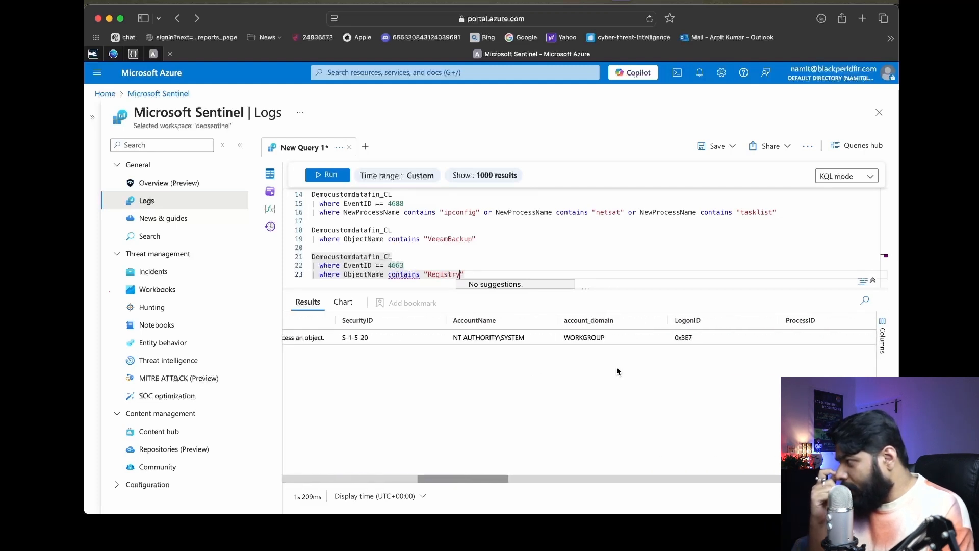
{"action": "scroll", "coordinate": [616, 371], "scroll_direction": "right", "scroll_amount": 8}
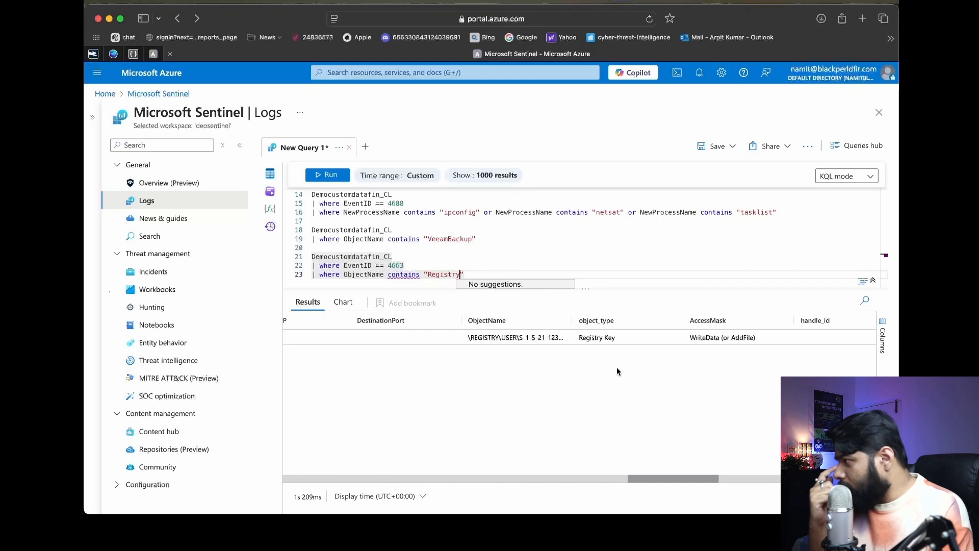
{"action": "scroll", "coordinate": [602, 360], "scroll_direction": "right", "scroll_amount": 1}
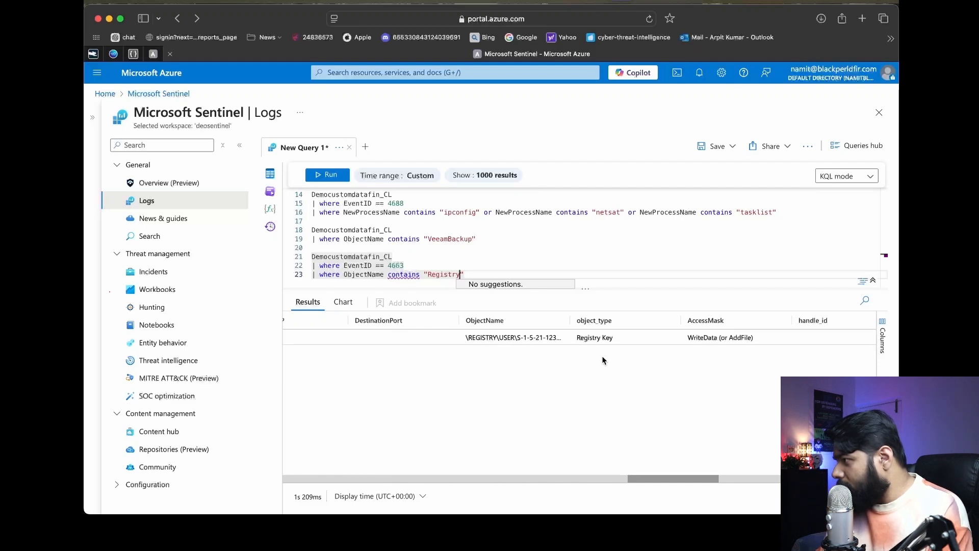
{"action": "scroll", "coordinate": [602, 360], "scroll_direction": "right", "scroll_amount": 3}
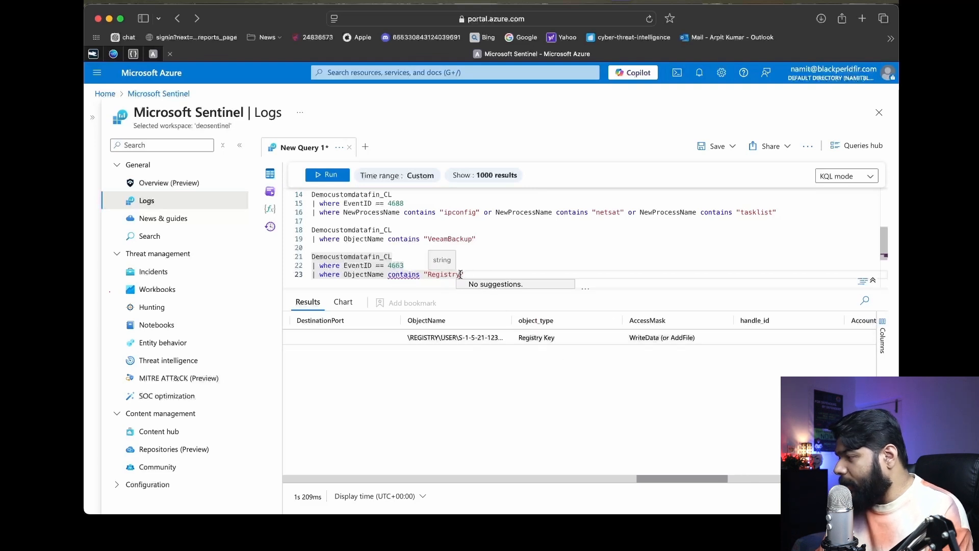
{"action": "double_click", "coordinate": [434, 274]}
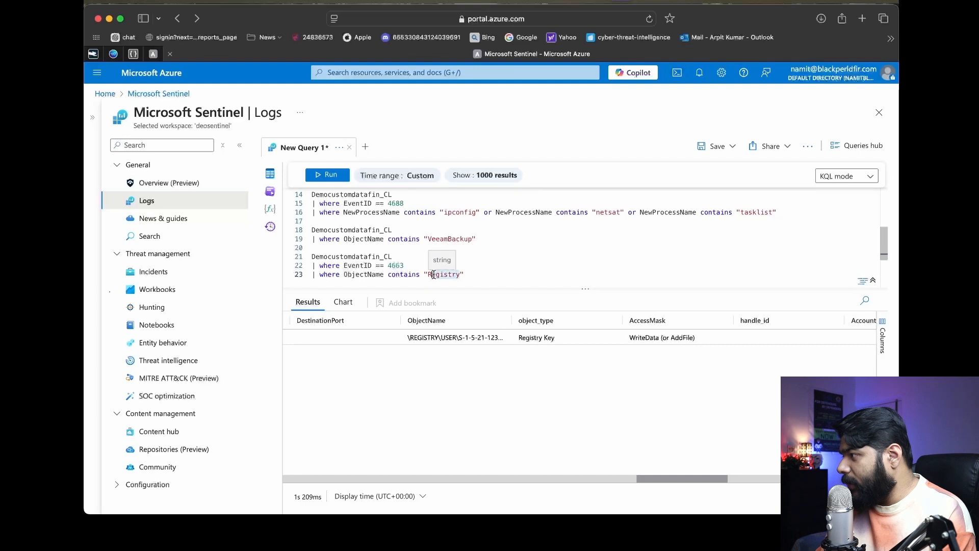
{"action": "left_click", "coordinate": [343, 179]}
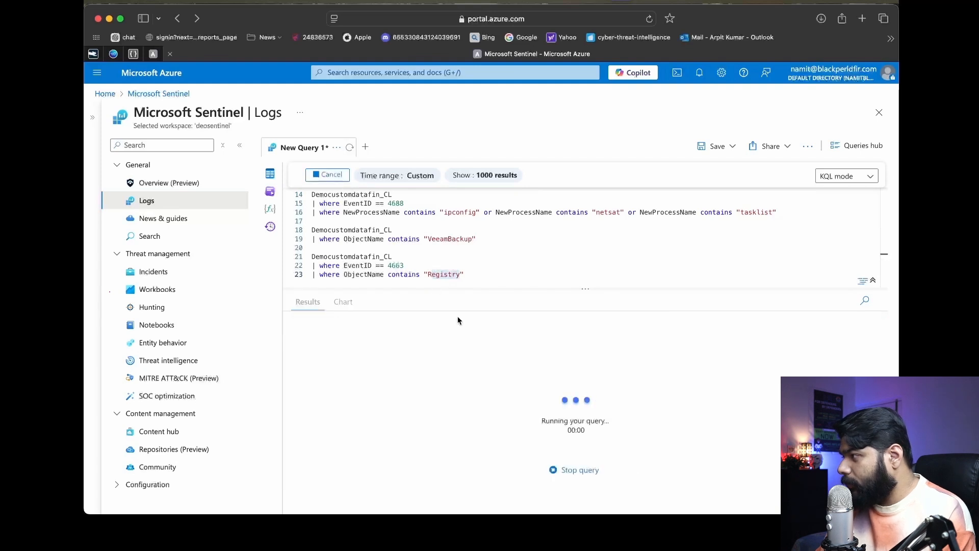
- Replace the sixth query's ObjectName filter value with "REGISTRY" and run the query
{"action": "left_click", "coordinate": [571, 281]}
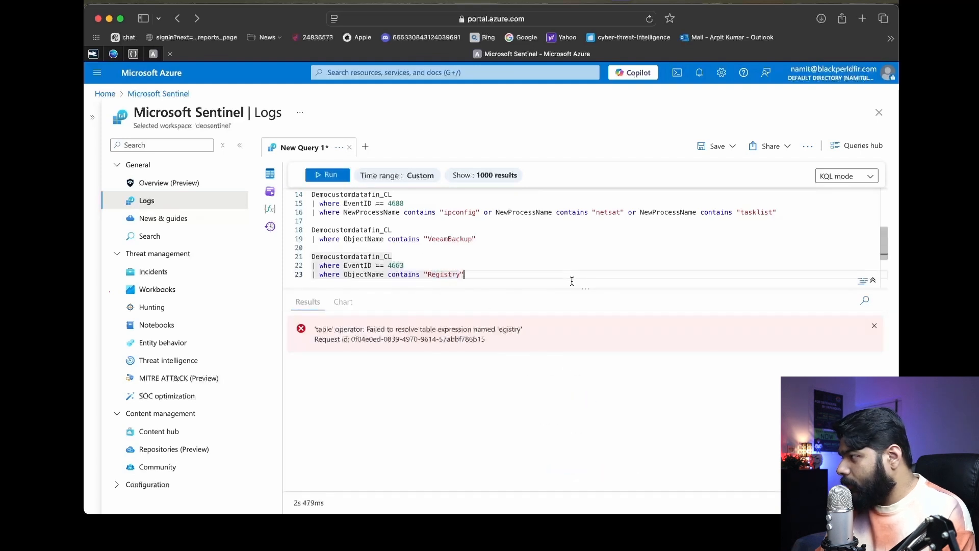
{"action": "left_click_drag", "start_coordinate": [463, 274], "coordinate": [429, 274]}
{"action": "key", "text": "BackSpace"}
{"action": "type", "text": "REG"}
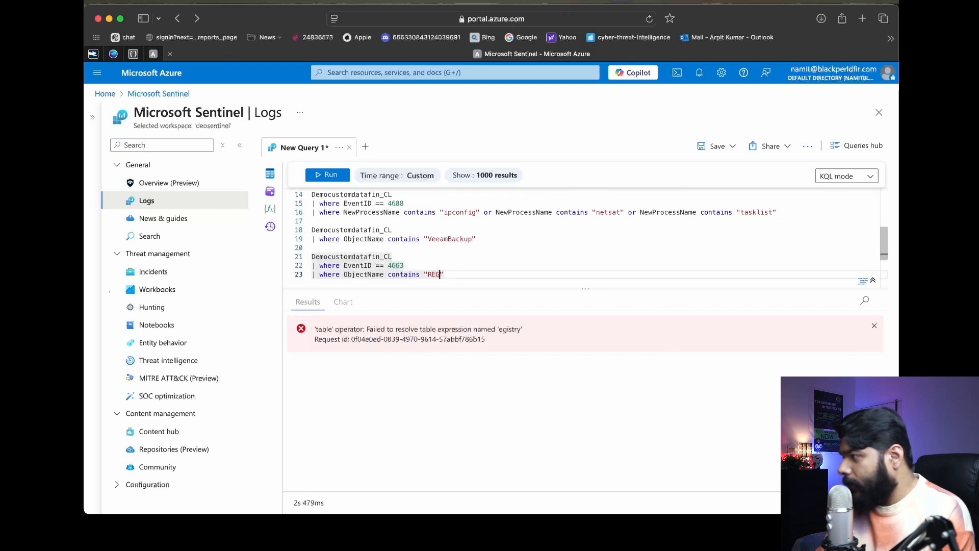
{"action": "type", "text": "ISTRY"}
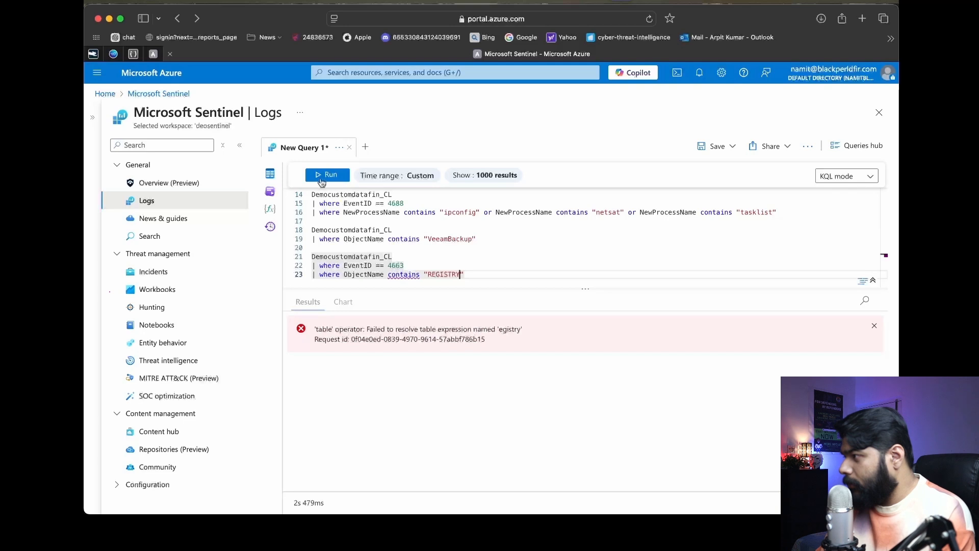
{"action": "left_click", "coordinate": [323, 181]}
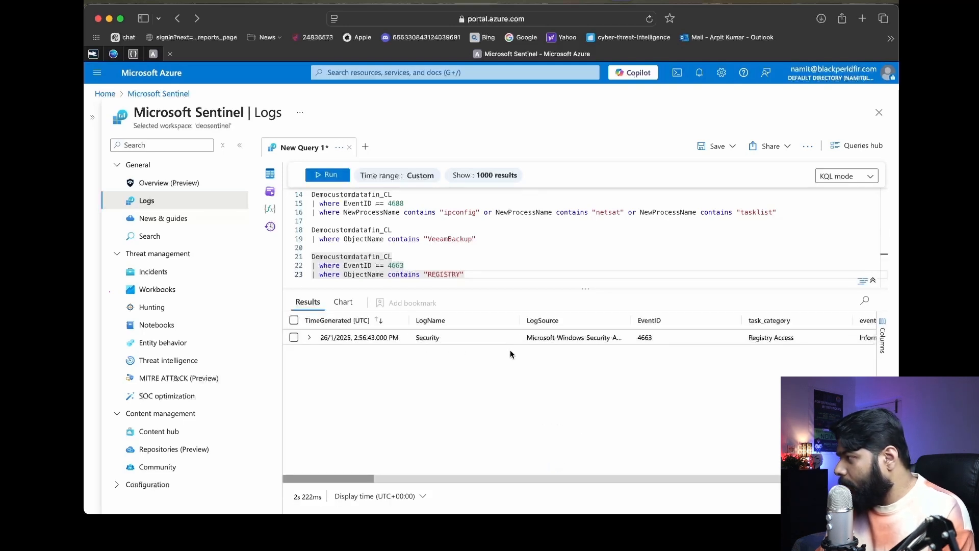
- Examine the sixth query's result row from the event details across the log_description, account and process columns to ObjectName
{"action": "scroll", "coordinate": [510, 350], "scroll_direction": "right", "scroll_amount": 2}
{"action": "scroll", "coordinate": [463, 357], "scroll_direction": "right", "scroll_amount": 2}
{"action": "scroll", "coordinate": [313, 352], "scroll_direction": "left", "scroll_amount": 2}
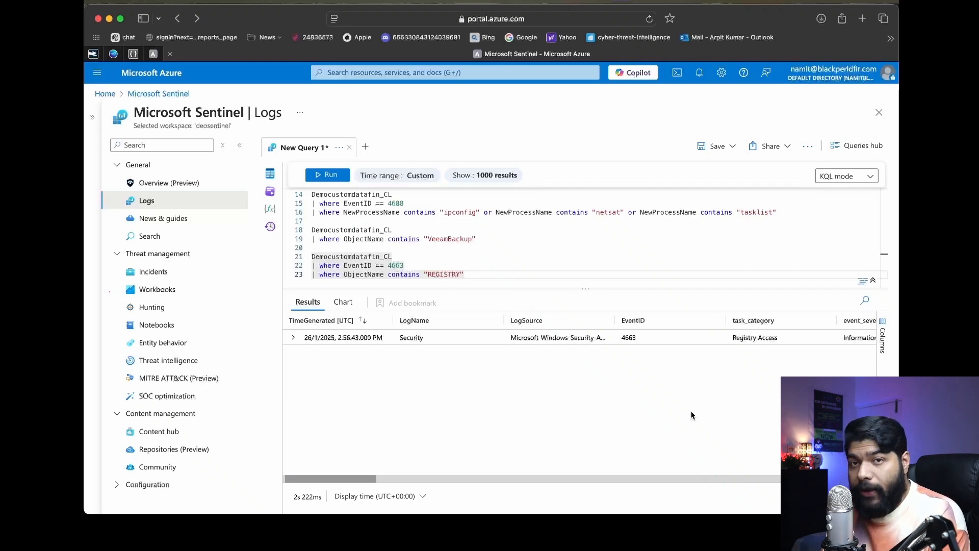
{"action": "scroll", "coordinate": [745, 382], "scroll_direction": "right", "scroll_amount": 4}
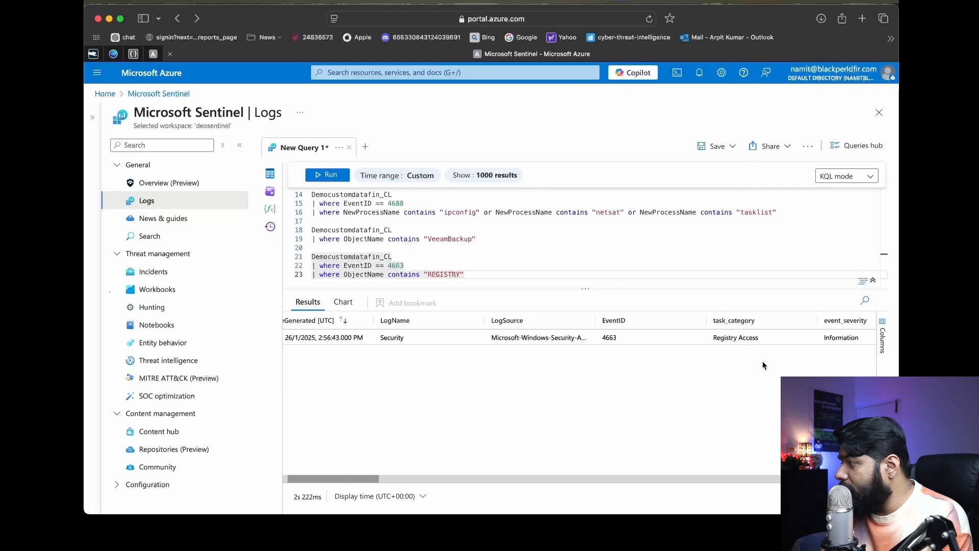
{"action": "scroll", "coordinate": [763, 365], "scroll_direction": "right", "scroll_amount": 3}
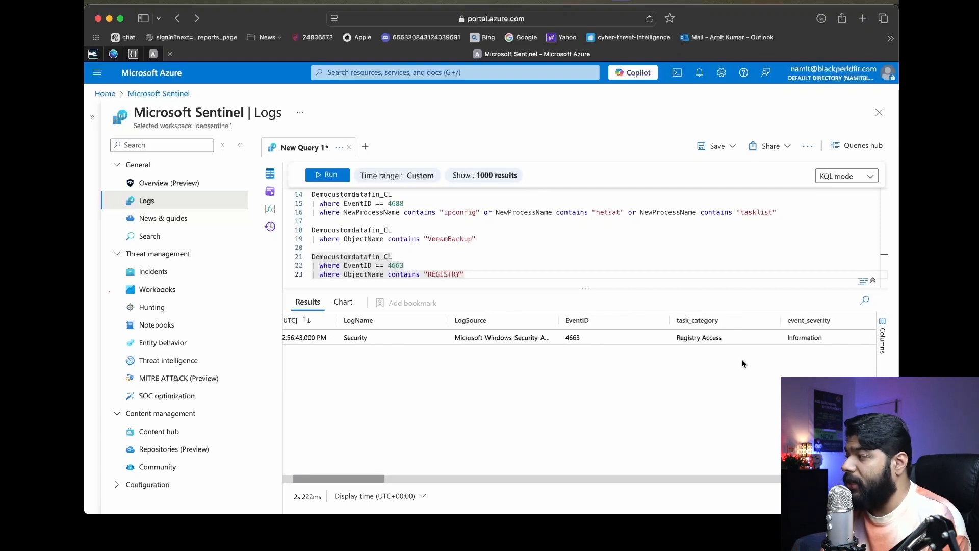
{"action": "scroll", "coordinate": [778, 344], "scroll_direction": "right", "scroll_amount": 10}
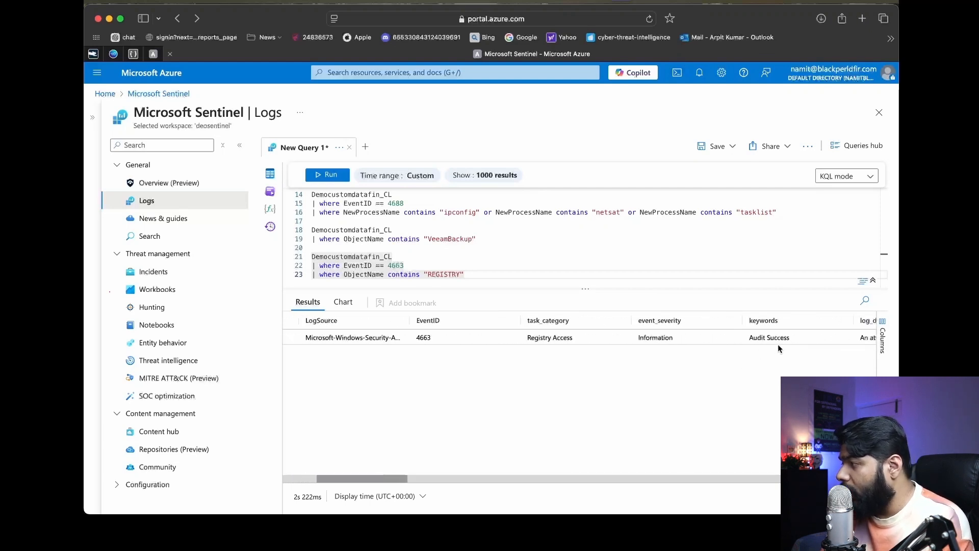
{"action": "scroll", "coordinate": [778, 347], "scroll_direction": "right", "scroll_amount": 8}
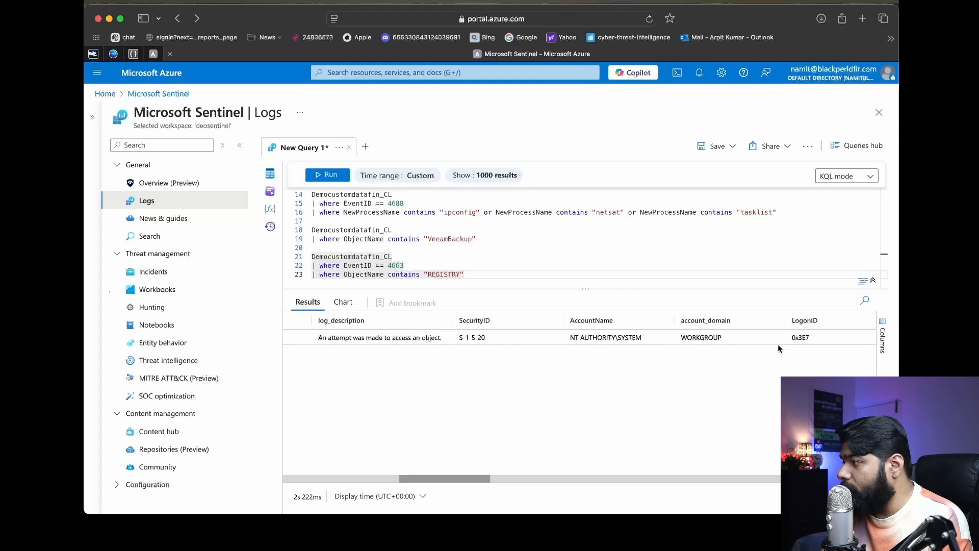
{"action": "scroll", "coordinate": [778, 344], "scroll_direction": "right", "scroll_amount": 12}
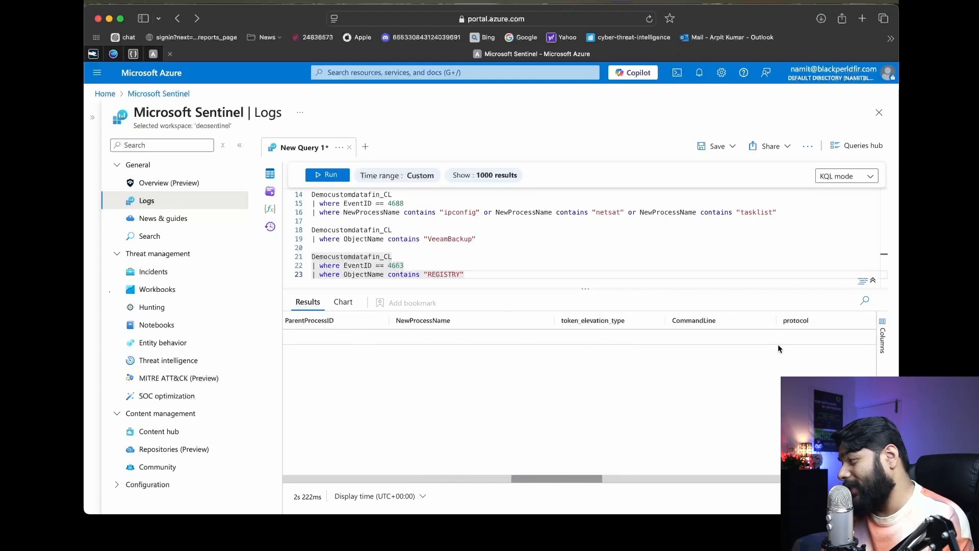
{"action": "scroll", "coordinate": [778, 344], "scroll_direction": "right", "scroll_amount": 3}
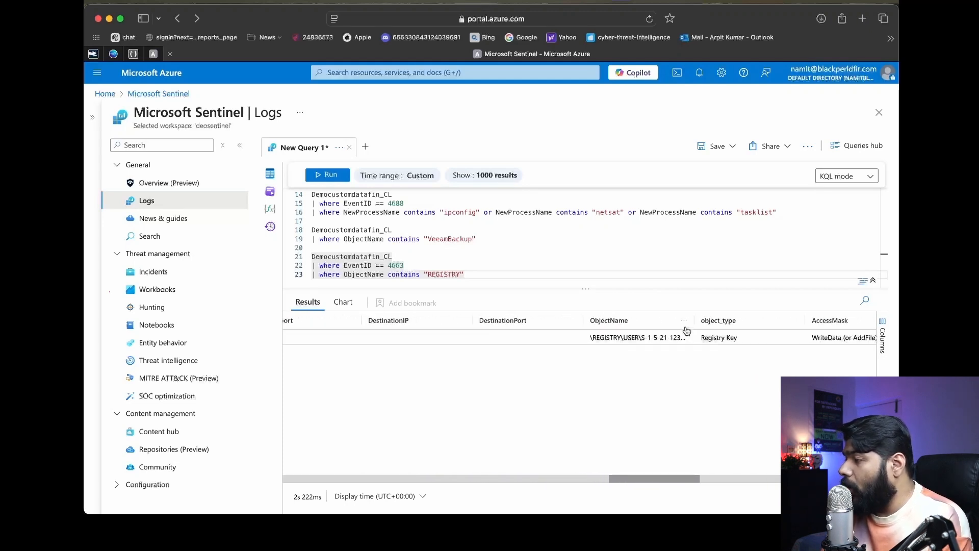
- Widen the ObjectName column in the sixth query's results so the full registry path is readable
{"action": "left_click_drag", "start_coordinate": [694, 320], "coordinate": [849, 321]}
{"action": "scroll", "coordinate": [751, 397], "scroll_direction": "right", "scroll_amount": 4}
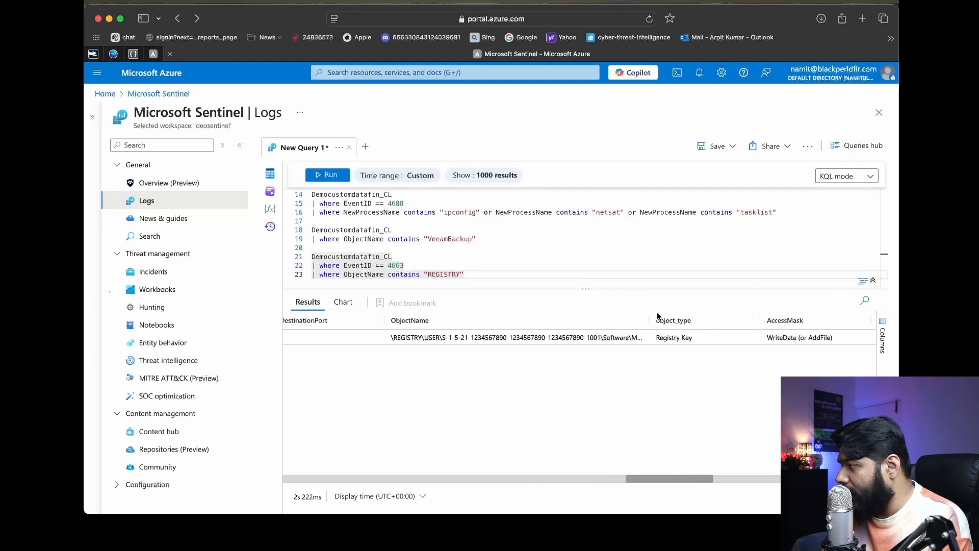
{"action": "left_click_drag", "start_coordinate": [652, 320], "coordinate": [762, 315]}
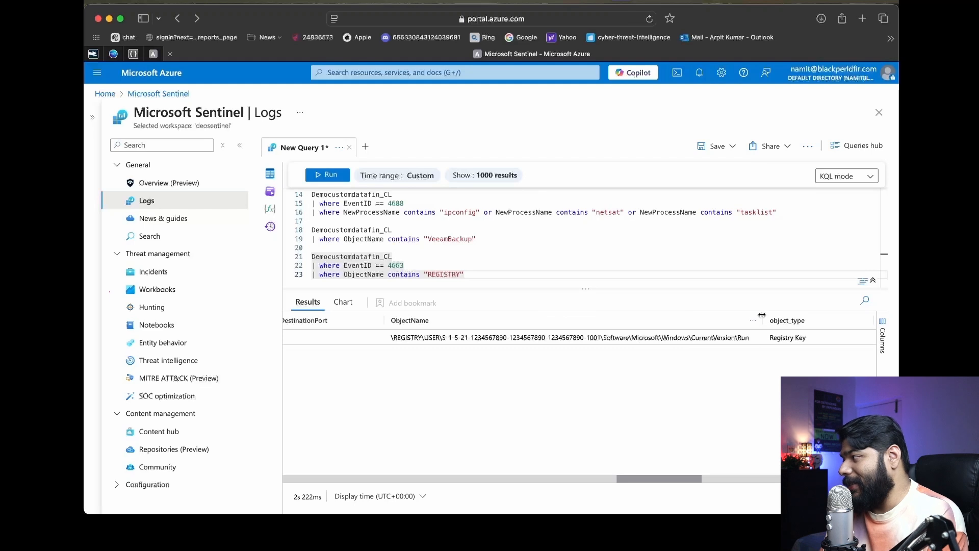